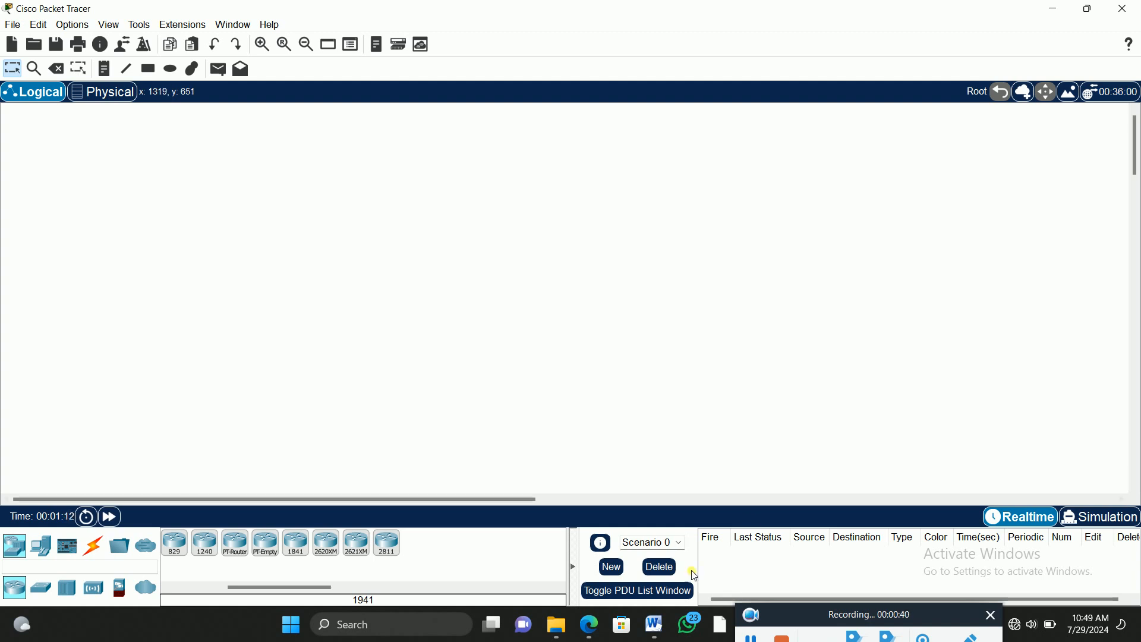
Step: Place two 1841 routers side by side in the upper middle of the workspace and level them
{"action": "left_click", "coordinate": [296, 543]}
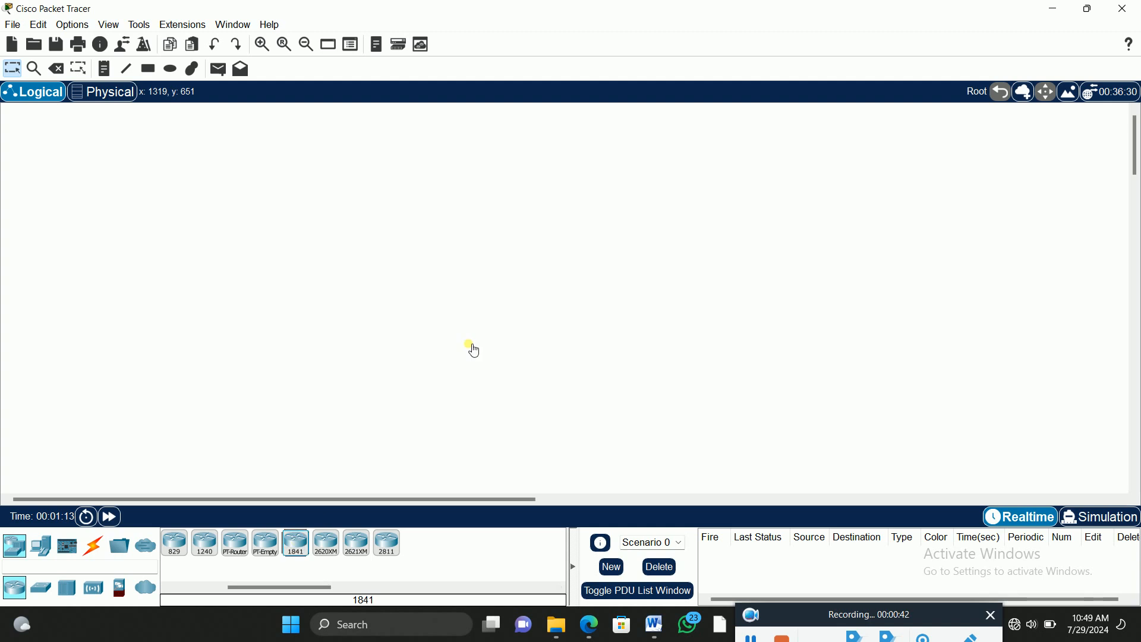
{"action": "left_click", "coordinate": [419, 231]}
{"action": "left_click", "coordinate": [296, 543]}
{"action": "left_click", "coordinate": [642, 228]}
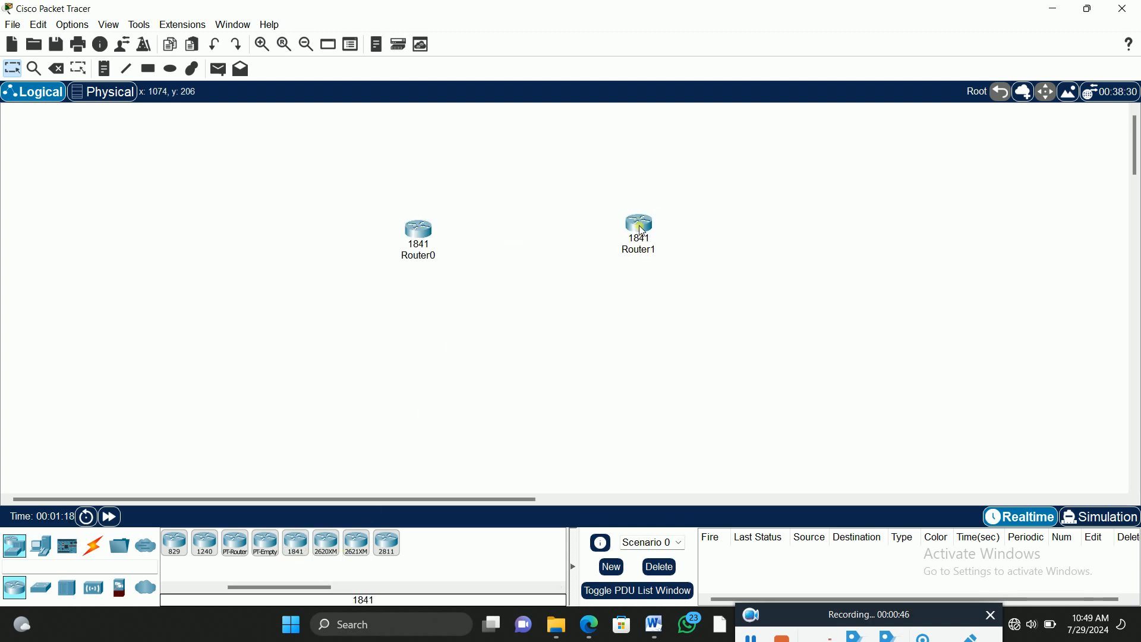
{"action": "left_click_drag", "start_coordinate": [640, 227], "coordinate": [639, 233]}
{"action": "left_click", "coordinate": [501, 232]}
Step: Rename Router0 as R1
{"action": "left_click", "coordinate": [425, 257]}
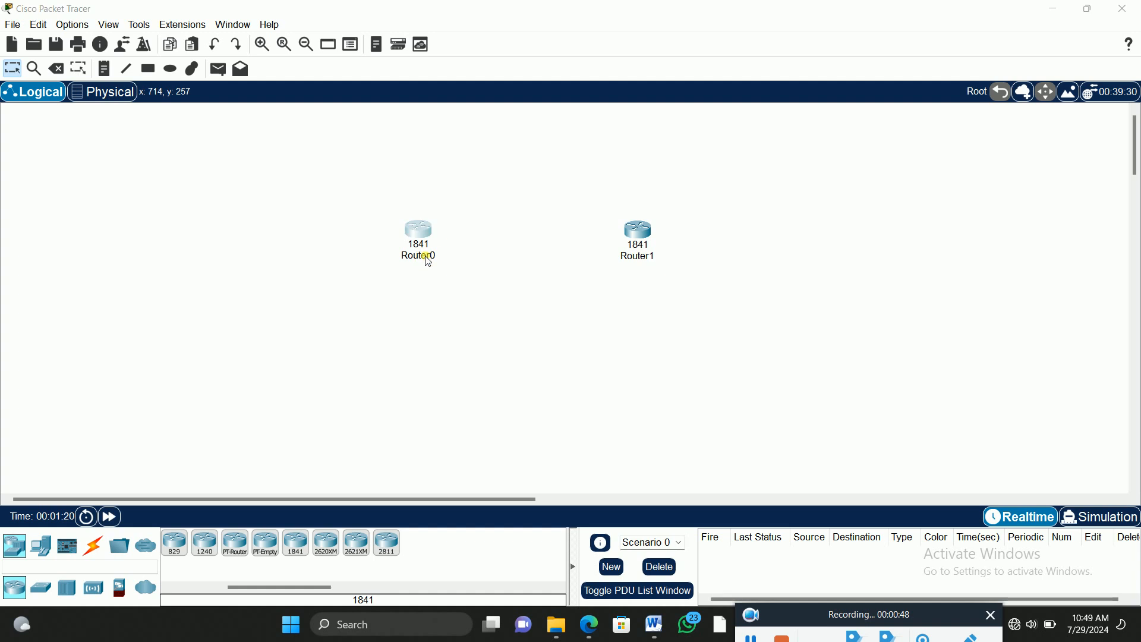
{"action": "left_click_drag", "start_coordinate": [442, 260], "coordinate": [419, 258]}
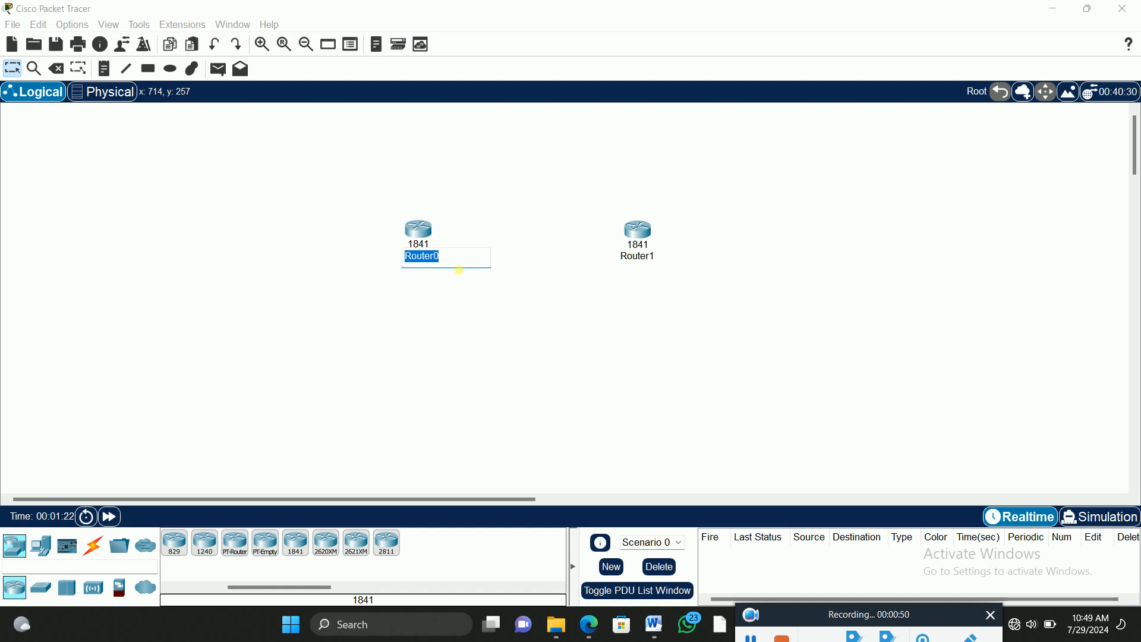
{"action": "type", "text": "R1"}
{"action": "left_click", "coordinate": [605, 282]}
Step: Rename Router1 as R2 and nudge R1 slightly downward
{"action": "left_click", "coordinate": [648, 260]}
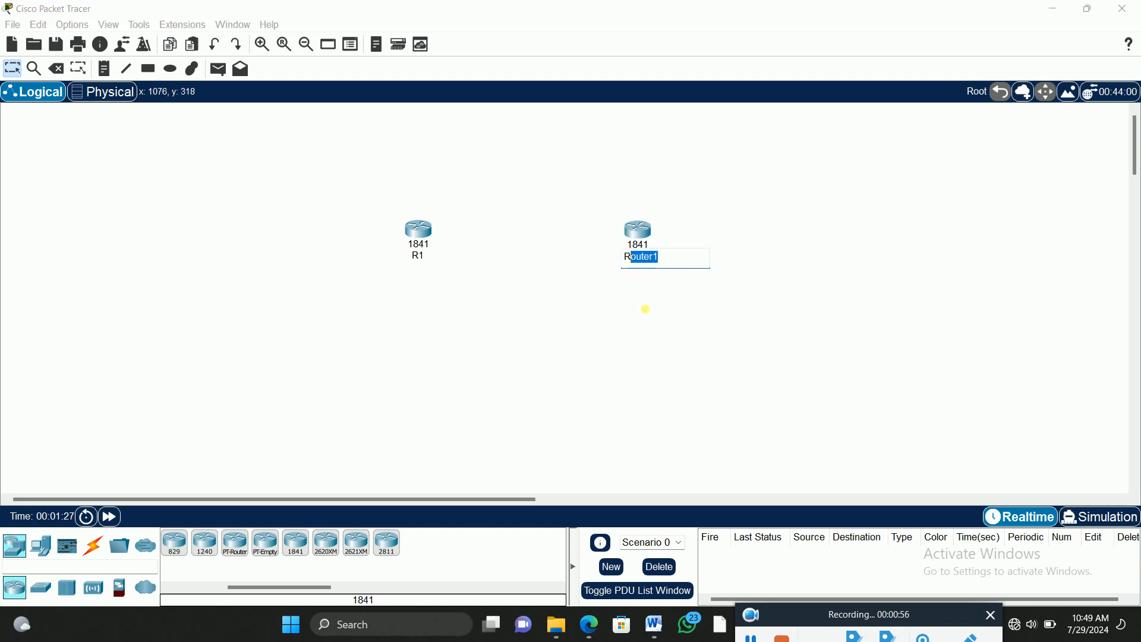
{"action": "key", "text": "BackSpace"}
{"action": "type", "text": "2"}
{"action": "left_click", "coordinate": [580, 326]}
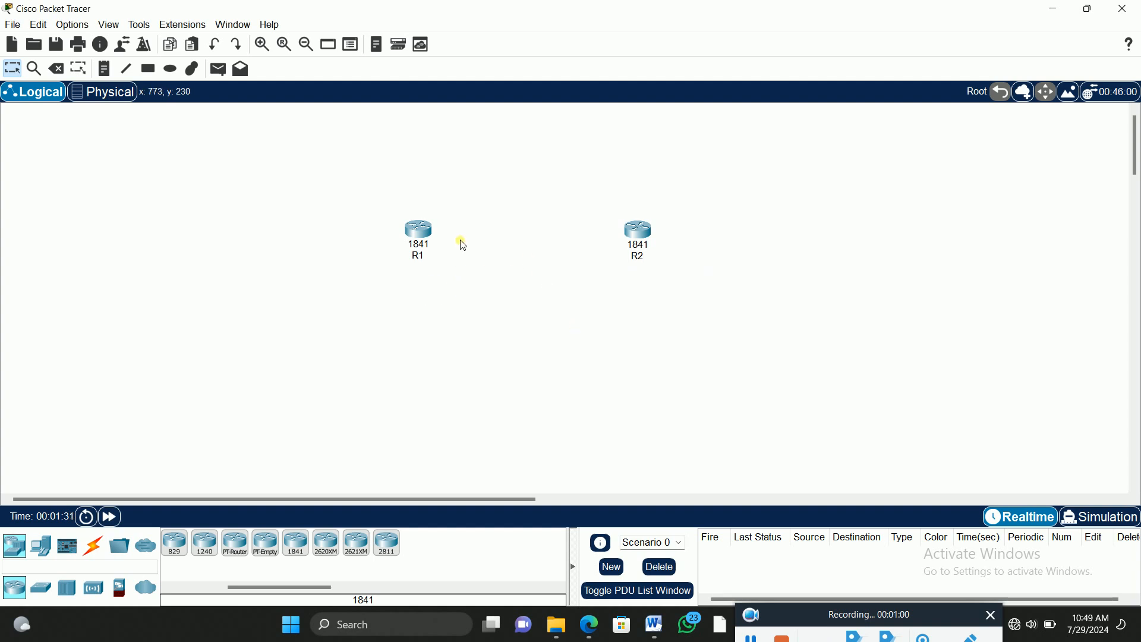
{"action": "left_click_drag", "start_coordinate": [419, 233], "coordinate": [422, 238]}
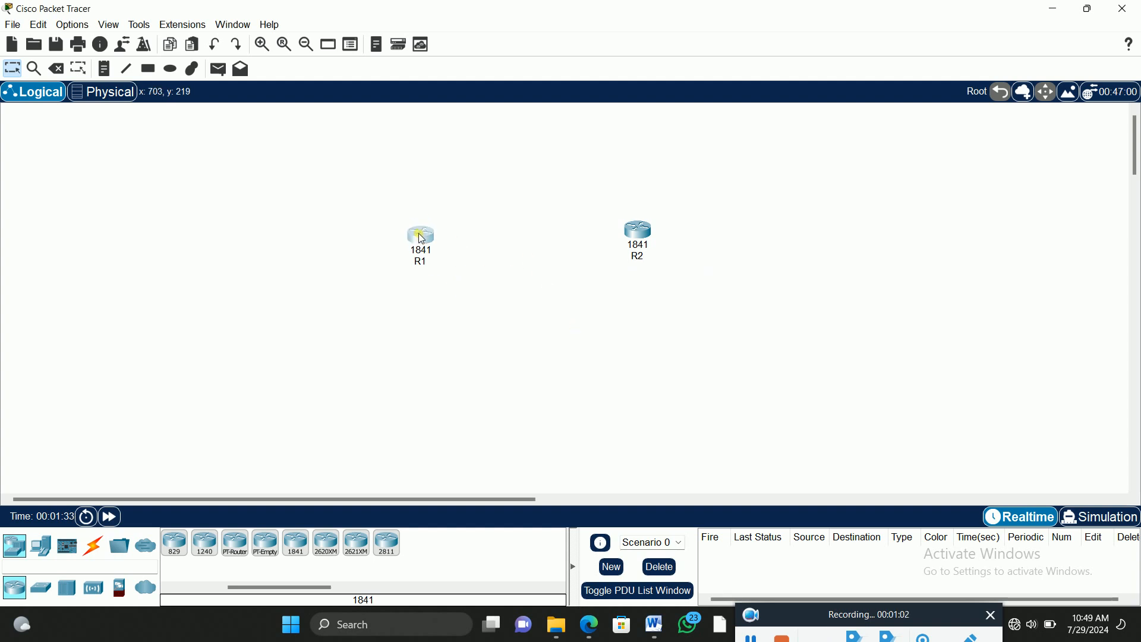
{"action": "left_click", "coordinate": [591, 308]}
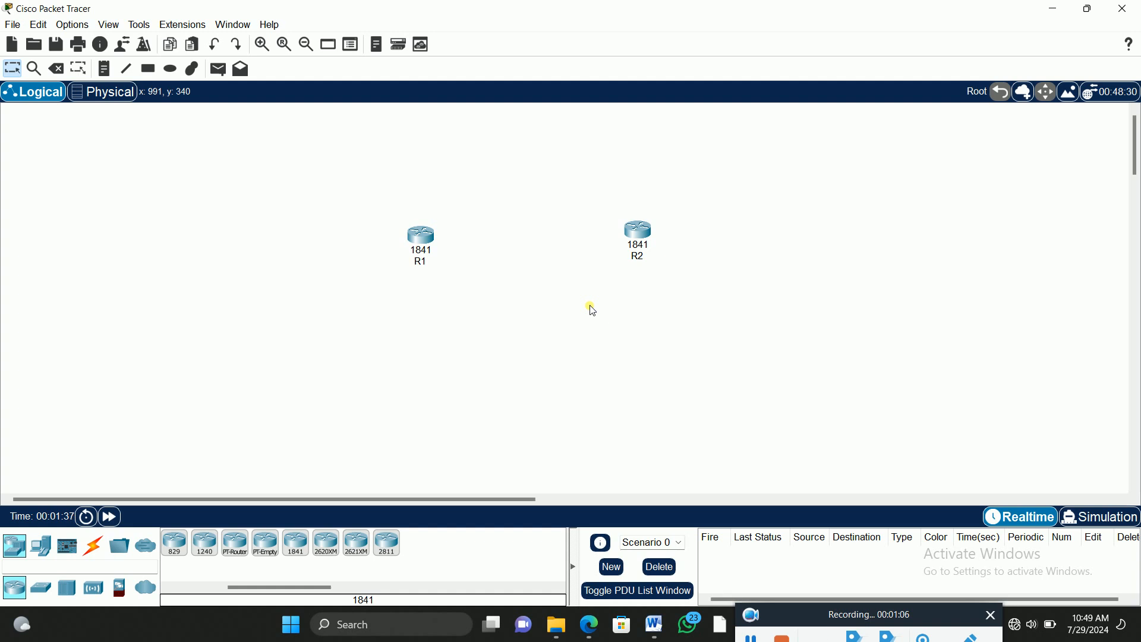
Step: Place two 2960 switches, one on the outer side of R1 and one on the outer side of R2
{"action": "left_click", "coordinate": [40, 587]}
{"action": "left_click", "coordinate": [189, 544]}
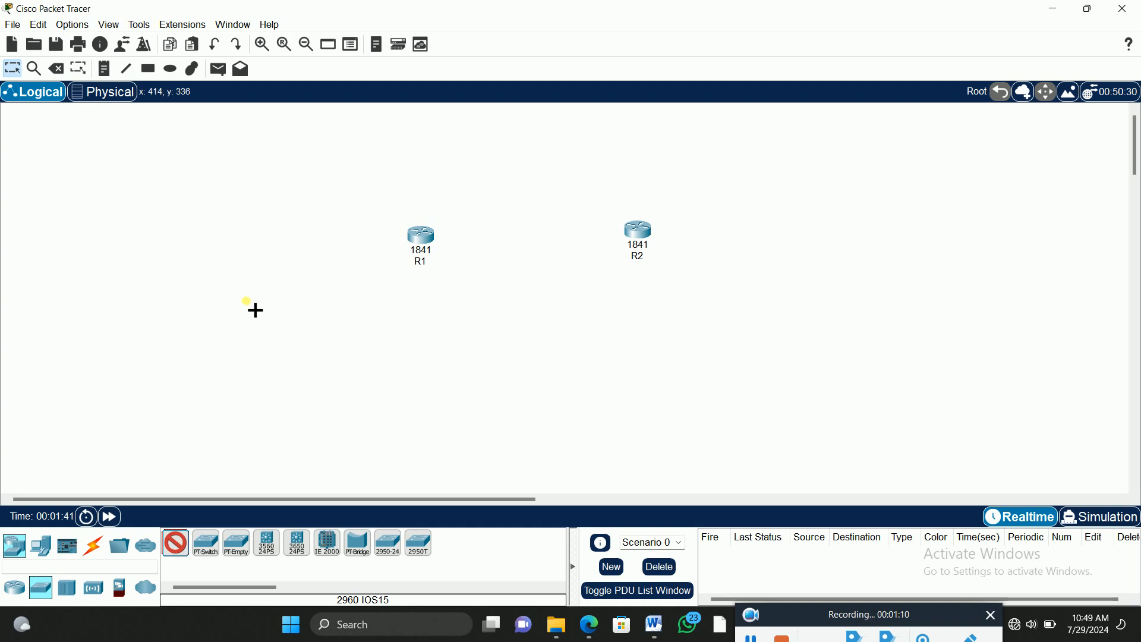
{"action": "left_click", "coordinate": [240, 259]}
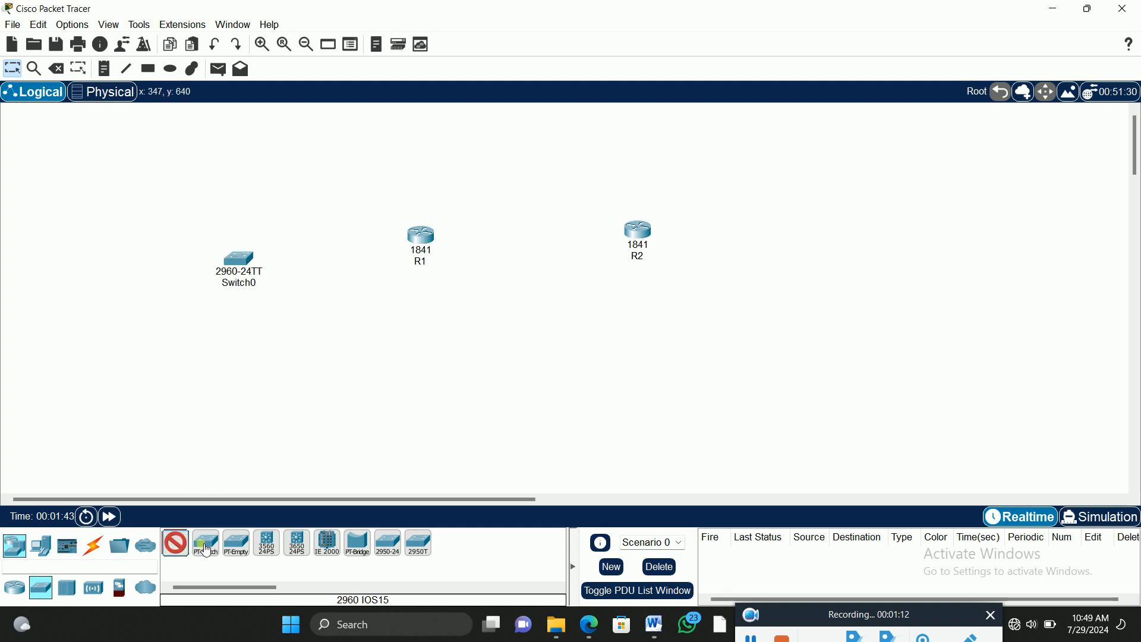
{"action": "left_click", "coordinate": [873, 242]}
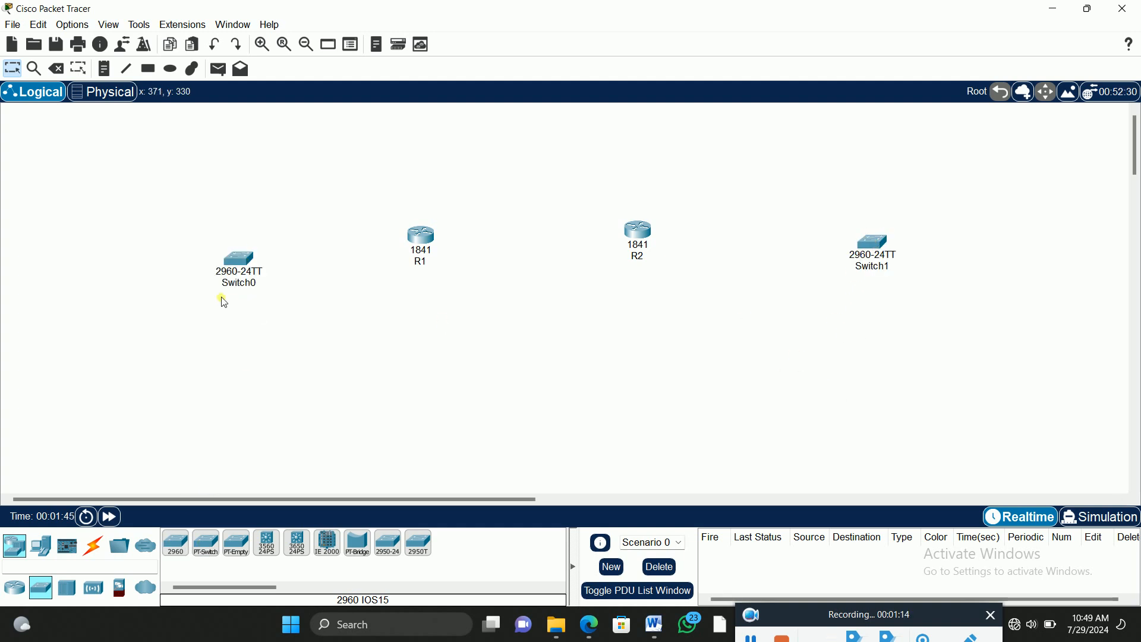
Step: Rename the switch beside R1 as Sw1 and the switch beside R2 as Sw2
{"action": "left_click", "coordinate": [240, 285]}
{"action": "left_click_drag", "start_coordinate": [258, 285], "coordinate": [248, 285]}
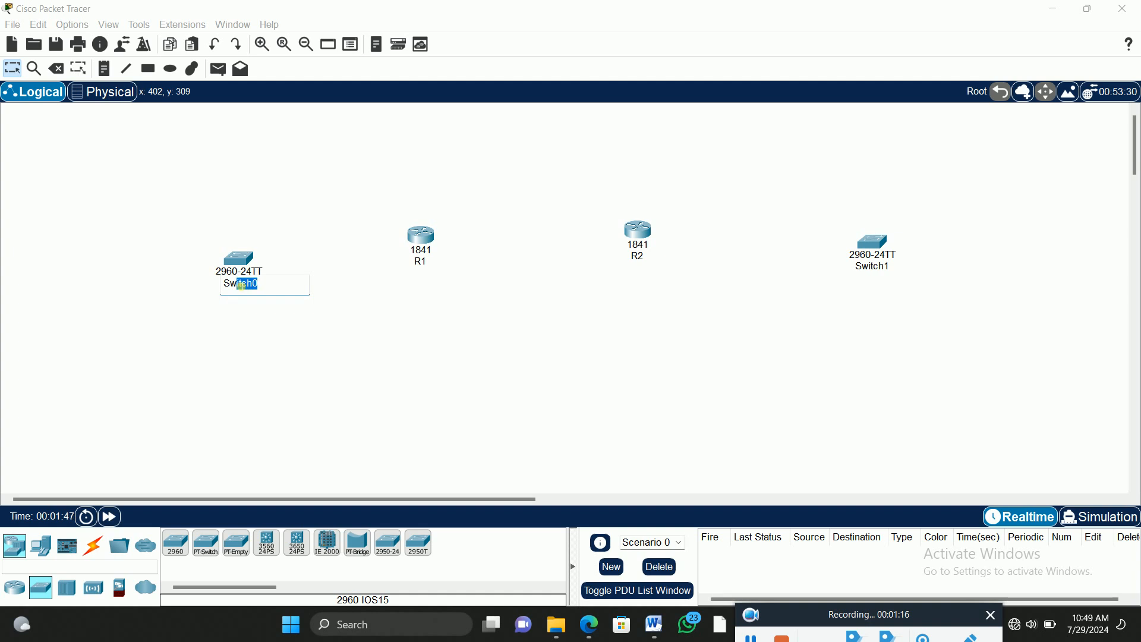
{"action": "type", "text": "1"}
{"action": "left_click", "coordinate": [887, 275]}
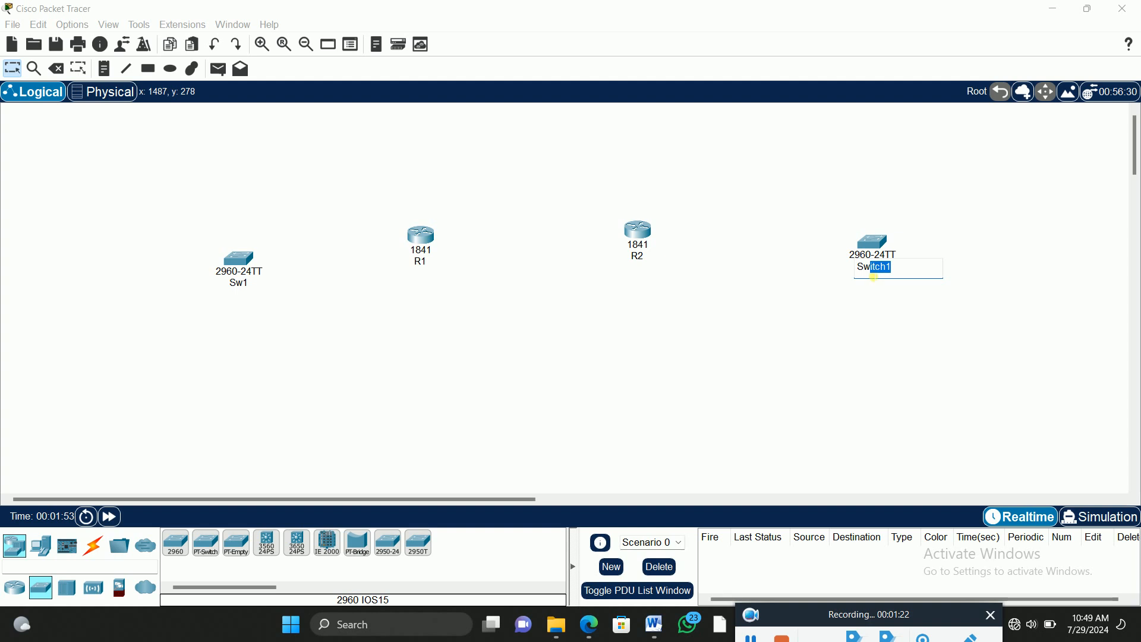
{"action": "left_click", "coordinate": [750, 361]}
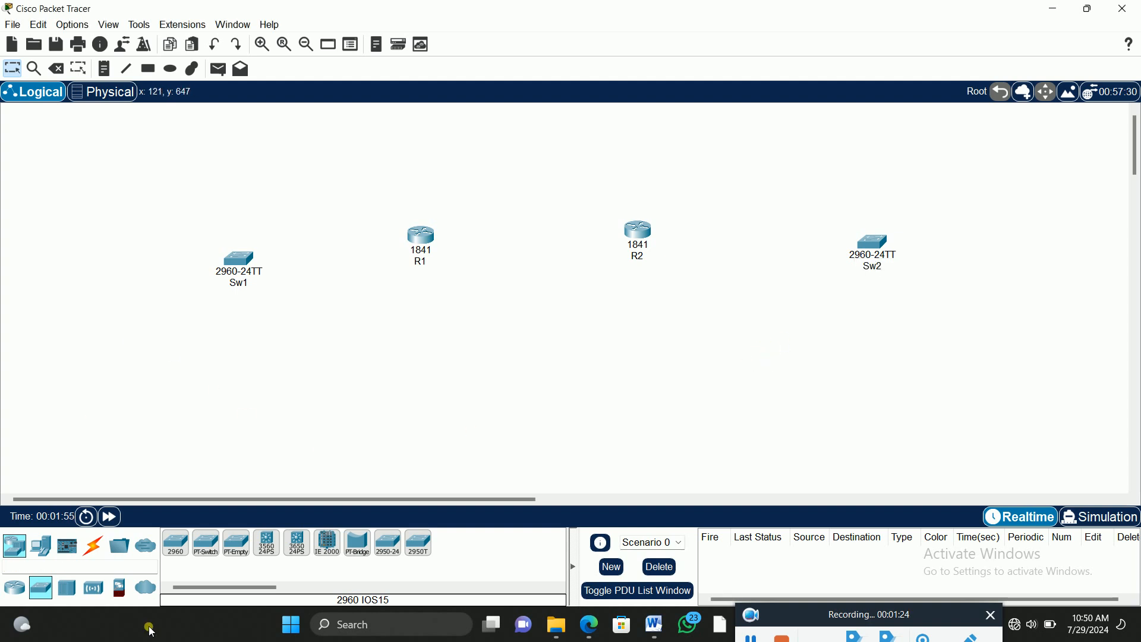
Step: Place three PCs below Sw1 and arrange them in an evenly spaced row
{"action": "left_click", "coordinate": [42, 552]}
{"action": "left_click", "coordinate": [176, 542]}
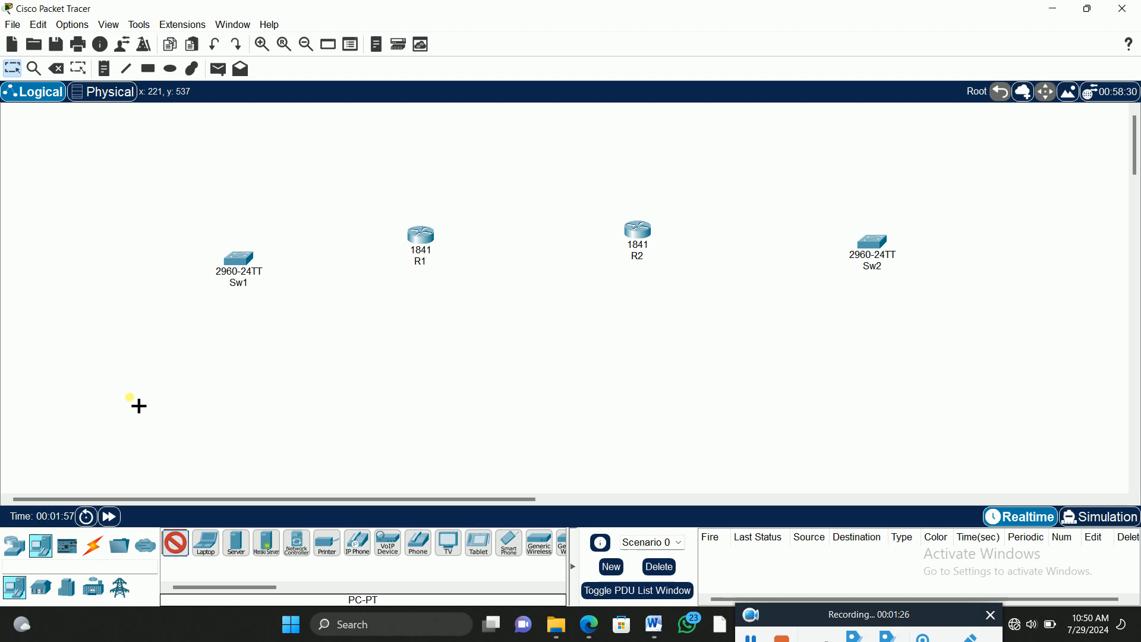
{"action": "left_click", "coordinate": [104, 355]}
{"action": "left_click", "coordinate": [176, 543]}
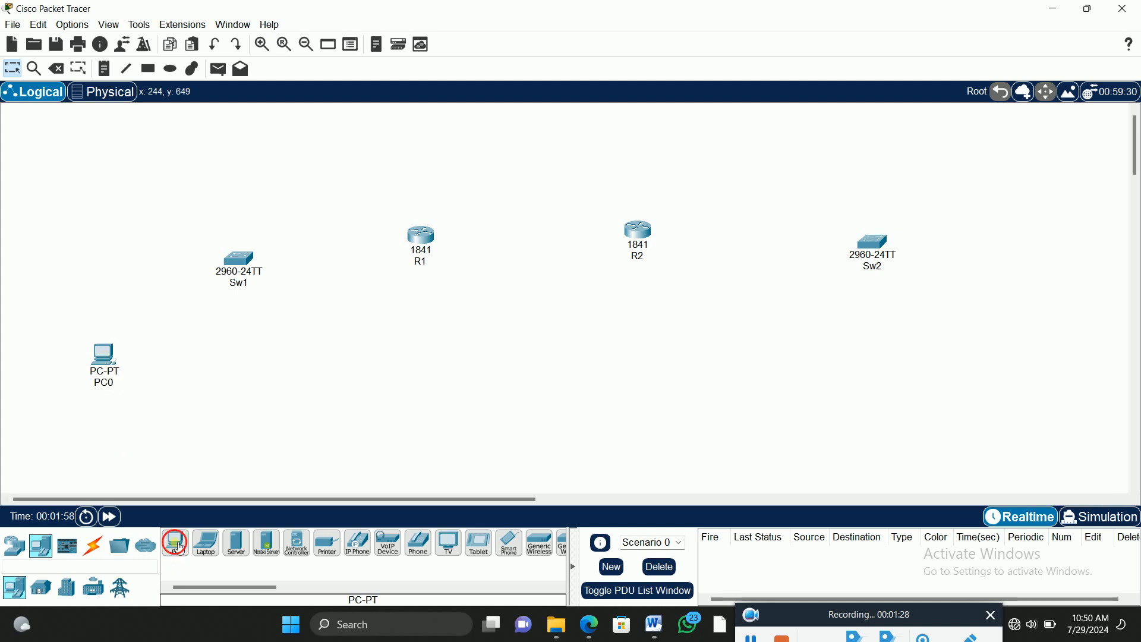
{"action": "left_click", "coordinate": [177, 368]}
{"action": "left_click", "coordinate": [175, 542]}
{"action": "left_click", "coordinate": [281, 367]}
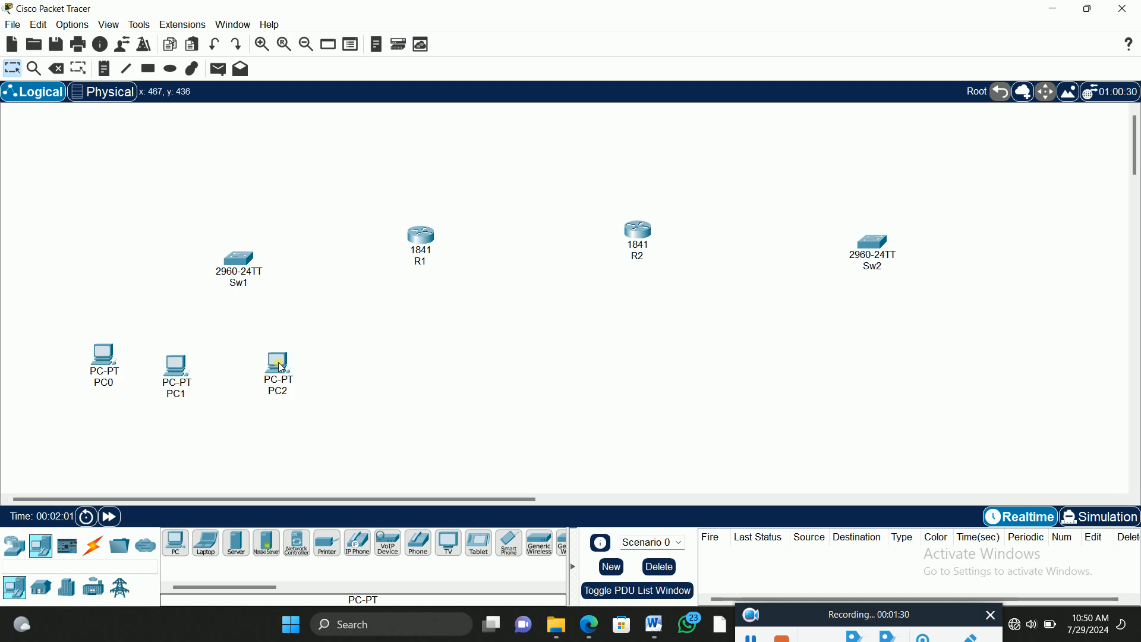
{"action": "left_click_drag", "start_coordinate": [110, 358], "coordinate": [110, 374]}
{"action": "left_click_drag", "start_coordinate": [189, 366], "coordinate": [204, 375]}
{"action": "left_click_drag", "start_coordinate": [279, 369], "coordinate": [277, 380]}
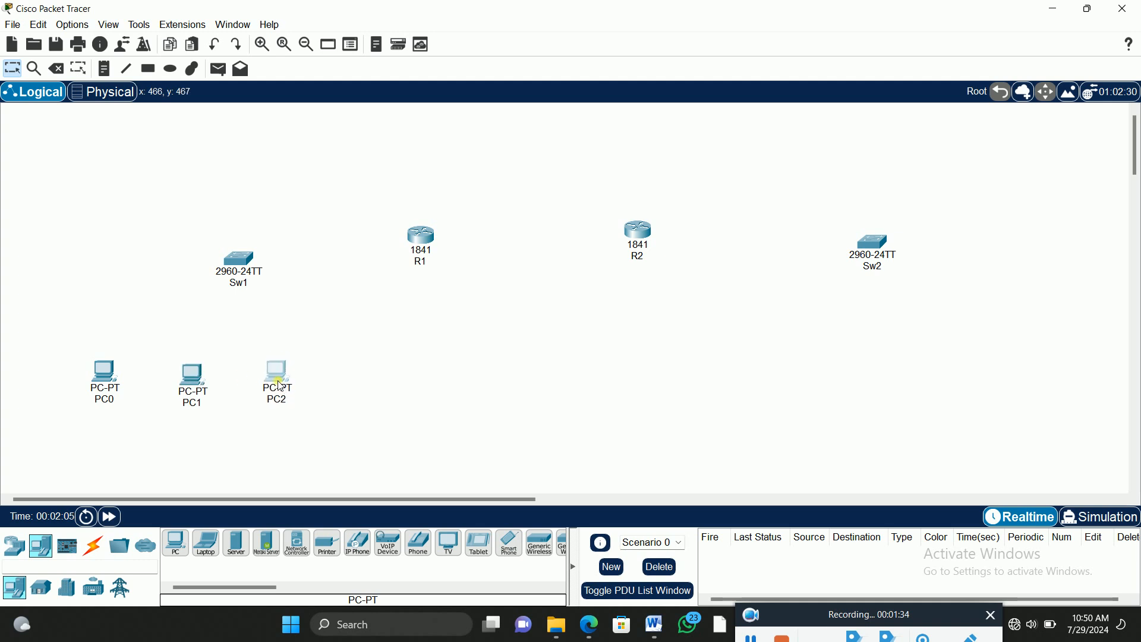
Step: Place three more PCs in a row below Sw2
{"action": "left_click", "coordinate": [175, 542]}
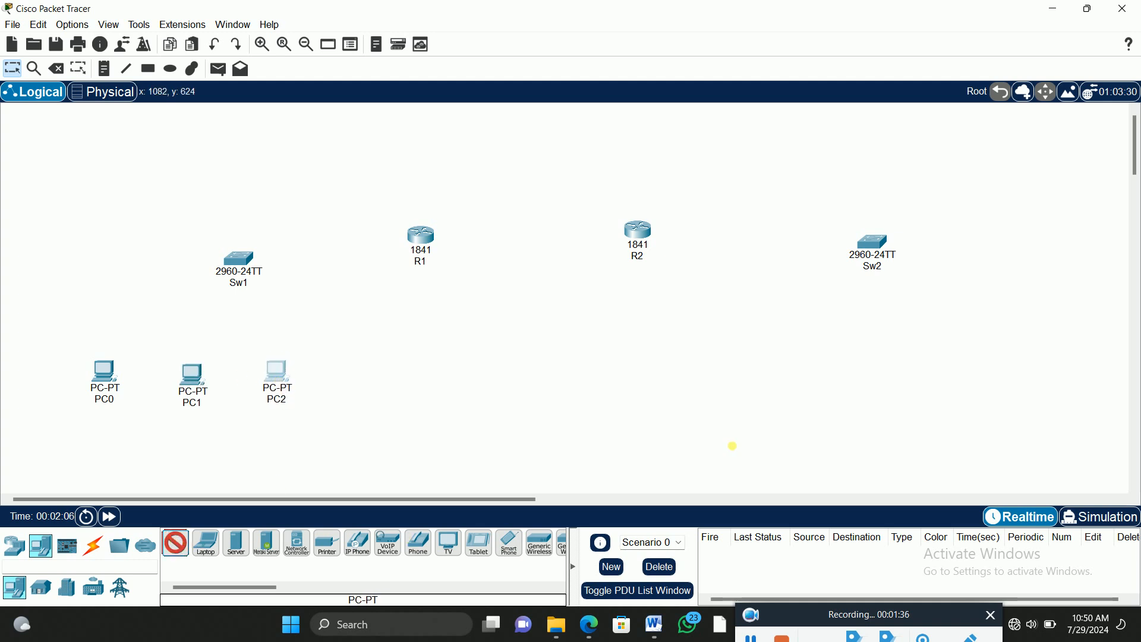
{"action": "left_click", "coordinate": [807, 370]}
{"action": "left_click", "coordinate": [182, 547]}
{"action": "left_click", "coordinate": [871, 368]}
{"action": "left_click", "coordinate": [176, 542]}
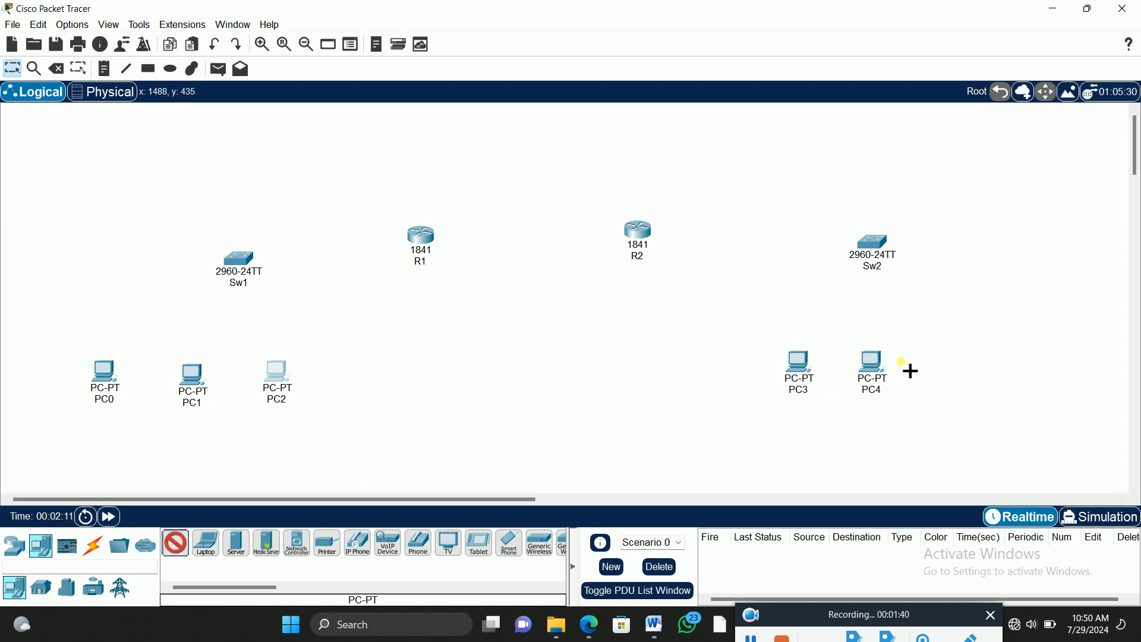
{"action": "left_click", "coordinate": [940, 364]}
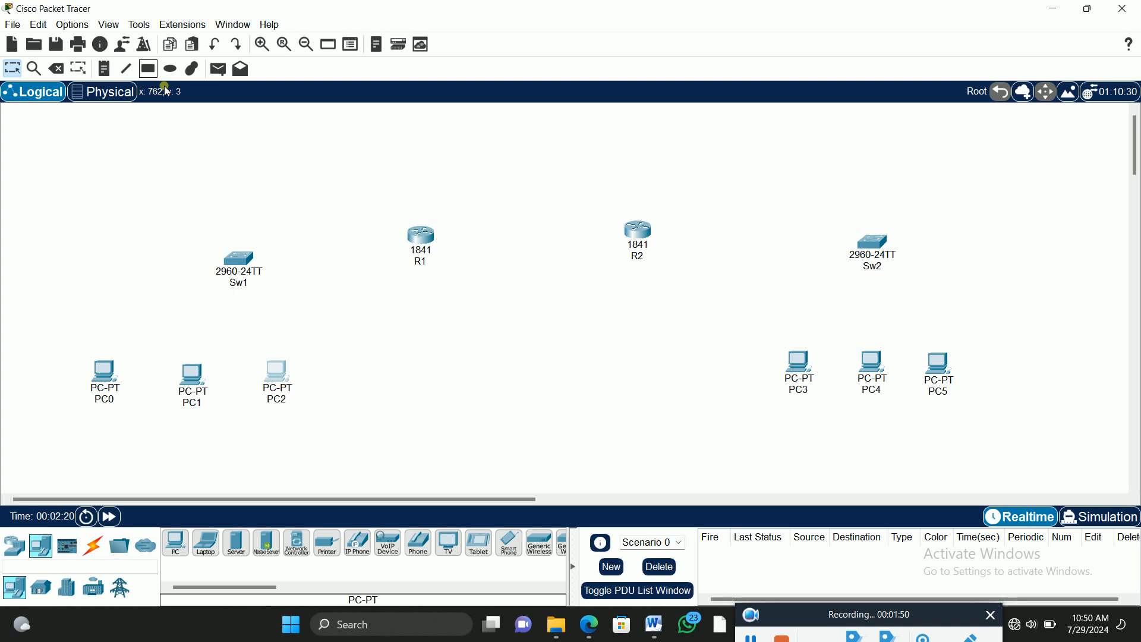
Step: Add the note "OSPF CONFIGURATION" above the routers and center it between R1 and R2
{"action": "left_click", "coordinate": [106, 73]}
{"action": "left_click", "coordinate": [544, 157]}
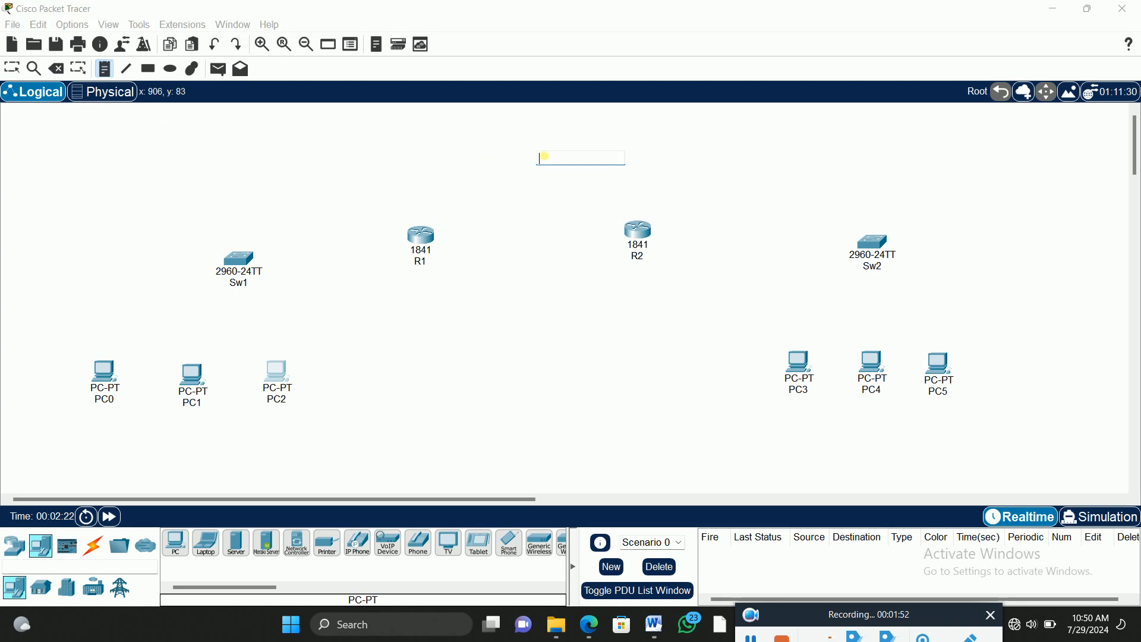
{"action": "type", "text": "C"}
{"action": "type", "text": "SPF C"}
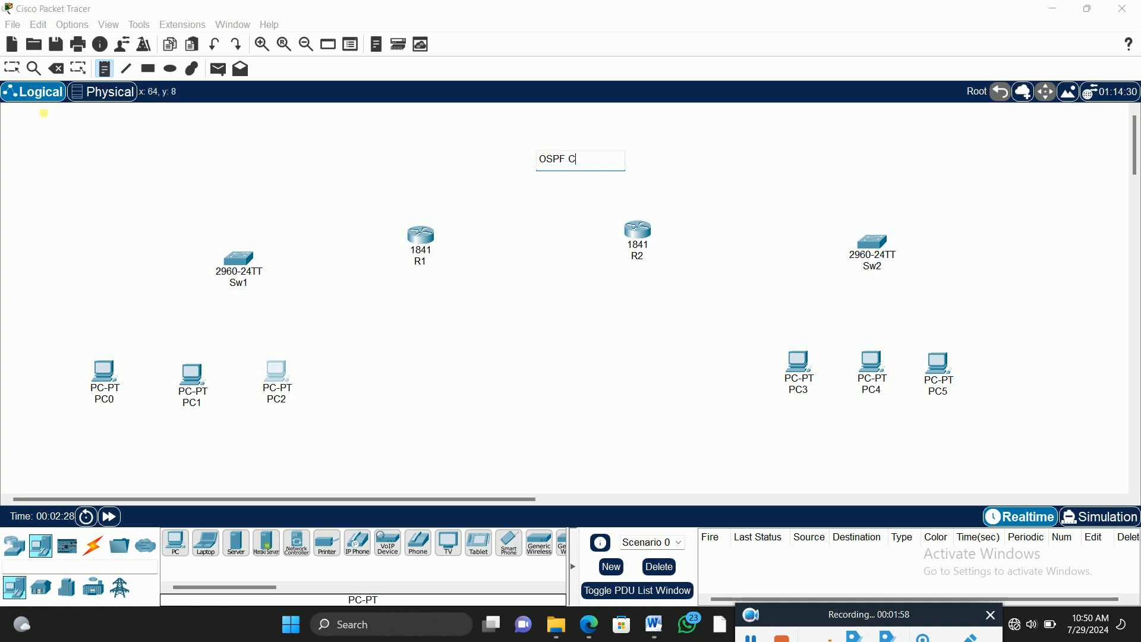
{"action": "type", "text": "ONFIGURATION"}
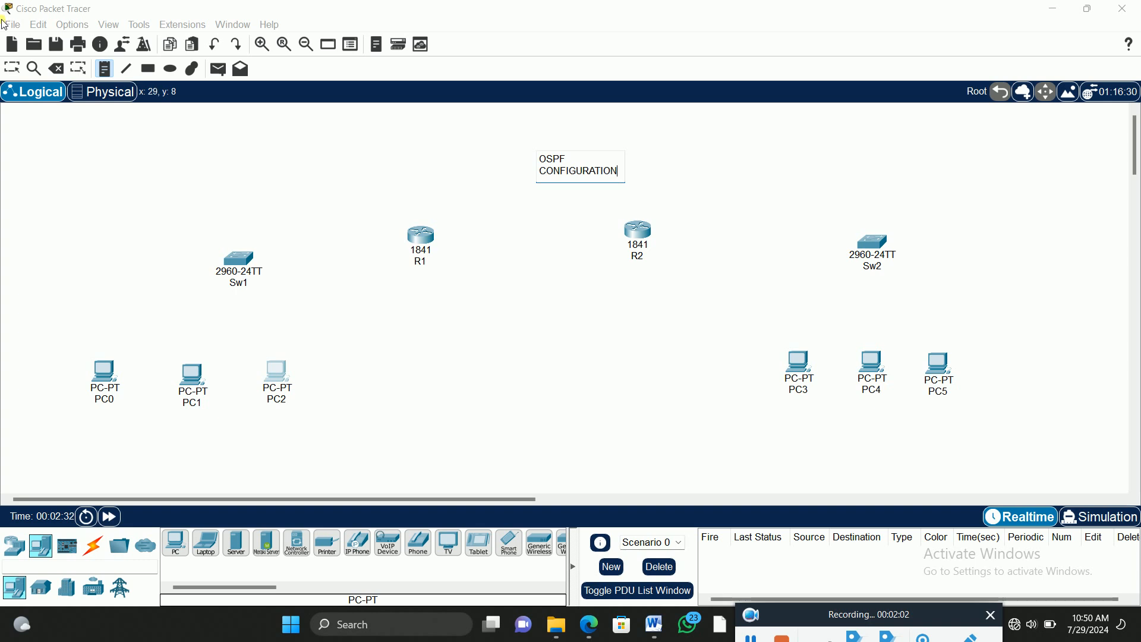
{"action": "left_click", "coordinate": [12, 68]}
{"action": "left_click_drag", "start_coordinate": [606, 163], "coordinate": [551, 177]}
{"action": "left_click", "coordinate": [316, 153]}
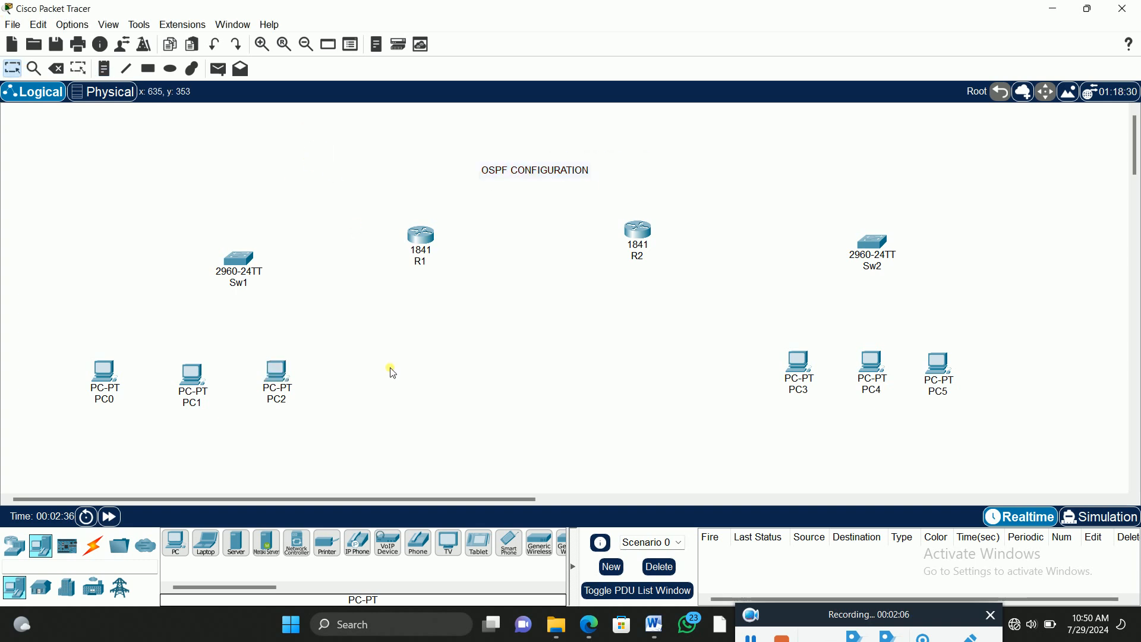
Step: Connect PC0's FastEthernet0 to Sw1's FastEthernet0/1 with a copper straight-through cable
{"action": "left_click", "coordinate": [94, 545]}
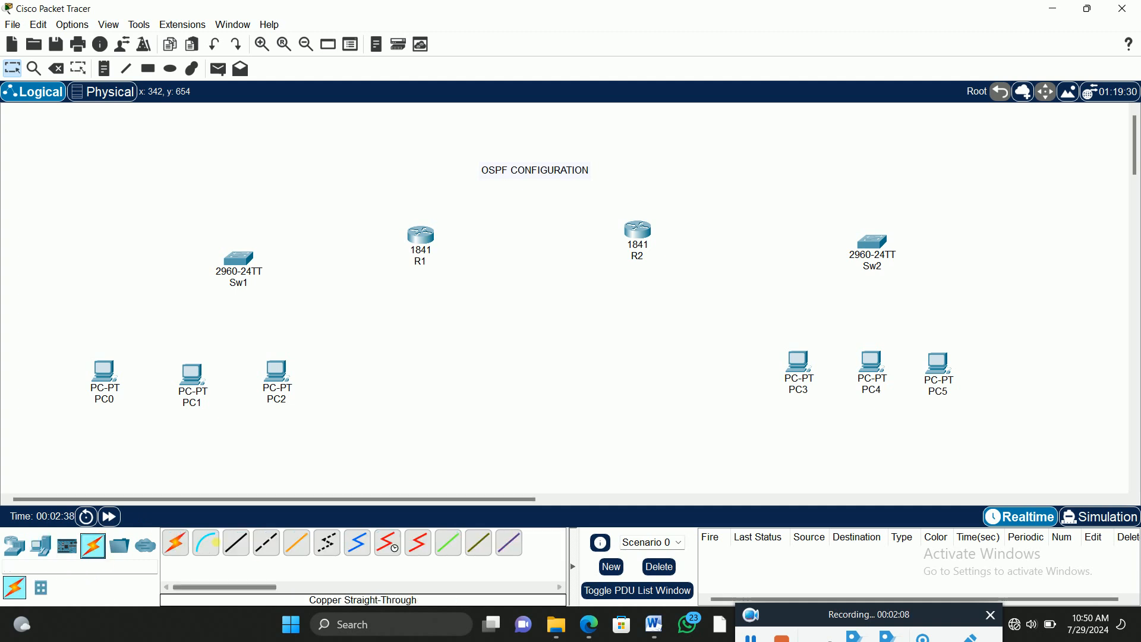
{"action": "left_click", "coordinate": [236, 542]}
{"action": "left_click", "coordinate": [109, 377]}
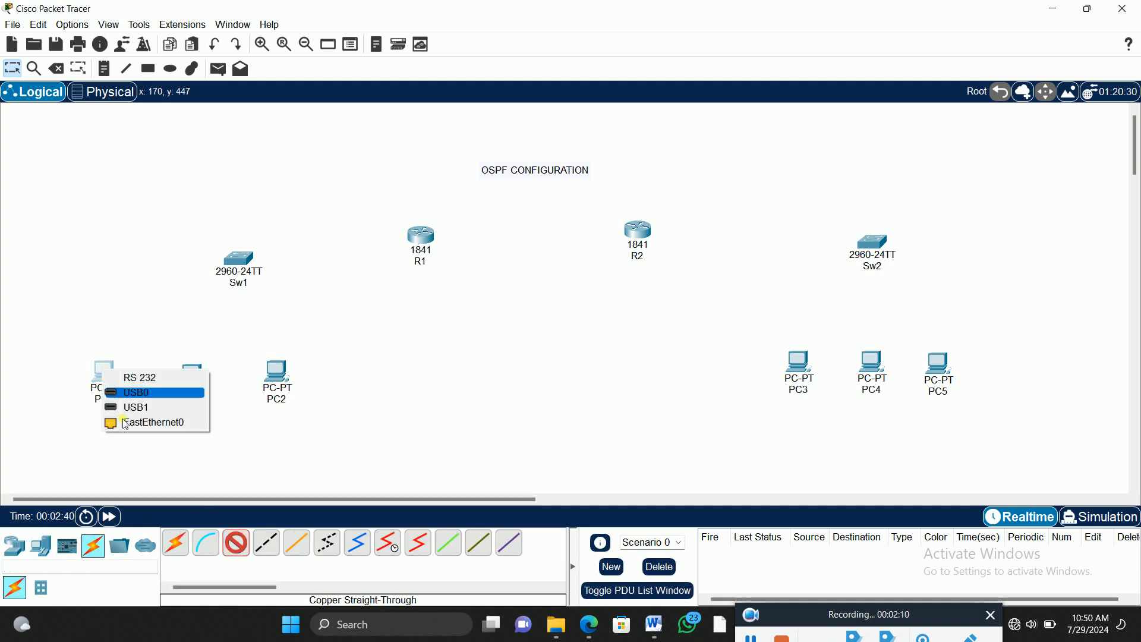
{"action": "left_click", "coordinate": [124, 422]}
{"action": "left_click", "coordinate": [242, 262]}
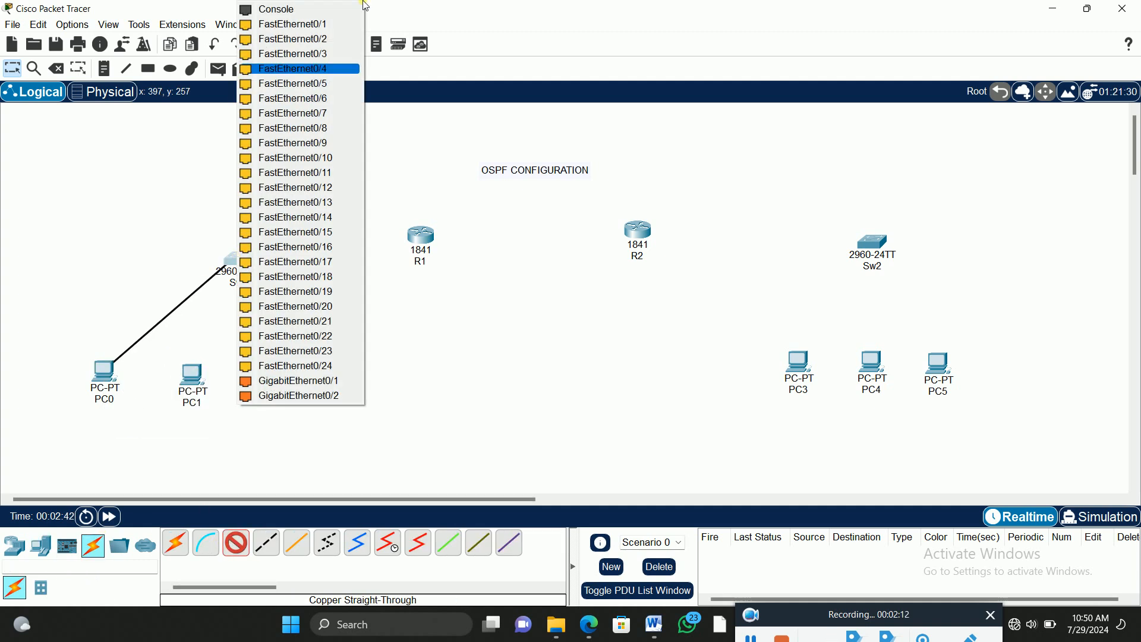
{"action": "left_click", "coordinate": [333, 24]}
Step: Connect PC1's FastEthernet0 to Sw1's FastEthernet0/2 with a copper straight-through cable
{"action": "left_click", "coordinate": [236, 542]}
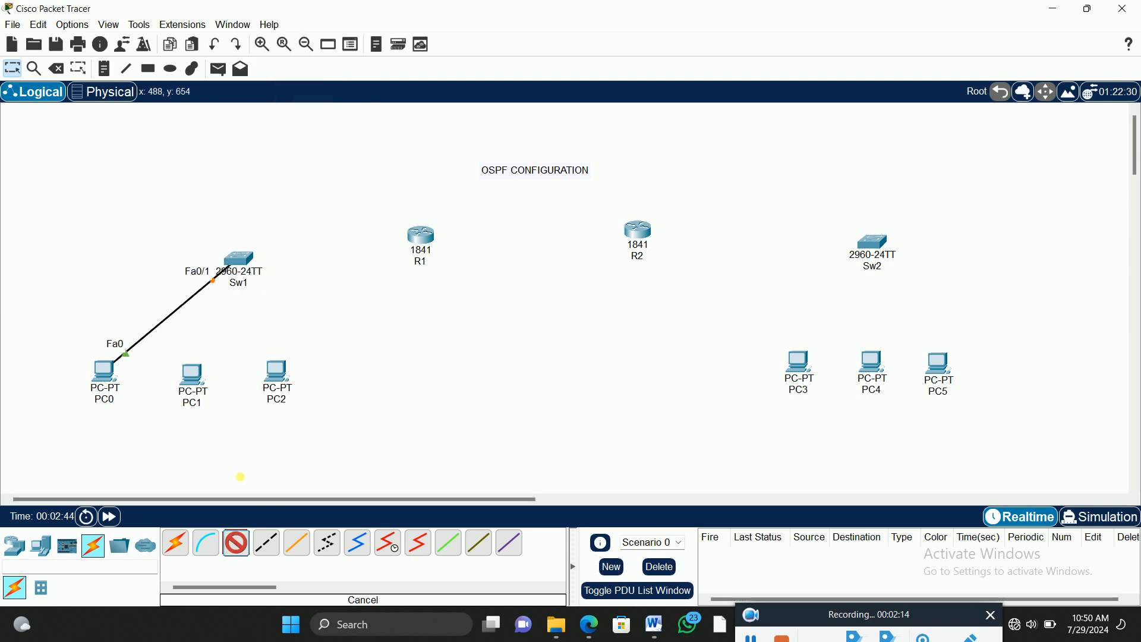
{"action": "left_click", "coordinate": [201, 386]}
{"action": "left_click", "coordinate": [215, 432]}
{"action": "left_click", "coordinate": [238, 262]}
{"action": "left_click", "coordinate": [341, 25]}
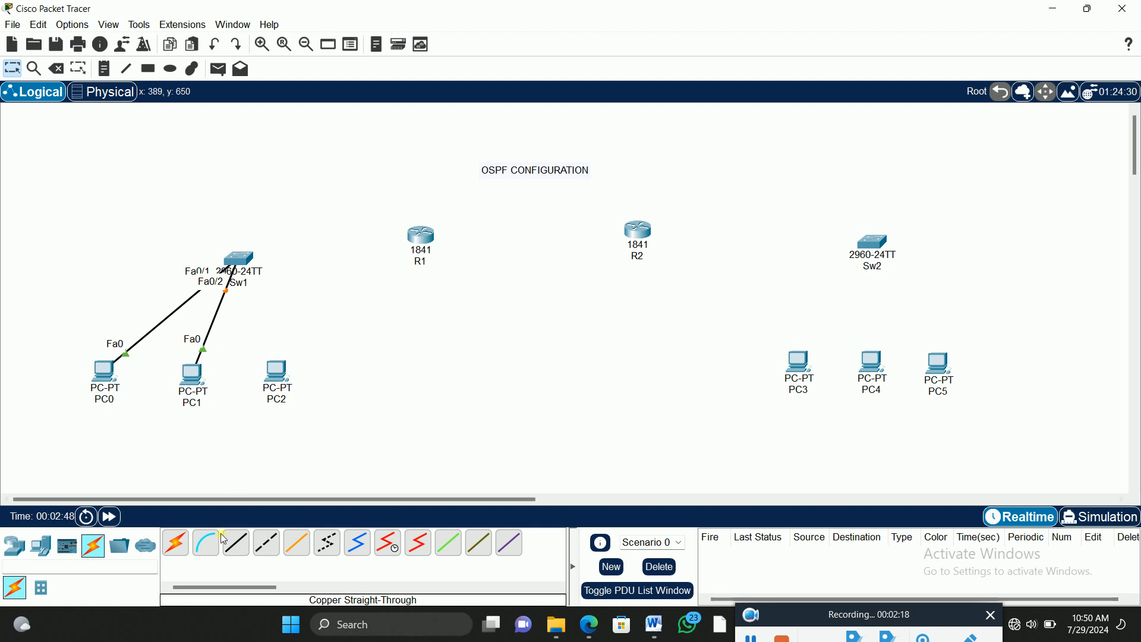
Step: Connect PC2's FastEthernet0 to Sw1's FastEthernet0/3 with a copper straight-through cable
{"action": "left_click", "coordinate": [243, 546]}
{"action": "left_click", "coordinate": [285, 375]}
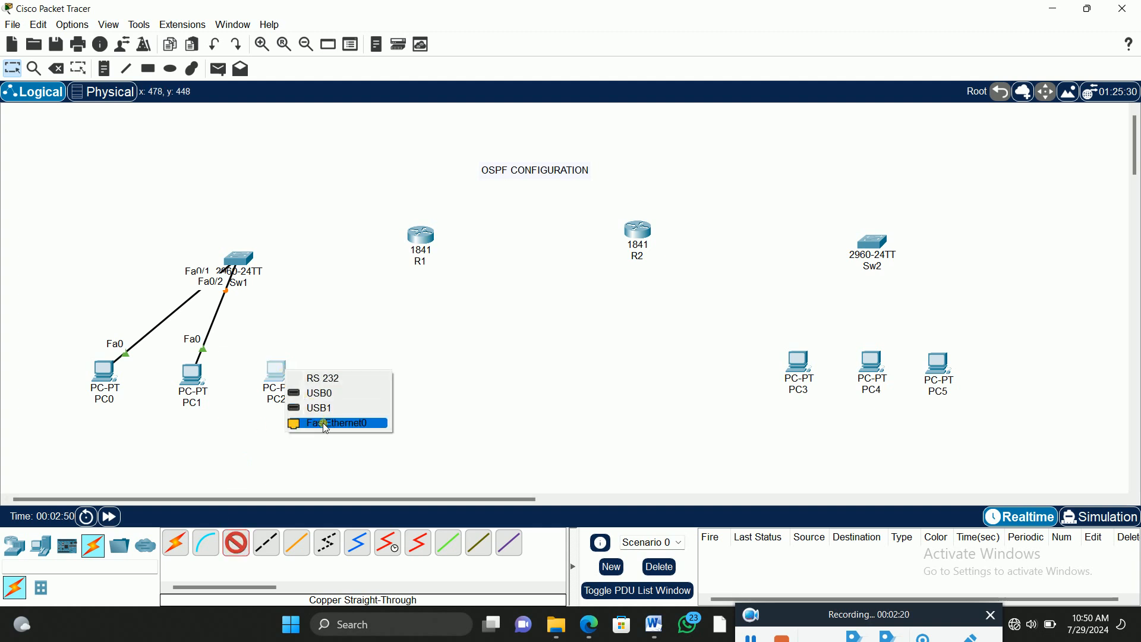
{"action": "left_click", "coordinate": [321, 421]}
{"action": "left_click", "coordinate": [238, 260]}
{"action": "left_click", "coordinate": [297, 293]}
Step: Connect Sw1's FastEthernet0/4 to R1's FastEthernet0/0 with a copper cross-over cable
{"action": "left_click", "coordinate": [266, 543]}
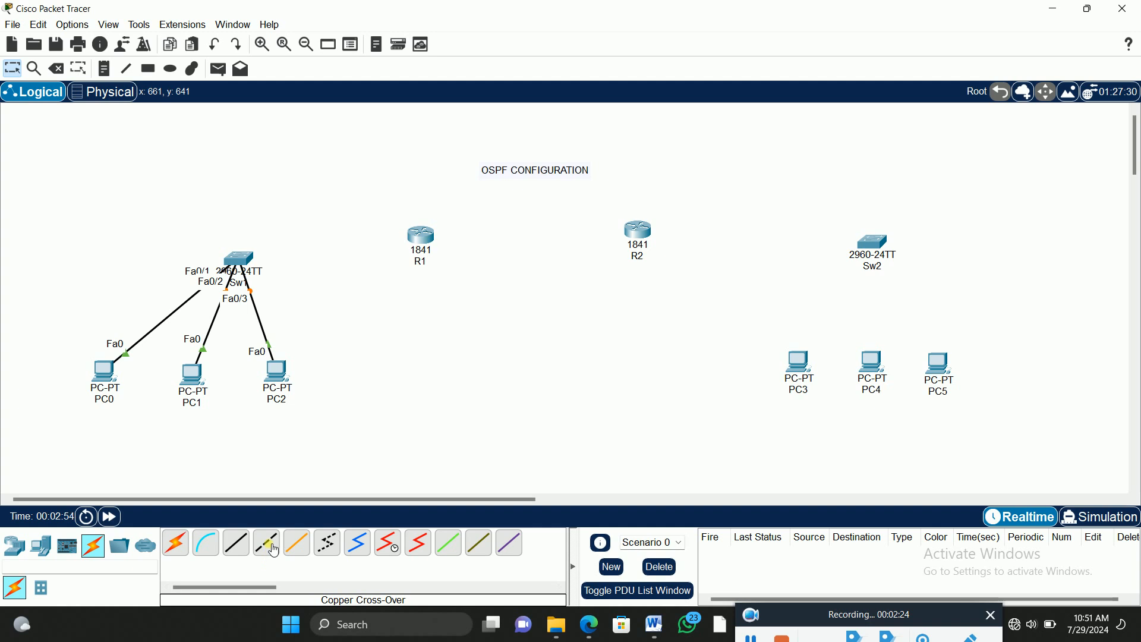
{"action": "left_click", "coordinate": [237, 260]}
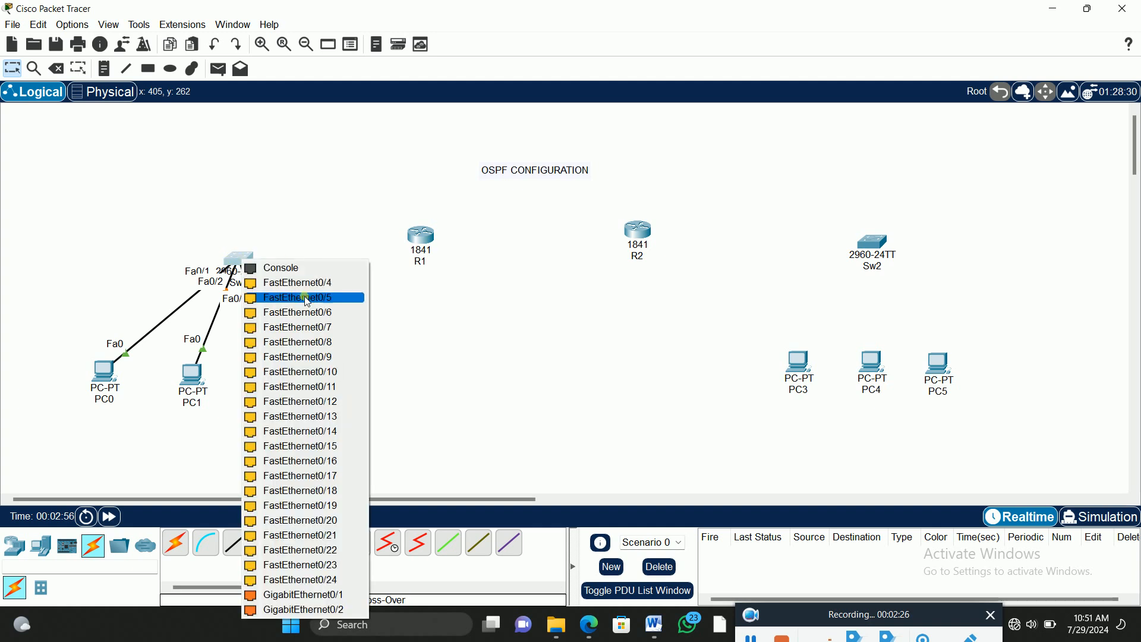
{"action": "left_click", "coordinate": [321, 283]}
{"action": "left_click", "coordinate": [419, 236]}
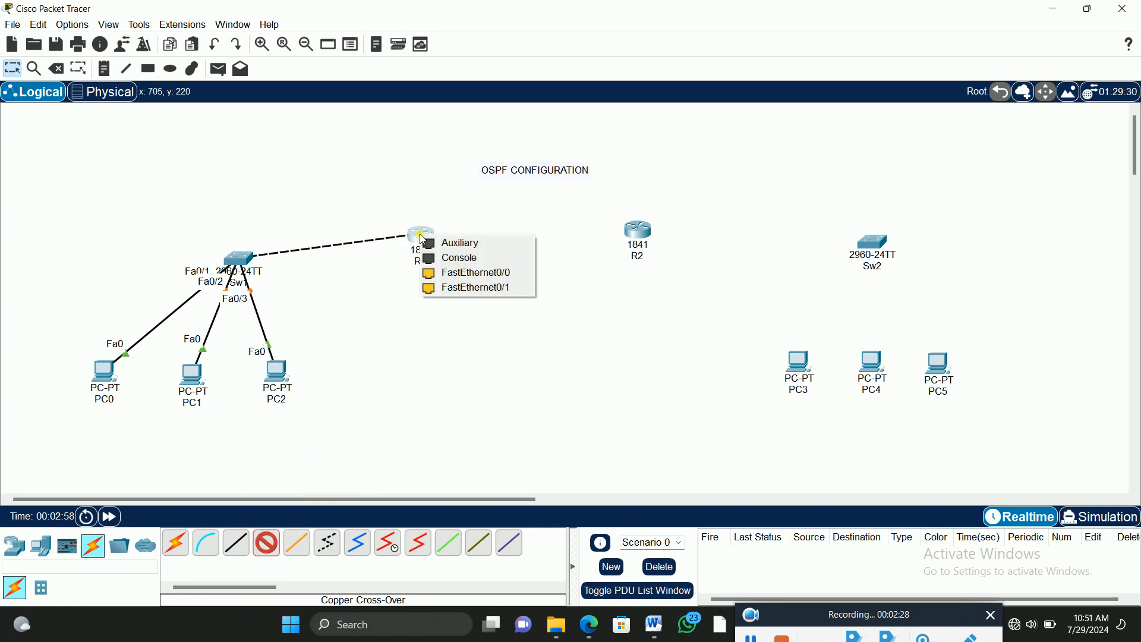
{"action": "left_click", "coordinate": [461, 274]}
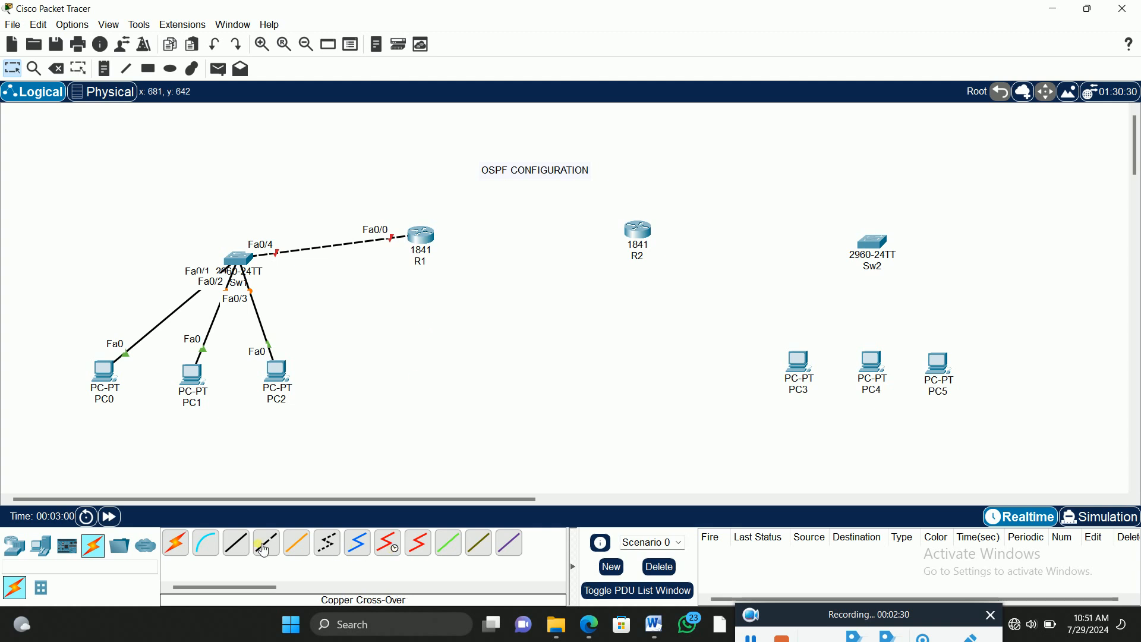
Step: Connect R1's FastEthernet0/1 to R2's FastEthernet0/0 with a copper cross-over cable
{"action": "left_click", "coordinate": [421, 236]}
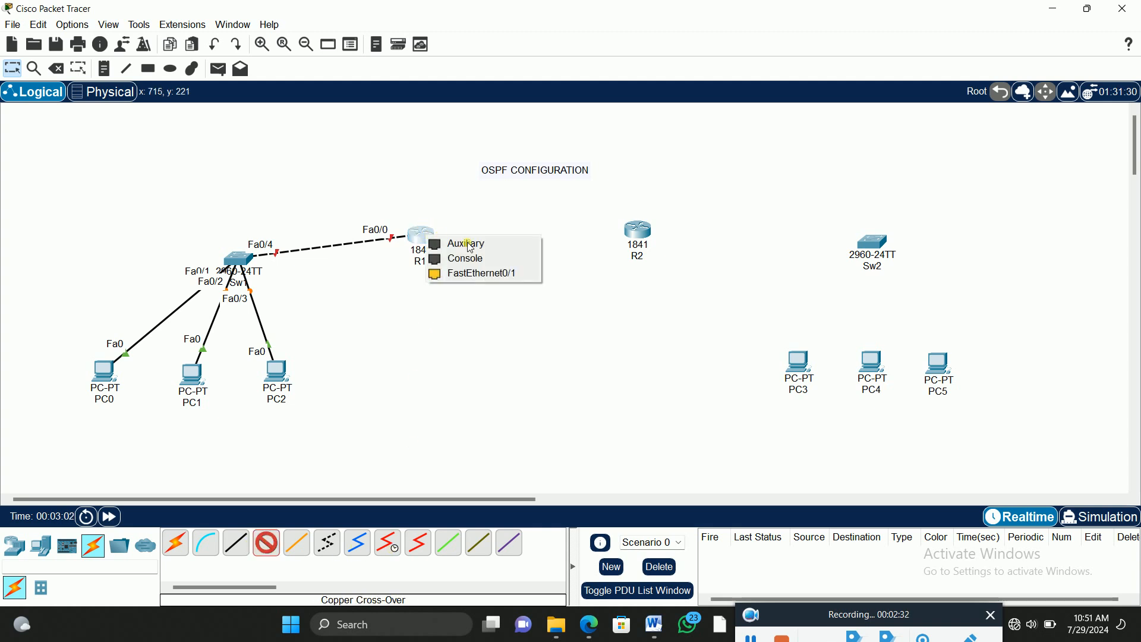
{"action": "left_click", "coordinate": [469, 272]}
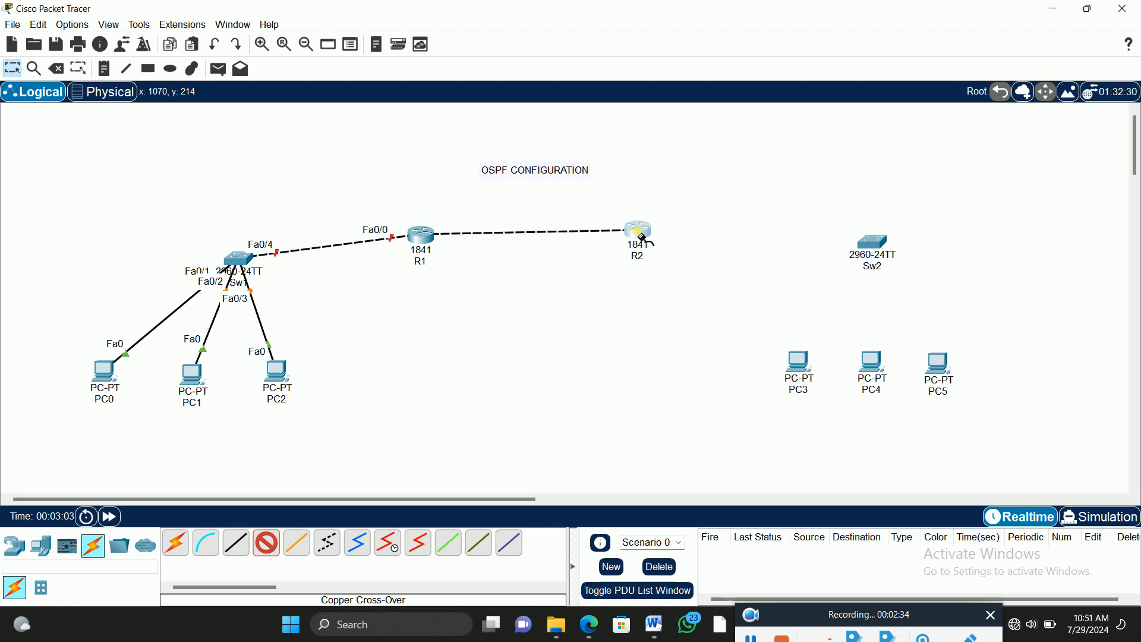
{"action": "left_click", "coordinate": [638, 231]}
{"action": "left_click", "coordinate": [676, 269]}
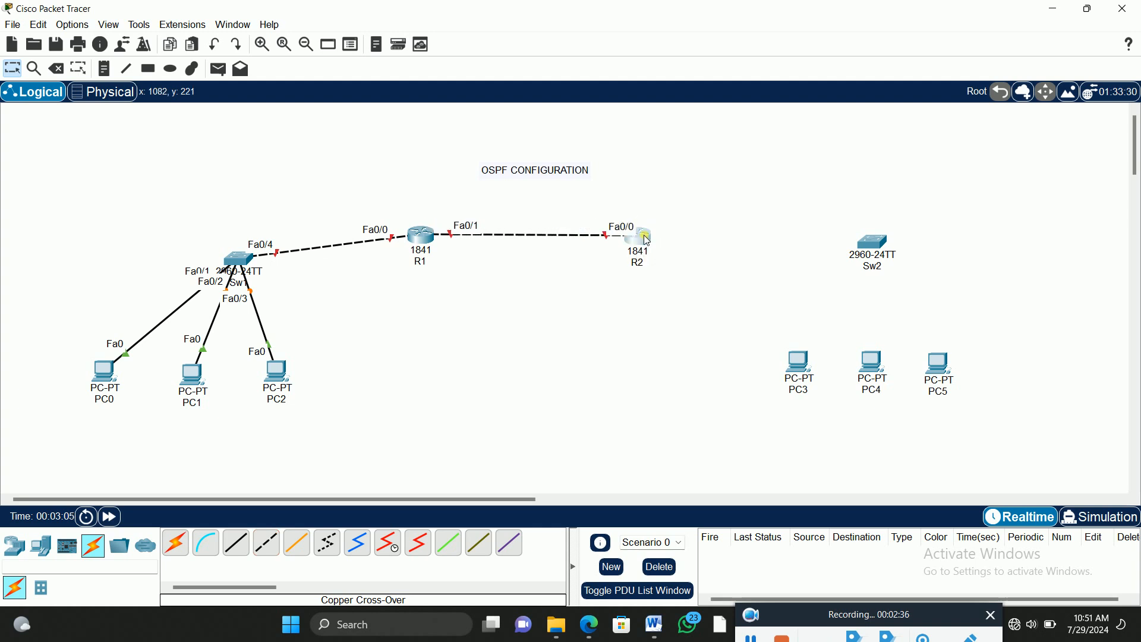
Step: Connect R2's FastEthernet0/1 to Sw2's FastEthernet0/1 with a copper cross-over cable
{"action": "left_click", "coordinate": [267, 543]}
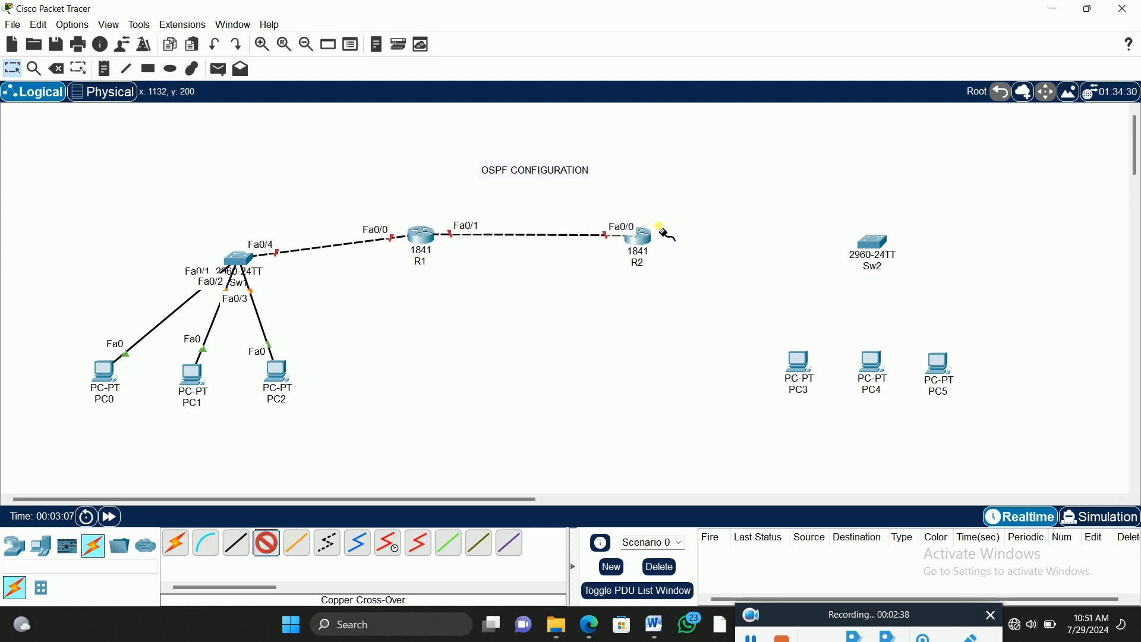
{"action": "left_click", "coordinate": [641, 238]}
{"action": "left_click", "coordinate": [684, 279]}
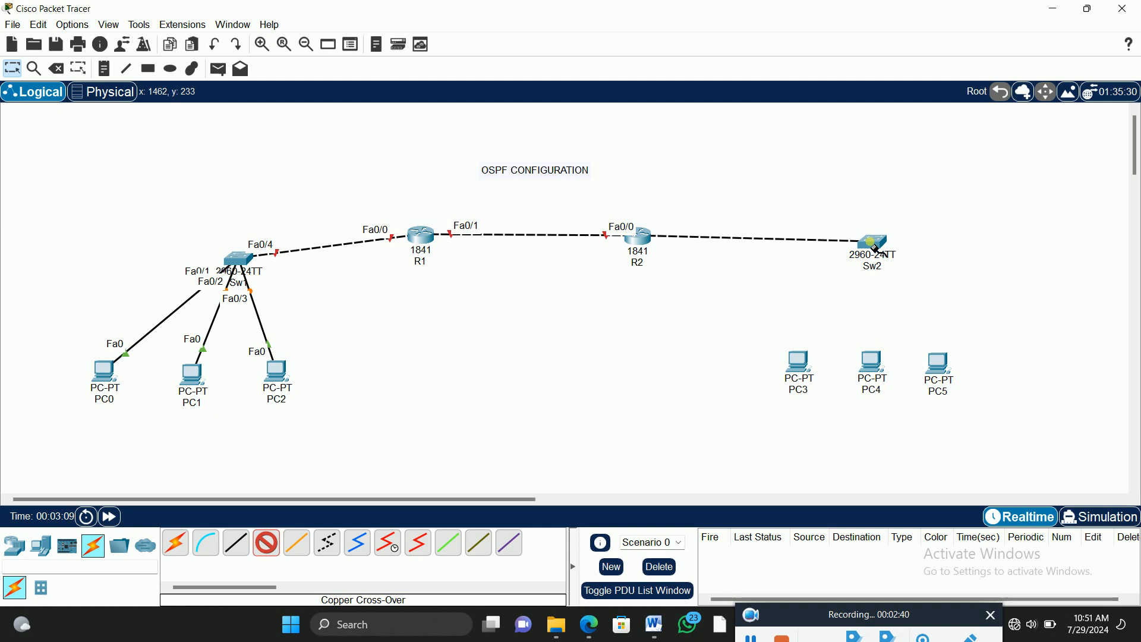
{"action": "left_click", "coordinate": [865, 244]}
{"action": "left_click", "coordinate": [927, 24]}
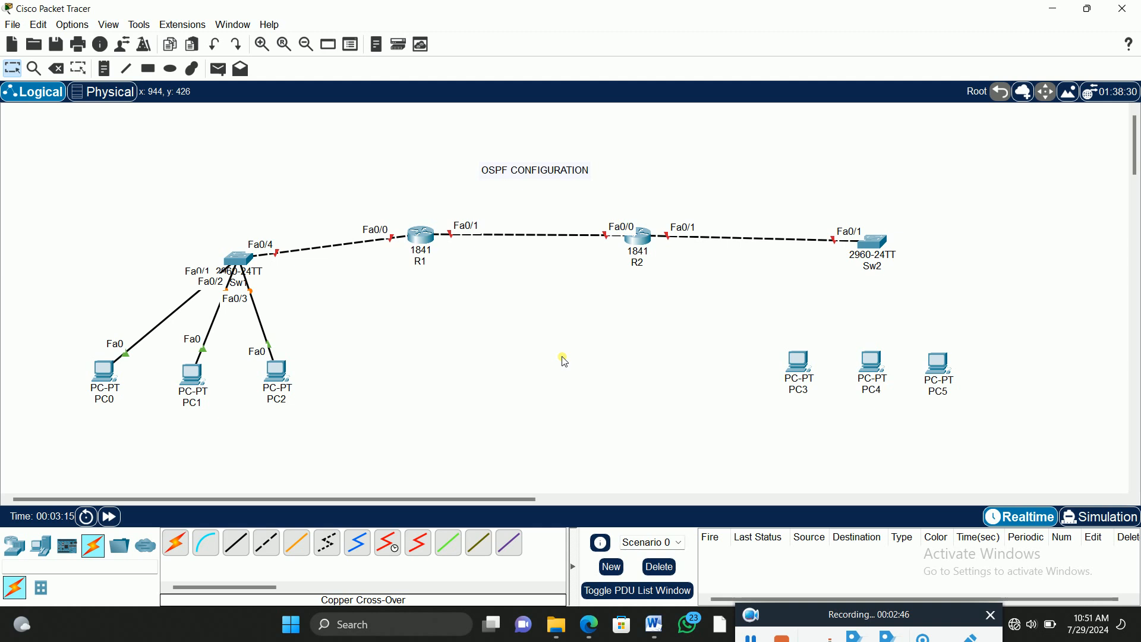
Step: Connect PC3's FastEthernet0 to Sw2's FastEthernet0/2 with a copper straight-through cable
{"action": "left_click", "coordinate": [238, 547]}
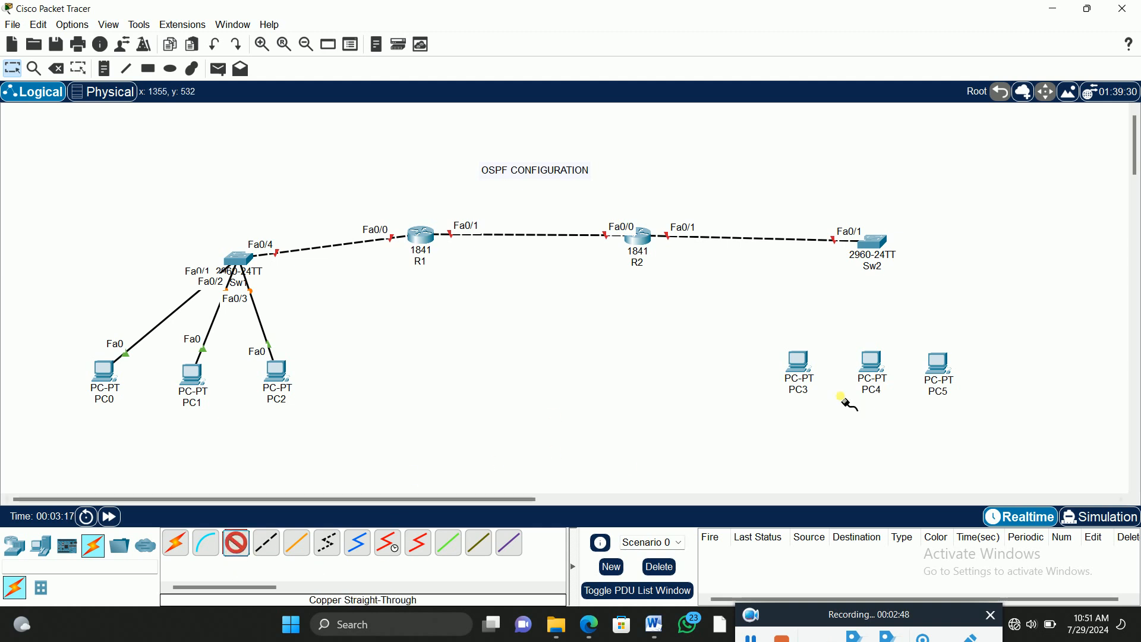
{"action": "left_click", "coordinate": [799, 364]}
{"action": "left_click", "coordinate": [838, 416]}
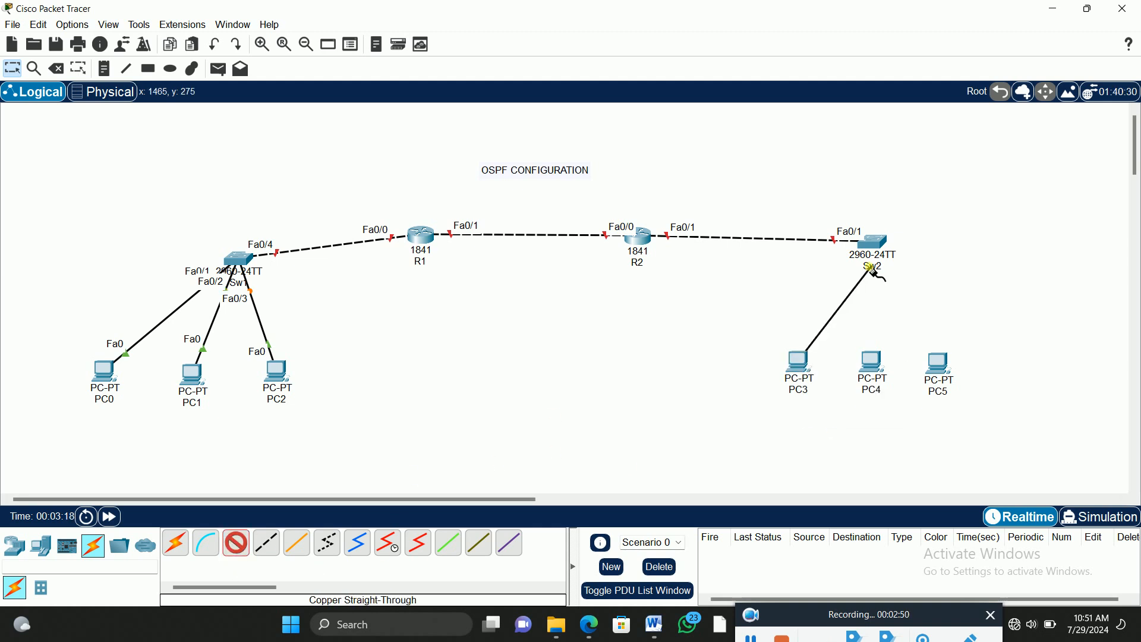
{"action": "left_click", "coordinate": [872, 244]}
{"action": "left_click", "coordinate": [922, 265]}
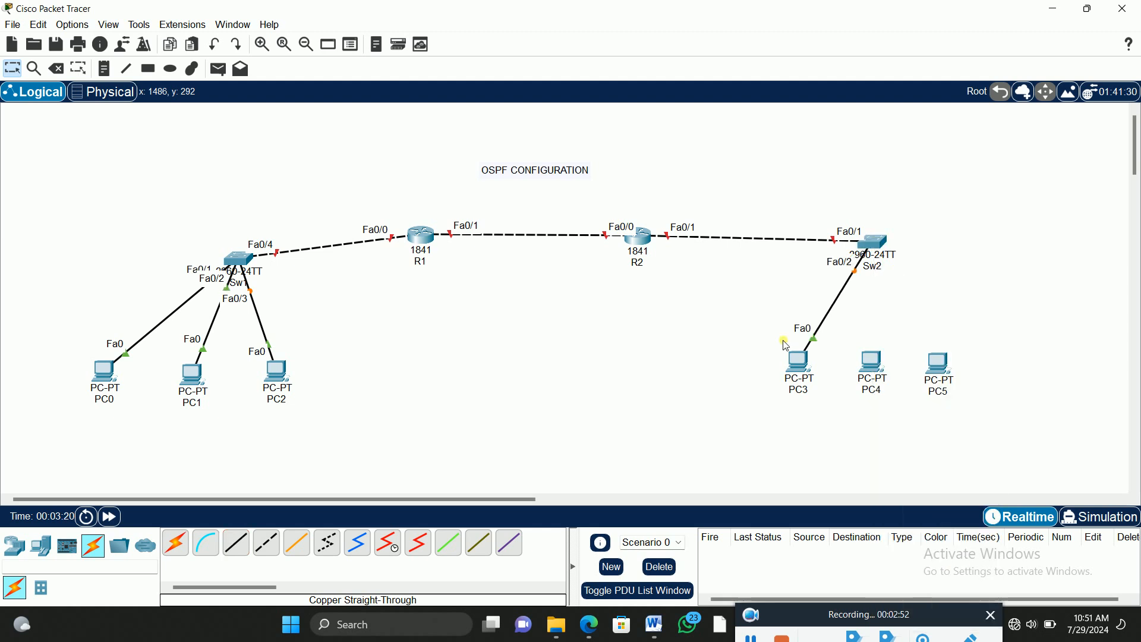
Step: Connect PC4's FastEthernet0 to Sw2's FastEthernet0/3 with a copper straight-through cable
{"action": "left_click", "coordinate": [236, 543]}
{"action": "left_click", "coordinate": [871, 363]}
{"action": "left_click", "coordinate": [923, 414]}
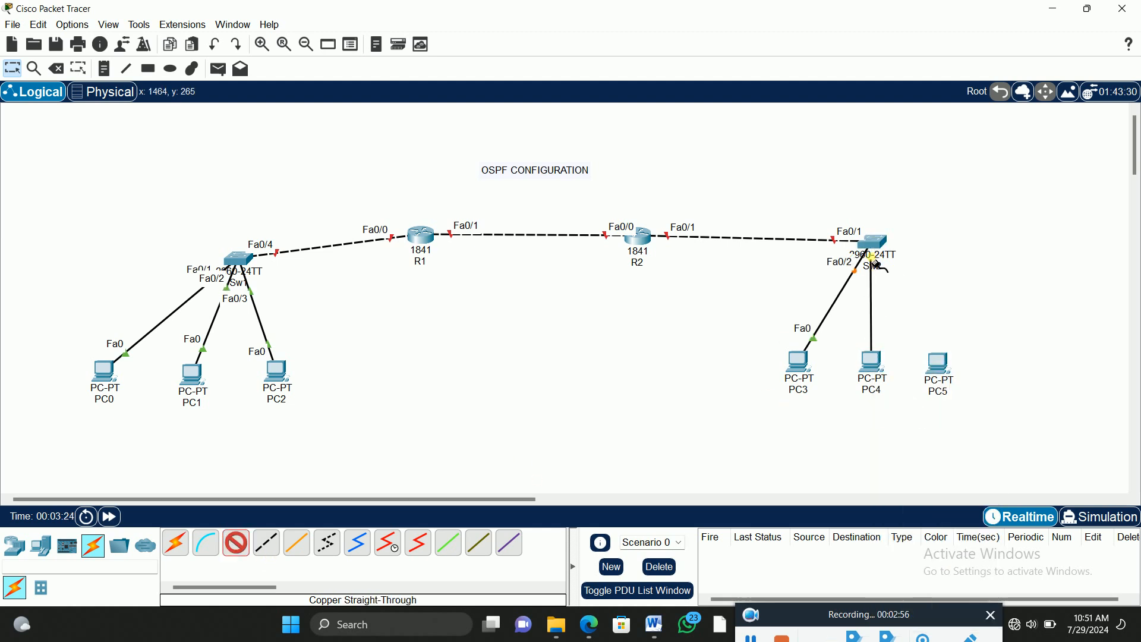
{"action": "left_click", "coordinate": [874, 245]}
{"action": "left_click", "coordinate": [908, 270]}
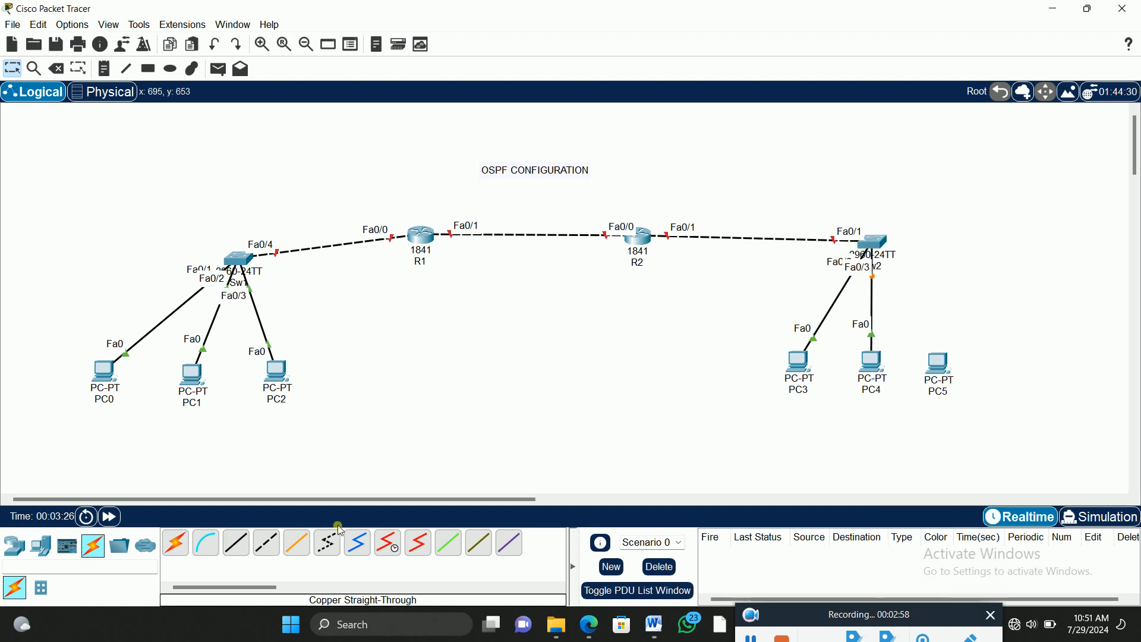
Step: Connect PC5's FastEthernet0 to Sw2's FastEthernet0/4 with a copper straight-through cable
{"action": "left_click", "coordinate": [237, 542]}
{"action": "left_click", "coordinate": [944, 369]}
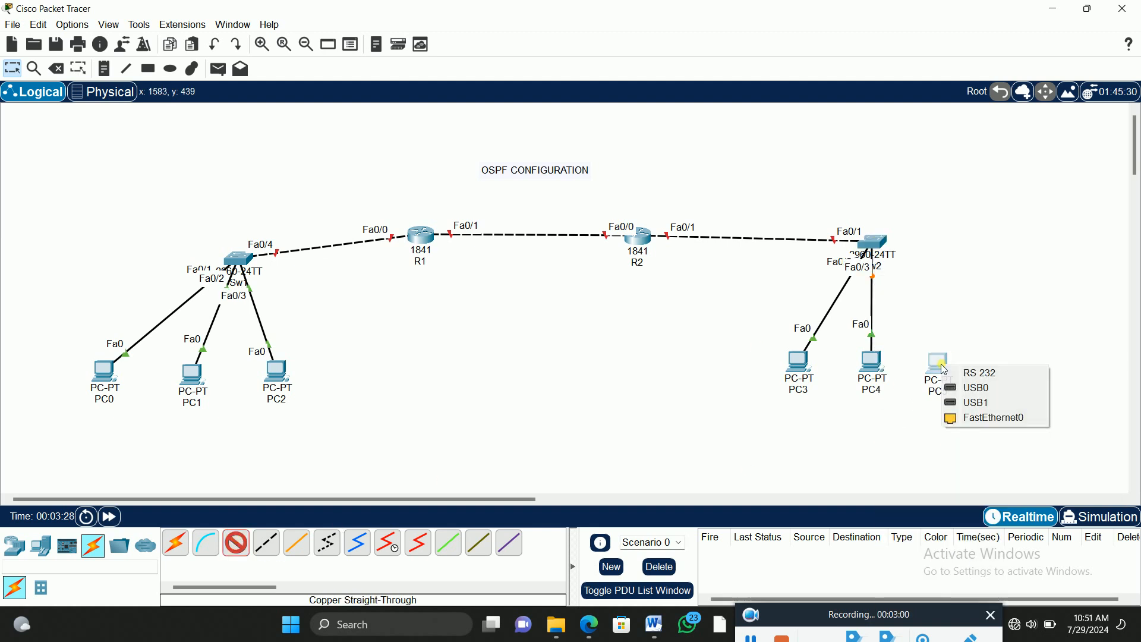
{"action": "left_click", "coordinate": [988, 421]}
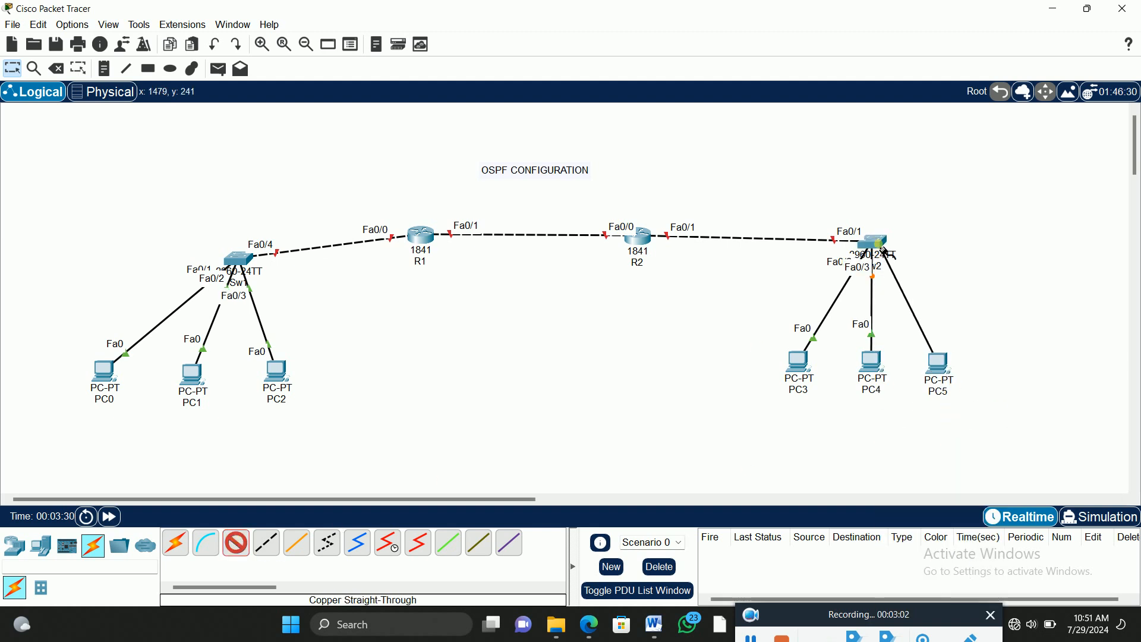
{"action": "left_click", "coordinate": [874, 239]}
{"action": "left_click", "coordinate": [670, 343]}
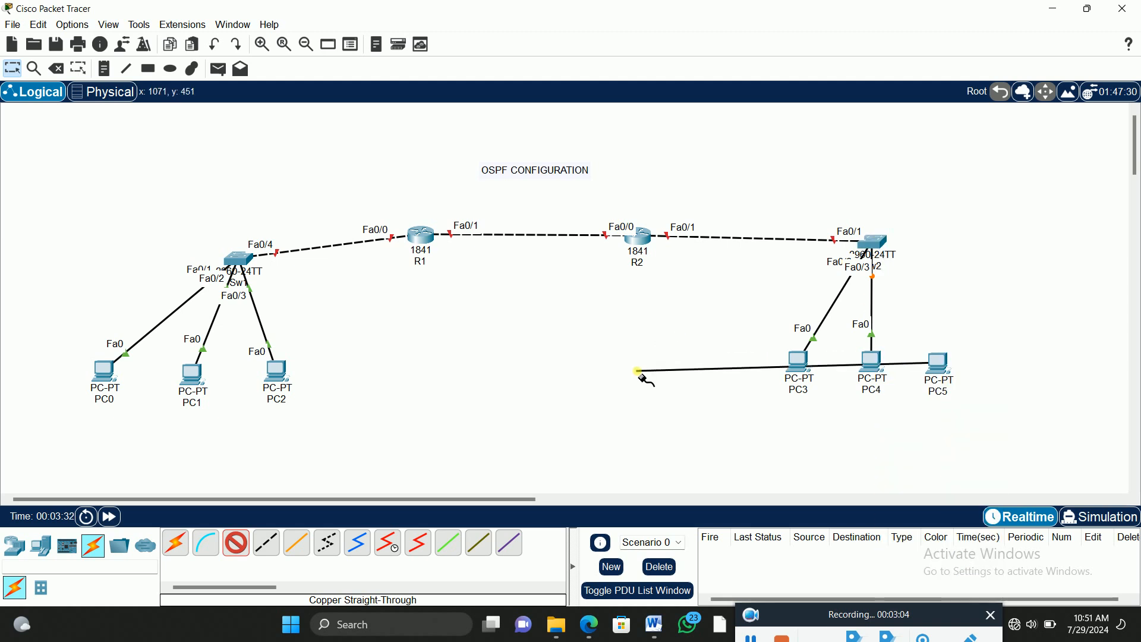
{"action": "left_click", "coordinate": [882, 244]}
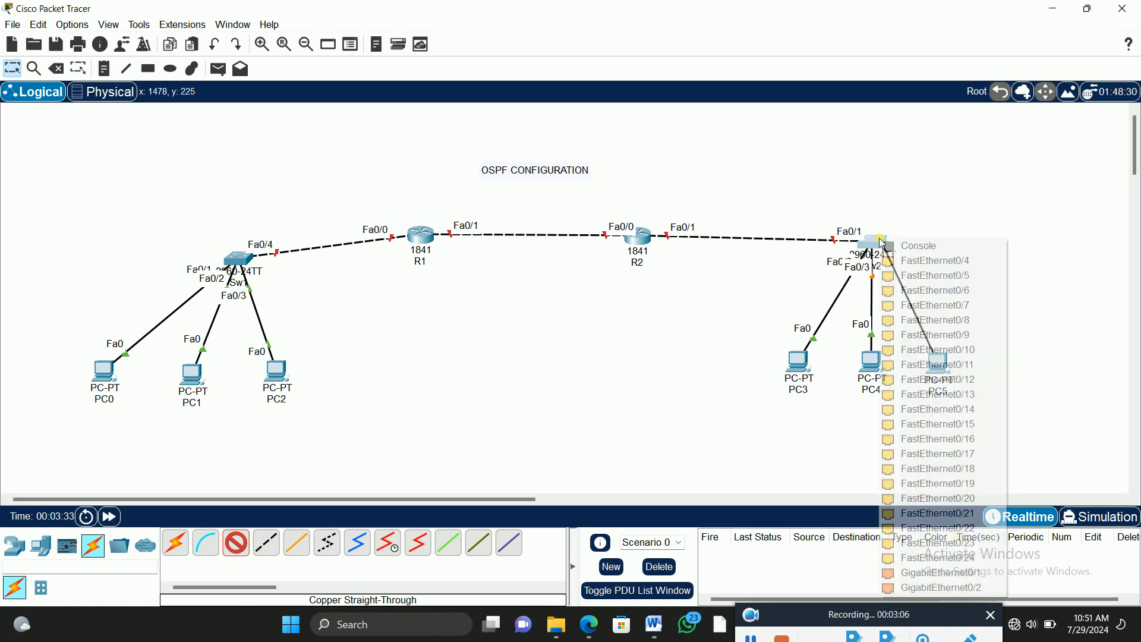
{"action": "left_click", "coordinate": [931, 261]}
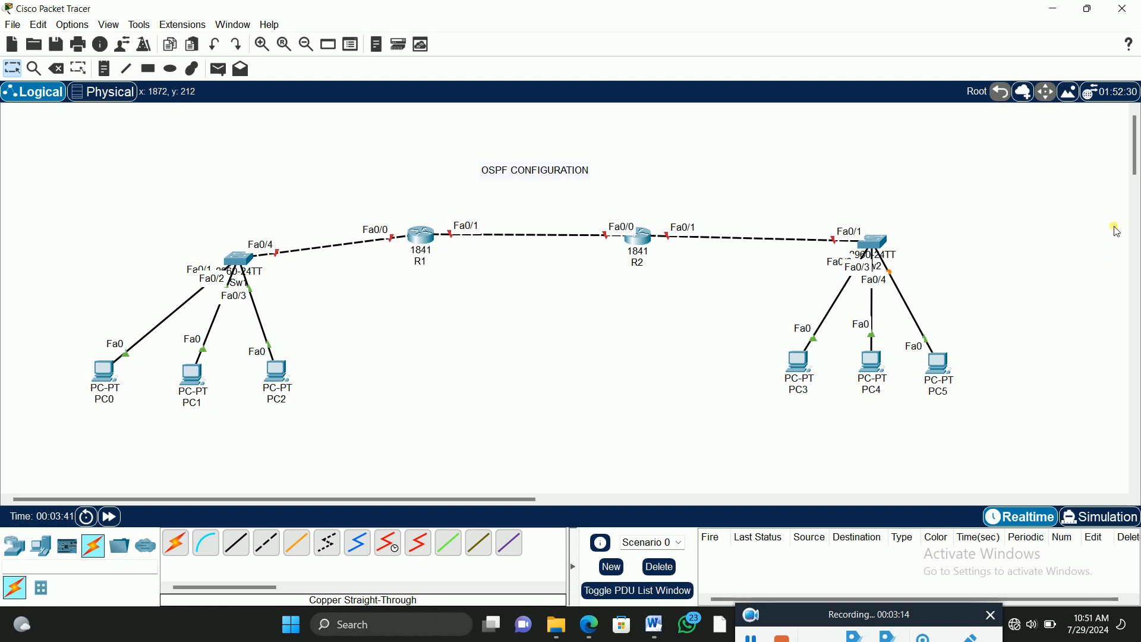
Step: Draw a large ellipse with a yellow fill and black outline around Sw2 and PC3 to PC5
{"action": "left_click", "coordinate": [166, 72]}
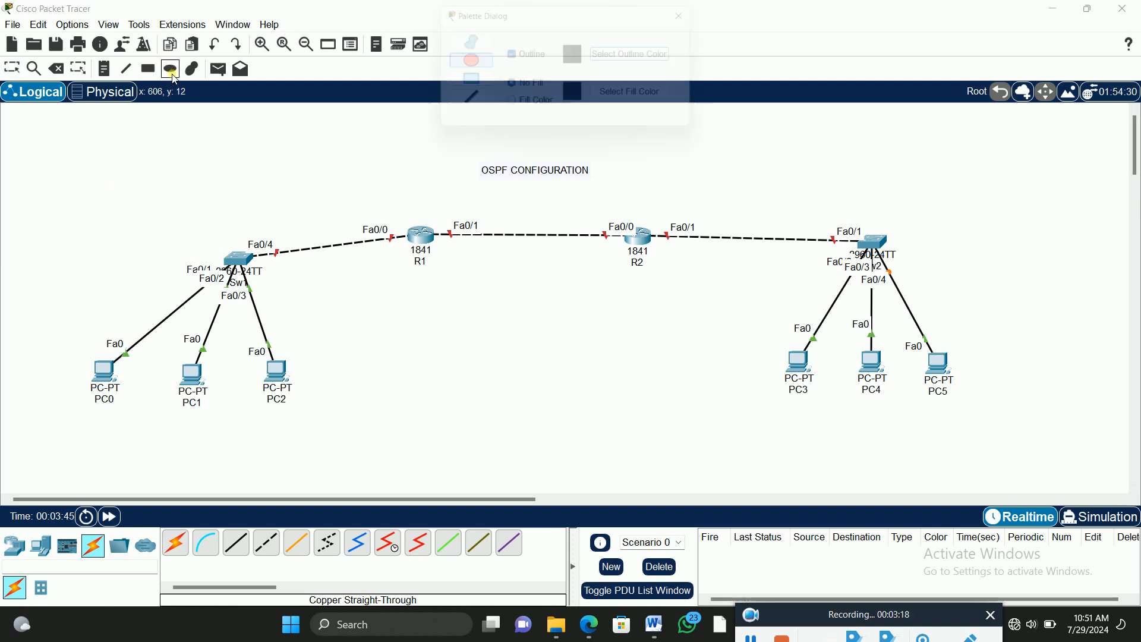
{"action": "left_click", "coordinate": [513, 113]}
{"action": "left_click", "coordinate": [644, 97]}
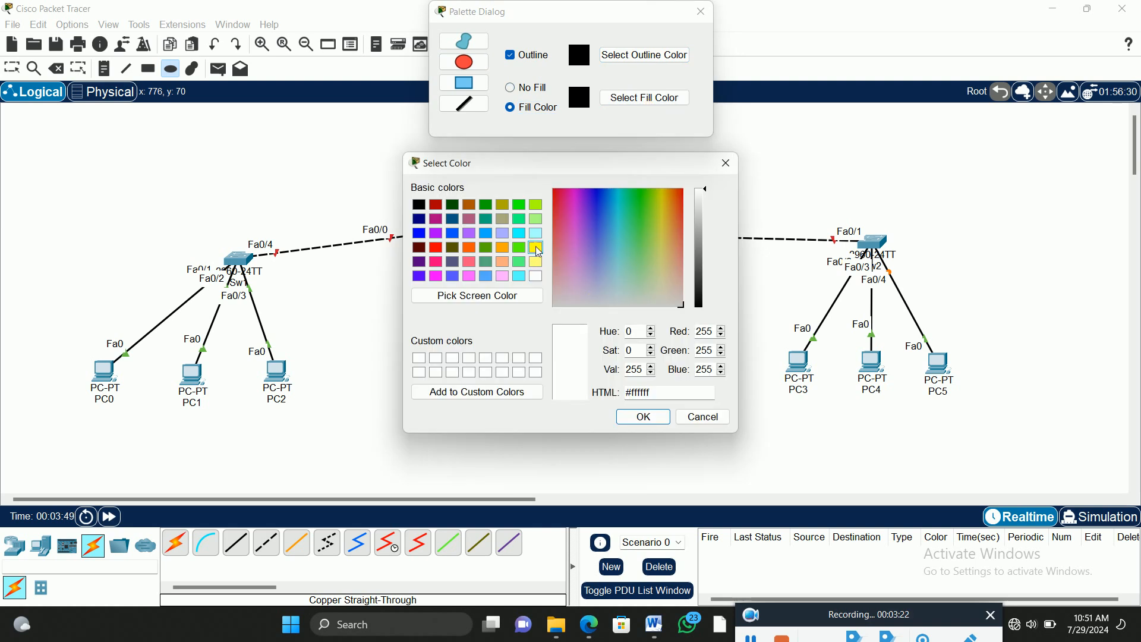
{"action": "left_click", "coordinate": [538, 252]}
{"action": "left_click", "coordinate": [654, 417]}
{"action": "left_click_drag", "start_coordinate": [1093, 158], "coordinate": [639, 510]}
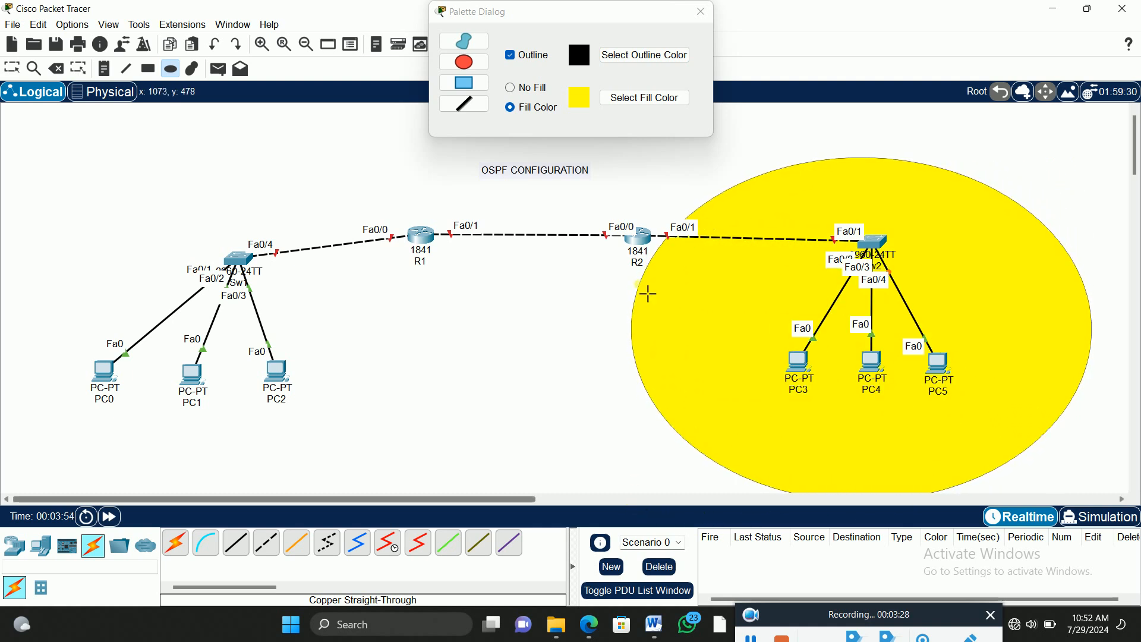
Step: Draw a large ellipse with a cyan (#00ffff) fill around Sw1 and PC0 to PC2
{"action": "left_click", "coordinate": [628, 101]}
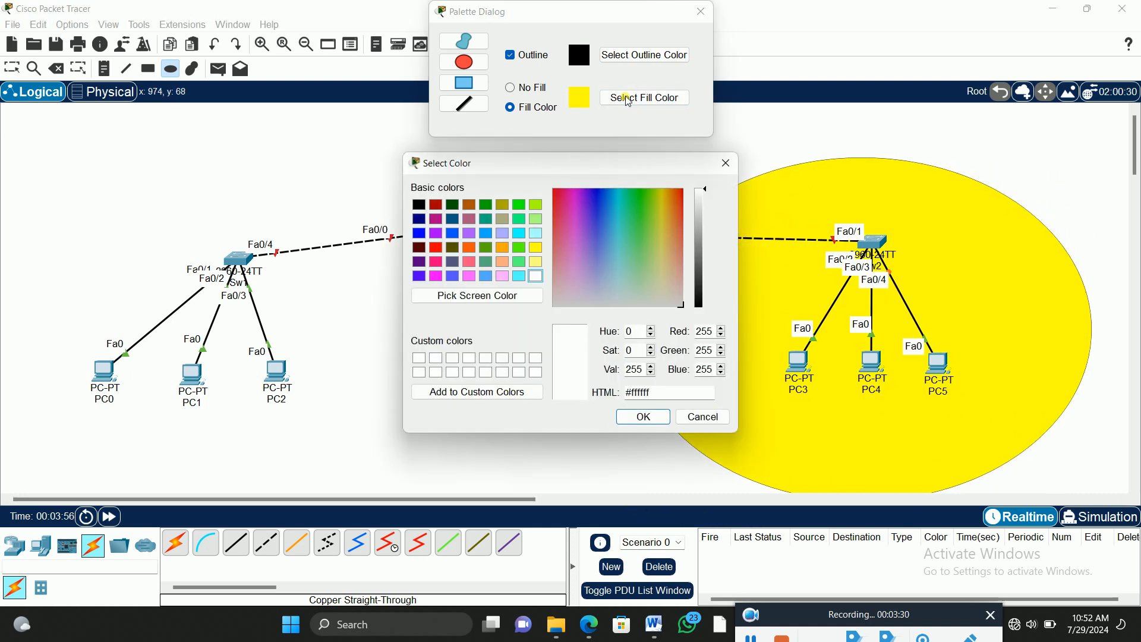
{"action": "left_click", "coordinate": [632, 418]}
{"action": "left_click_drag", "start_coordinate": [17, 160], "coordinate": [432, 510]}
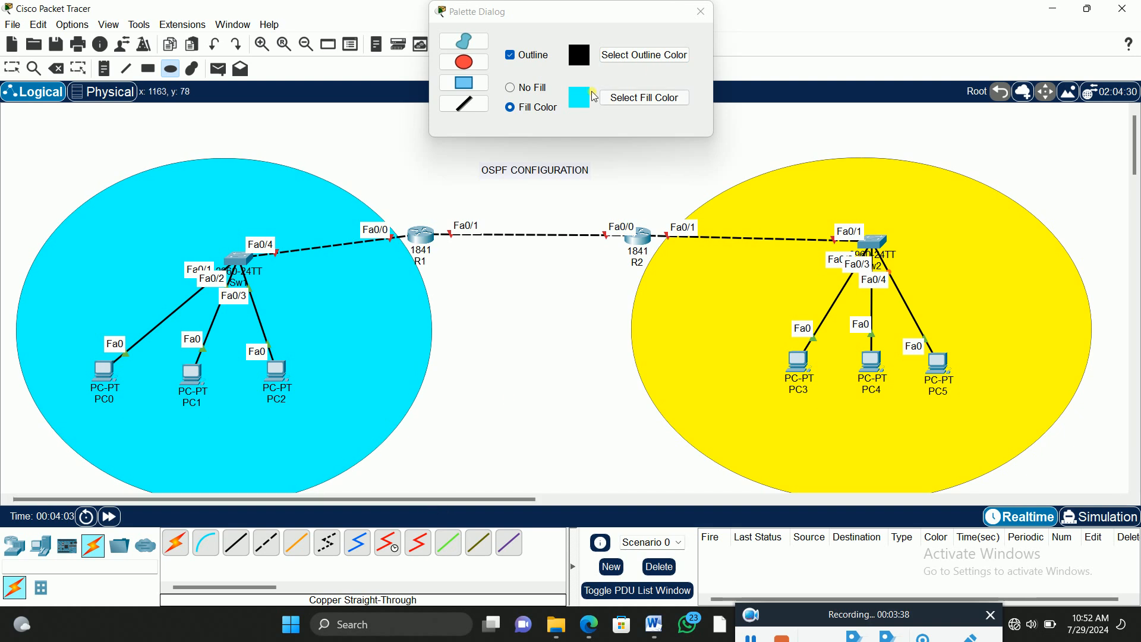
Step: Draw a smaller ellipse with a green (#00ff00) fill around the link between R1 and R2, and finish drawing shapes
{"action": "left_click", "coordinate": [637, 97]}
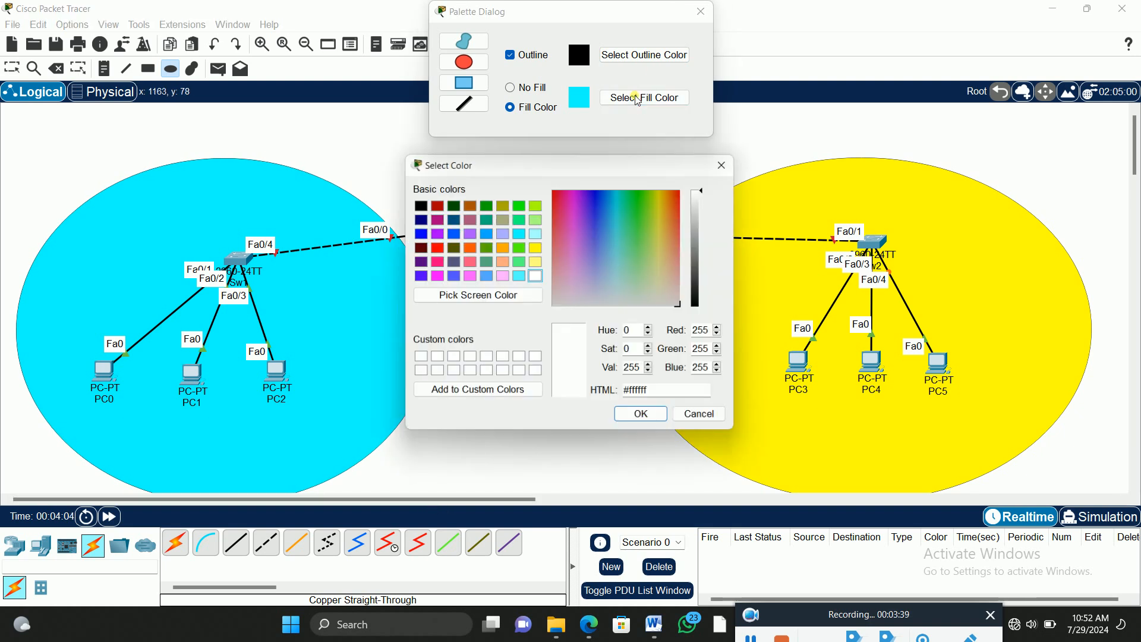
{"action": "left_click", "coordinate": [519, 204]}
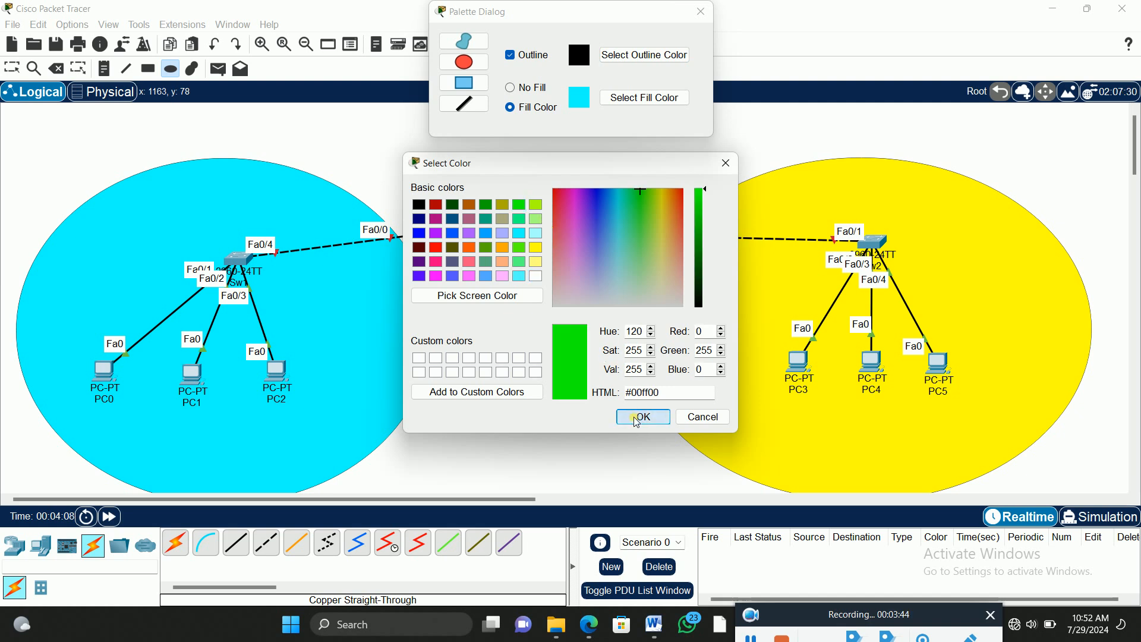
{"action": "left_click", "coordinate": [641, 417]}
{"action": "mouse_move", "coordinate": [423, 173]}
{"action": "left_mouse_down"}
{"action": "mouse_move", "coordinate": [588, 191]}
{"action": "mouse_move", "coordinate": [641, 293]}
{"action": "left_mouse_up"}
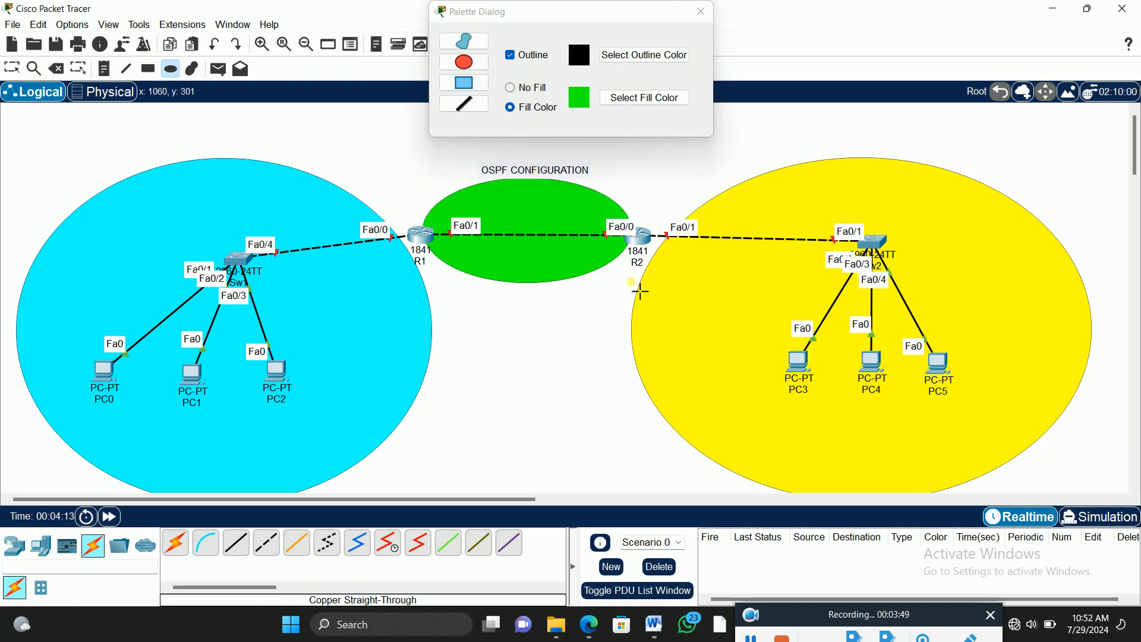
{"action": "left_click", "coordinate": [703, 13]}
{"action": "left_click", "coordinate": [12, 67]}
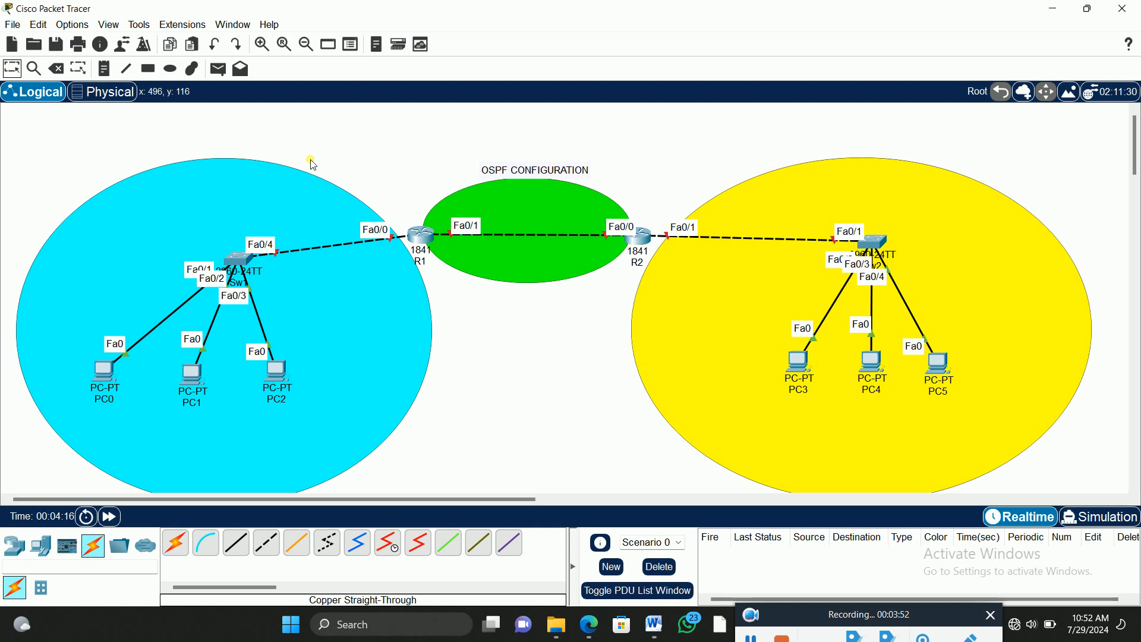
Step: Place the note "AREA 2" in the cyan ellipse, above Sw1
{"action": "left_click", "coordinate": [104, 68]}
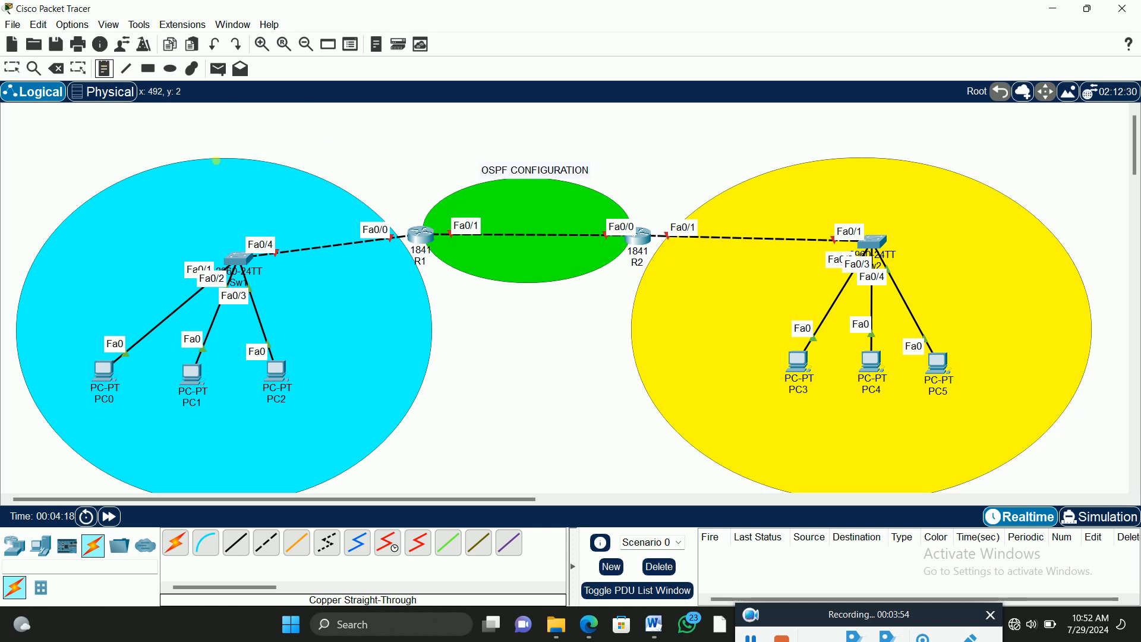
{"action": "left_click", "coordinate": [164, 209]}
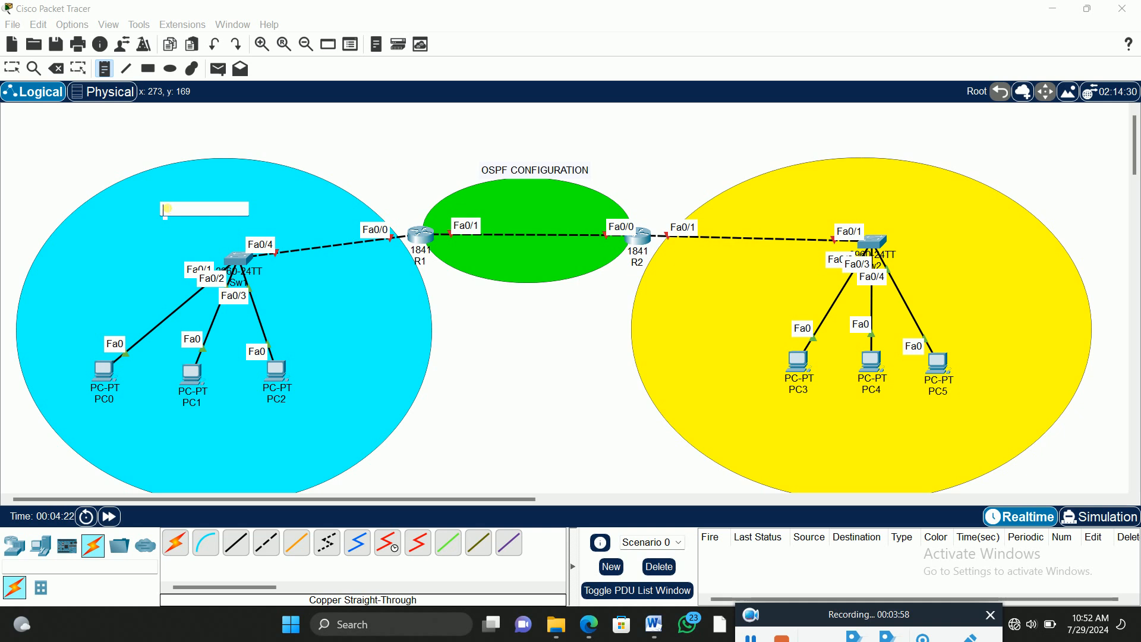
{"action": "type", "text": "AREA"}
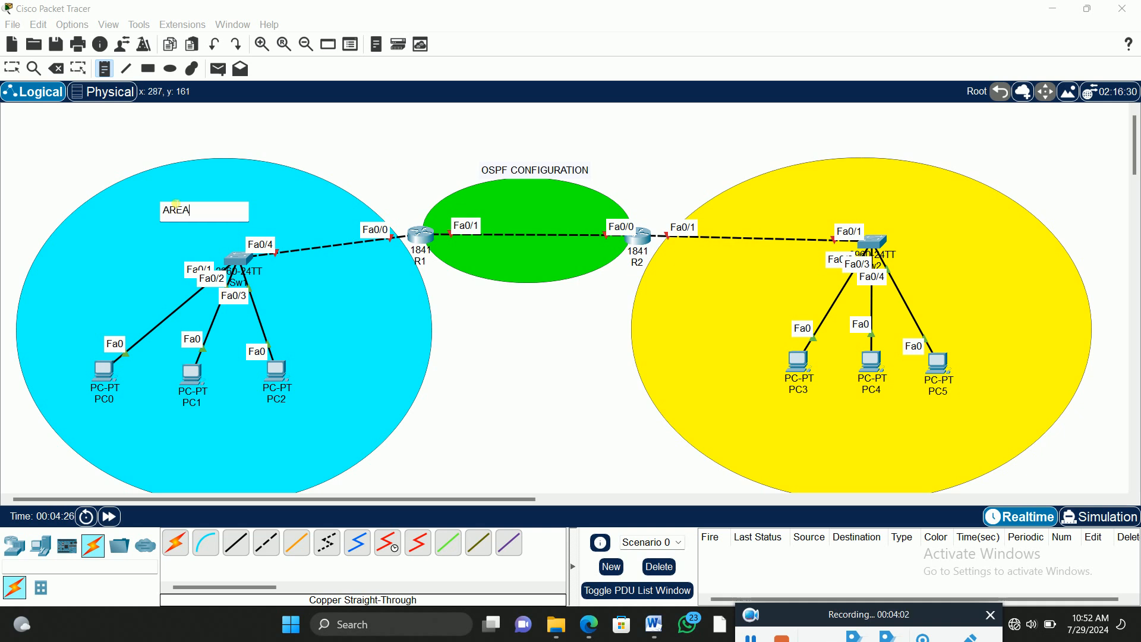
{"action": "type", "text": " 2"}
Step: Place the note "AREA 0" in the green ellipse, above the link between the routers
{"action": "left_click", "coordinate": [528, 211]}
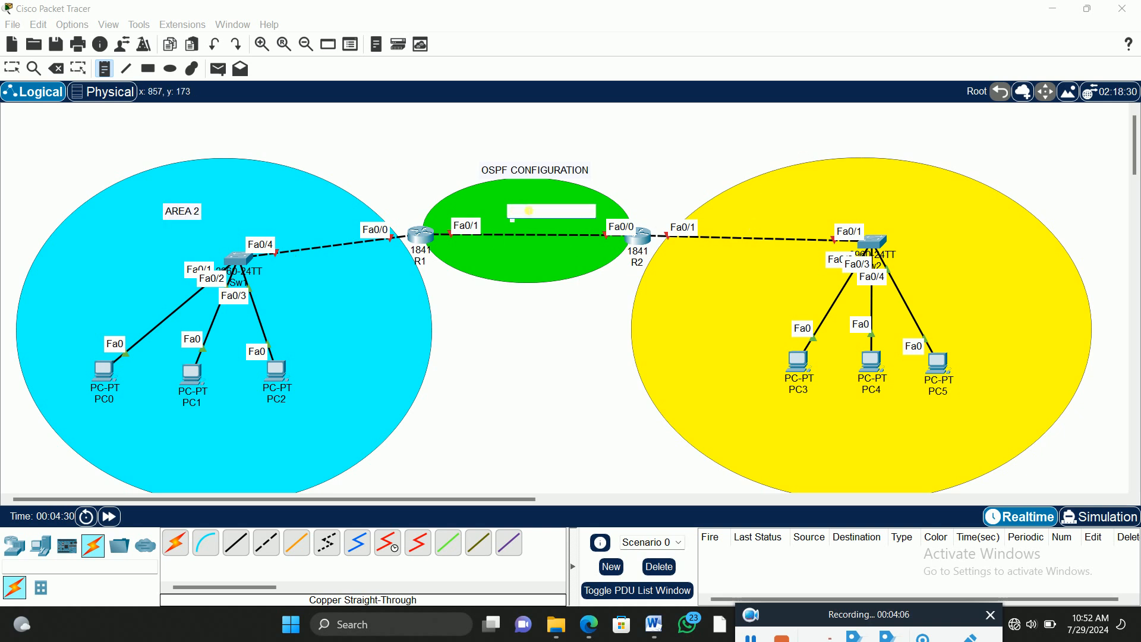
{"action": "type", "text": "ARE"}
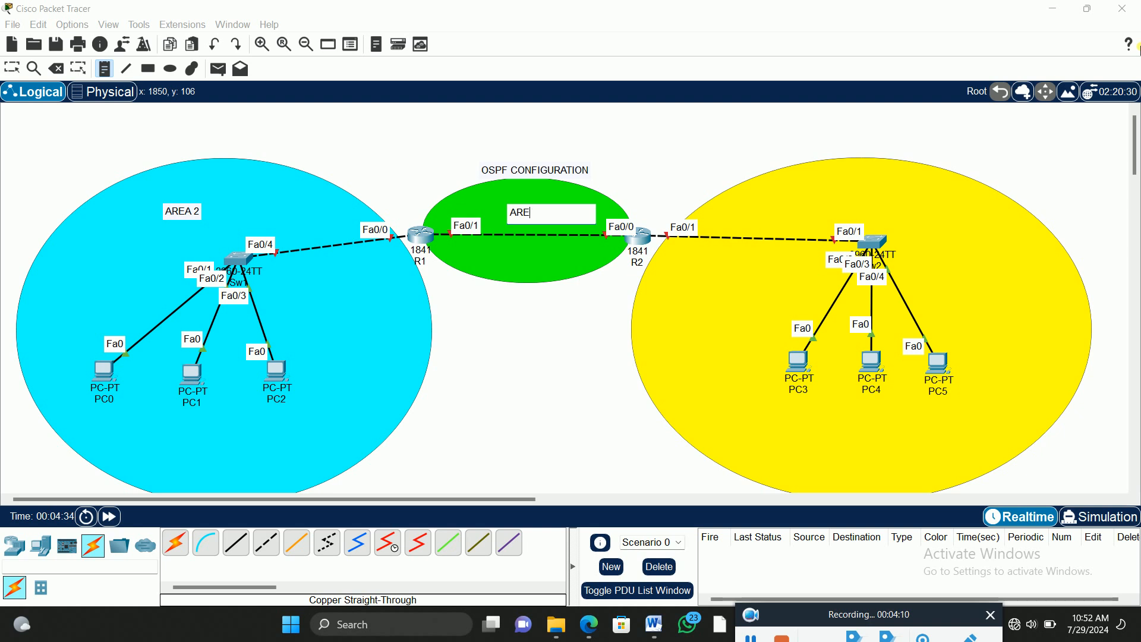
{"action": "type", "text": "A0"}
Step: Place the note "AREA 1" in the yellow ellipse, below PC3, and return to the selection tool
{"action": "left_click", "coordinate": [802, 436]}
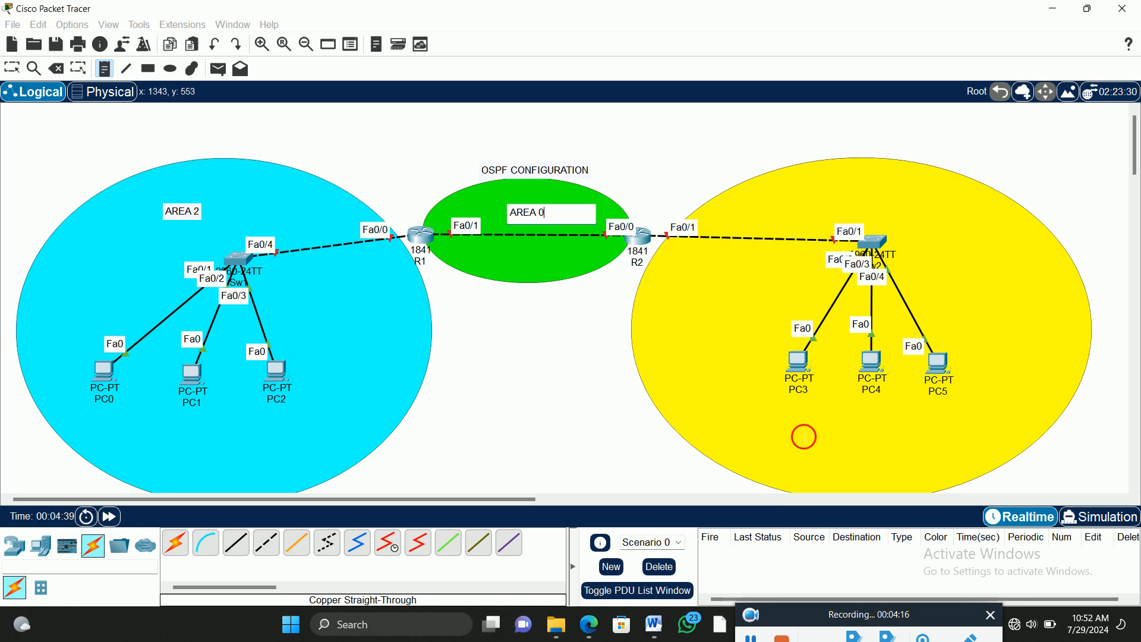
{"action": "type", "text": "AREA 1"}
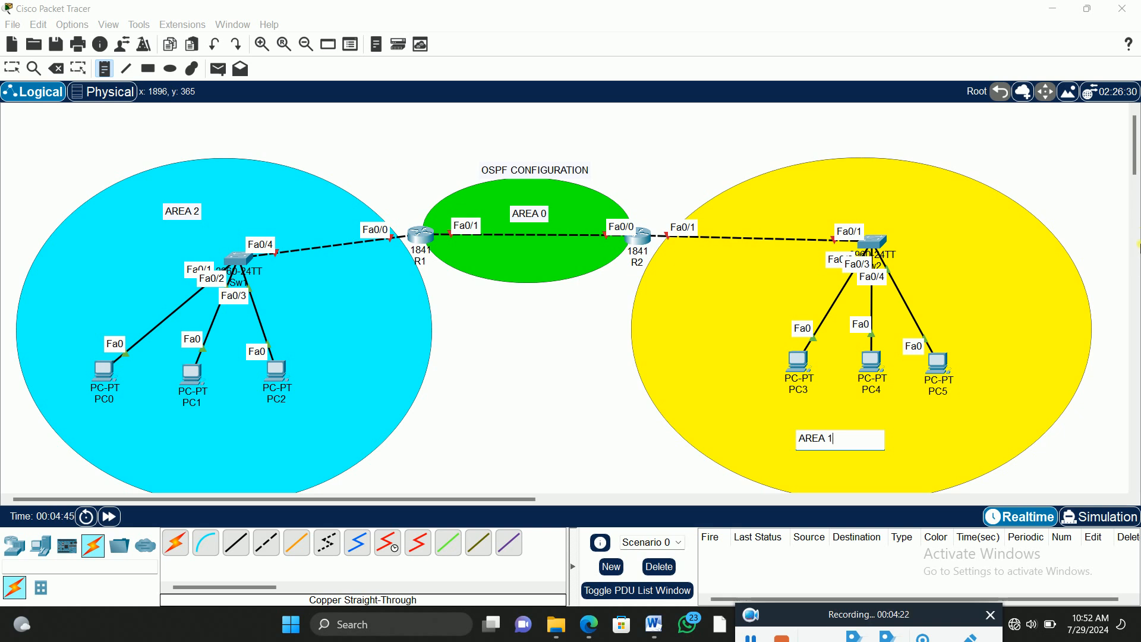
{"action": "left_click", "coordinate": [12, 68]}
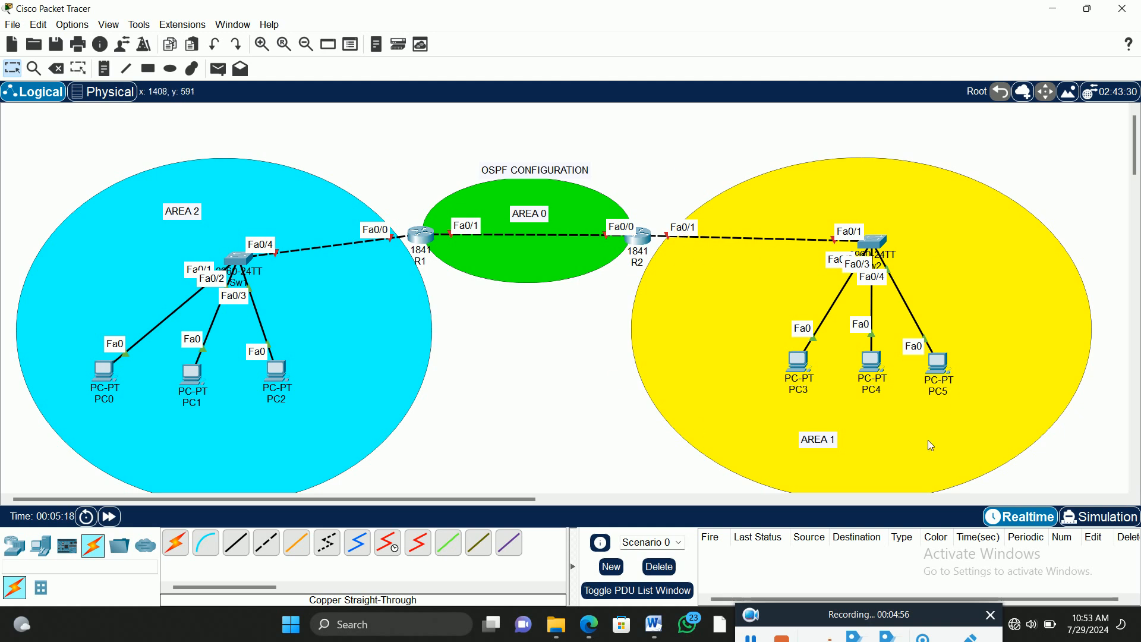
Step: Move the yellow and cyan ellipses upward so both fit fully above the lower edge of the workspace around their networks
{"action": "left_click", "coordinate": [1009, 214]}
{"action": "left_click_drag", "start_coordinate": [1009, 214], "coordinate": [1024, 176]}
{"action": "left_click", "coordinate": [601, 393]}
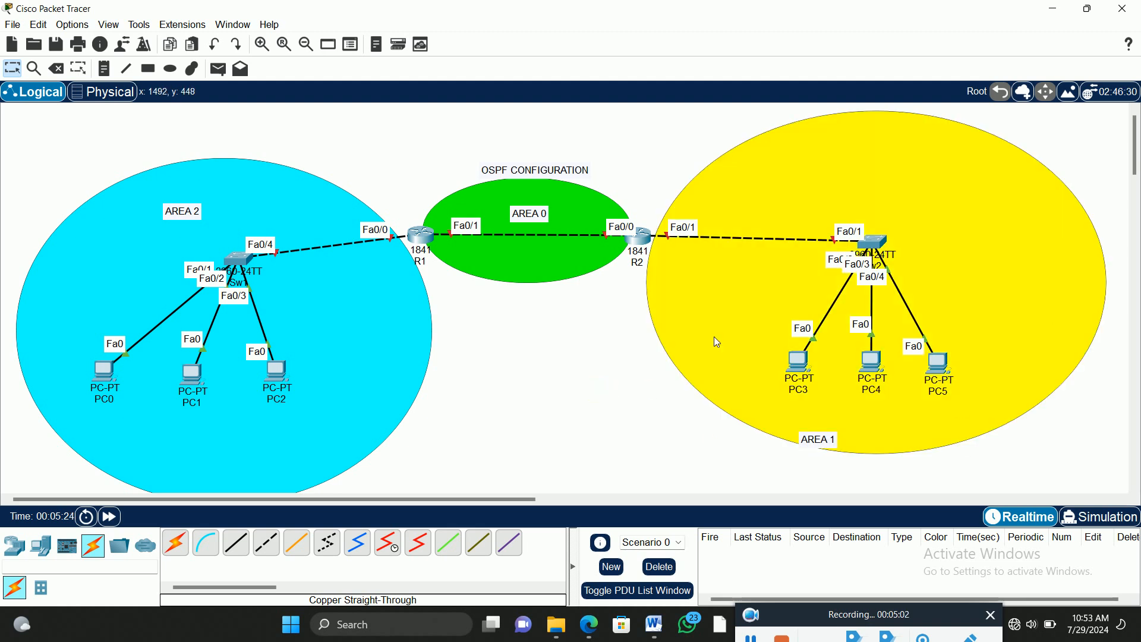
{"action": "left_click_drag", "start_coordinate": [410, 316], "coordinate": [394, 268]}
{"action": "left_click", "coordinate": [474, 323]}
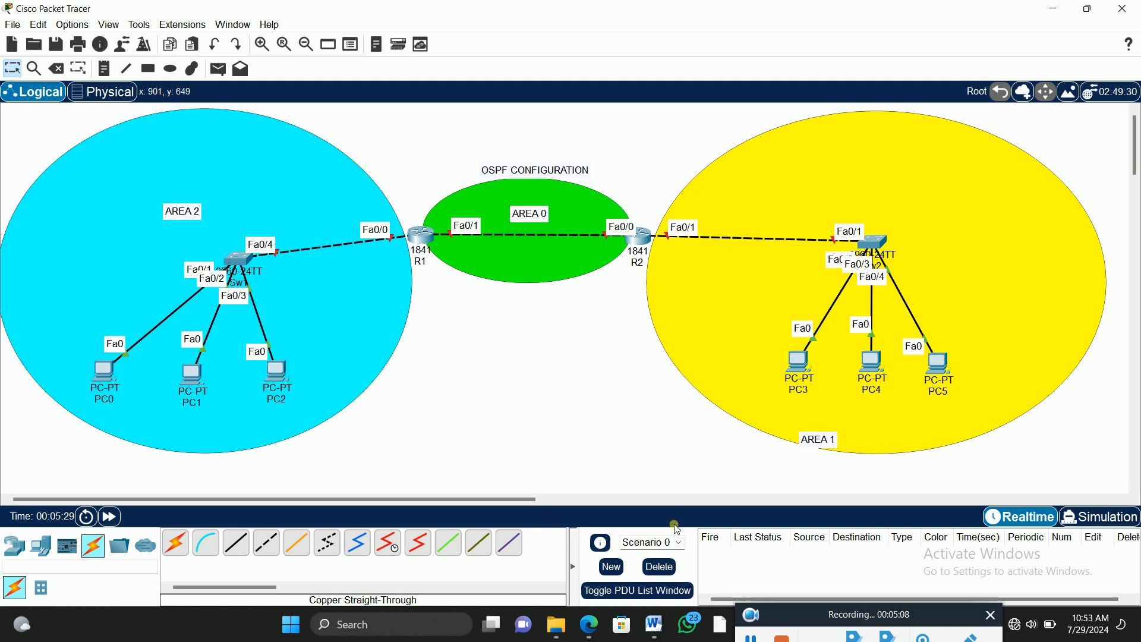
Step: Move the AREA 1 note up below PC4 and shift the AREA 2 note slightly within the cyan ellipse
{"action": "left_click_drag", "start_coordinate": [837, 440], "coordinate": [885, 415]}
{"action": "left_click_drag", "start_coordinate": [185, 213], "coordinate": [194, 207]}
{"action": "left_click", "coordinate": [418, 339]}
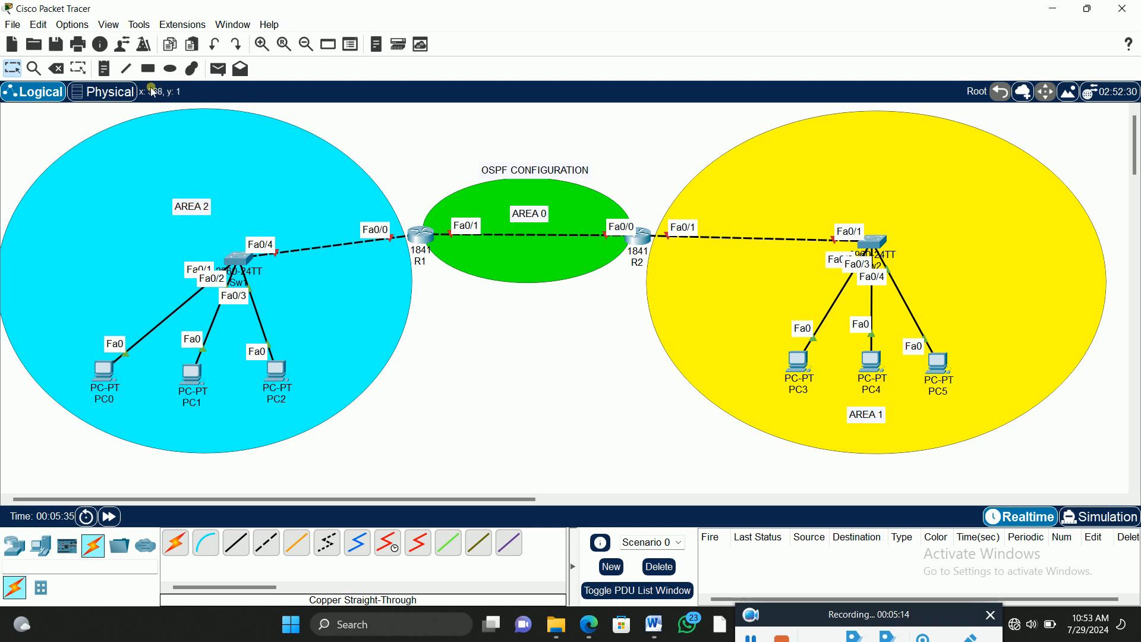
Step: Place a note in the green ellipse below the router link, reading "10", "10.10" and ".0/8" on three lines
{"action": "left_click", "coordinate": [110, 74]}
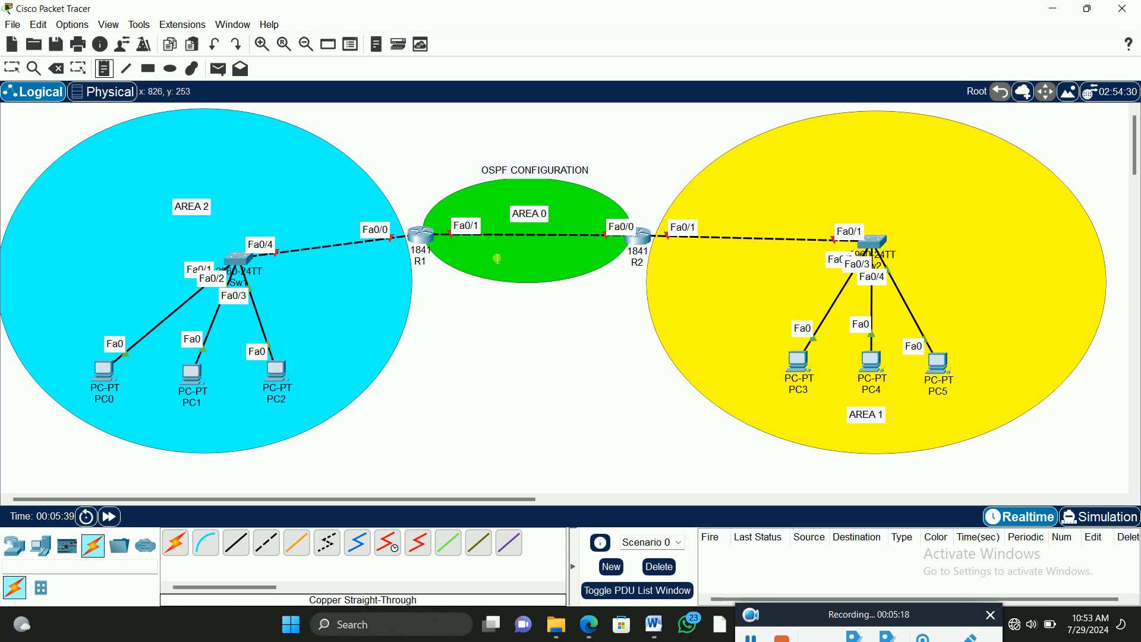
{"action": "left_click", "coordinate": [498, 261]}
{"action": "type", "text": "10"}
{"action": "key", "text": "Return"}
{"action": "type", "text": "10.10"}
{"action": "key", "text": "Return"}
{"action": "type", "text": ".0"}
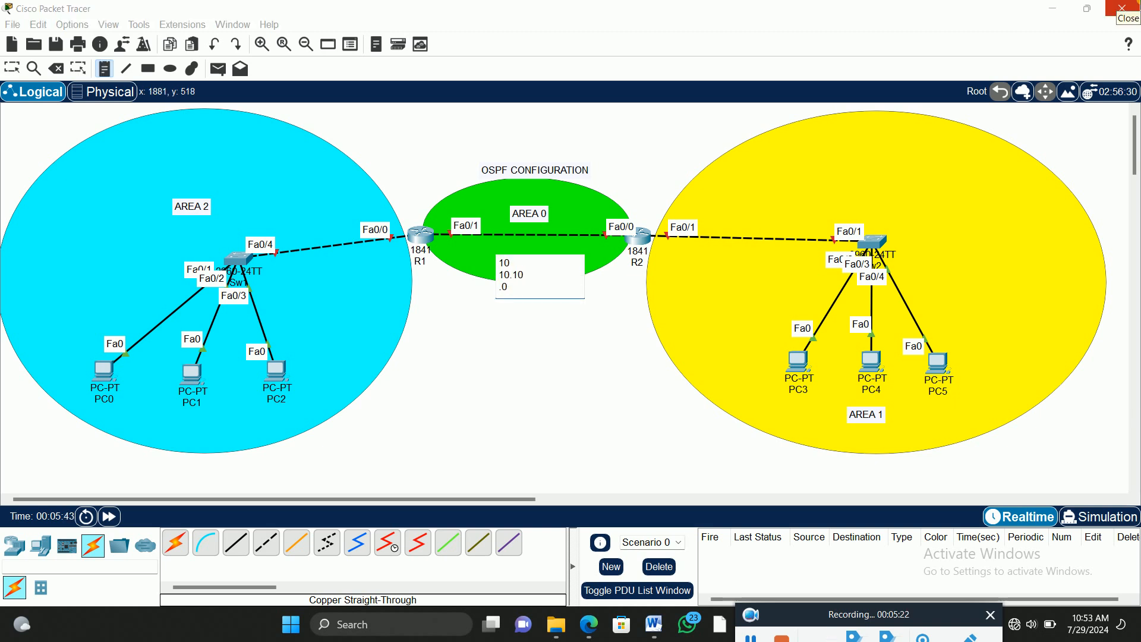
{"action": "type", "text": "/8"}
{"action": "left_click", "coordinate": [12, 67]}
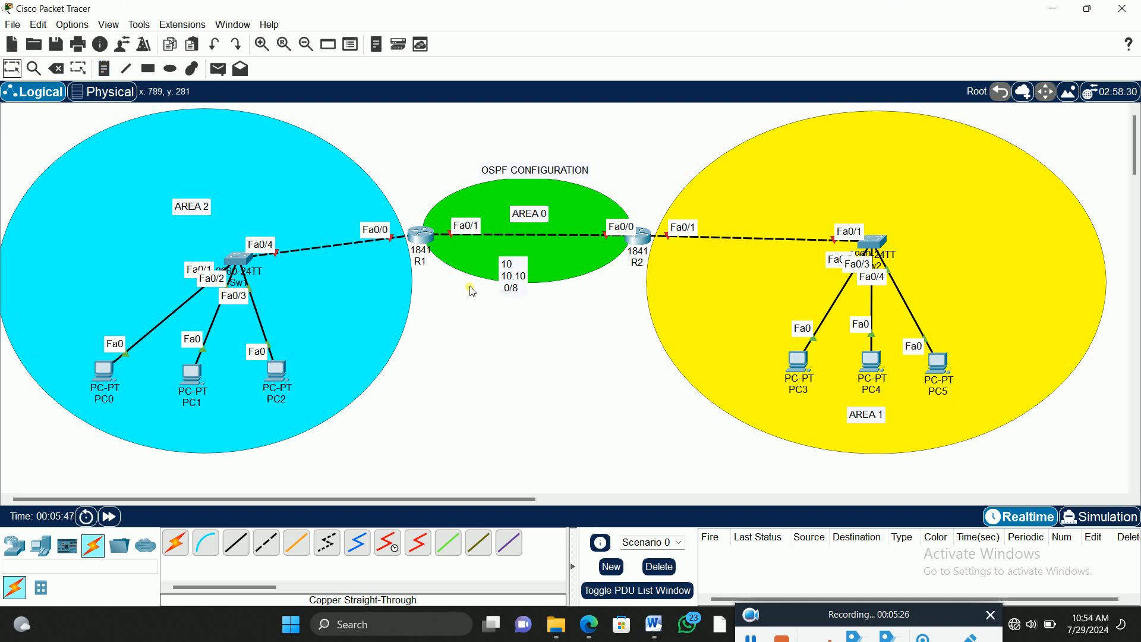
Step: Rewrite the network note in the green ellipse as "10.10.10.0/8" on a single line
{"action": "double_click", "coordinate": [506, 280]}
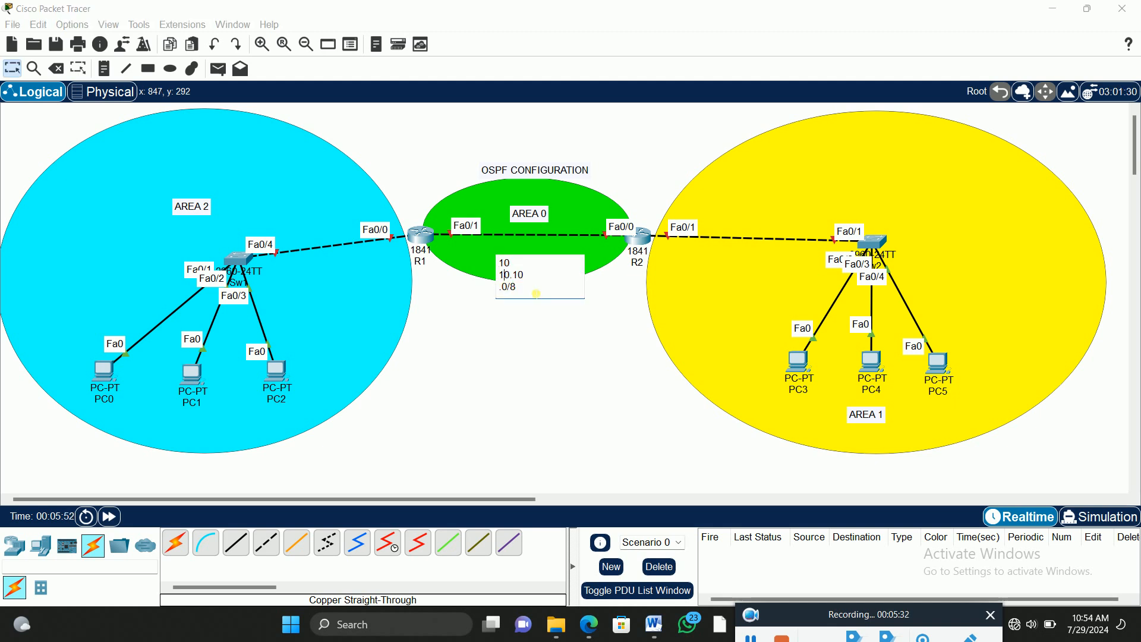
{"action": "key", "text": "BackSpace"}
{"action": "key", "text": "BackSpace"}
{"action": "key", "text": "BackSpace"}
{"action": "key", "text": "BackSpace"}
{"action": "key", "text": "BackSpace"}
{"action": "key", "text": "BackSpace"}
{"action": "key", "text": "BackSpace"}
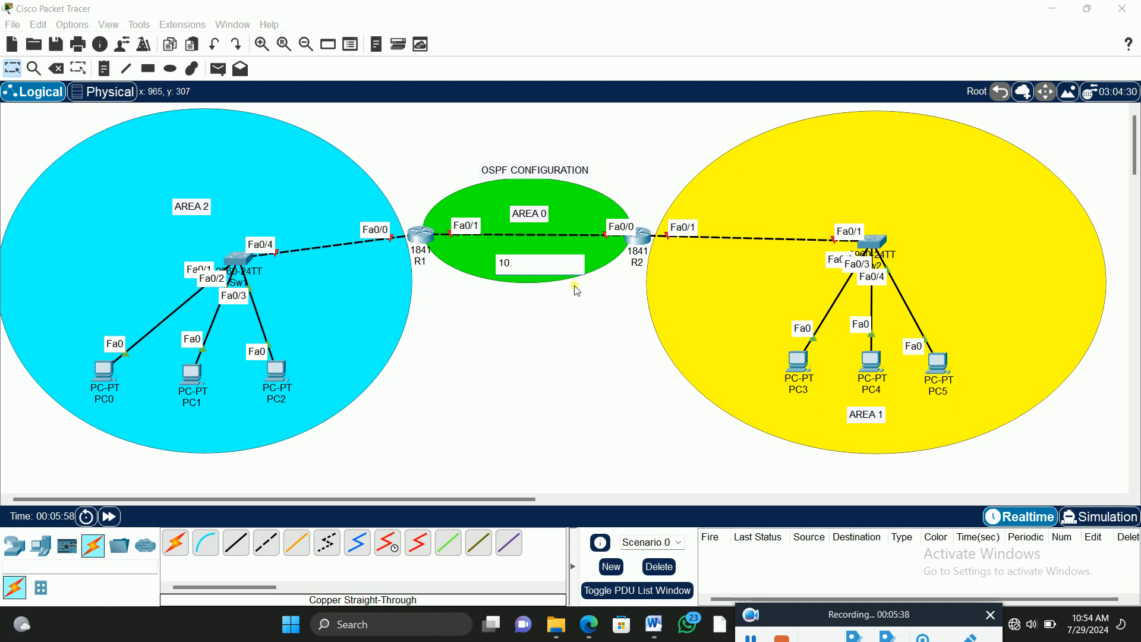
{"action": "type", "text": ".10.10.0/8"}
{"action": "left_click", "coordinate": [15, 70]}
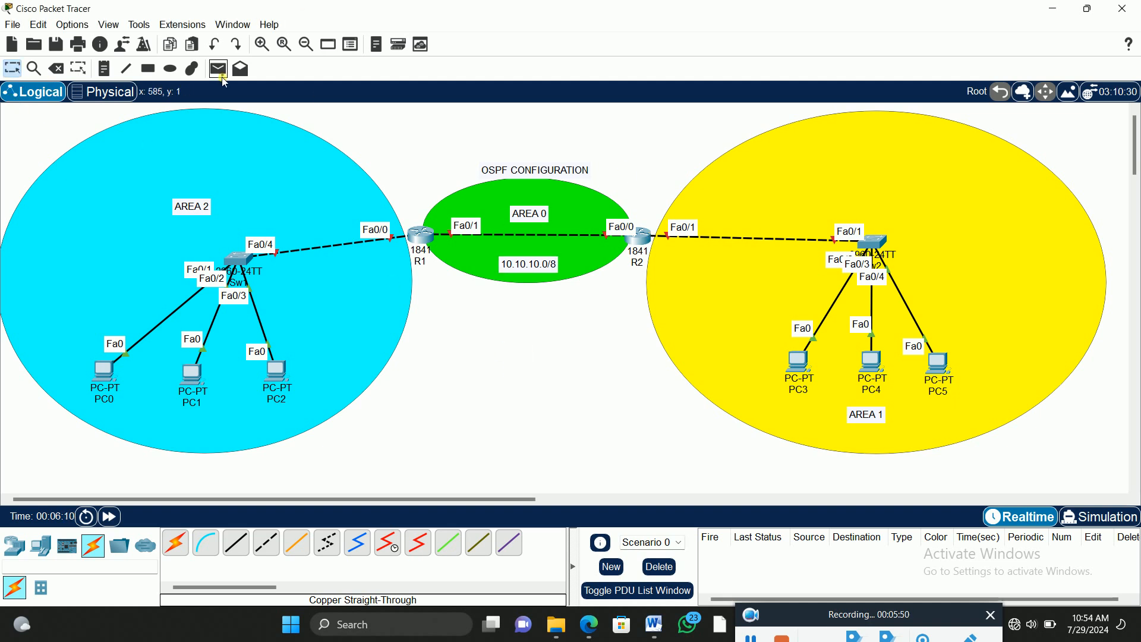
Step: Place the note "192.168.10.0/24" in the cyan ellipse below AREA 2 and move it closer to Sw1
{"action": "left_click", "coordinate": [260, 46]}
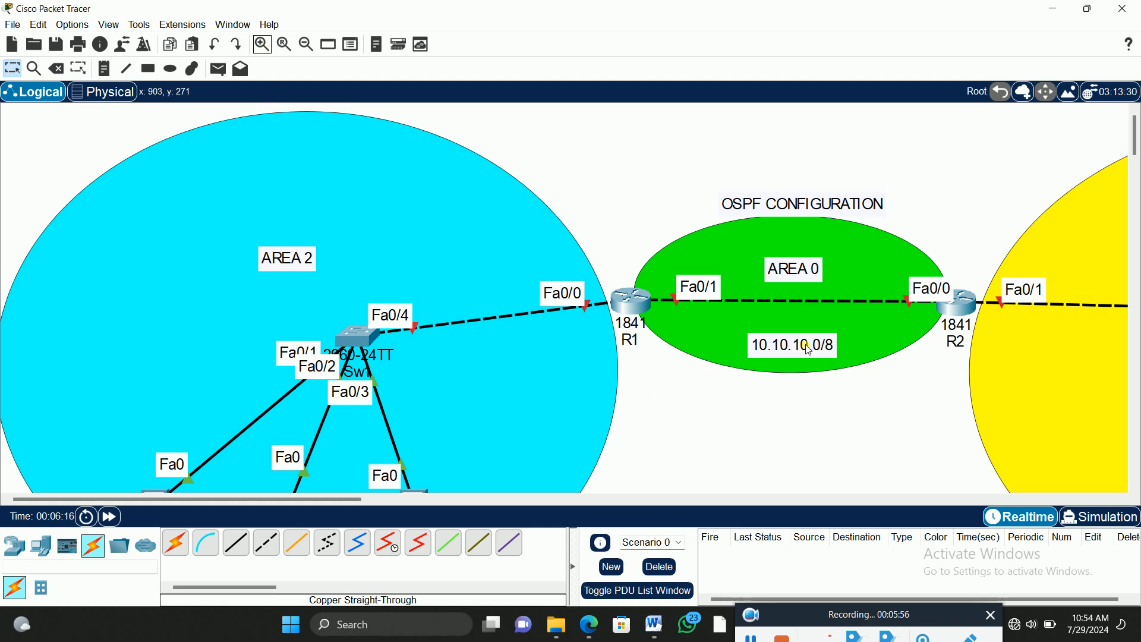
{"action": "left_click", "coordinate": [106, 69]}
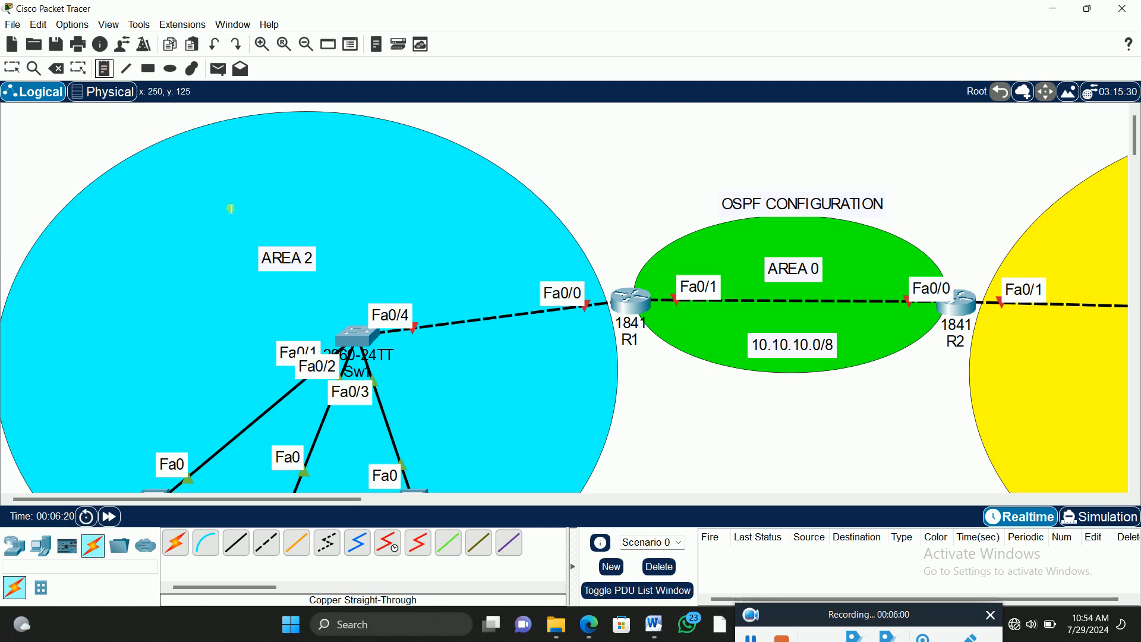
{"action": "left_click", "coordinate": [80, 326]}
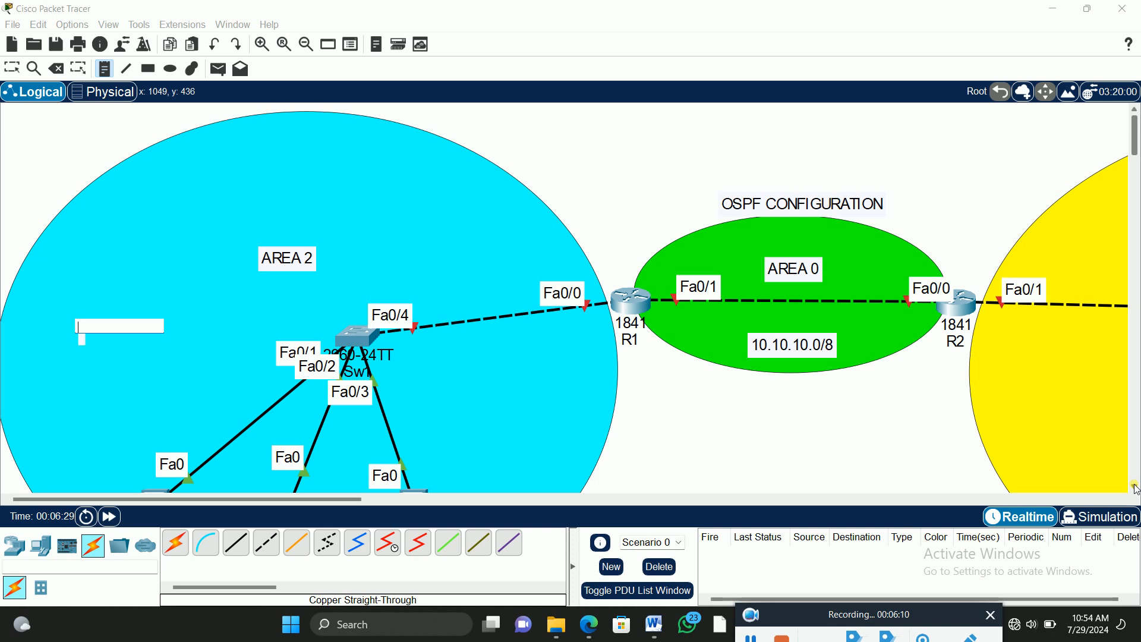
{"action": "type", "text": "192.168.10.0/24"}
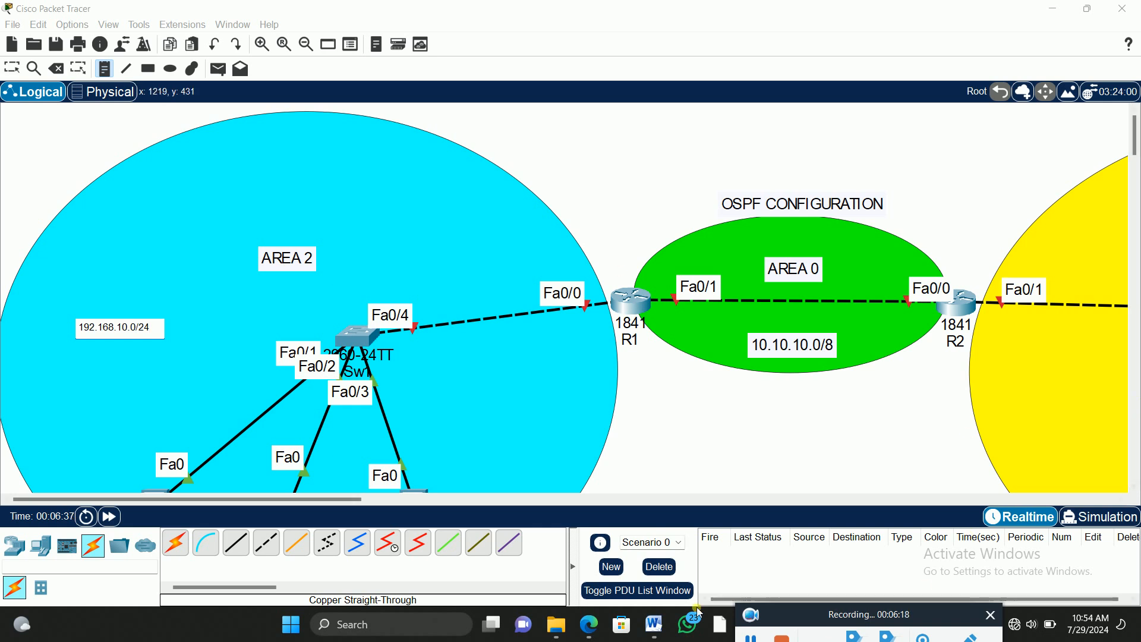
{"action": "left_click_drag", "start_coordinate": [329, 500], "coordinate": [361, 498]}
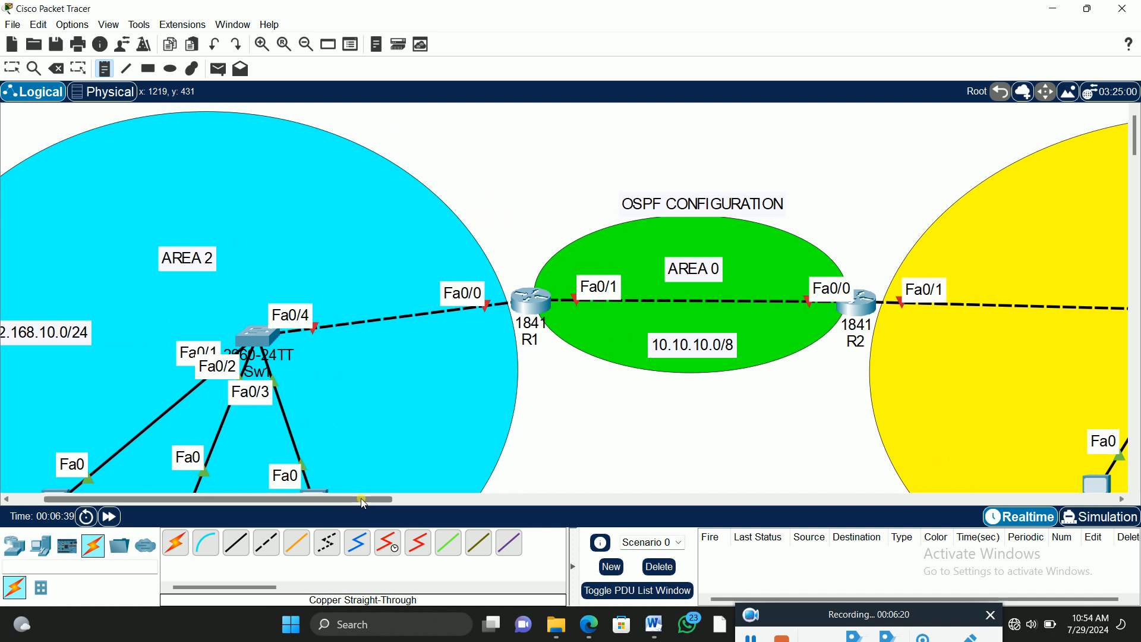
{"action": "left_click", "coordinate": [12, 68]}
{"action": "left_click", "coordinate": [62, 332]}
{"action": "left_click_drag", "start_coordinate": [61, 332], "coordinate": [114, 329]}
{"action": "left_click", "coordinate": [177, 392]}
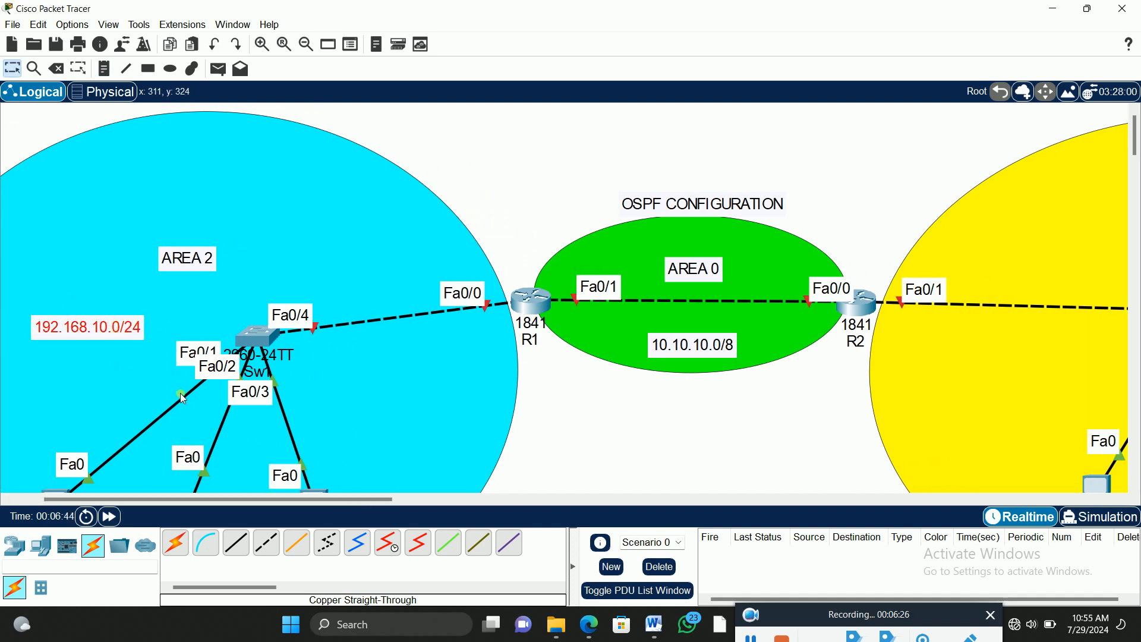
Step: Duplicate the 192.168.10.0/24 note below R1's Fa0/0 label and change the copy to "192.168.10.1/24"
{"action": "key", "text": "ctrl+c"}
{"action": "key", "text": "ctrl+v"}
{"action": "left_click_drag", "start_coordinate": [106, 284], "coordinate": [486, 337]}
{"action": "double_click", "coordinate": [484, 336]}
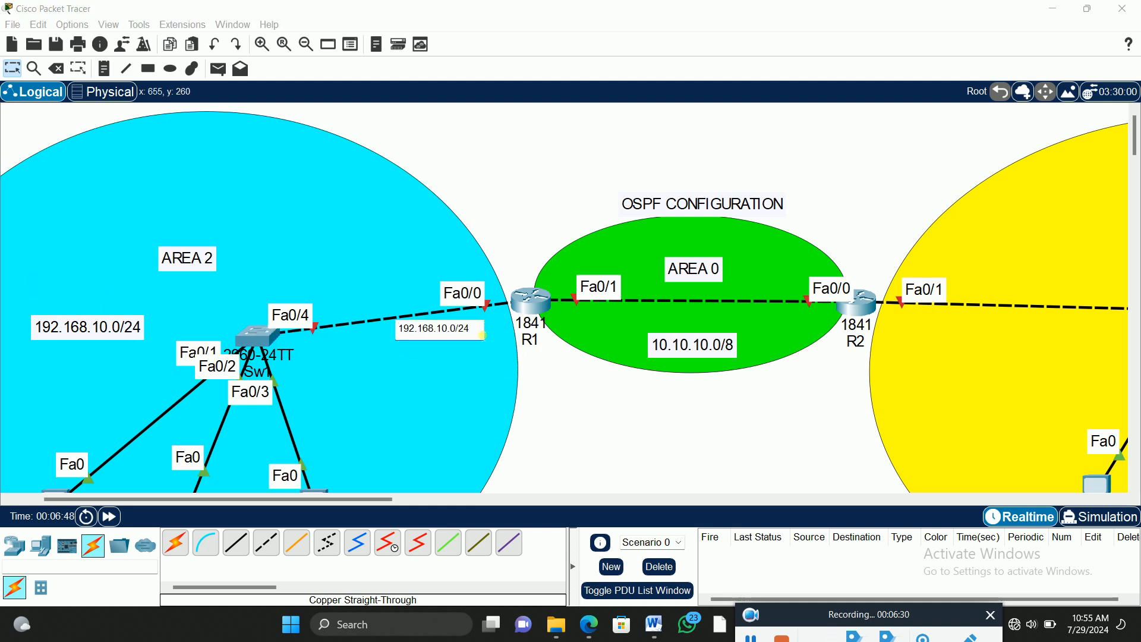
{"action": "left_click", "coordinate": [456, 331]}
{"action": "key", "text": "BackSpace"}
{"action": "type", "text": "1"}
{"action": "left_click", "coordinate": [506, 169]}
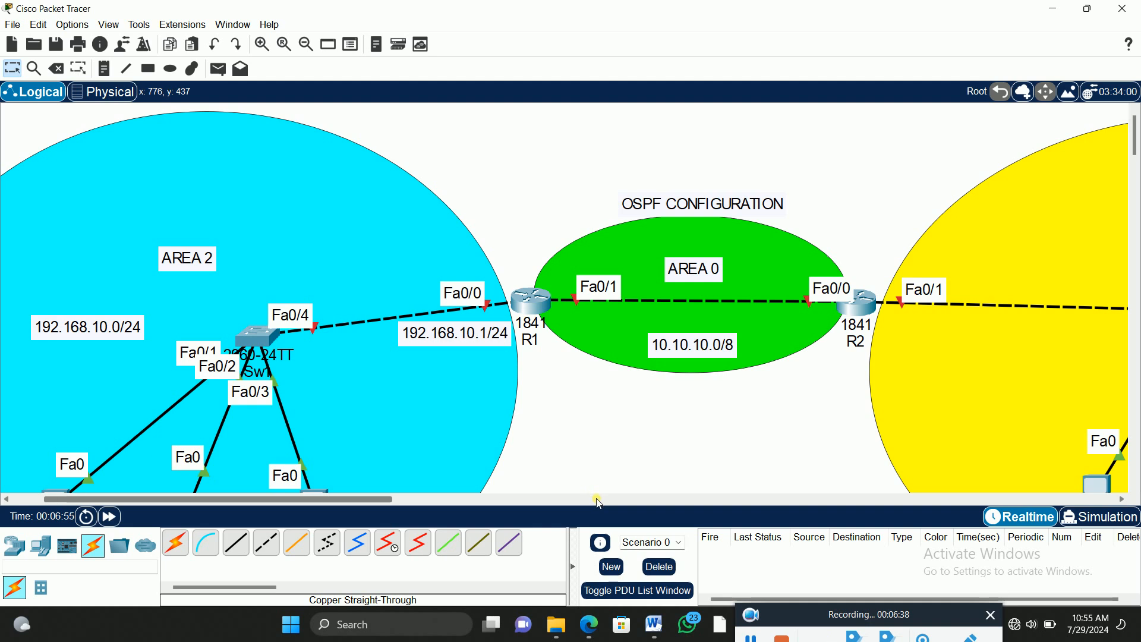
Step: Duplicate the 10.10.10.0/8 note below R1's Fa0/1 label, change the copy to "10.10.10.1/8" and lower the original slightly
{"action": "double_click", "coordinate": [713, 342]}
{"action": "left_click_drag", "start_coordinate": [711, 338], "coordinate": [710, 336]}
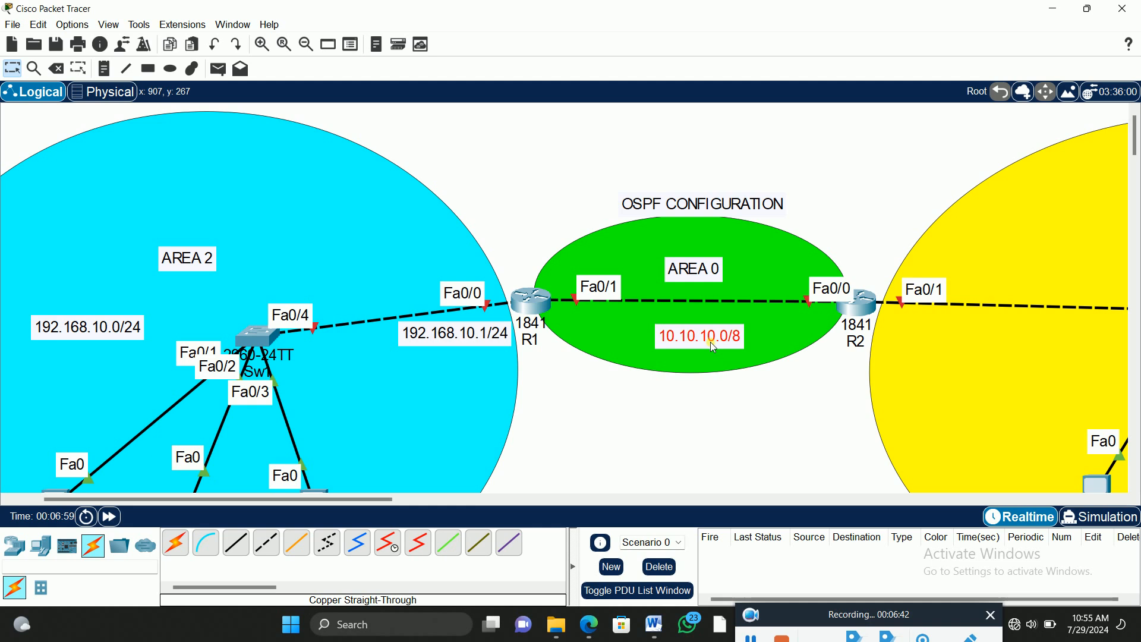
{"action": "key", "text": "ctrl+v"}
{"action": "left_click_drag", "start_coordinate": [722, 294], "coordinate": [613, 336]}
{"action": "left_click_drag", "start_coordinate": [719, 340], "coordinate": [715, 356]}
{"action": "left_click_drag", "start_coordinate": [609, 331], "coordinate": [622, 327]}
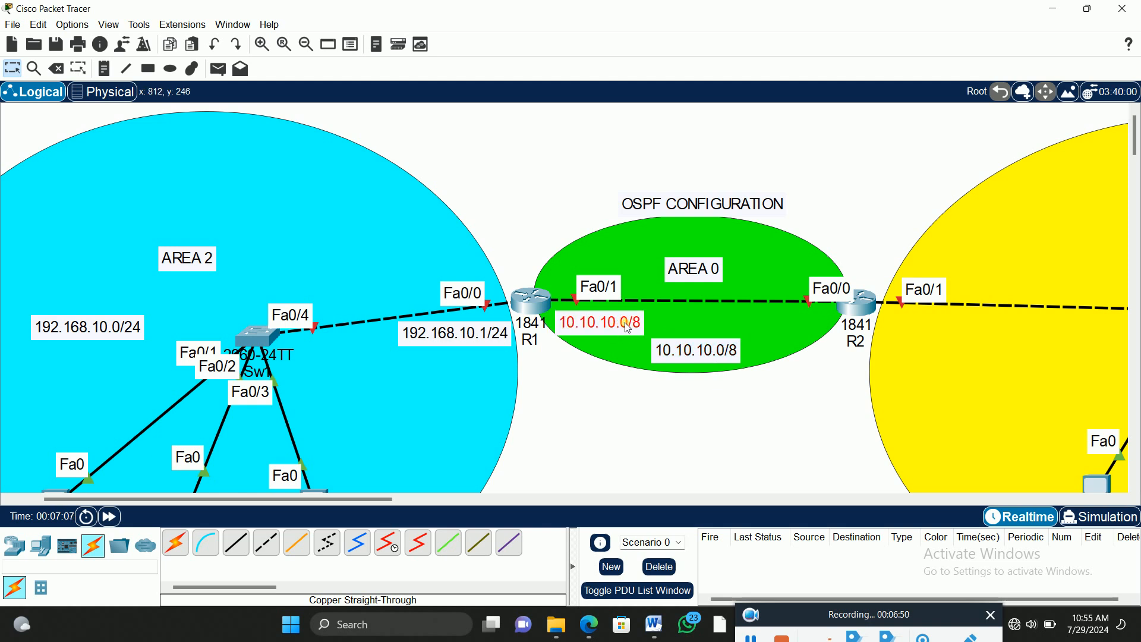
{"action": "double_click", "coordinate": [620, 325]}
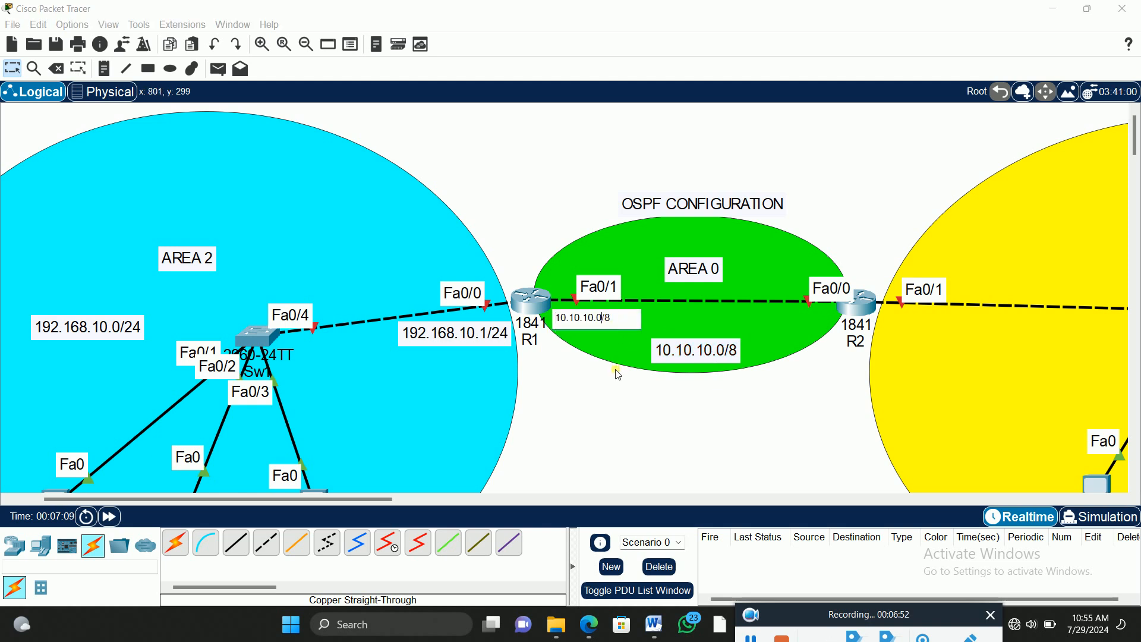
{"action": "type", "text": "1"}
{"action": "left_click", "coordinate": [545, 185]}
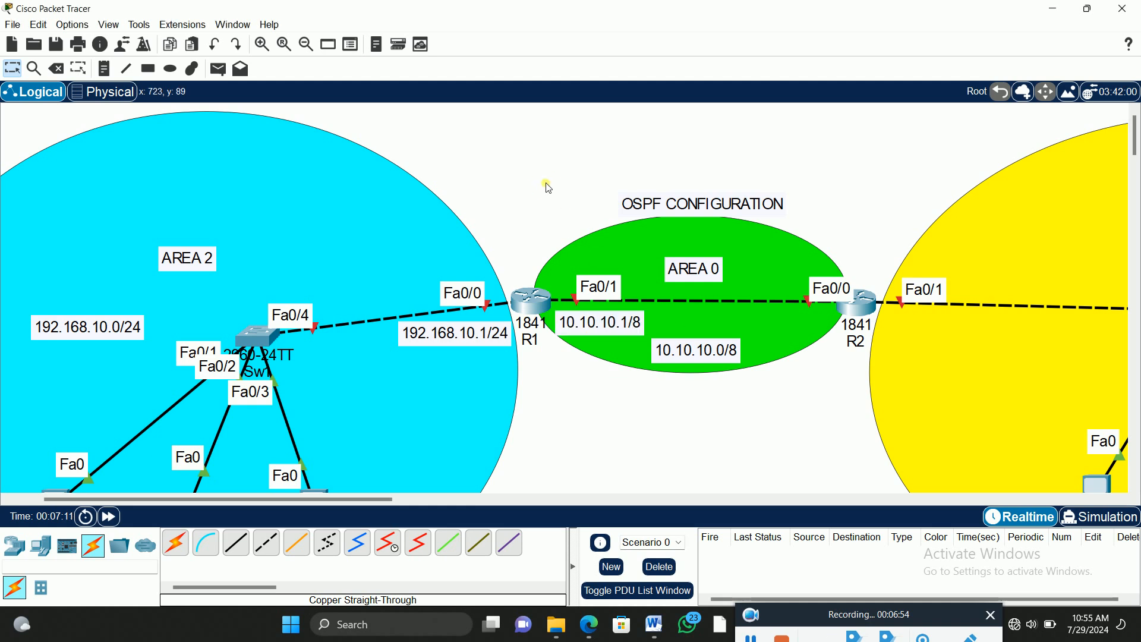
Step: Add another copy of the 10.10.10.0/8 note above R2's Fa0/0, reading "10.10.10.2/8", and move the AREA 0 note up and away from it
{"action": "key", "text": "ctrl+v"}
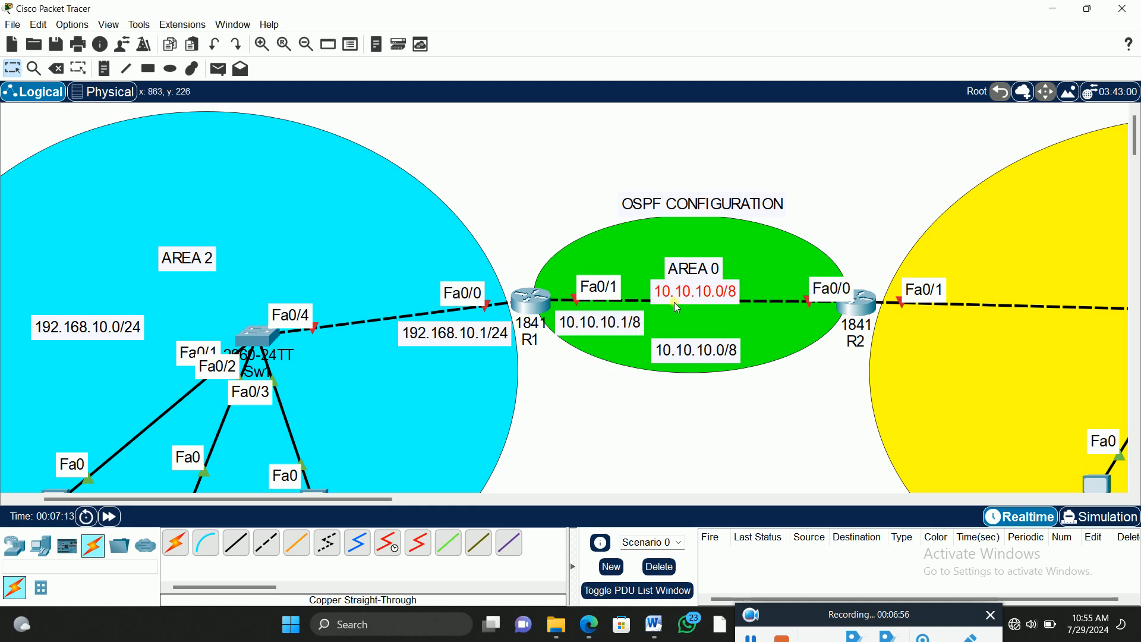
{"action": "left_click_drag", "start_coordinate": [701, 298], "coordinate": [797, 265]}
{"action": "left_click_drag", "start_coordinate": [701, 272], "coordinate": [682, 247]}
{"action": "left_click", "coordinate": [804, 263]}
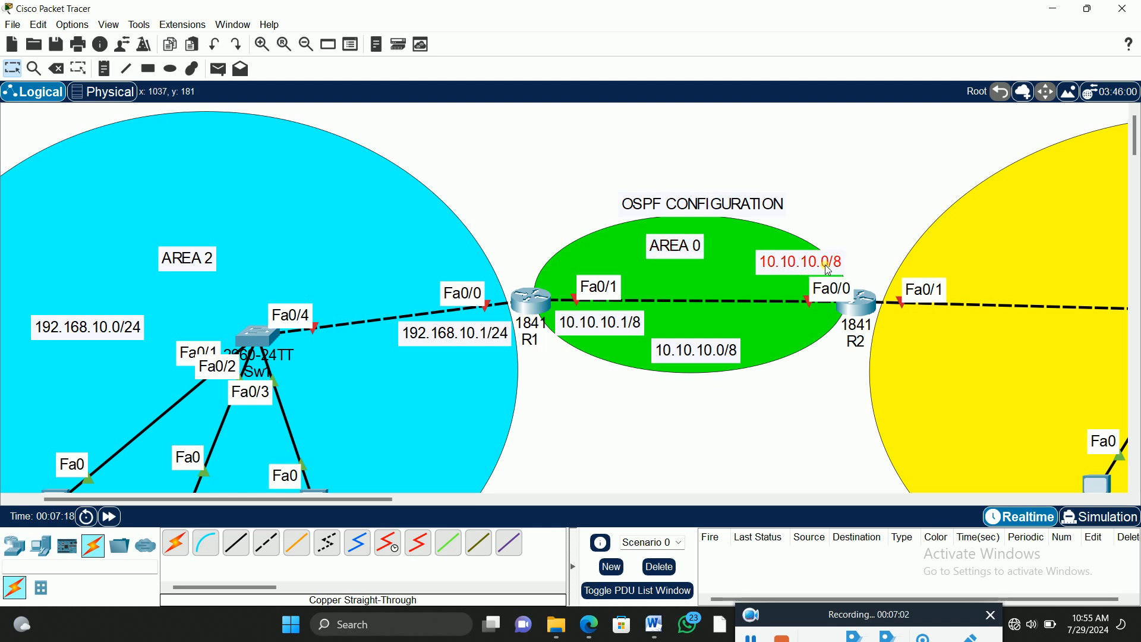
{"action": "left_click", "coordinate": [805, 266]}
{"action": "key", "text": "BackSpace"}
{"action": "type", "text": "2"}
{"action": "left_click", "coordinate": [843, 208]}
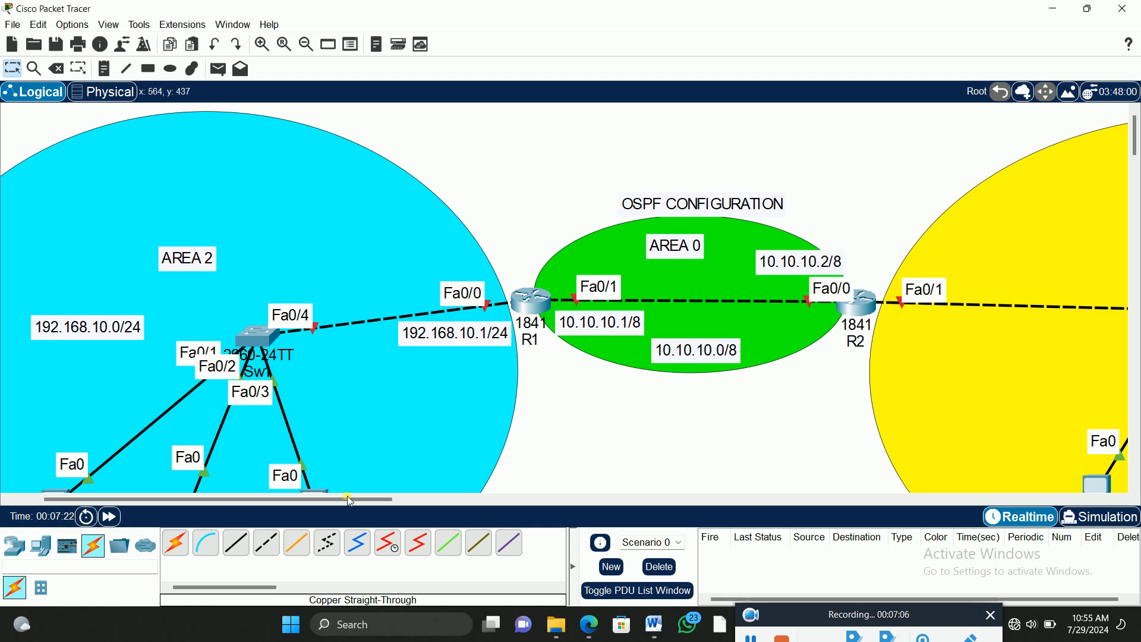
Step: Place the note "172.16.0.0/16" in the yellow ellipse above Sw2 and return to the selection tool
{"action": "left_click_drag", "start_coordinate": [313, 500], "coordinate": [403, 504]}
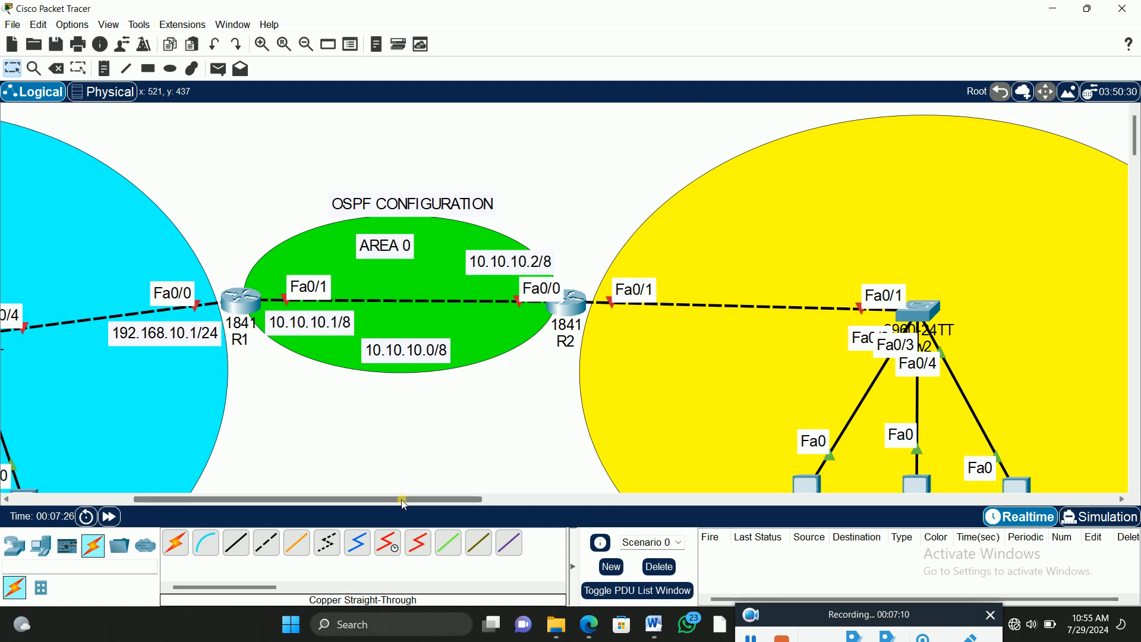
{"action": "left_click", "coordinate": [105, 69]}
{"action": "left_click", "coordinate": [863, 238]}
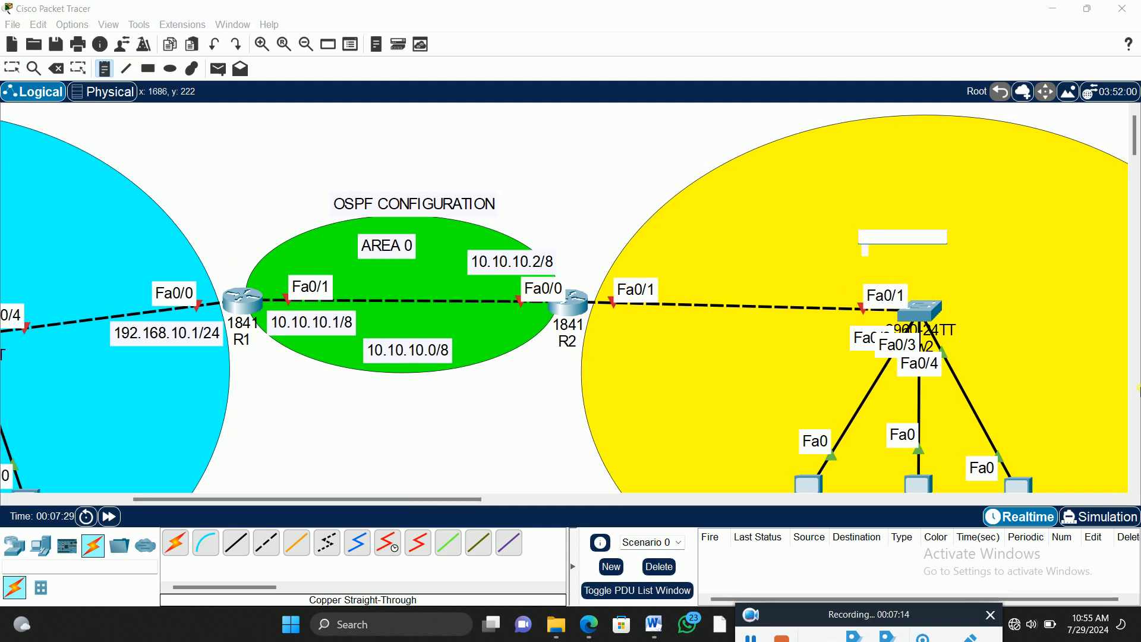
{"action": "type", "text": "172.16.0.0"}
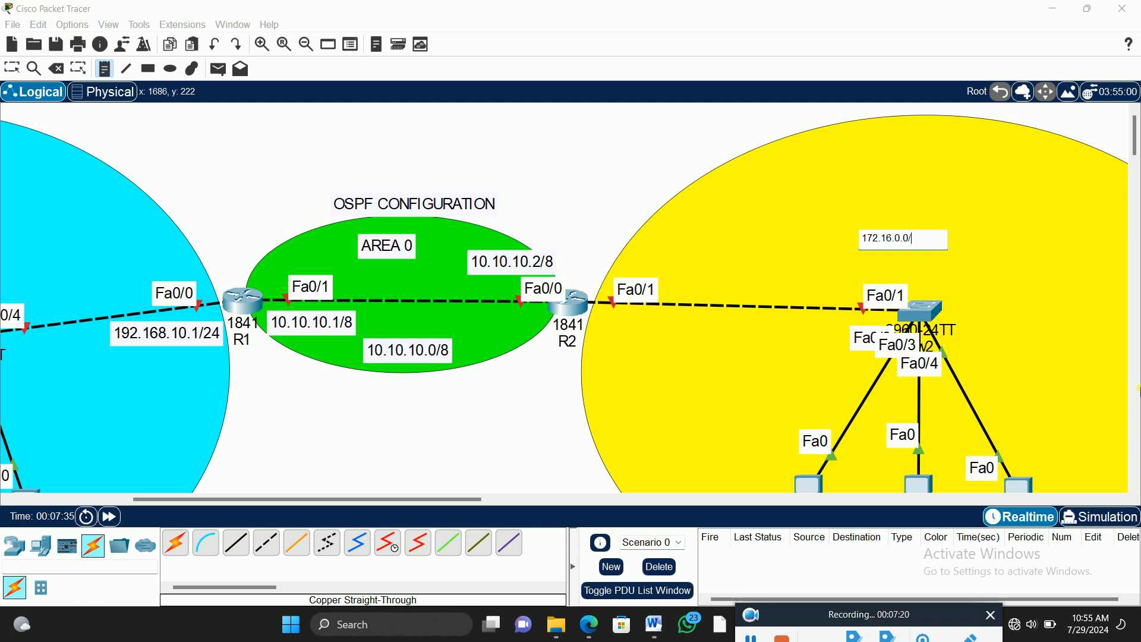
{"action": "type", "text": "/16"}
{"action": "left_click", "coordinate": [12, 67]}
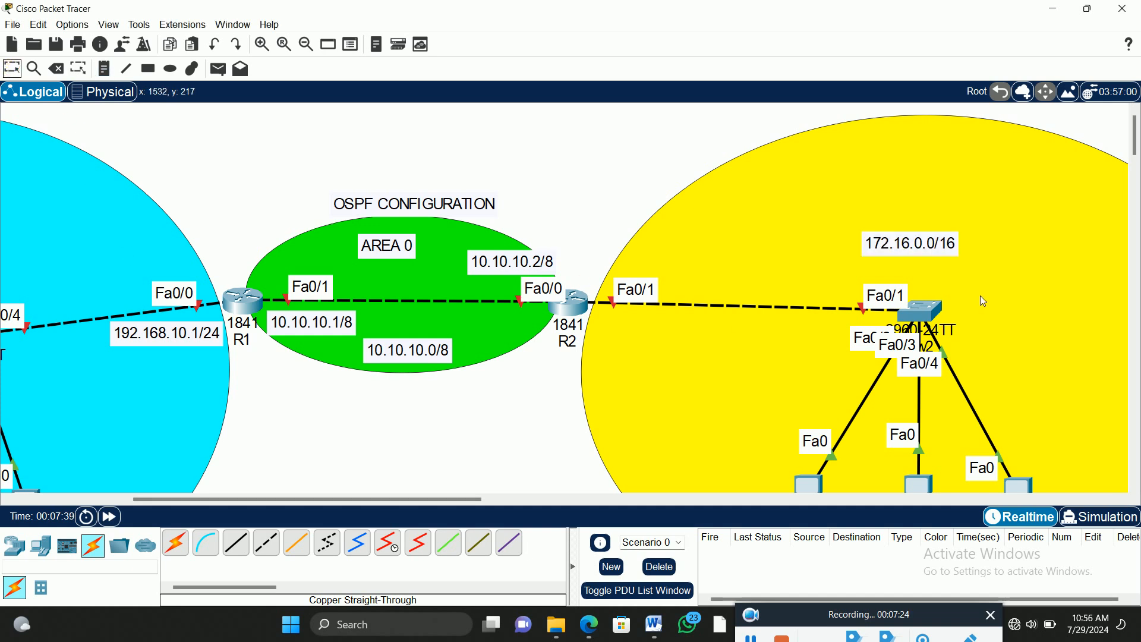
Step: Space out the layout by moving Sw2 down above PC3, the OSPF CONFIGURATION title higher and the 172.16.0.0/16 note lower
{"action": "left_click_drag", "start_coordinate": [924, 317], "coordinate": [841, 348]}
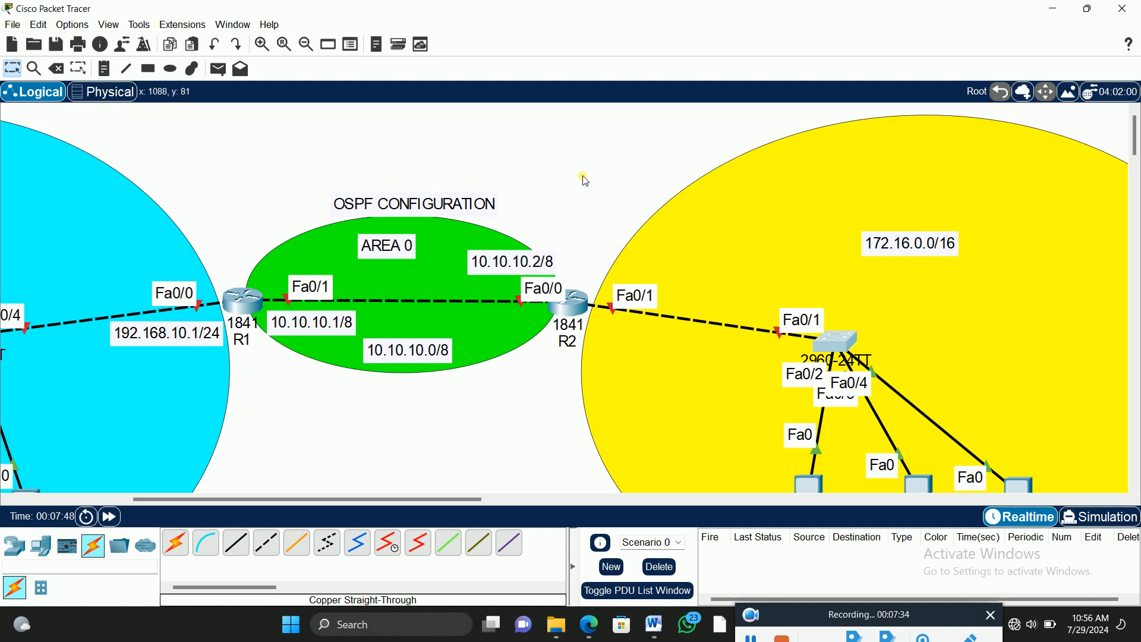
{"action": "left_click_drag", "start_coordinate": [415, 208], "coordinate": [421, 181]}
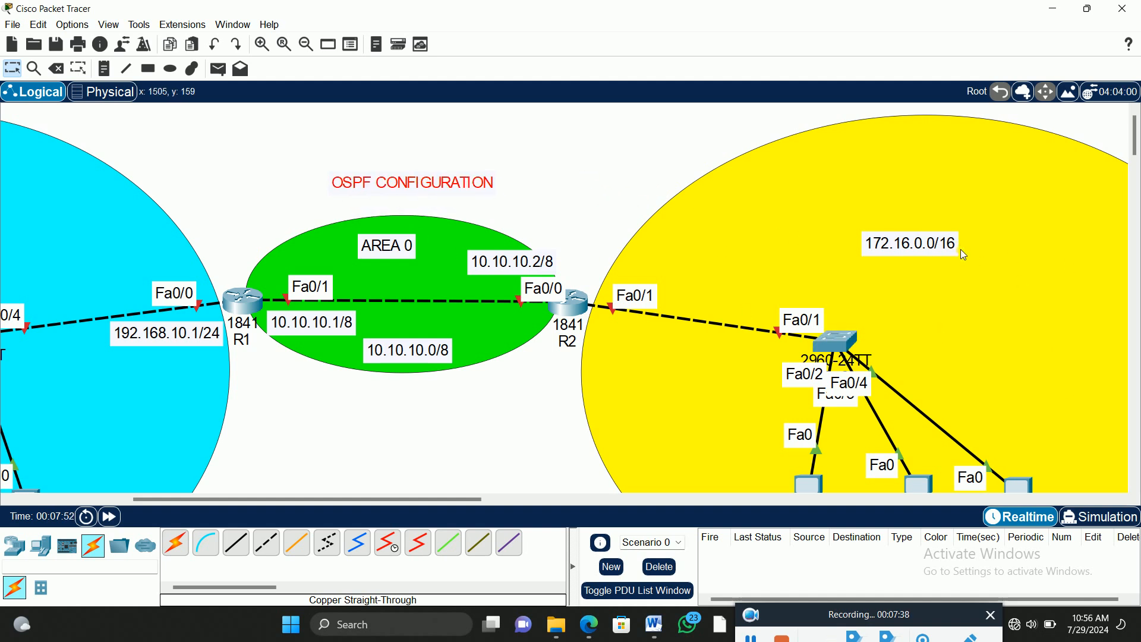
{"action": "left_click_drag", "start_coordinate": [952, 245], "coordinate": [950, 276]}
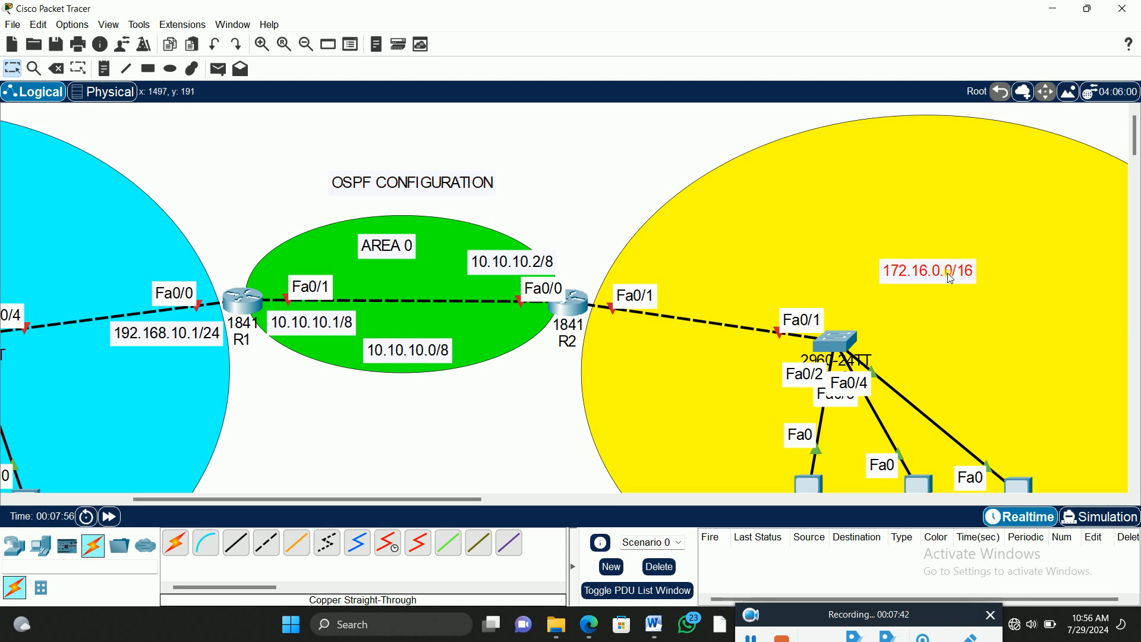
Step: Duplicate the 172.16.0.0/16 note below R2's Fa0/1 label and change the copy to "172.16.0.2/16"
{"action": "key", "text": "ctrl+c"}
{"action": "key", "text": "ctrl+v"}
{"action": "left_click_drag", "start_coordinate": [928, 226], "coordinate": [647, 345]}
{"action": "double_click", "coordinate": [654, 340]}
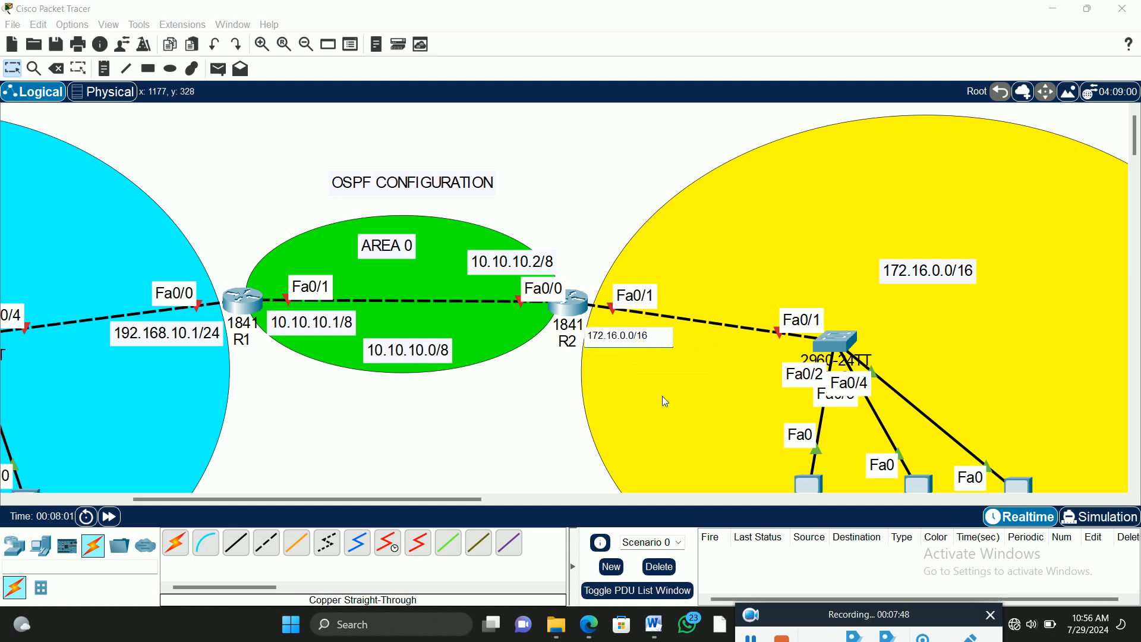
{"action": "key", "text": "BackSpace"}
{"action": "type", "text": "2"}
{"action": "left_click", "coordinate": [538, 406]}
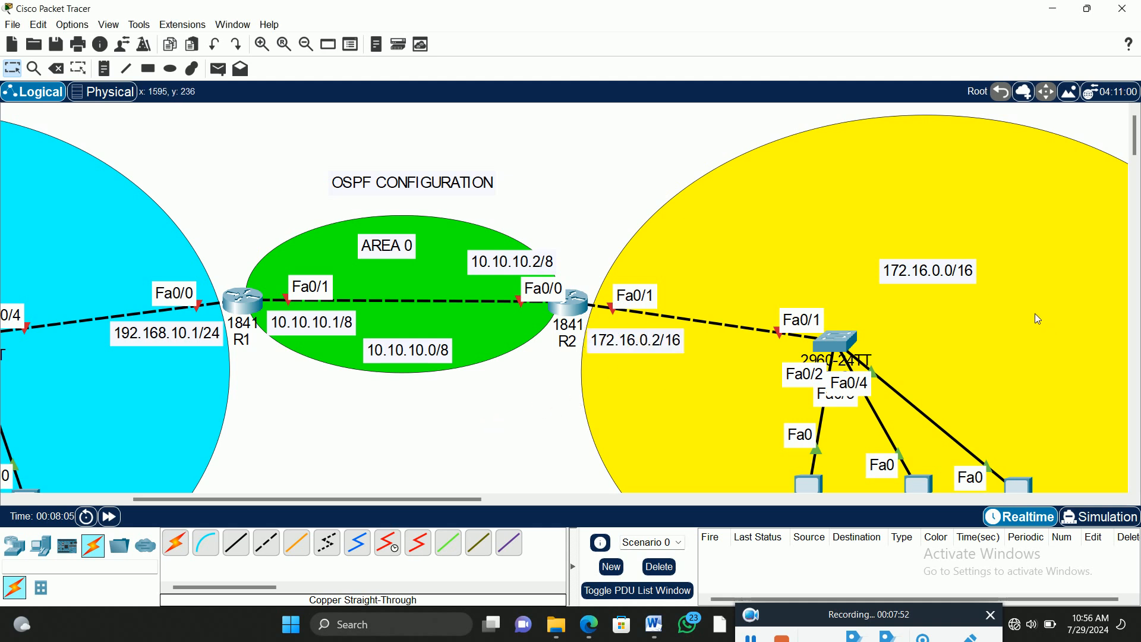
Step: Place another copy of the 172.16.0.0/16 note below PC3 and change it to "172.16.0.100/16"
{"action": "scroll", "coordinate": [1039, 319], "scroll_direction": "down", "scroll_amount": 3}
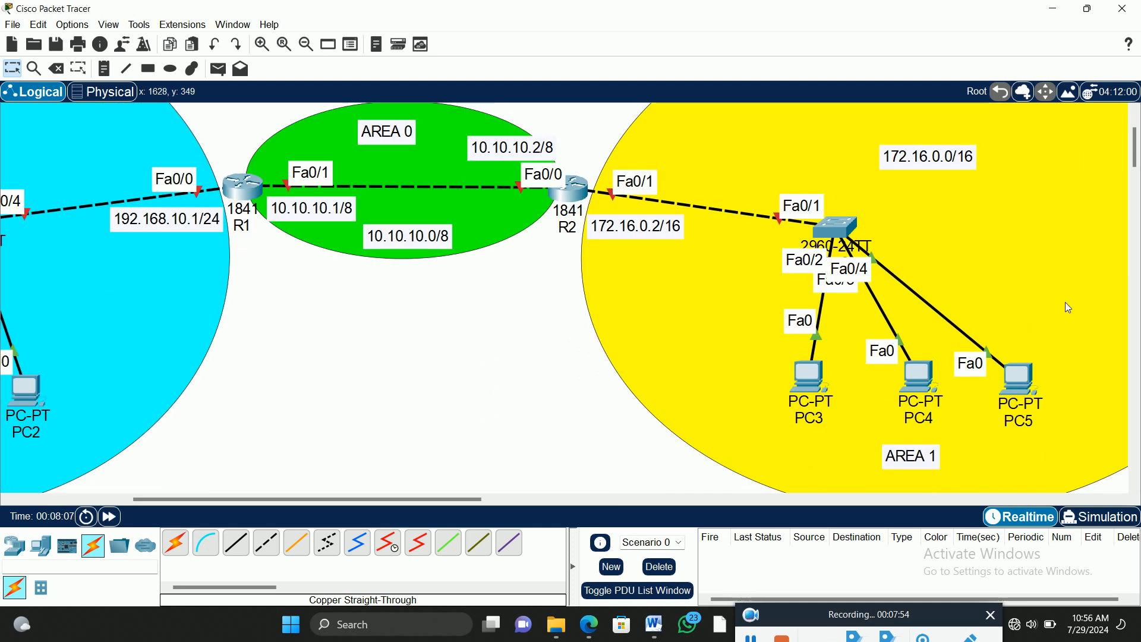
{"action": "key", "text": "ctrl+v"}
{"action": "left_click_drag", "start_coordinate": [947, 124], "coordinate": [831, 452]}
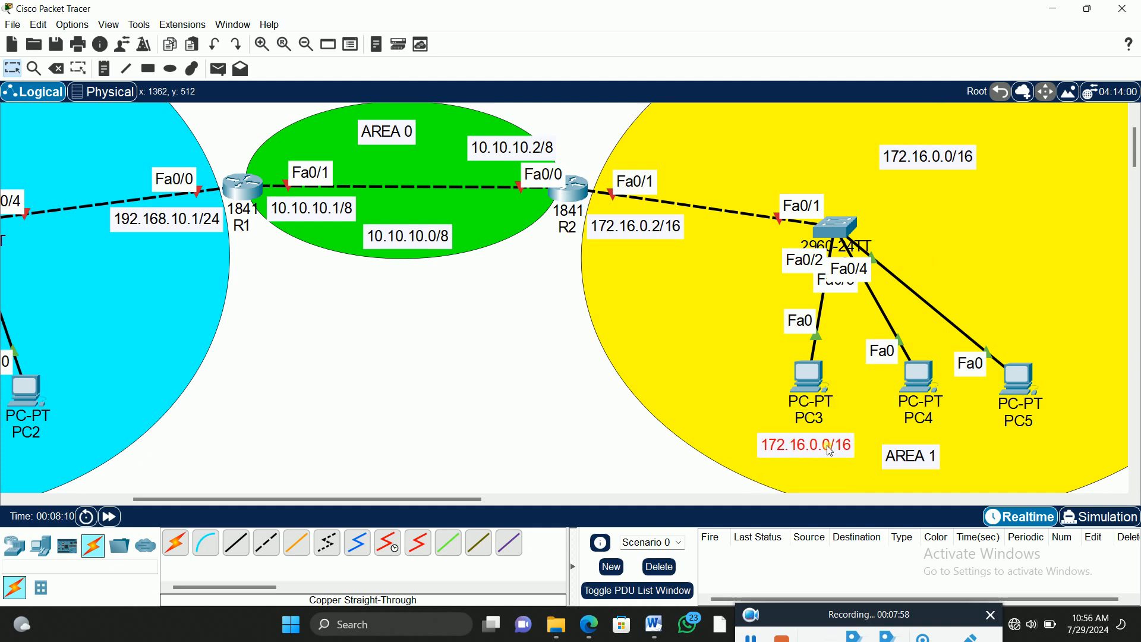
{"action": "double_click", "coordinate": [826, 450]}
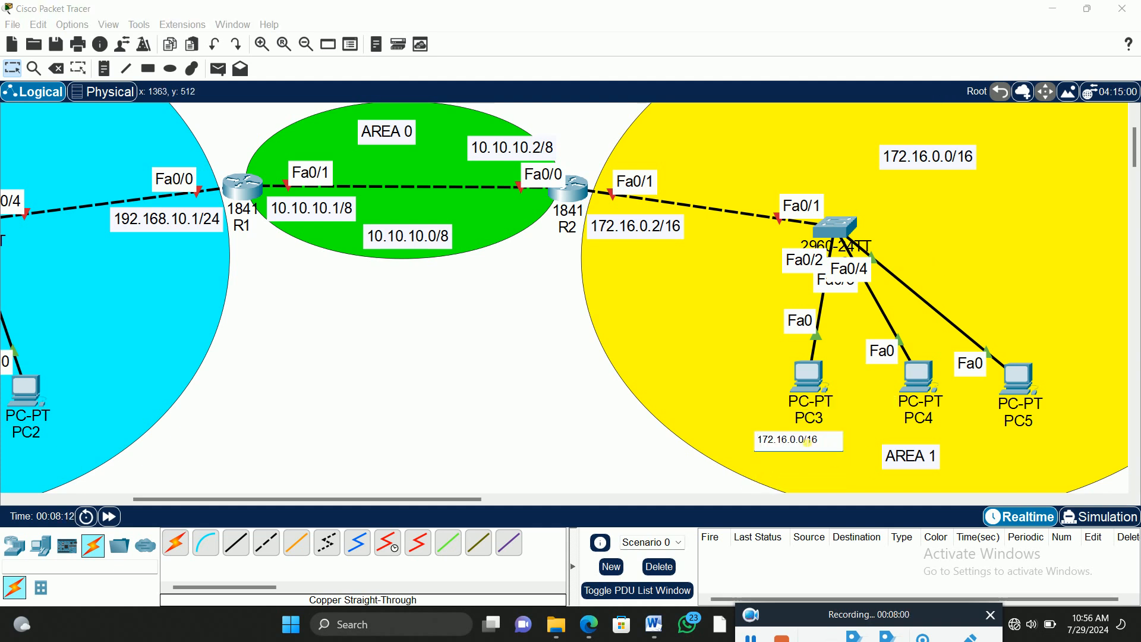
{"action": "type", "text": "10"}
{"action": "left_click", "coordinate": [469, 389]}
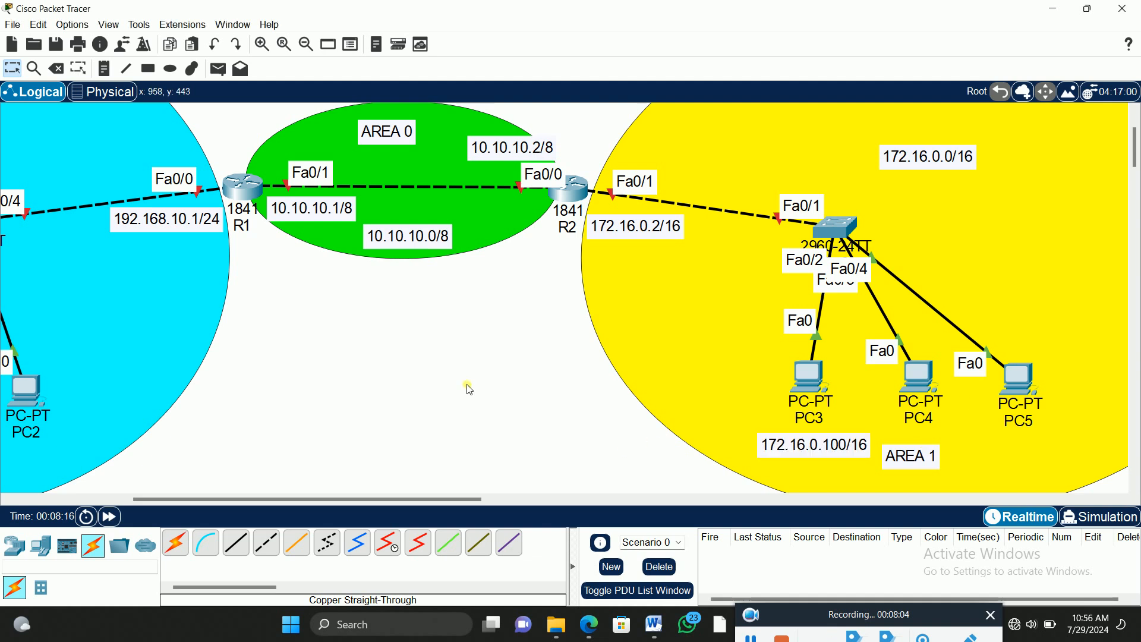
Step: Duplicate the 192.168.10.1/24 note below PC2 and change the copy to "192.168.10.120/24"
{"action": "left_click_drag", "start_coordinate": [310, 501], "coordinate": [160, 510]}
{"action": "left_click", "coordinate": [563, 236]}
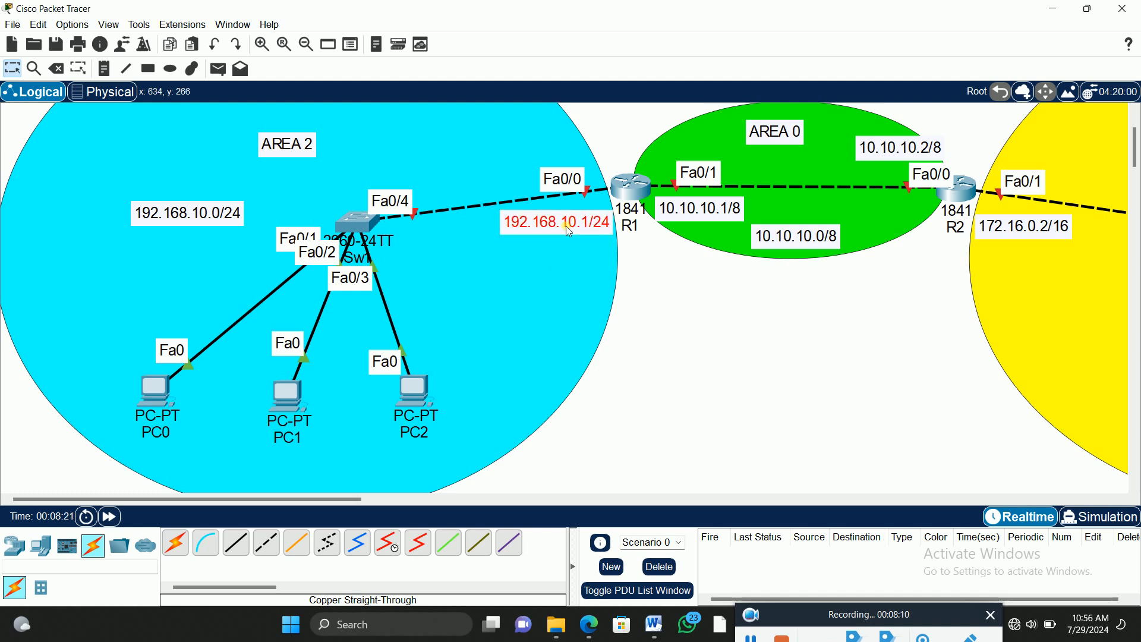
{"action": "key", "text": "ctrl+v"}
{"action": "left_click_drag", "start_coordinate": [510, 178], "coordinate": [371, 462]}
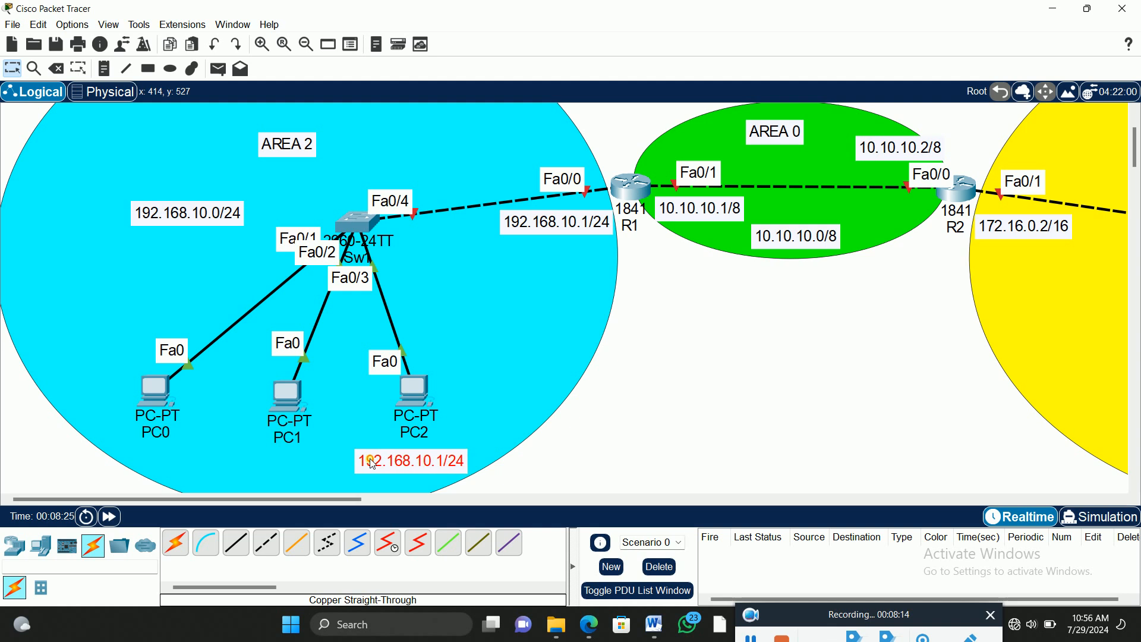
{"action": "double_click", "coordinate": [441, 463]}
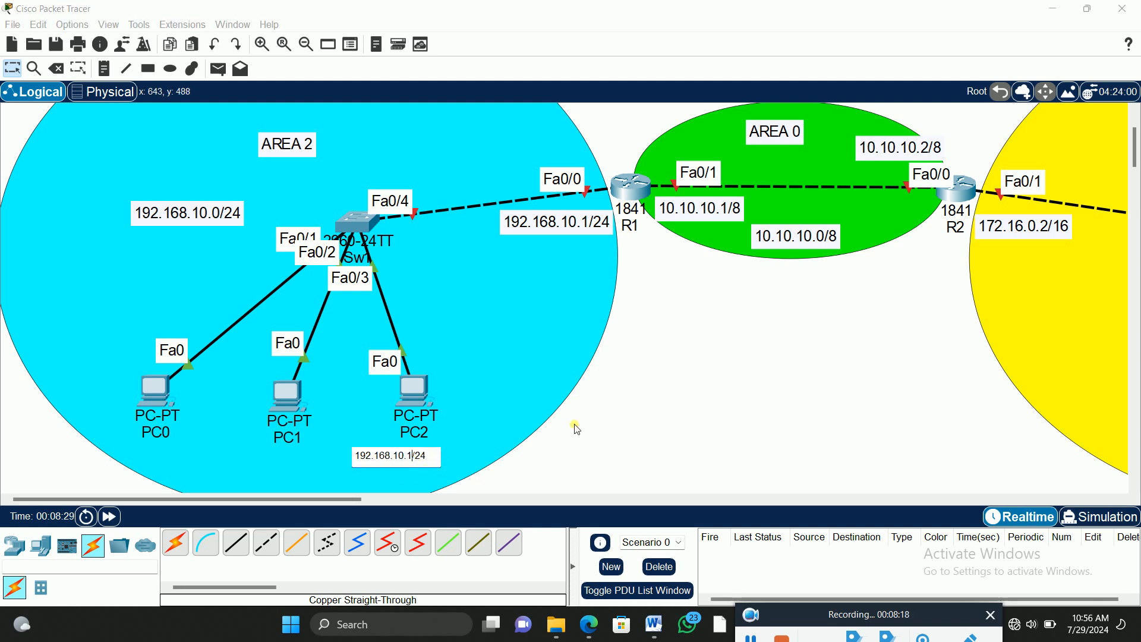
{"action": "left_click", "coordinate": [810, 385]}
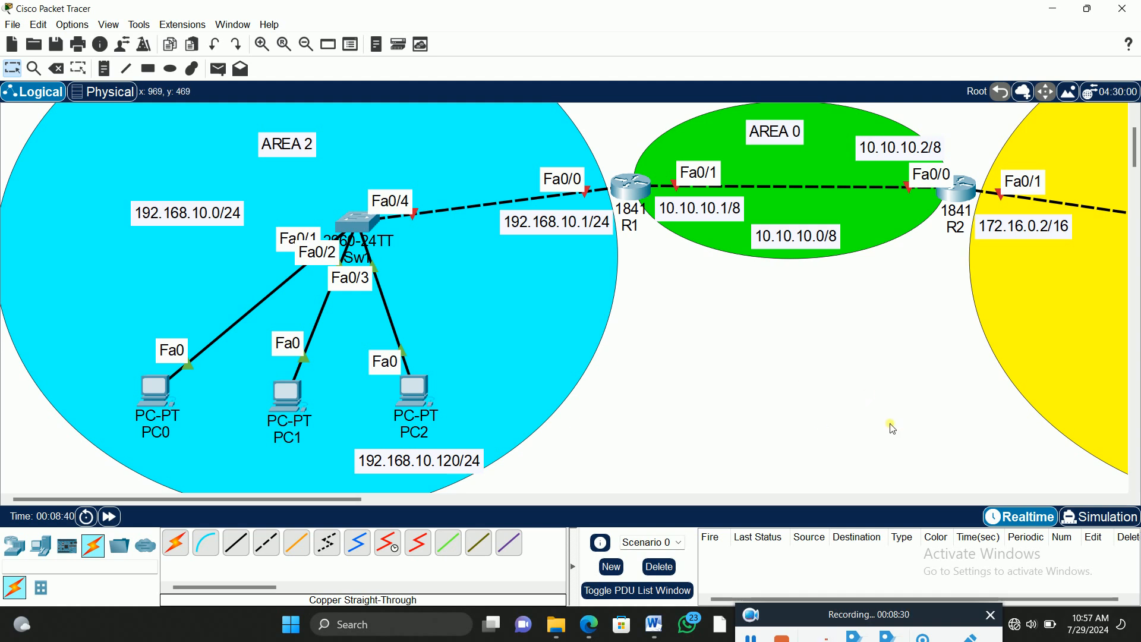
Step: Rearrange area 2 by moving PC0, PC1 and PC2 closer to Sw1, the 192.168.10.120/24 note under PC2, and the AREA 2 label slightly right
{"action": "left_click_drag", "start_coordinate": [146, 395], "coordinate": [157, 331]}
{"action": "left_click_drag", "start_coordinate": [270, 416], "coordinate": [245, 392]}
{"action": "left_click_drag", "start_coordinate": [430, 399], "coordinate": [387, 371]}
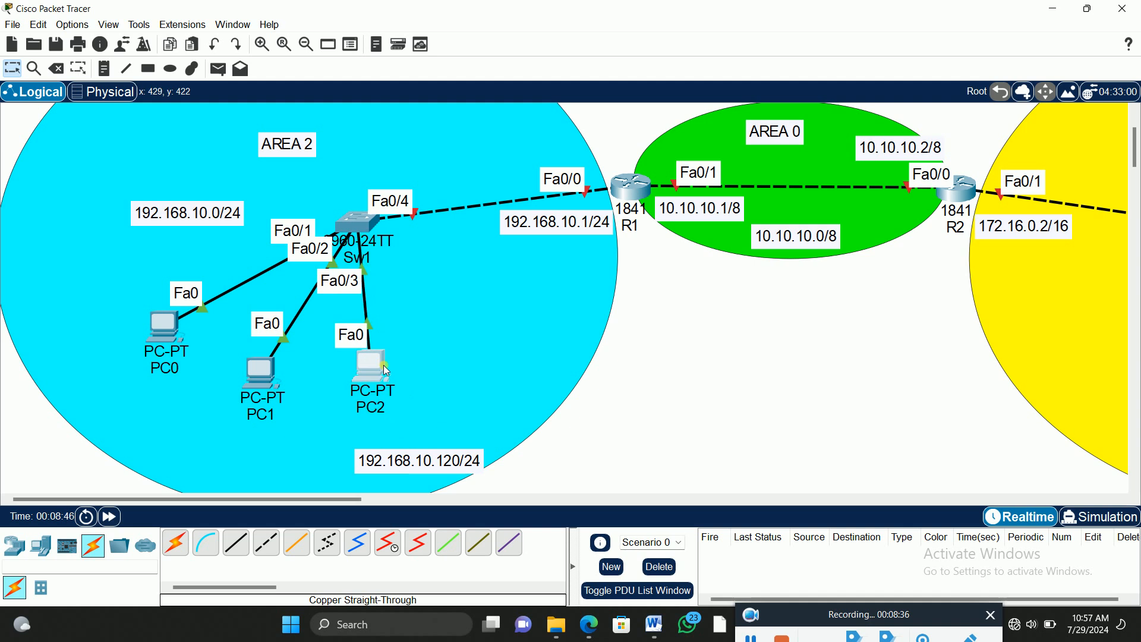
{"action": "left_click_drag", "start_coordinate": [399, 459], "coordinate": [364, 434]}
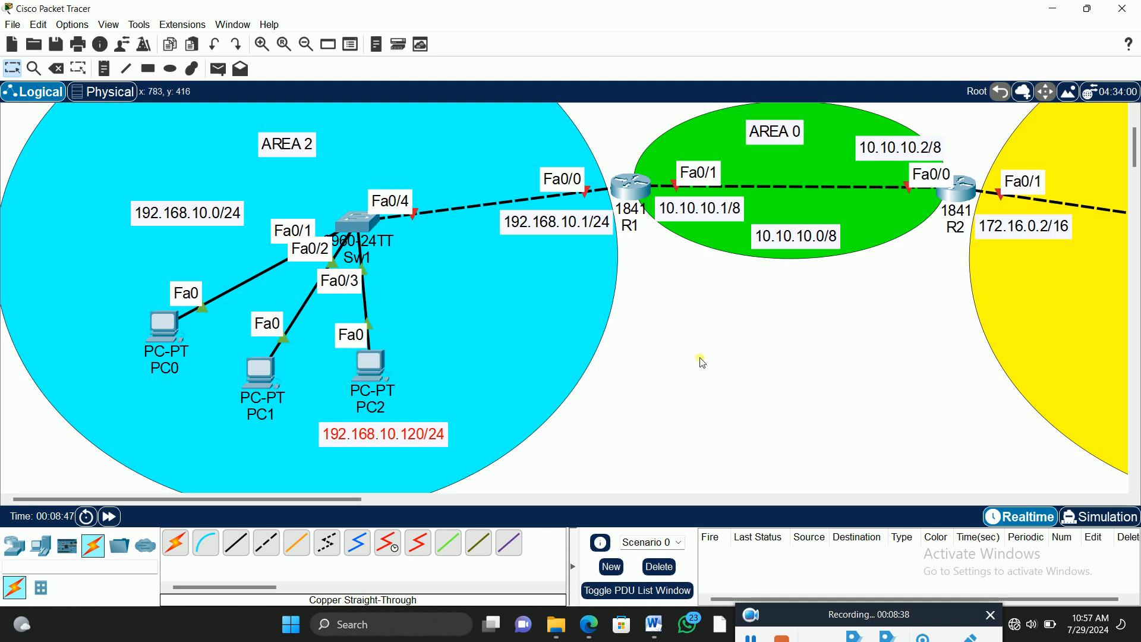
{"action": "left_click_drag", "start_coordinate": [290, 149], "coordinate": [317, 155]}
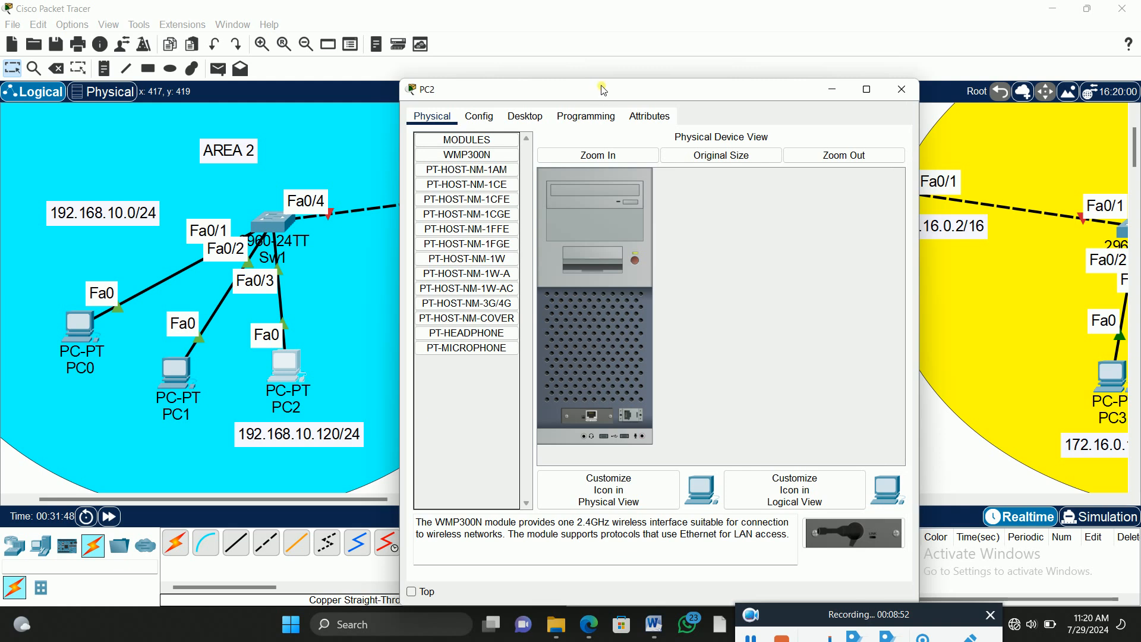
Step: Open PC2's IP configuration and set the static IPv4 address to 192.168.10.120 with subnet mask 255.255.255.0
{"action": "left_click_drag", "start_coordinate": [690, 61], "coordinate": [732, 25]}
{"action": "left_click", "coordinate": [609, 64]}
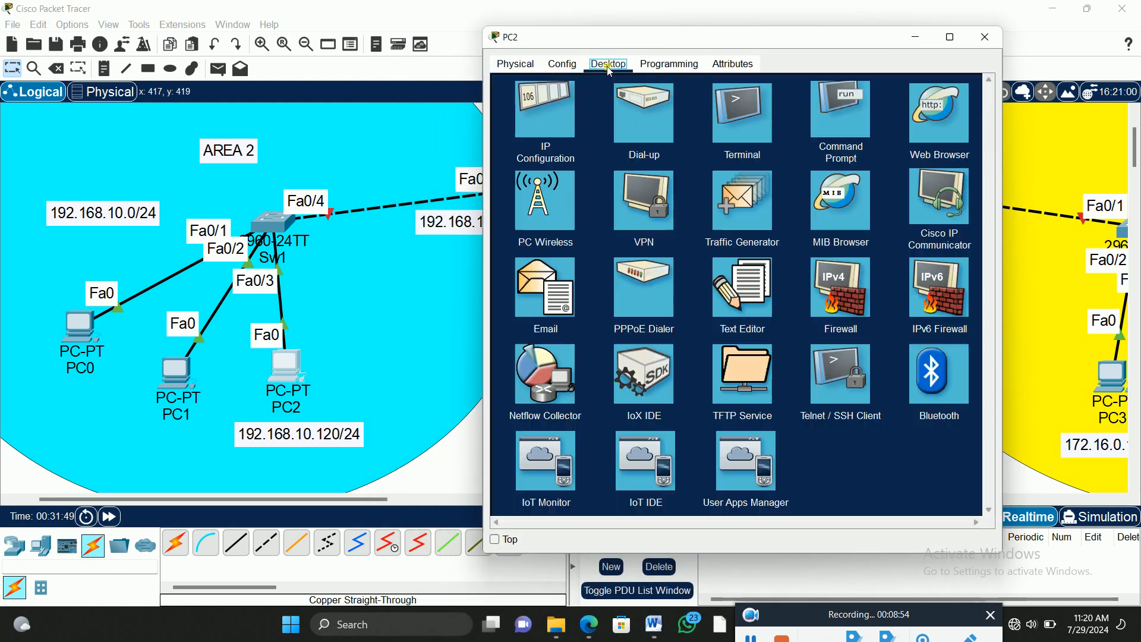
{"action": "left_click", "coordinate": [533, 116]}
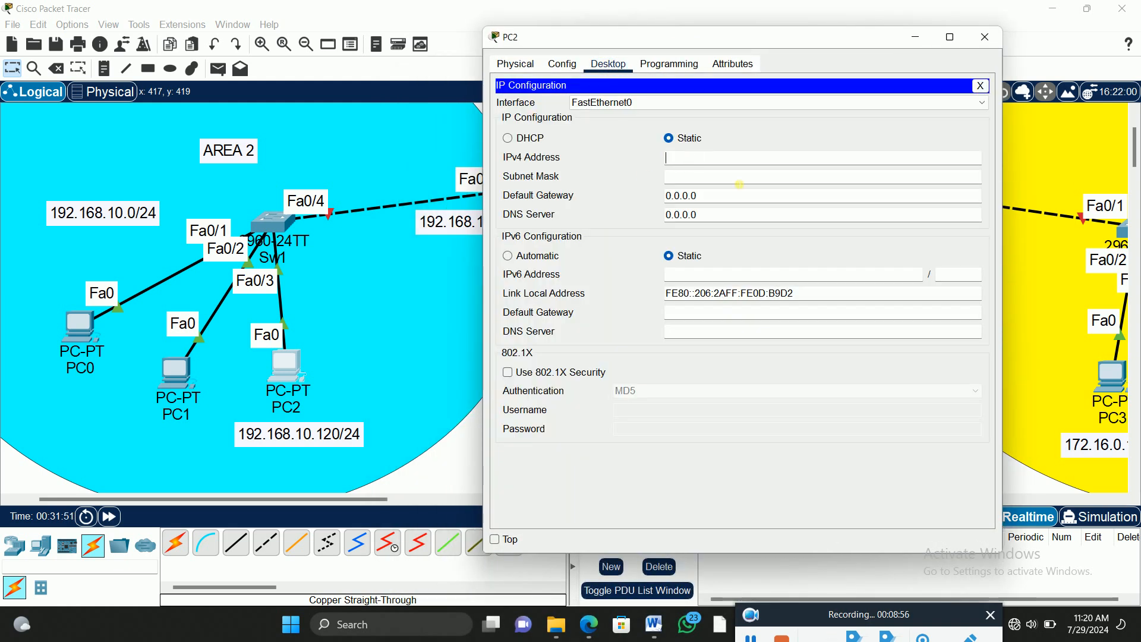
{"action": "type", "text": "192.168.10.120"}
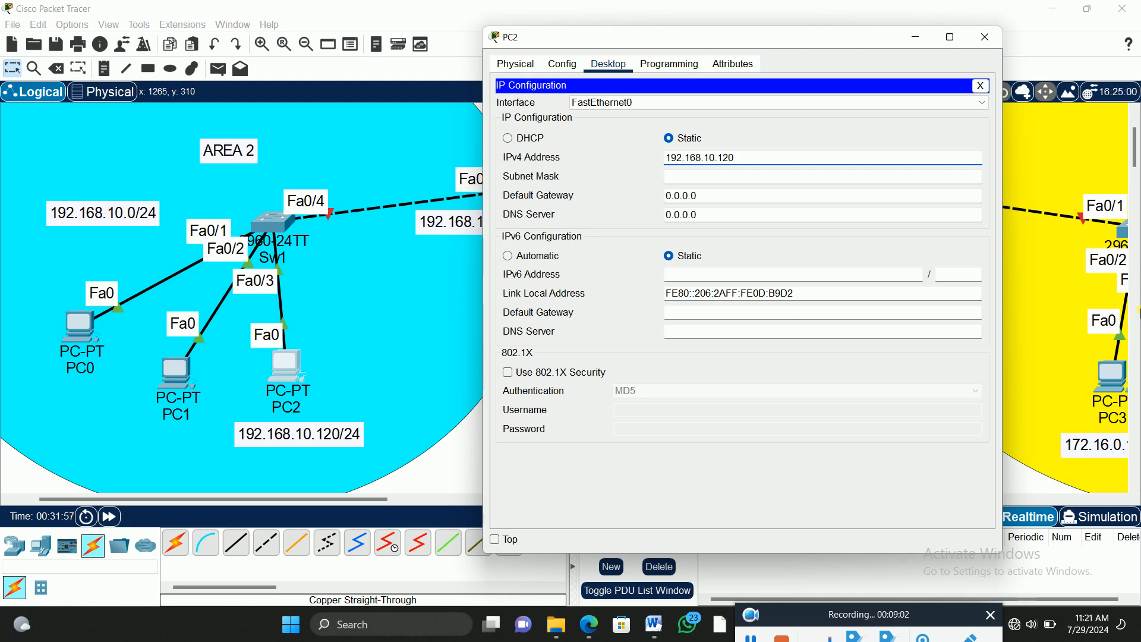
{"action": "key", "text": "Tab"}
{"action": "key", "text": "Tab"}
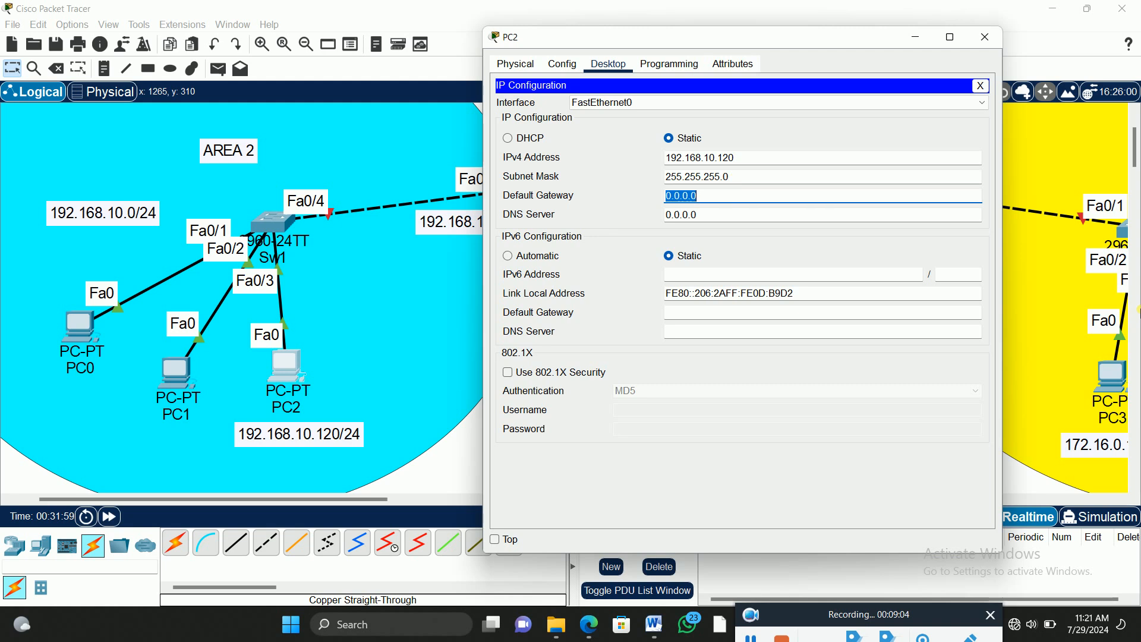
Step: Fill in PC2's default gateway with an address starting 192.168.10 and close the PC2 window
{"action": "type", "text": "192.168.10."}
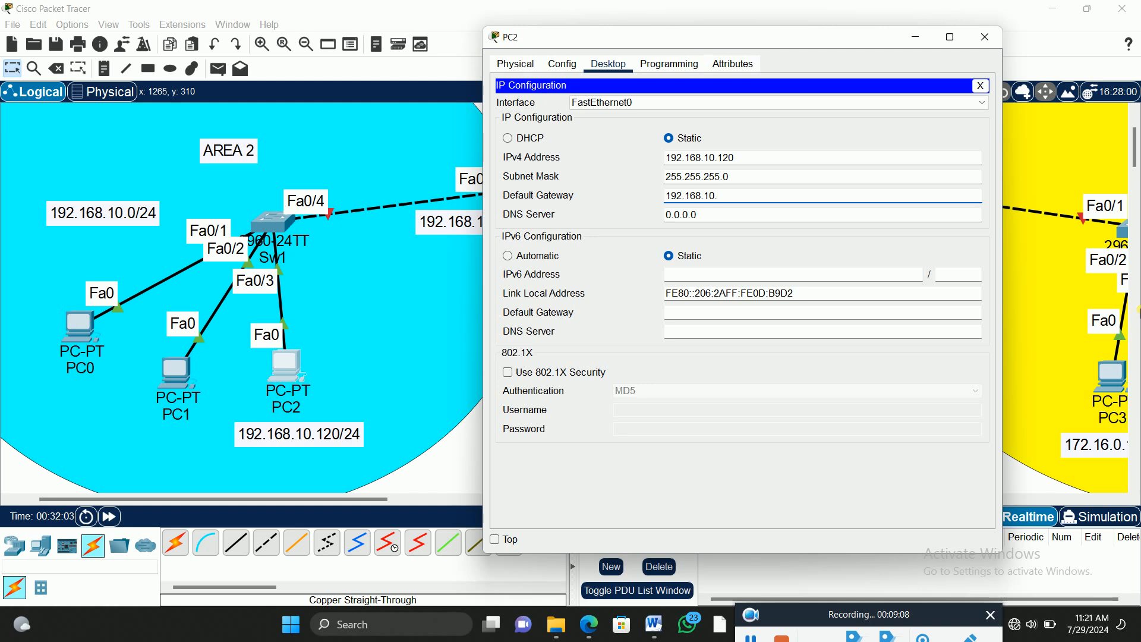
{"action": "left_click_drag", "start_coordinate": [635, 39], "coordinate": [715, 33]}
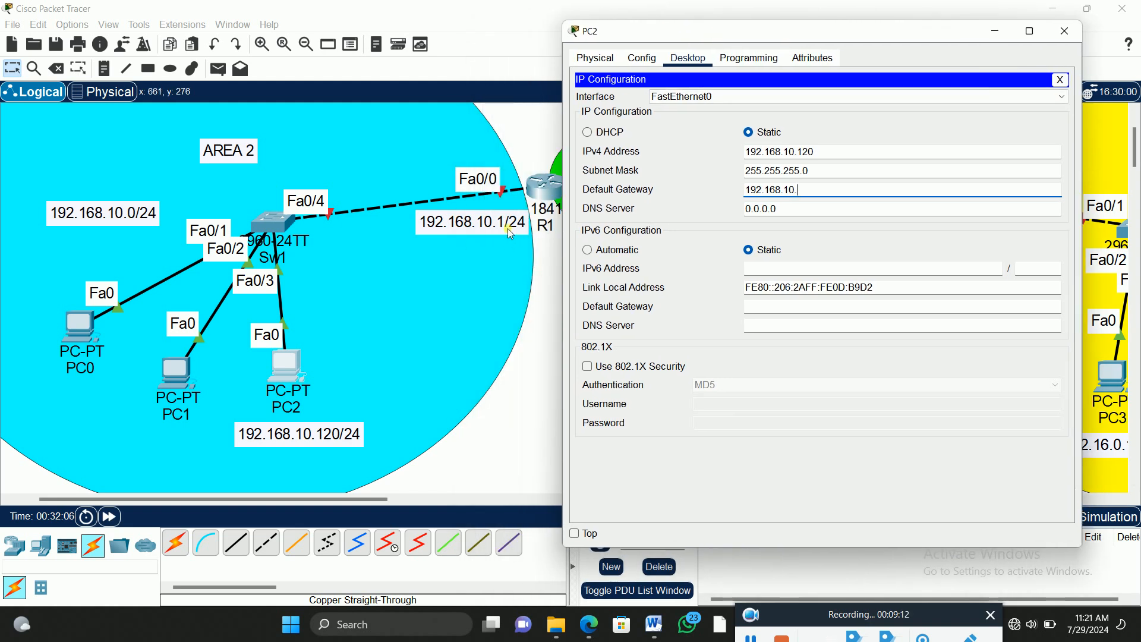
{"action": "left_click", "coordinate": [816, 191]}
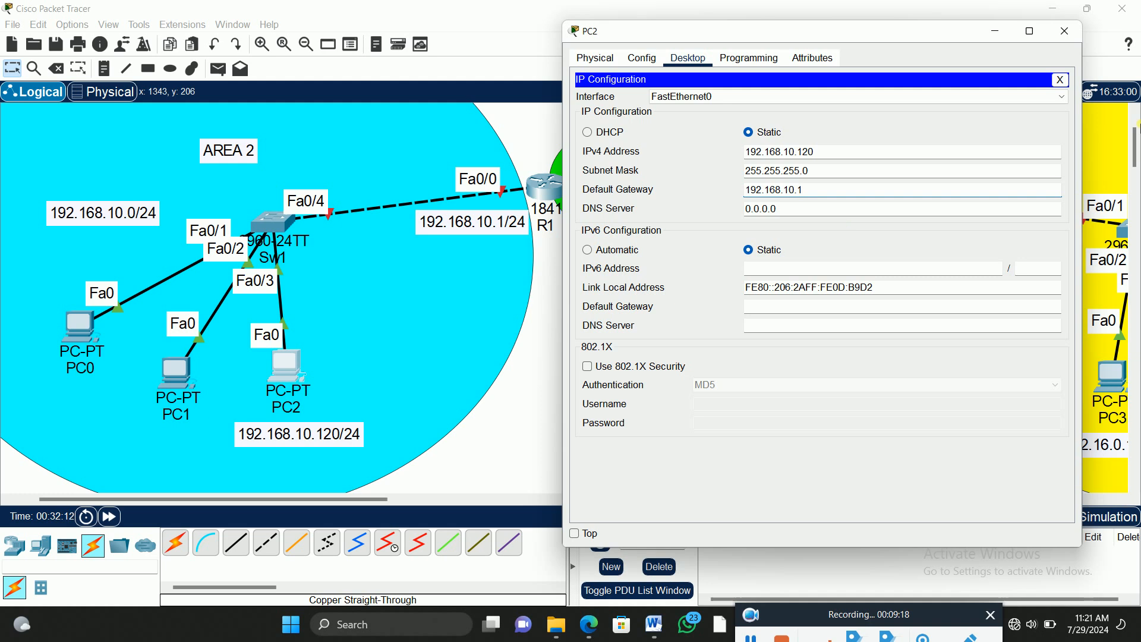
{"action": "left_click", "coordinate": [1061, 80]}
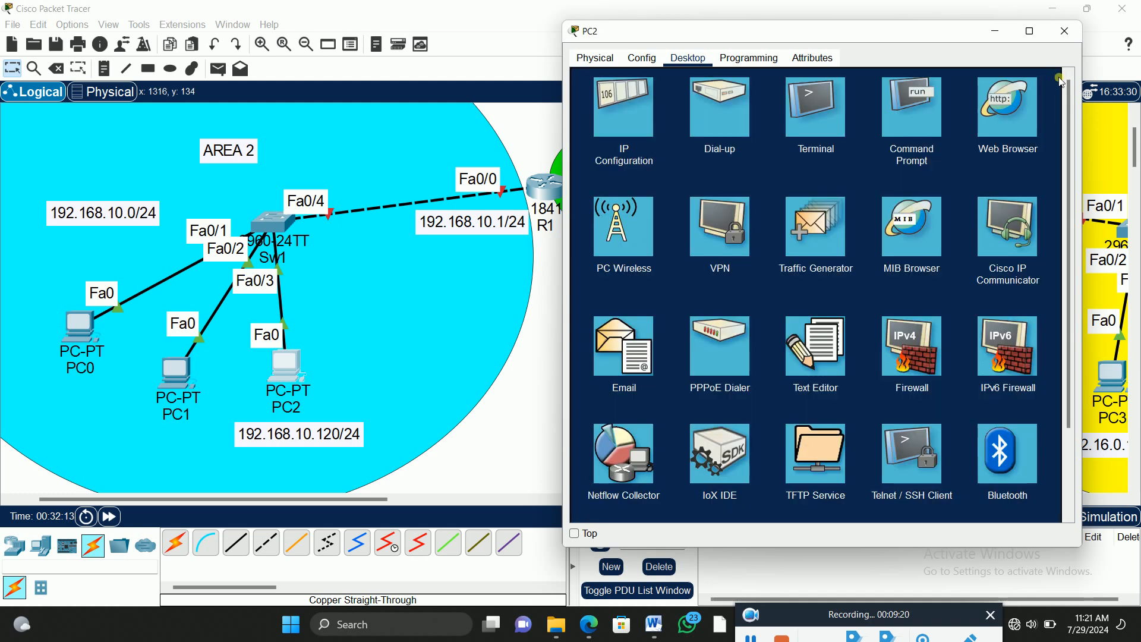
{"action": "left_click", "coordinate": [1066, 39]}
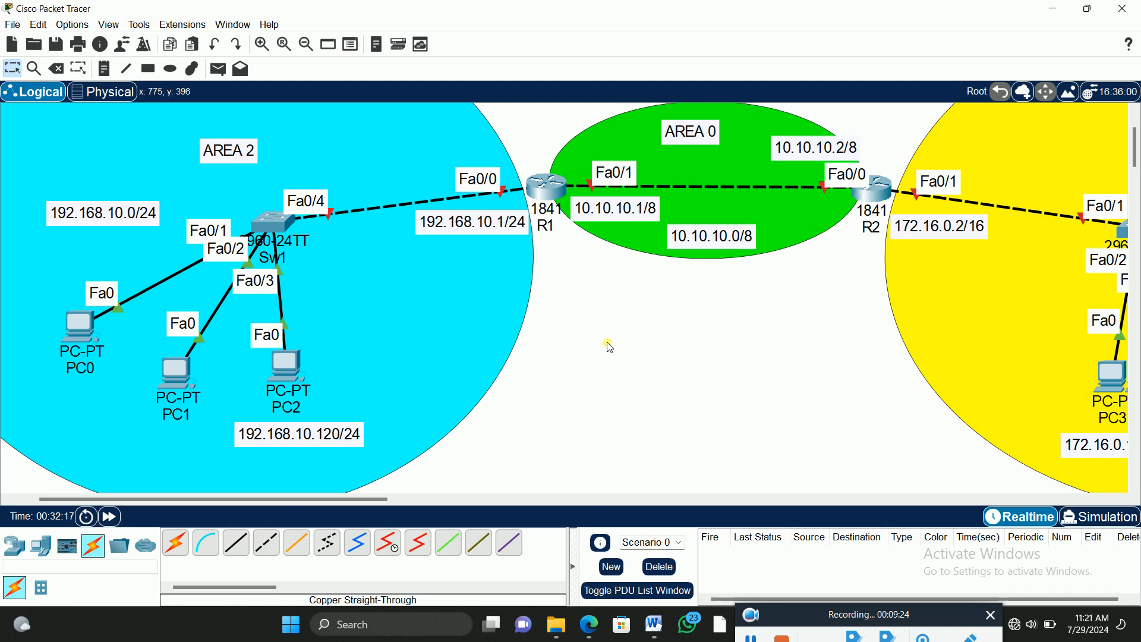
Step: Place two laptops in the white space between the areas, one below R1 and one below R2
{"action": "left_click", "coordinate": [39, 550]}
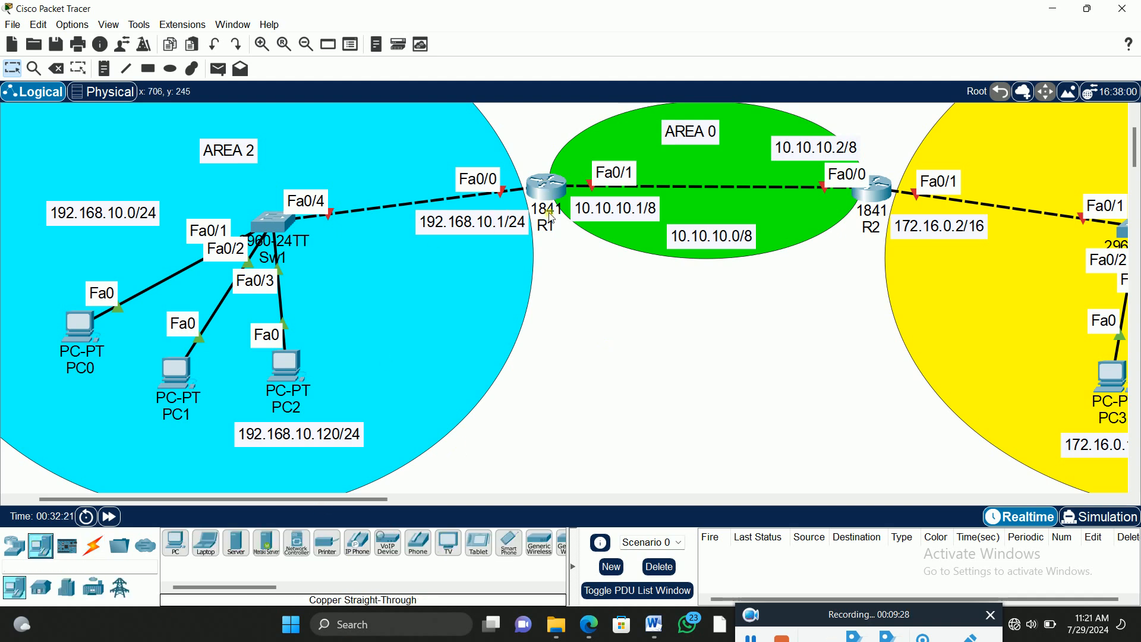
{"action": "left_click", "coordinate": [205, 542]}
{"action": "left_click", "coordinate": [565, 321]}
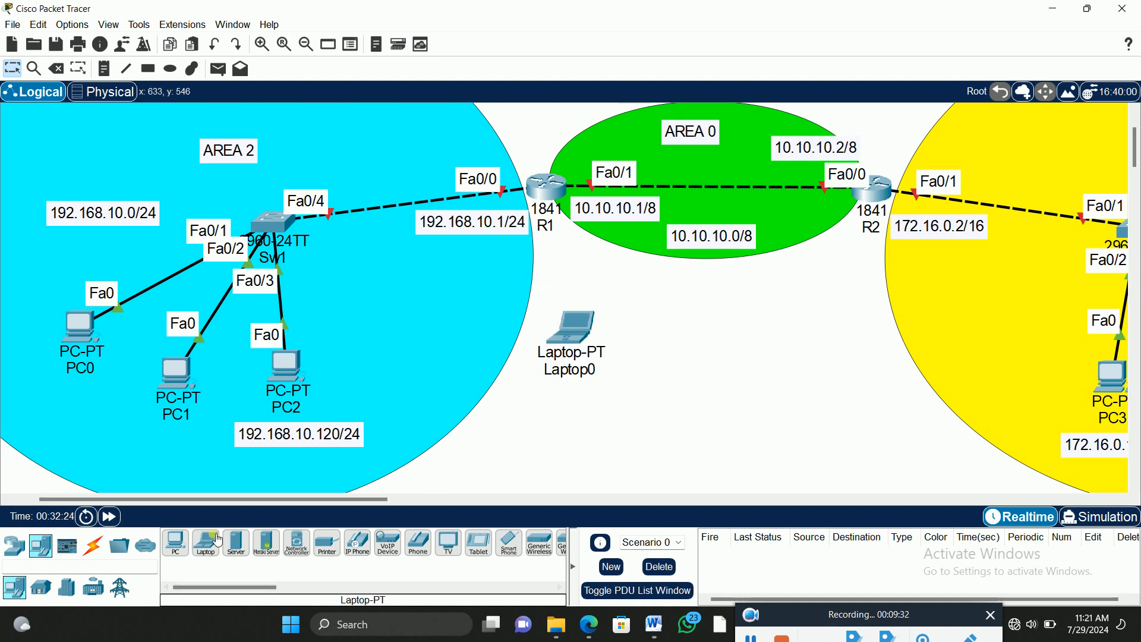
{"action": "left_click", "coordinate": [843, 319]}
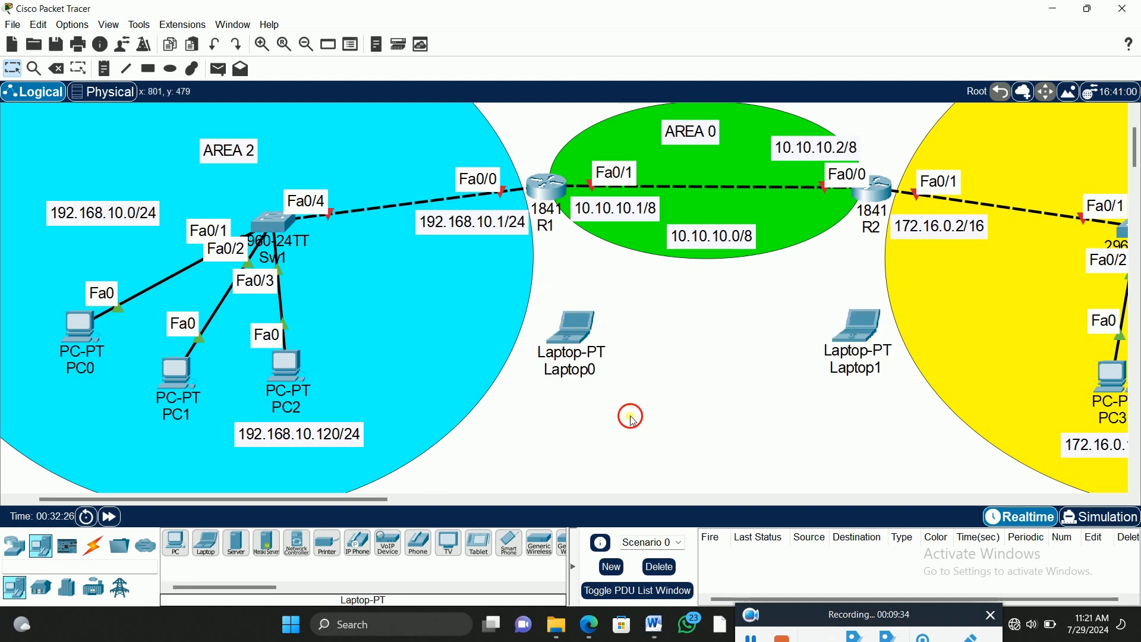
Step: Connect Laptop0's RS 232 port to R1's Console port with a console cable
{"action": "left_click", "coordinate": [93, 546]}
{"action": "left_click", "coordinate": [206, 543]}
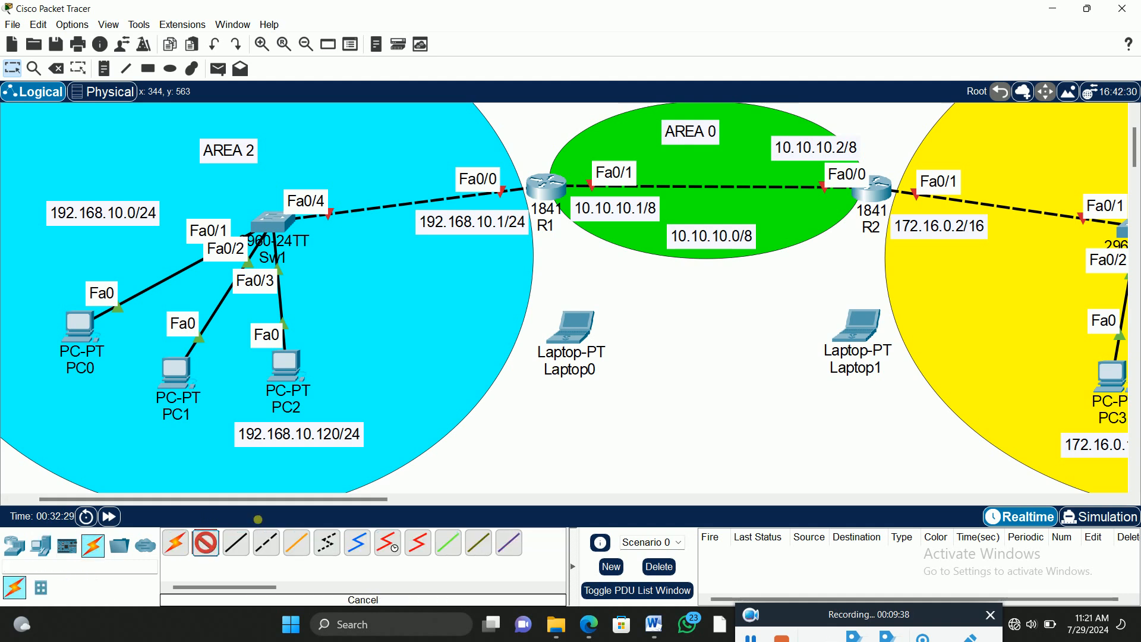
{"action": "left_click", "coordinate": [575, 337]}
{"action": "left_click", "coordinate": [592, 338]}
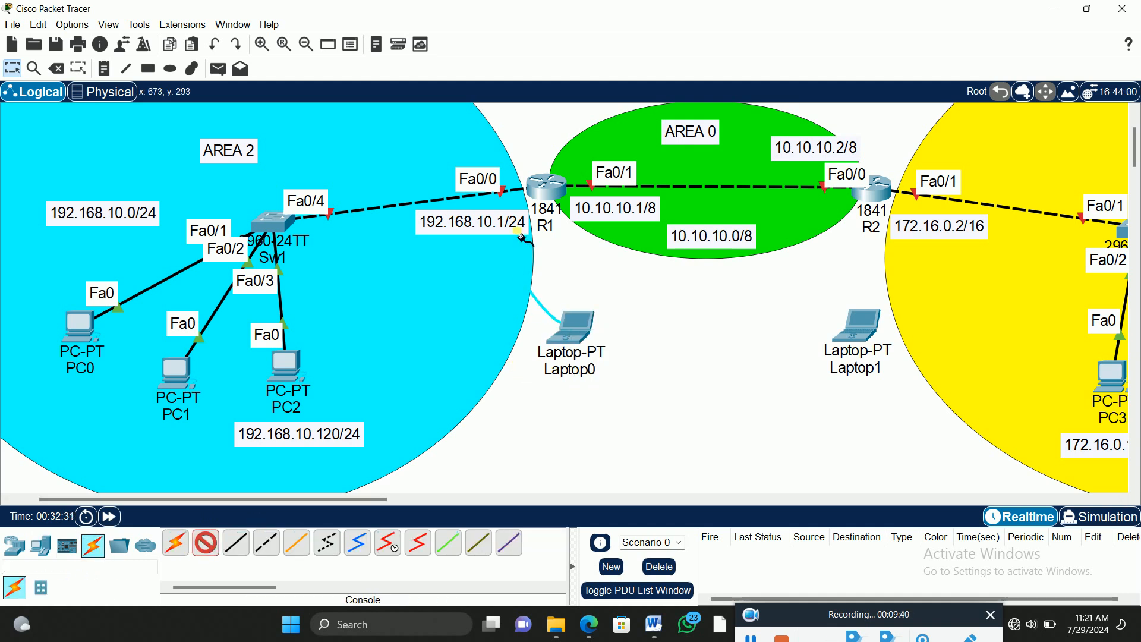
{"action": "left_click", "coordinate": [544, 191]}
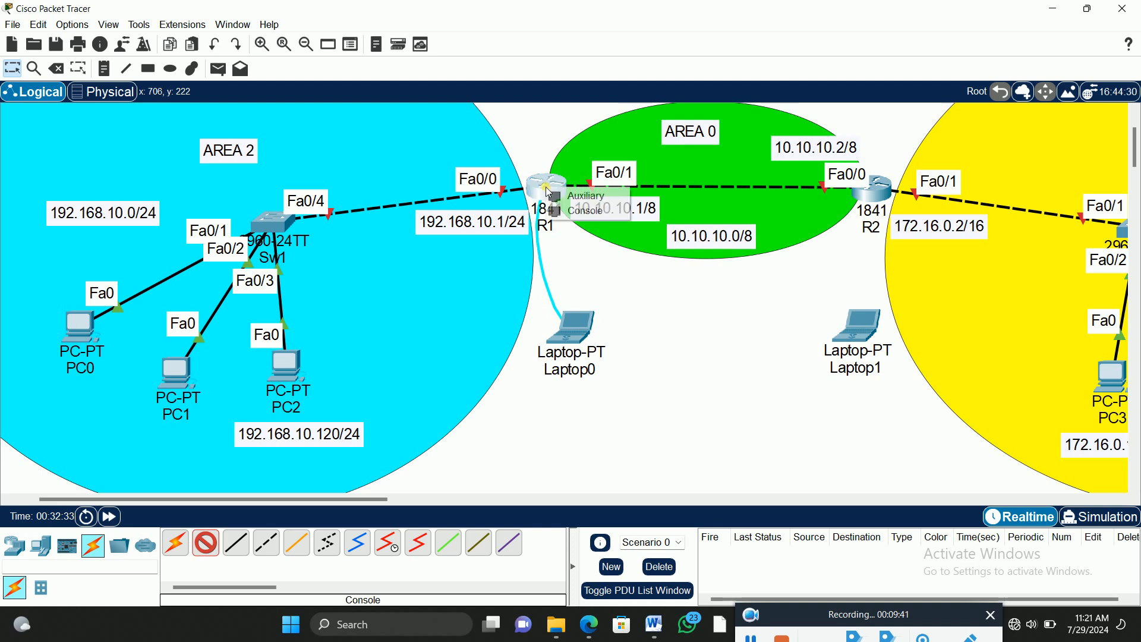
{"action": "left_click", "coordinate": [595, 215]}
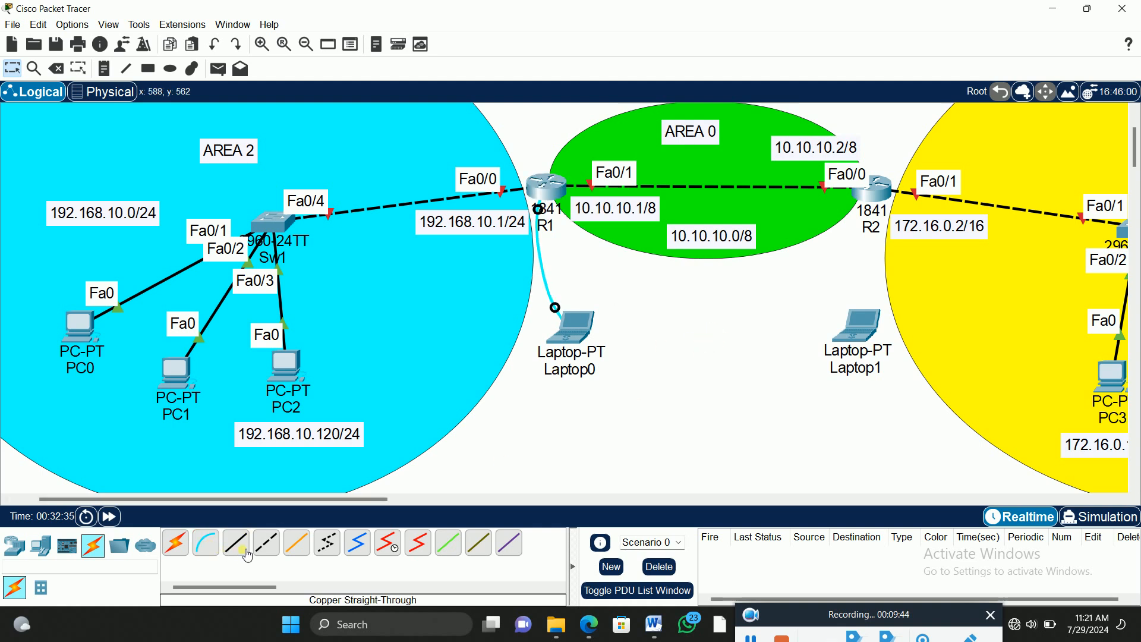
Step: Connect R2's Console port to Laptop1's RS 232 port with a console cable
{"action": "left_click", "coordinate": [206, 543]}
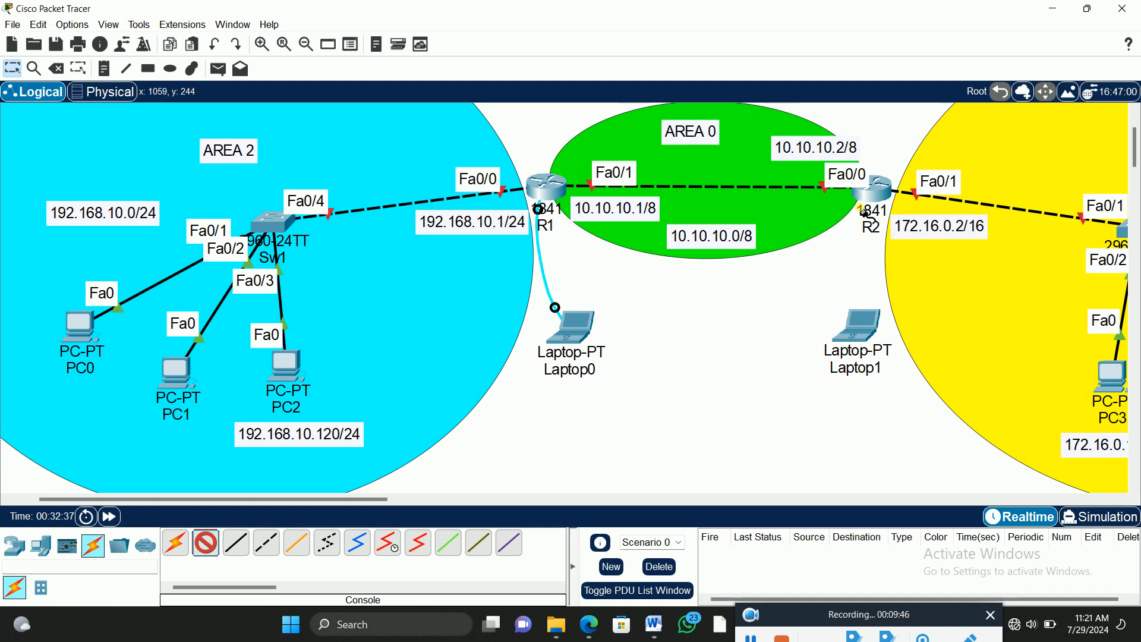
{"action": "left_click", "coordinate": [884, 194]}
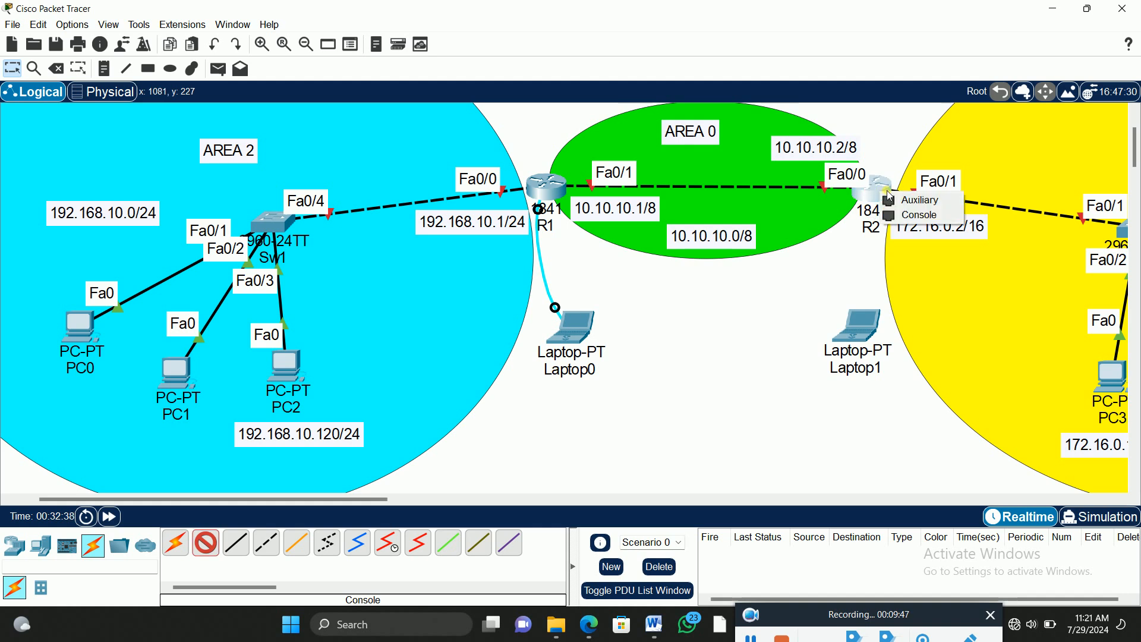
{"action": "left_click", "coordinate": [916, 213]}
{"action": "left_click", "coordinate": [865, 328]}
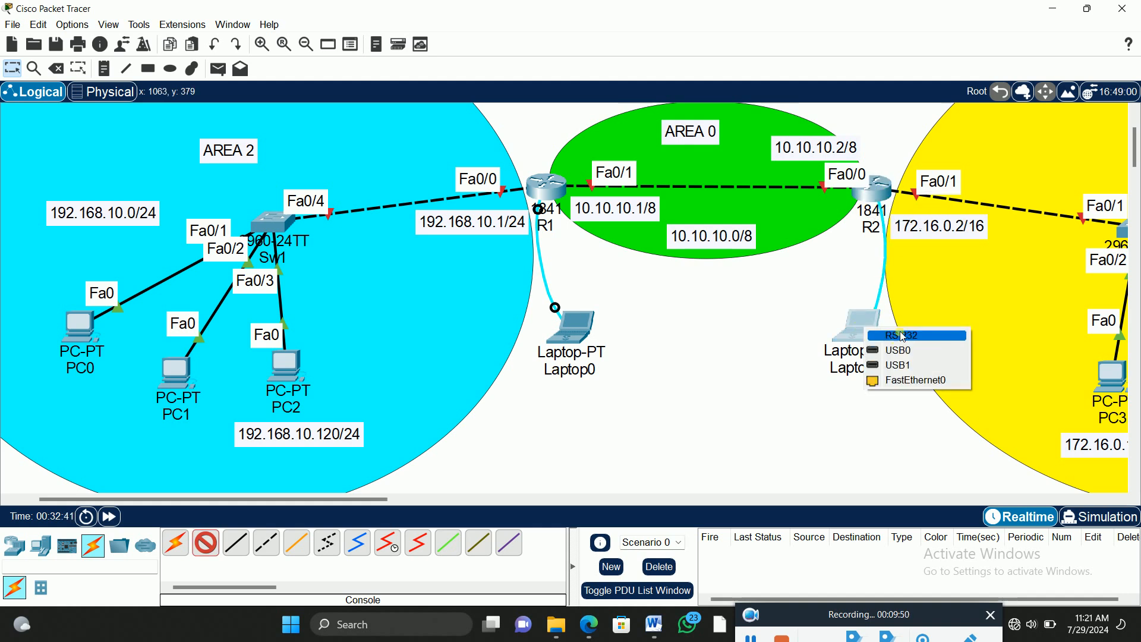
{"action": "left_click", "coordinate": [881, 333]}
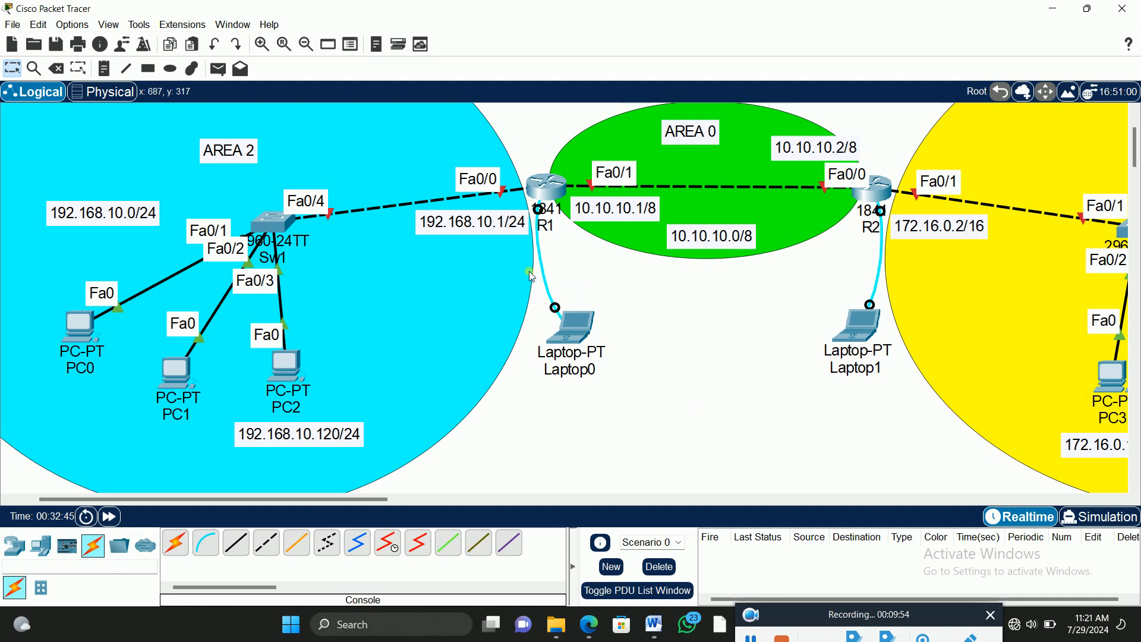
Step: Open the Terminal on Laptop0 and start a console session with R1
{"action": "left_click_drag", "start_coordinate": [263, 499], "coordinate": [320, 508]}
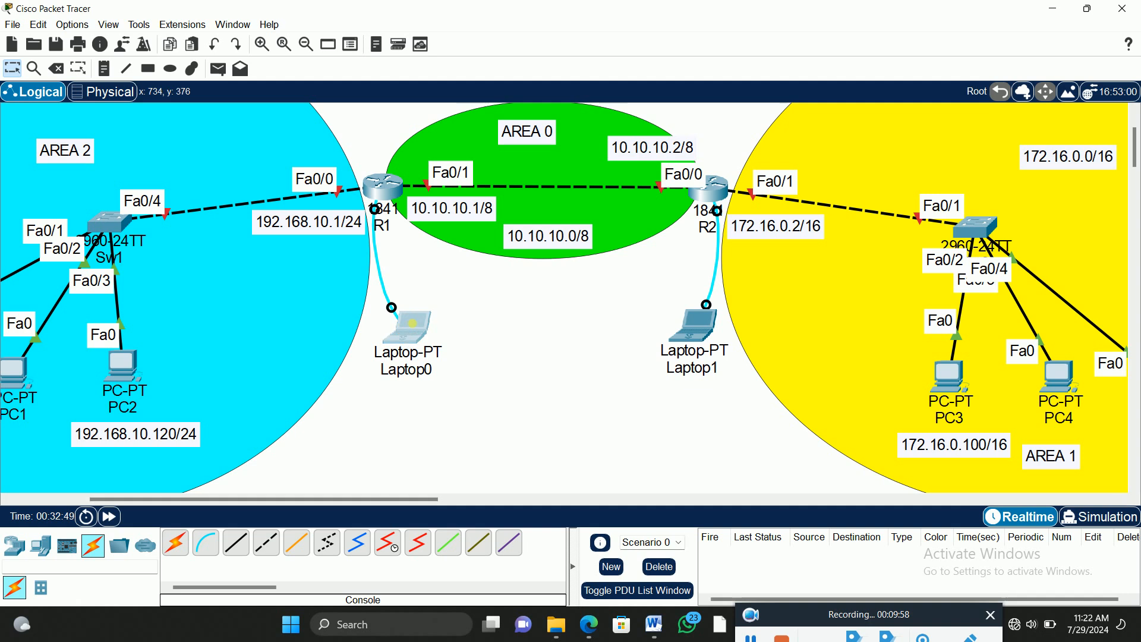
{"action": "left_click", "coordinate": [420, 340]}
{"action": "left_click_drag", "start_coordinate": [548, 100], "coordinate": [681, 43]}
{"action": "left_click", "coordinate": [666, 62]}
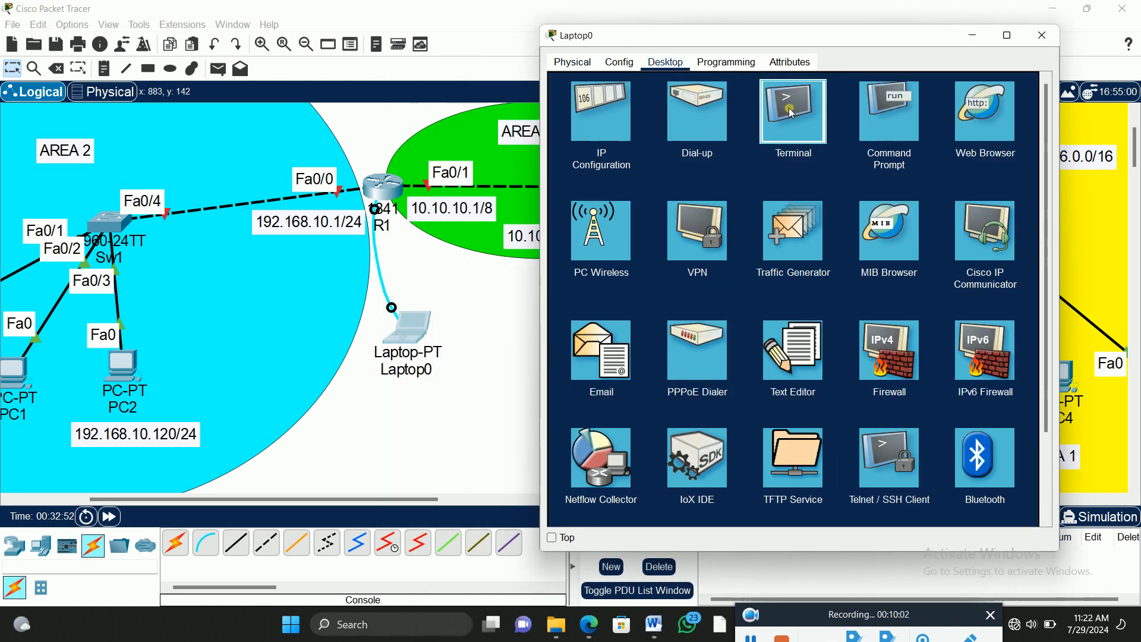
{"action": "left_click", "coordinate": [789, 108]}
{"action": "left_click", "coordinate": [1018, 217]}
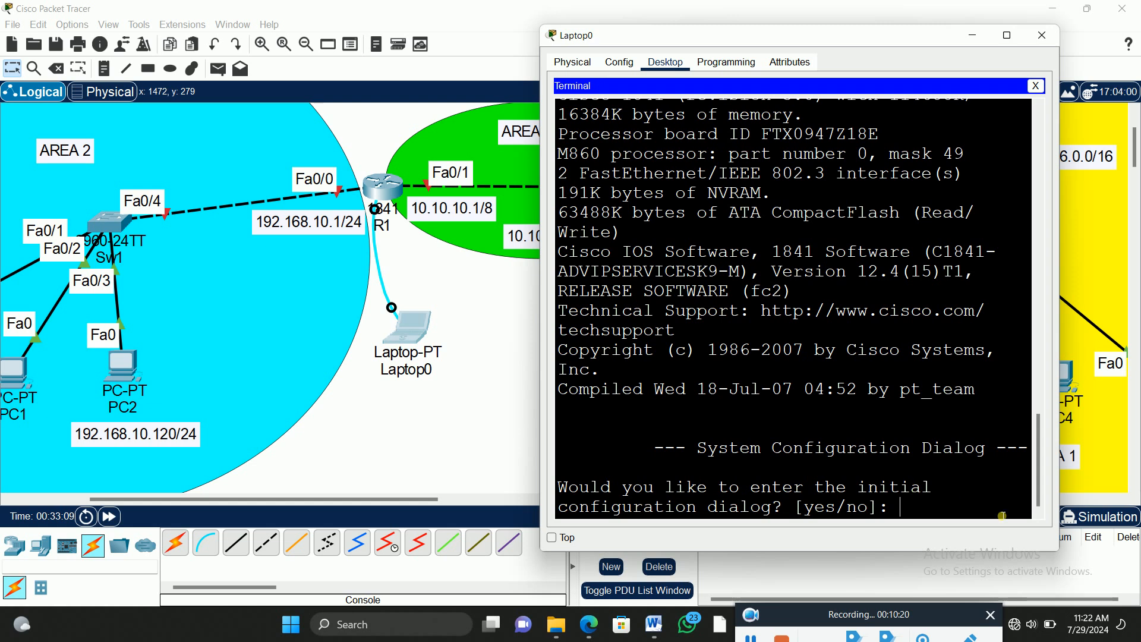
Step: Answer "no" to R1's initial configuration dialog and enter privileged mode with the enable command
{"action": "left_click_drag", "start_coordinate": [961, 508], "coordinate": [962, 500]}
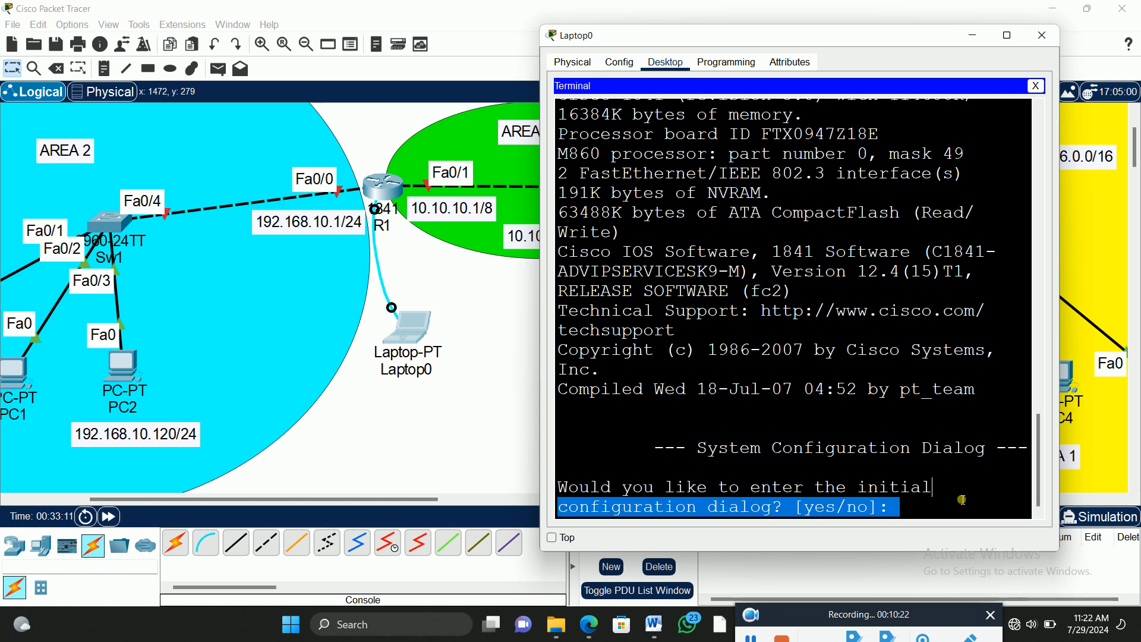
{"action": "type", "text": "no"}
{"action": "key", "text": "Return"}
{"action": "key", "text": "Return"}
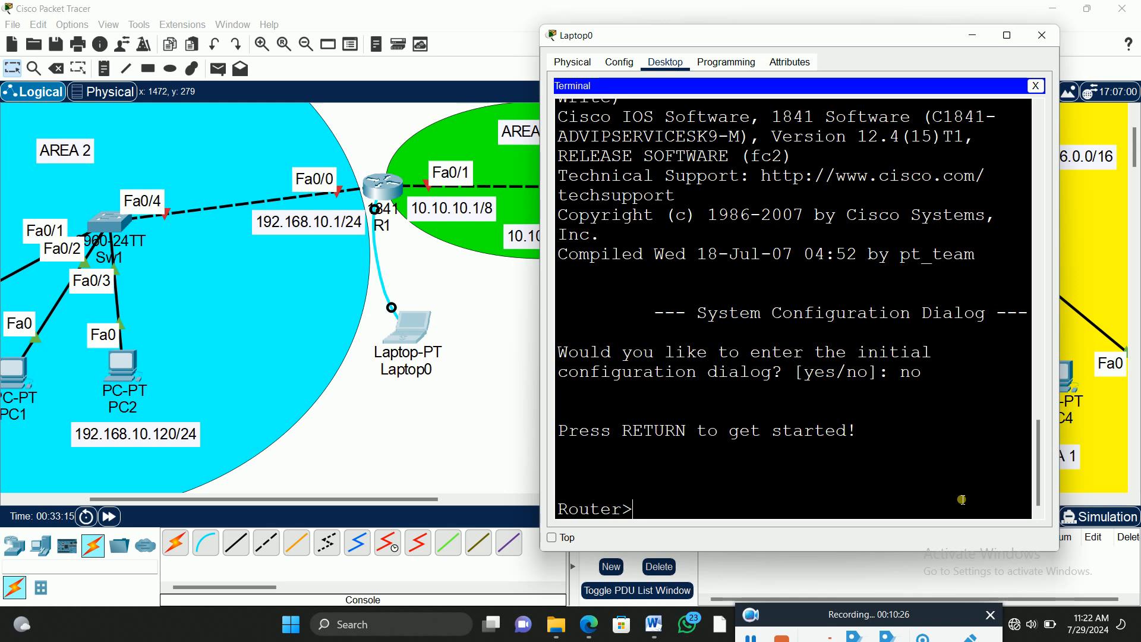
{"action": "type", "text": "en"}
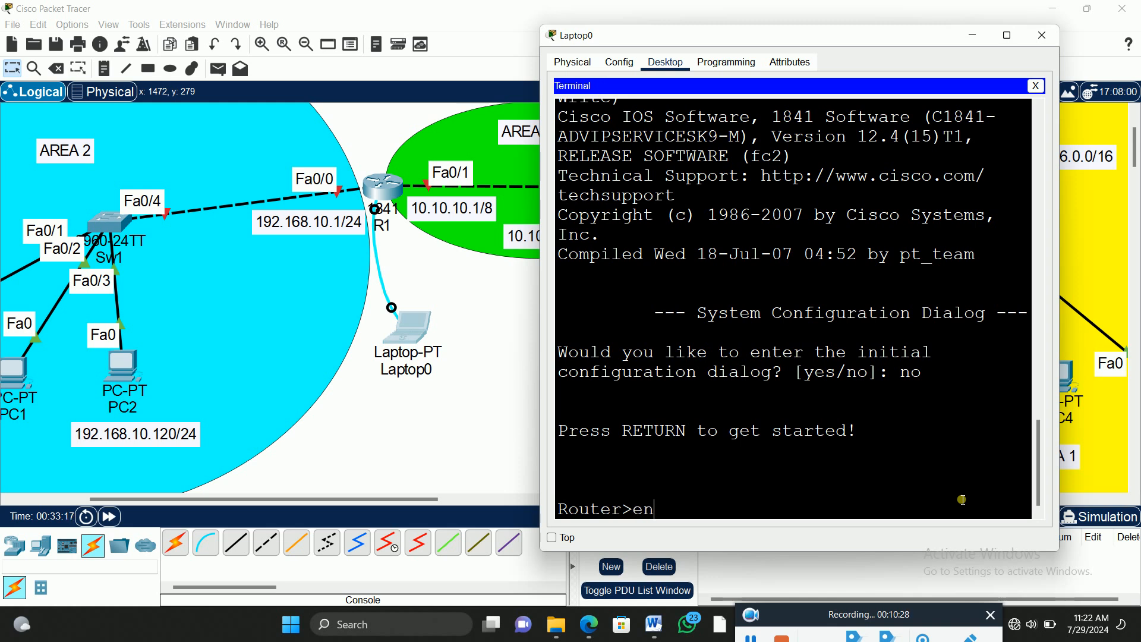
{"action": "key", "text": "Tab"}
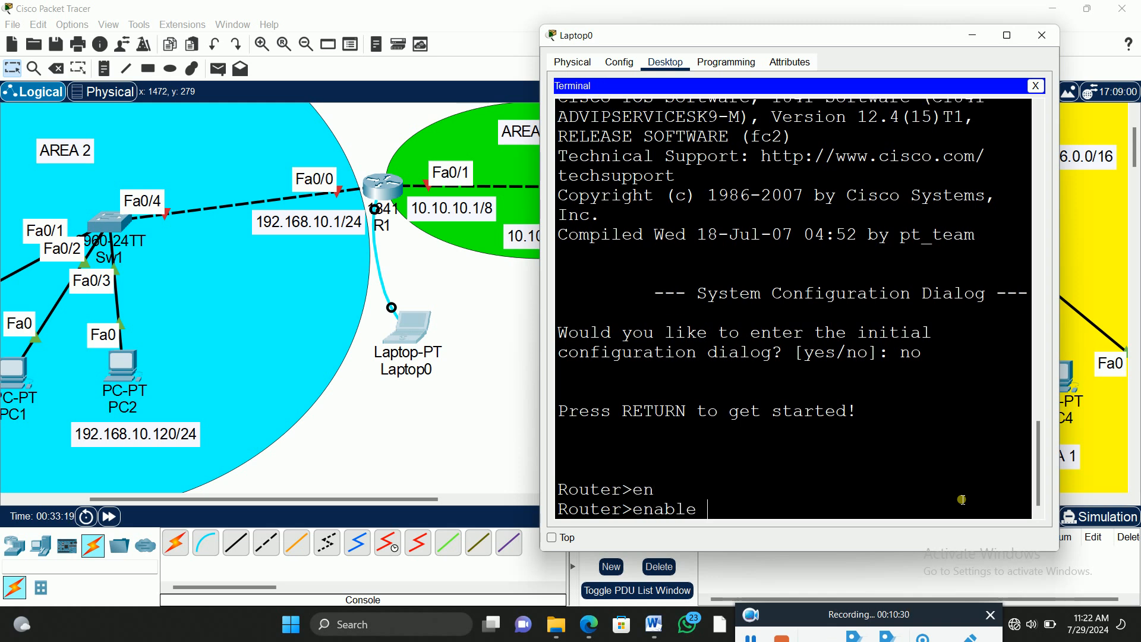
{"action": "key", "text": "Return"}
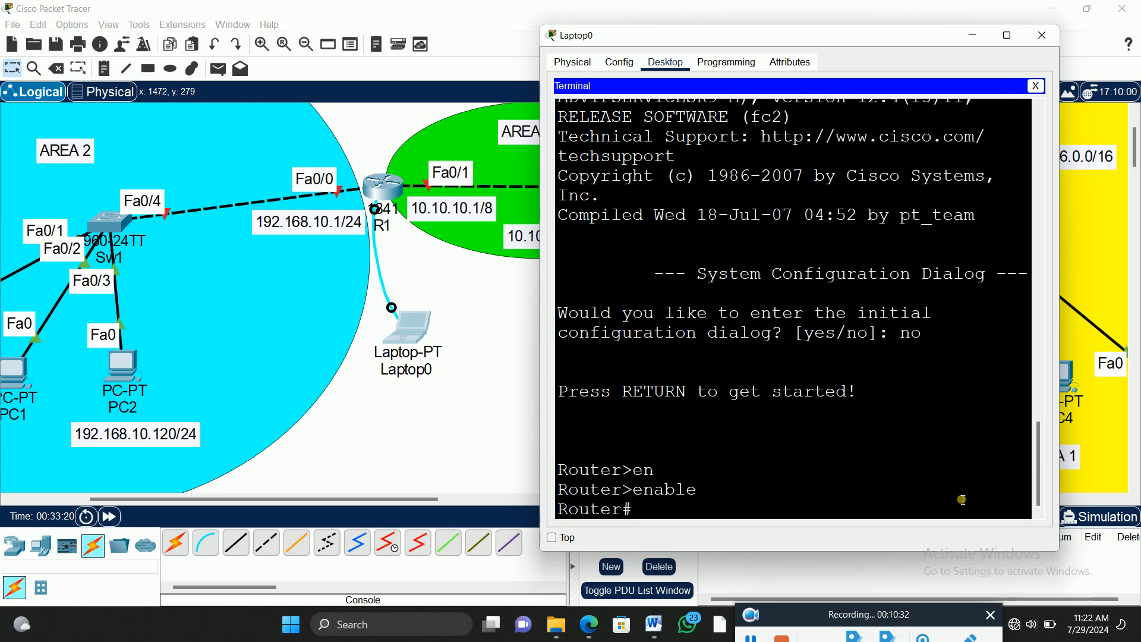
Step: Enter global configuration mode on the router with the configure terminal command
{"action": "type", "text": "confi"}
{"action": "key", "text": "Tab"}
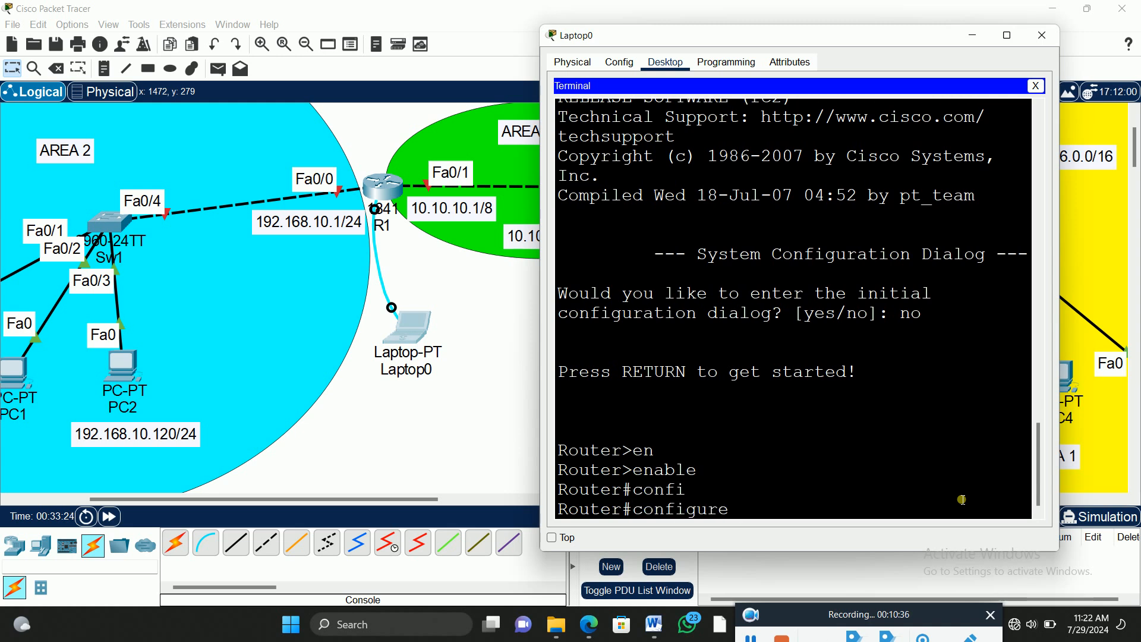
{"action": "type", "text": "te"}
{"action": "key", "text": "Tab"}
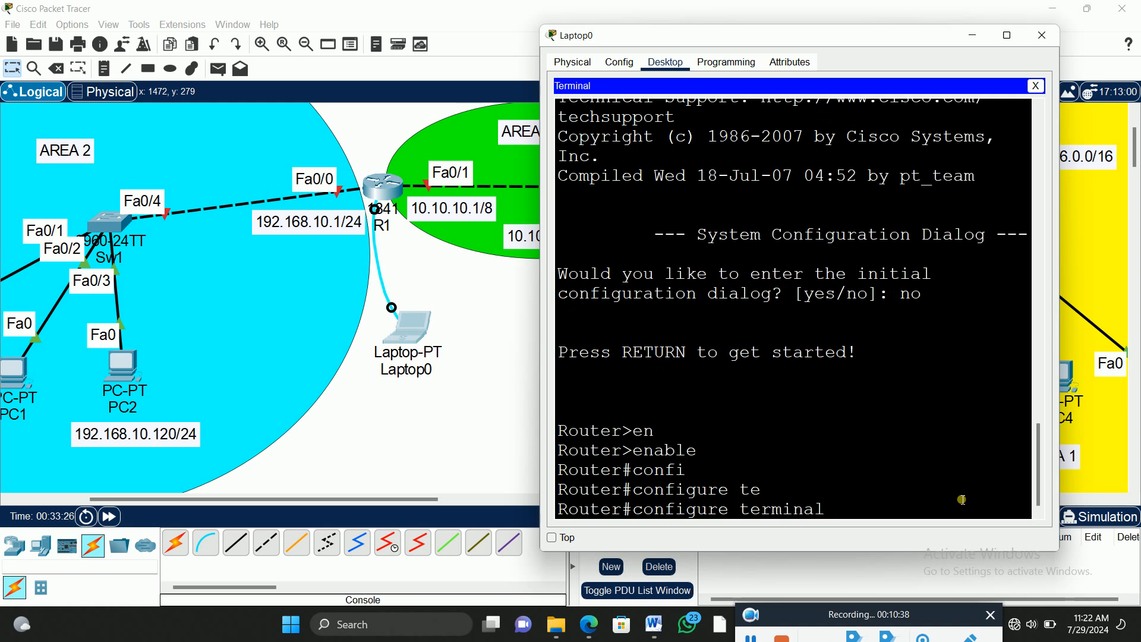
{"action": "key", "text": "Return"}
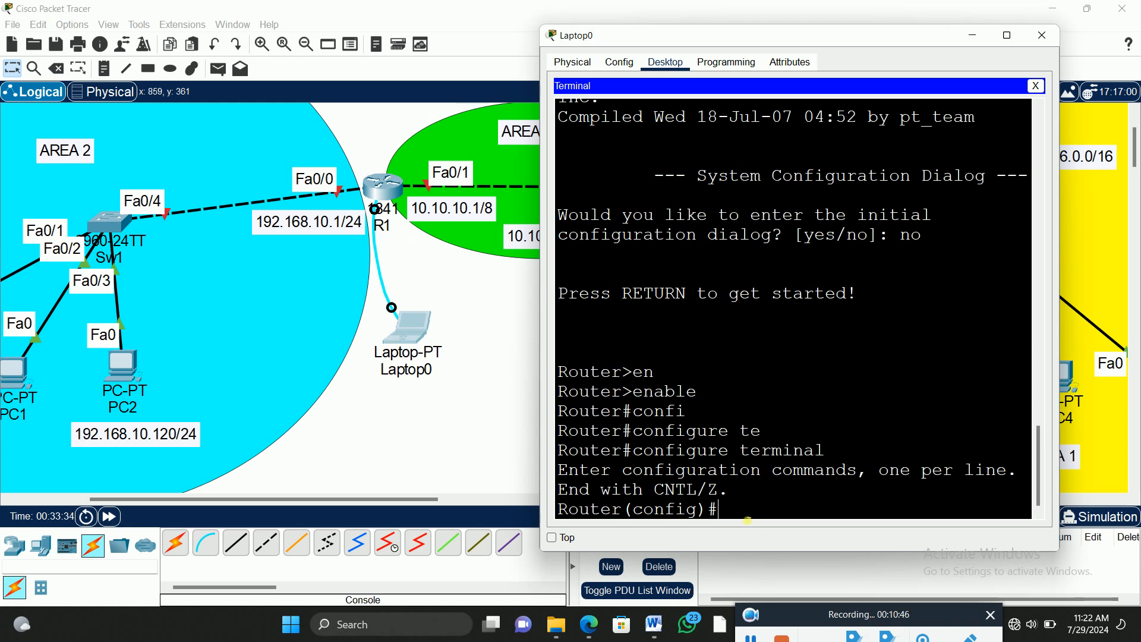
Step: Set the router's hostname to R1
{"action": "type", "text": "host"}
{"action": "key", "text": "Tab"}
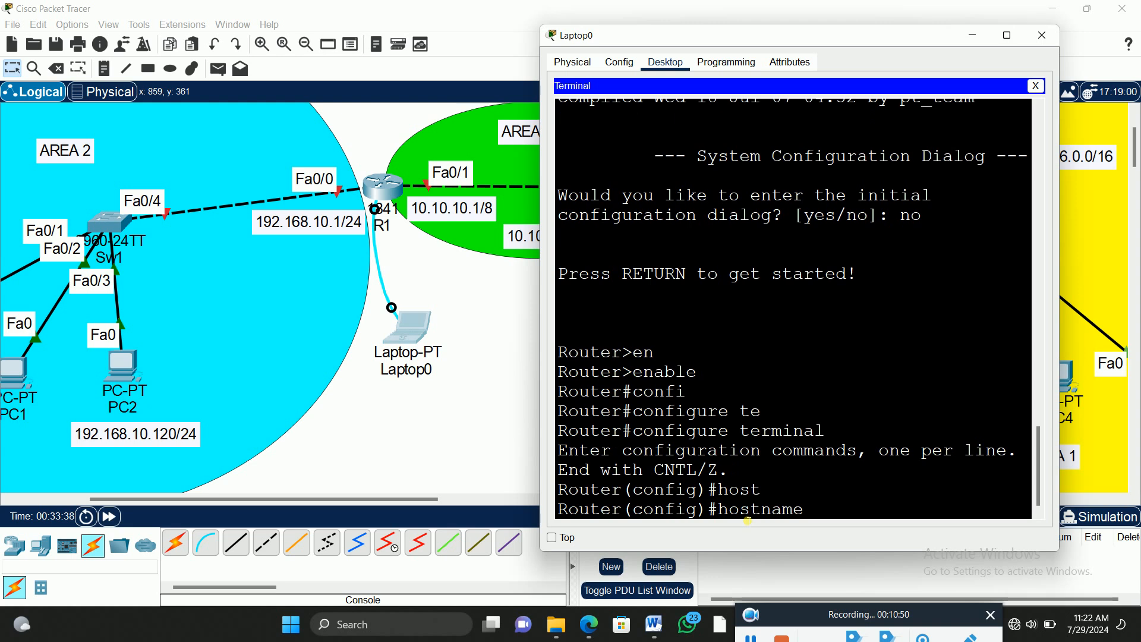
{"action": "type", "text": "R1"}
{"action": "key", "text": "Return"}
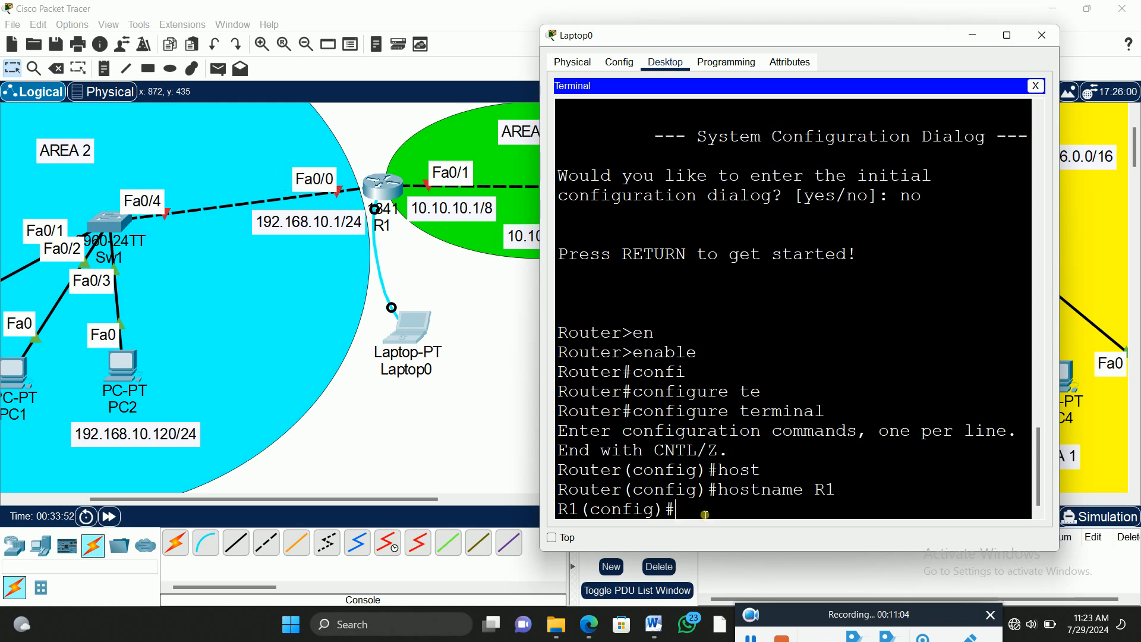
Step: Assign IP address 192.168.10.1 with subnet mask 255.255.255.0 to R1's interface fa0/0
{"action": "type", "text": "int fa0/0"}
{"action": "key", "text": "Return"}
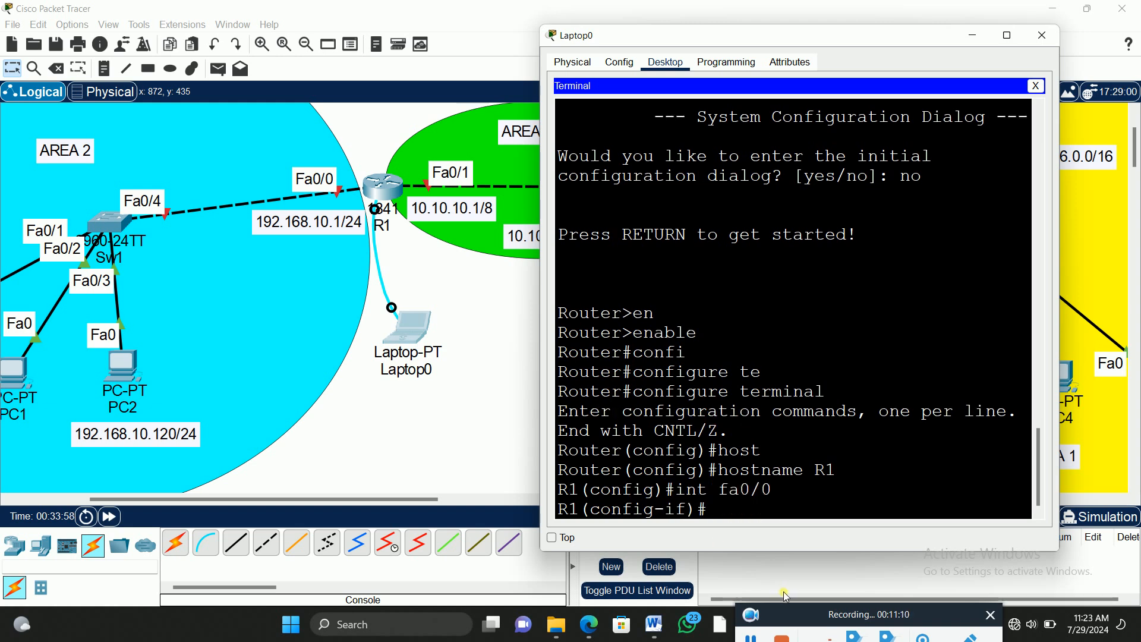
{"action": "type", "text": "ip add"}
{"action": "key", "text": "Tab"}
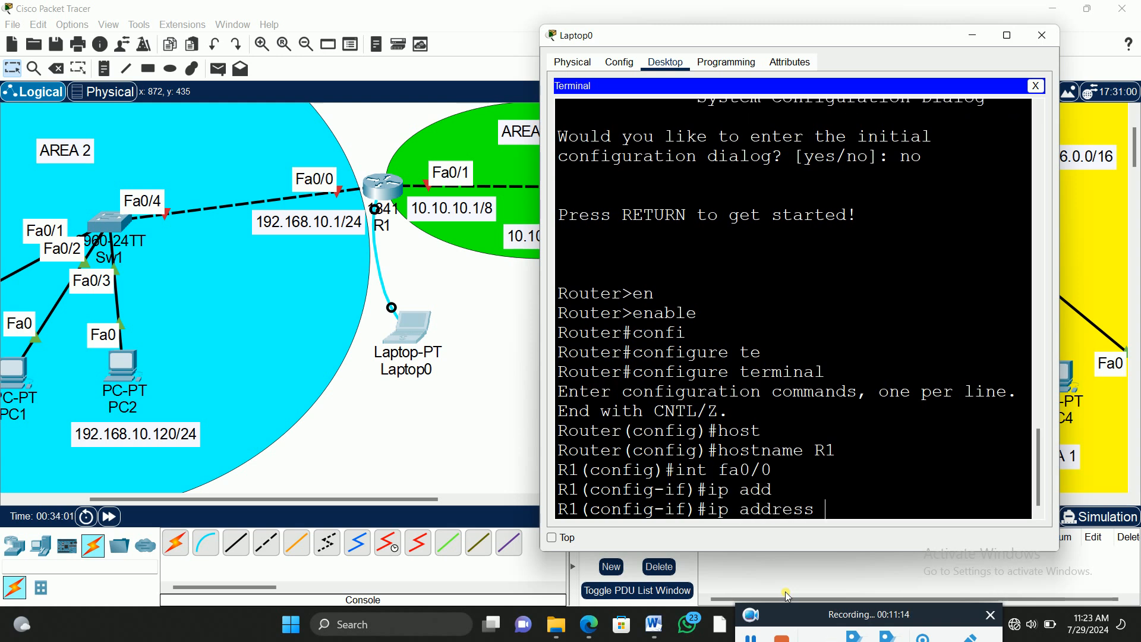
{"action": "type", "text": "192.168.10.1 255.255.255.0"}
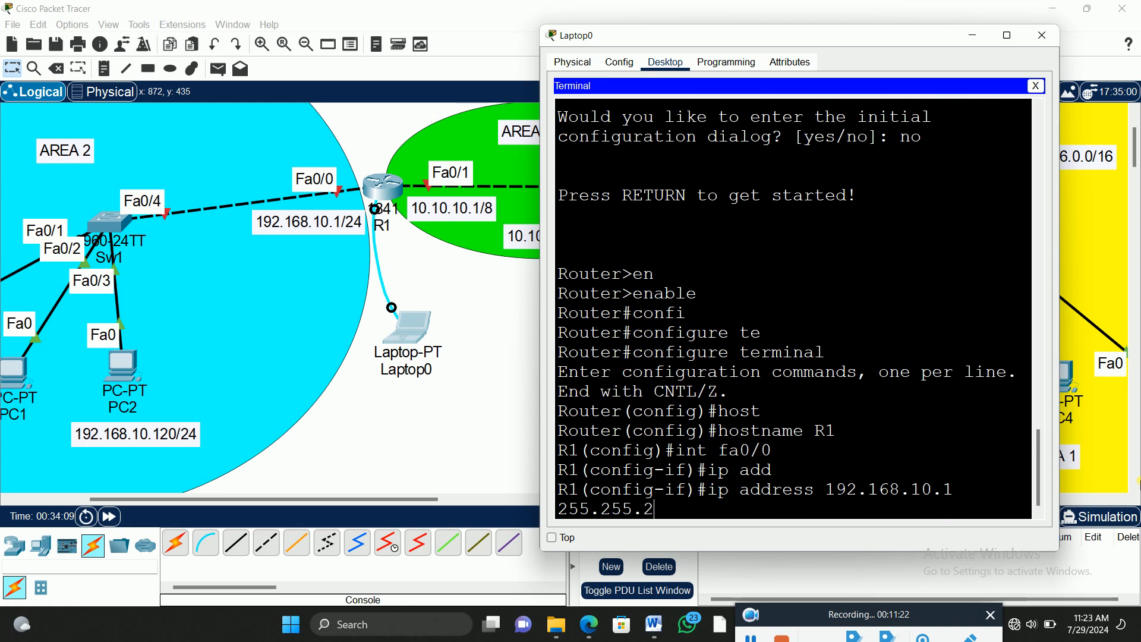
{"action": "key", "text": "Return"}
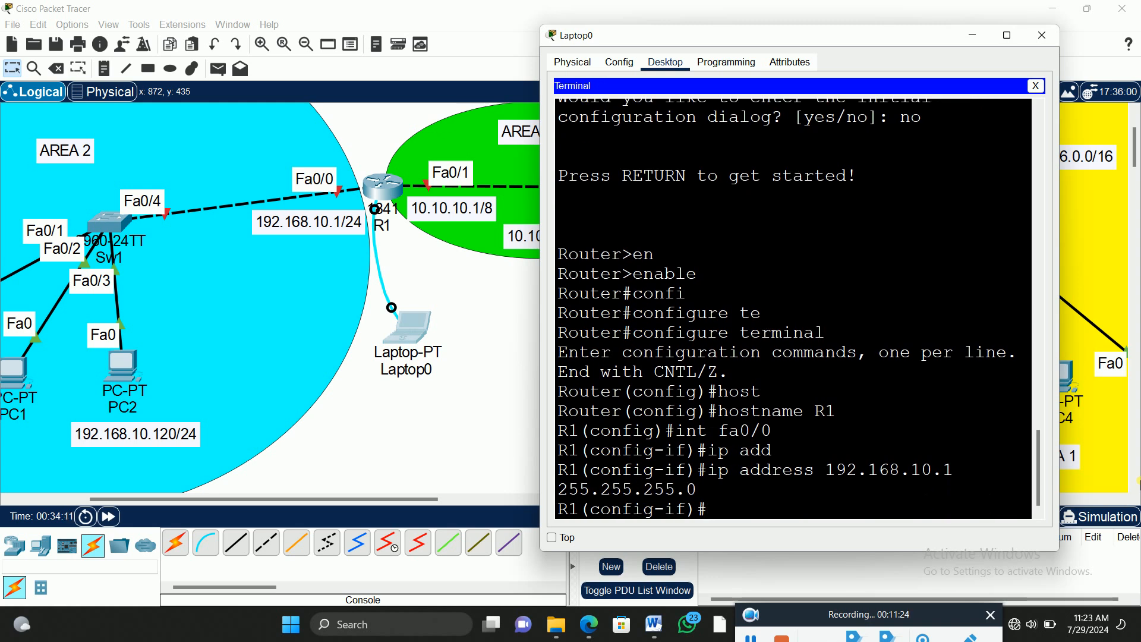
Step: Enable R1's interface fa0/0 with the no shut command
{"action": "type", "text": "no shut"}
{"action": "key", "text": "Return"}
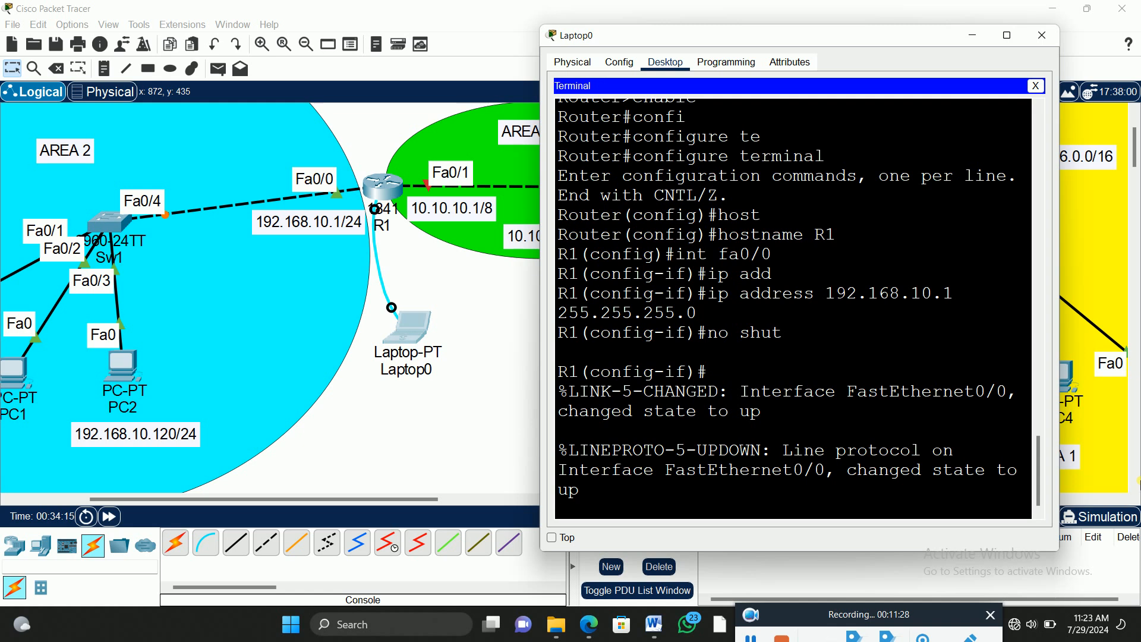
{"action": "key", "text": "Return"}
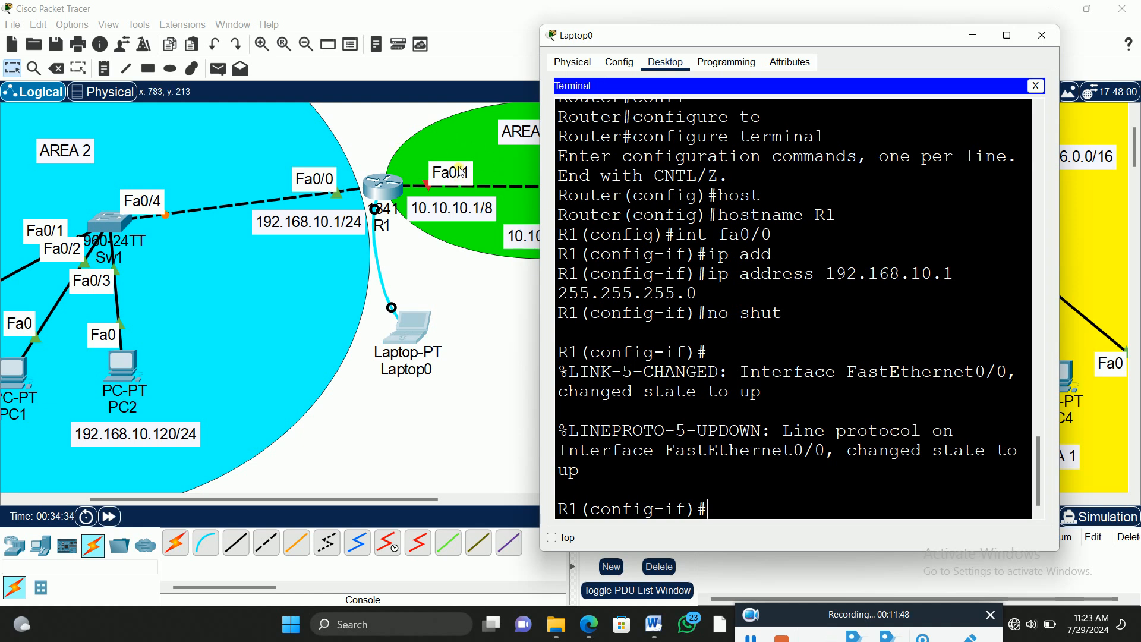
Step: Assign IP address 10.10.10.1 with subnet mask 255.0.0.0 to R1's interface fa0/1
{"action": "left_click_drag", "start_coordinate": [654, 32], "coordinate": [729, 25]}
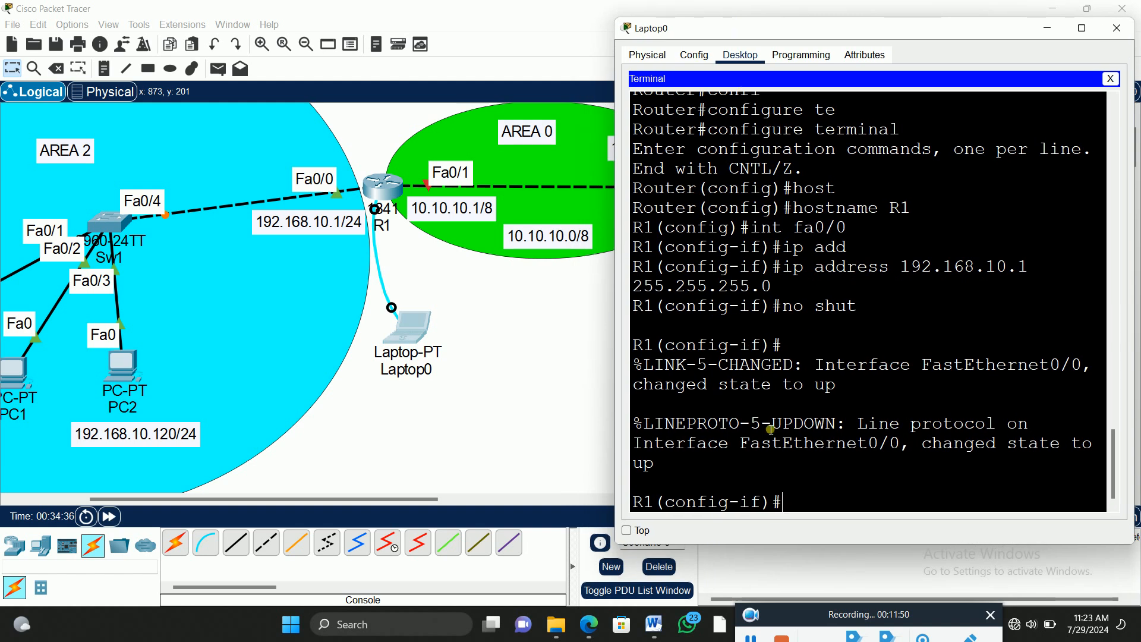
{"action": "left_click", "coordinate": [797, 502]}
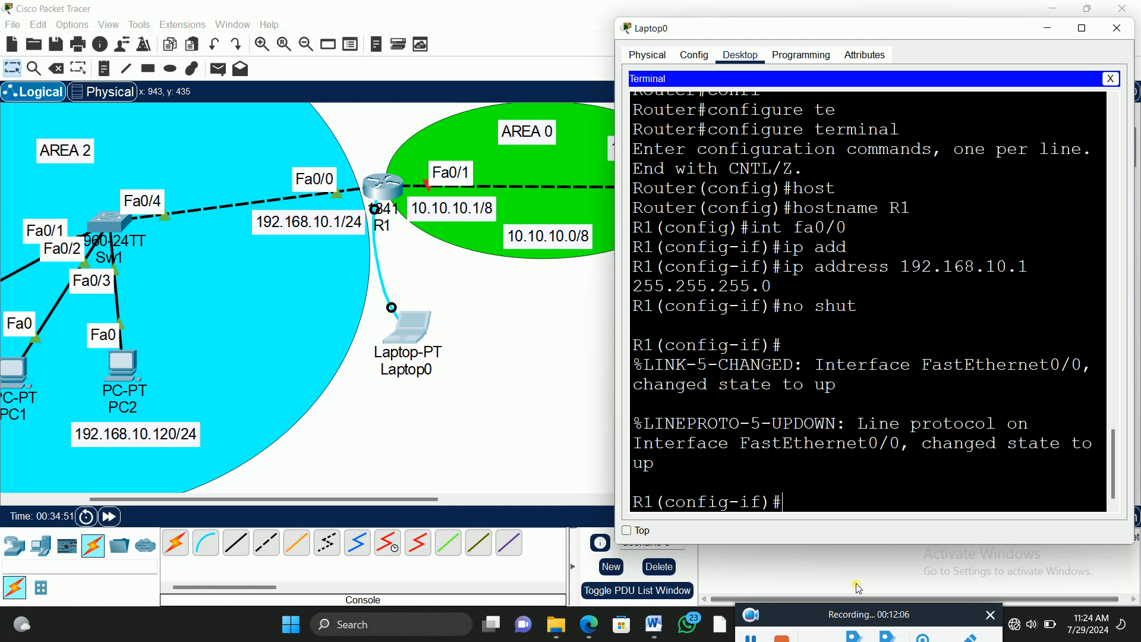
{"action": "left_click", "coordinate": [834, 517]}
{"action": "type", "text": "i"}
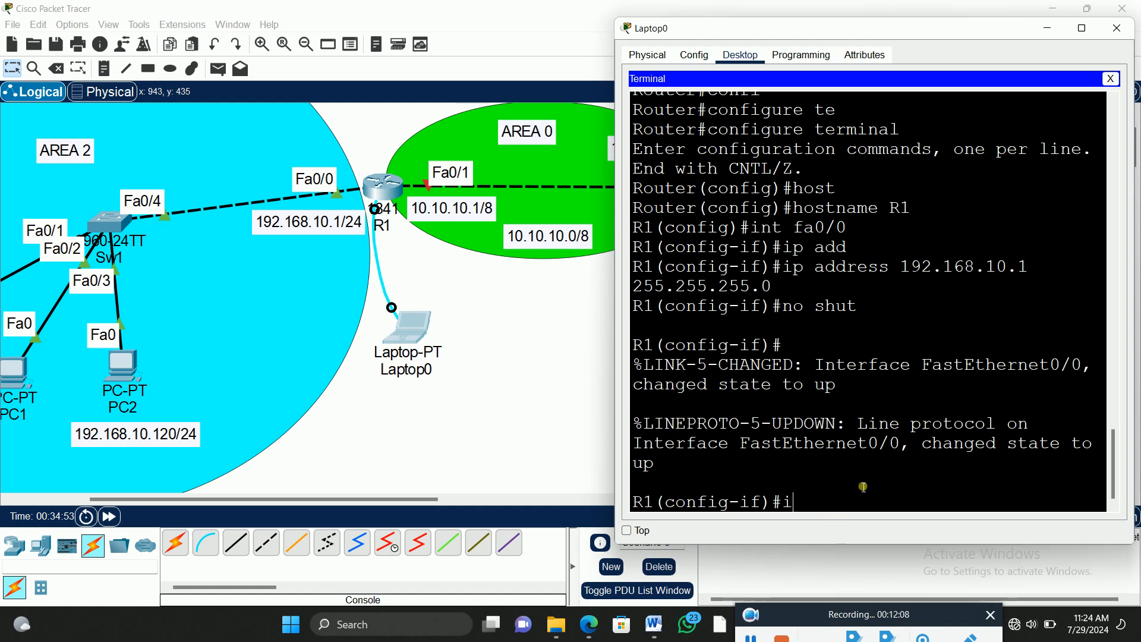
{"action": "type", "text": "nt fa0/1"}
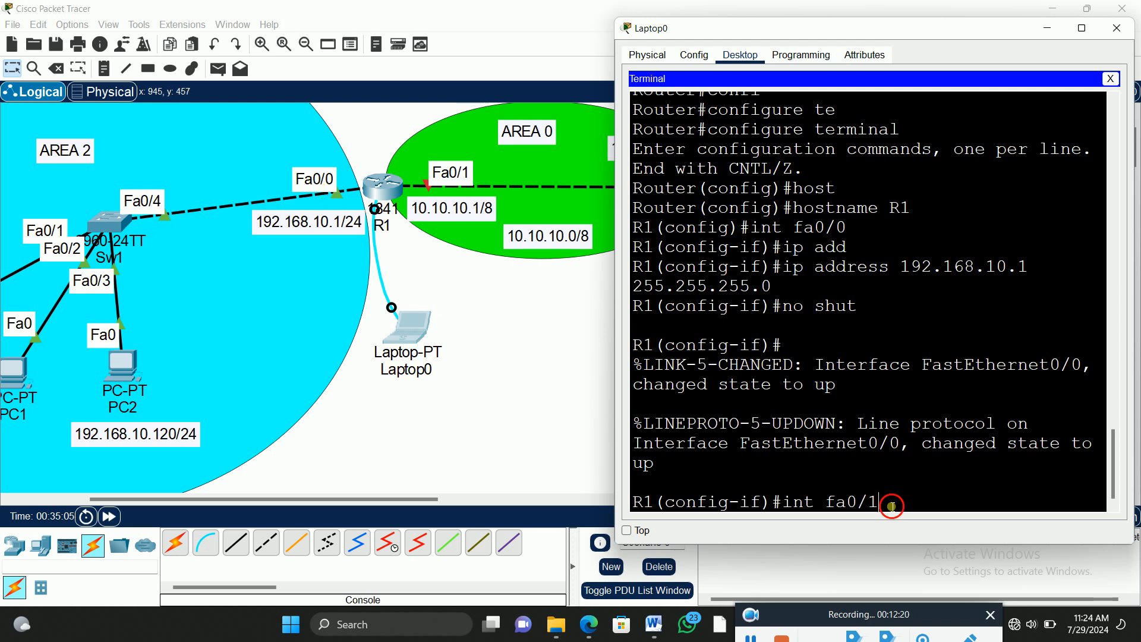
{"action": "key", "text": "Return"}
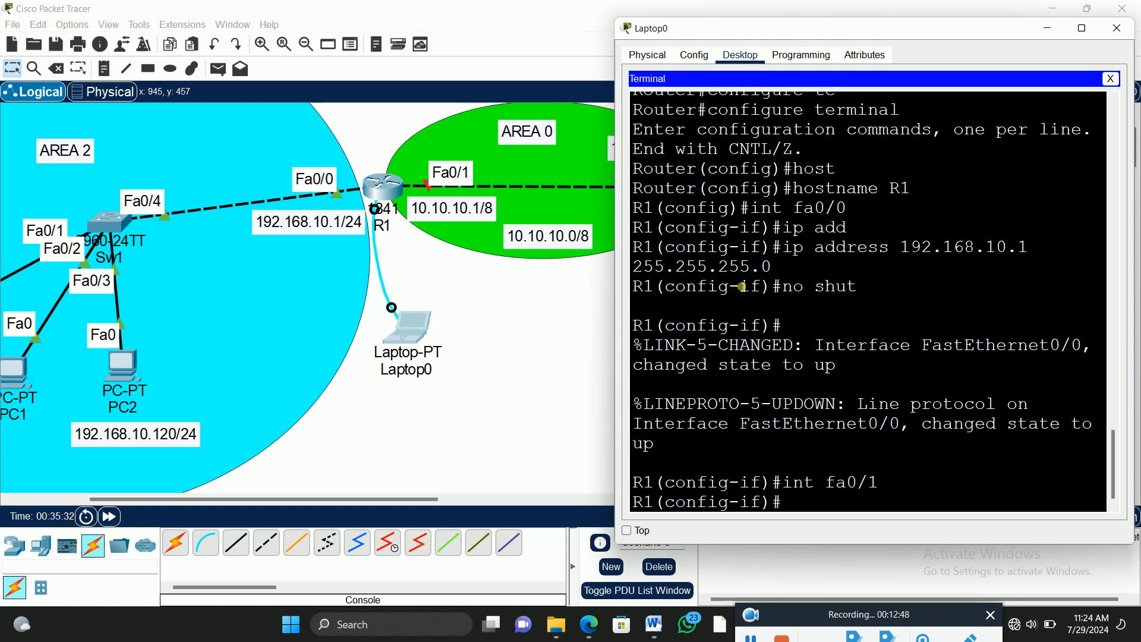
{"action": "type", "text": "ip add"}
{"action": "key", "text": "Tab"}
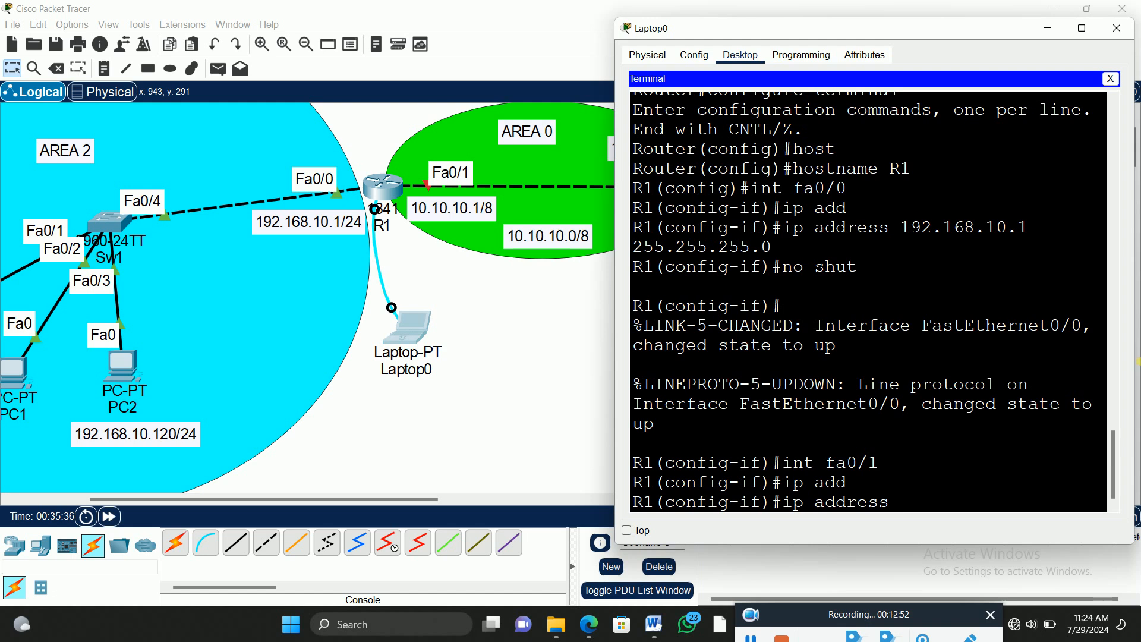
{"action": "type", "text": "10.10.10.1 255.0.0.0"}
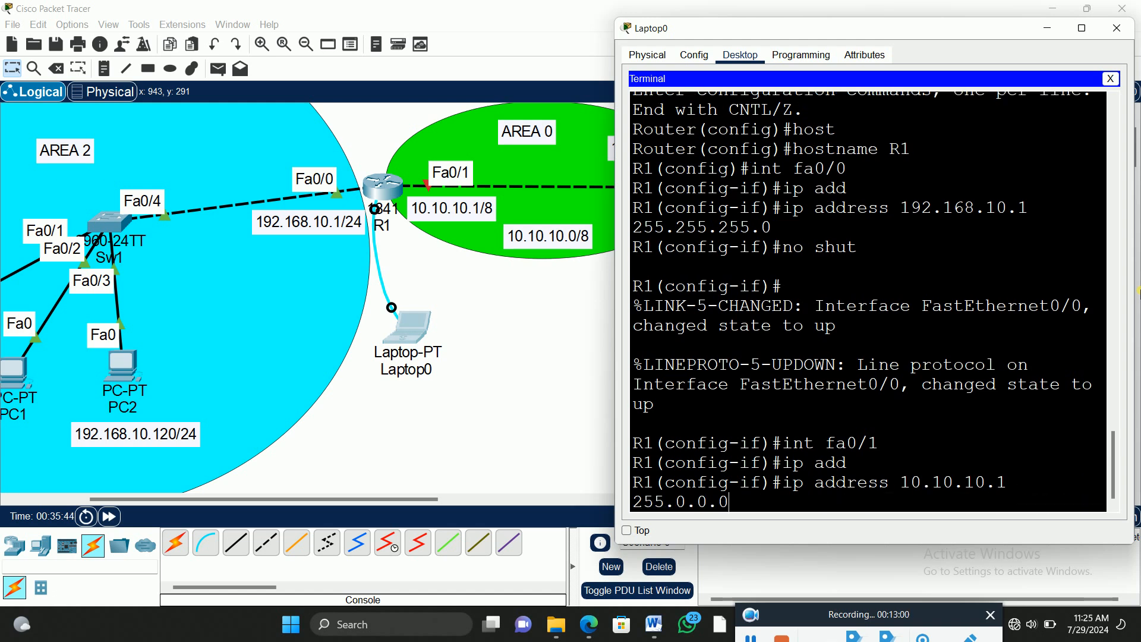
{"action": "key", "text": "Return"}
Step: Enable R1's interface fa0/1 with the no shut command
{"action": "type", "text": "no shut"}
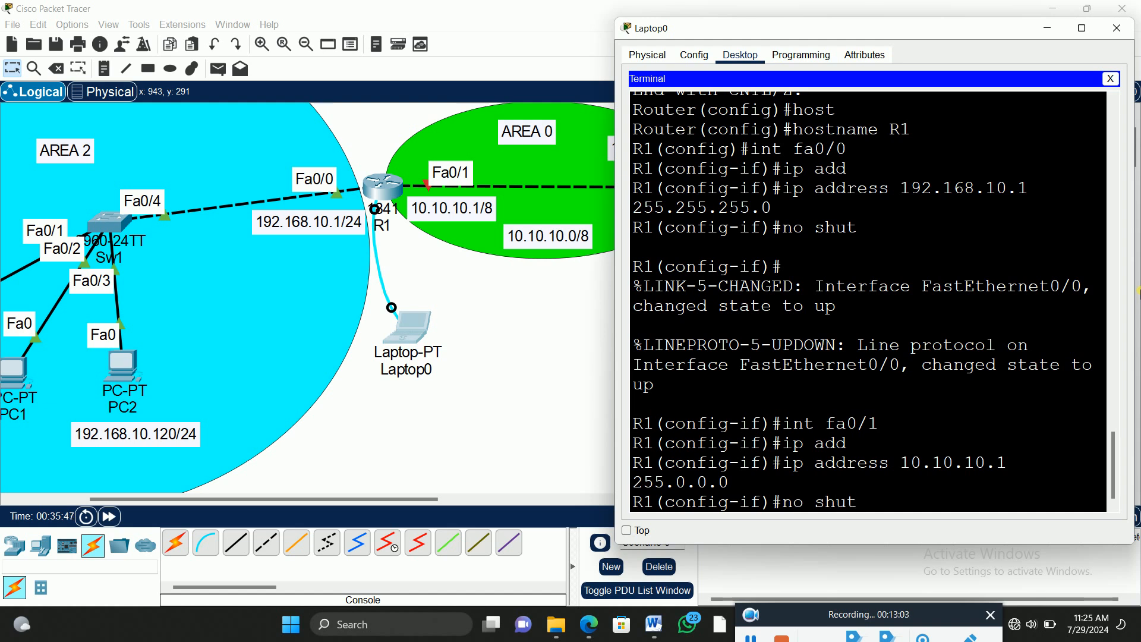
{"action": "key", "text": "Return"}
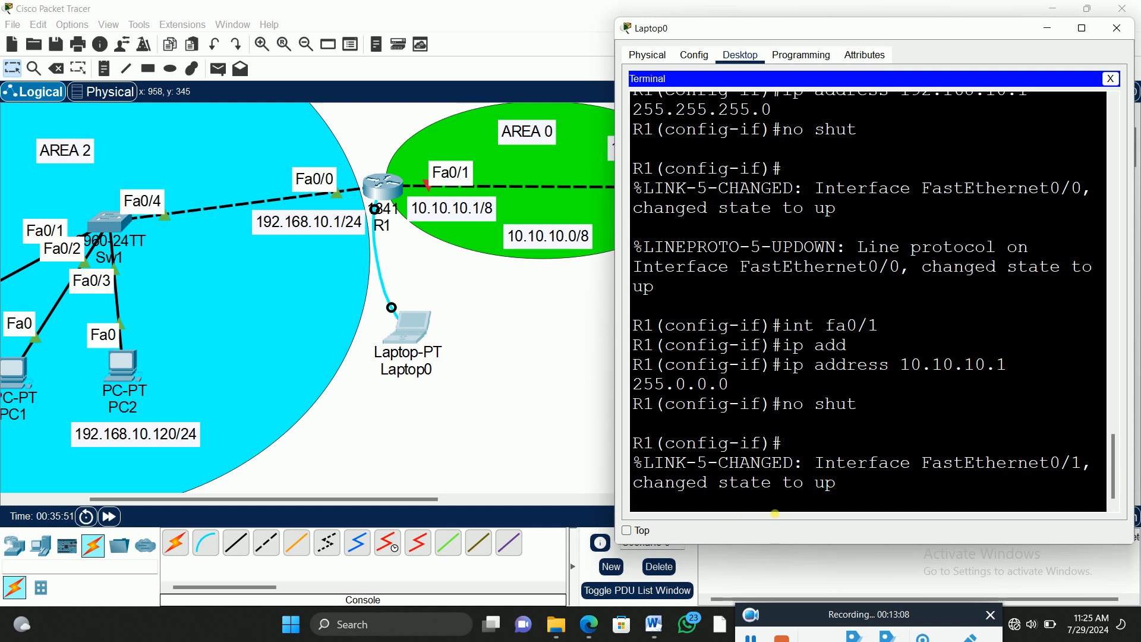
{"action": "key", "text": "Return"}
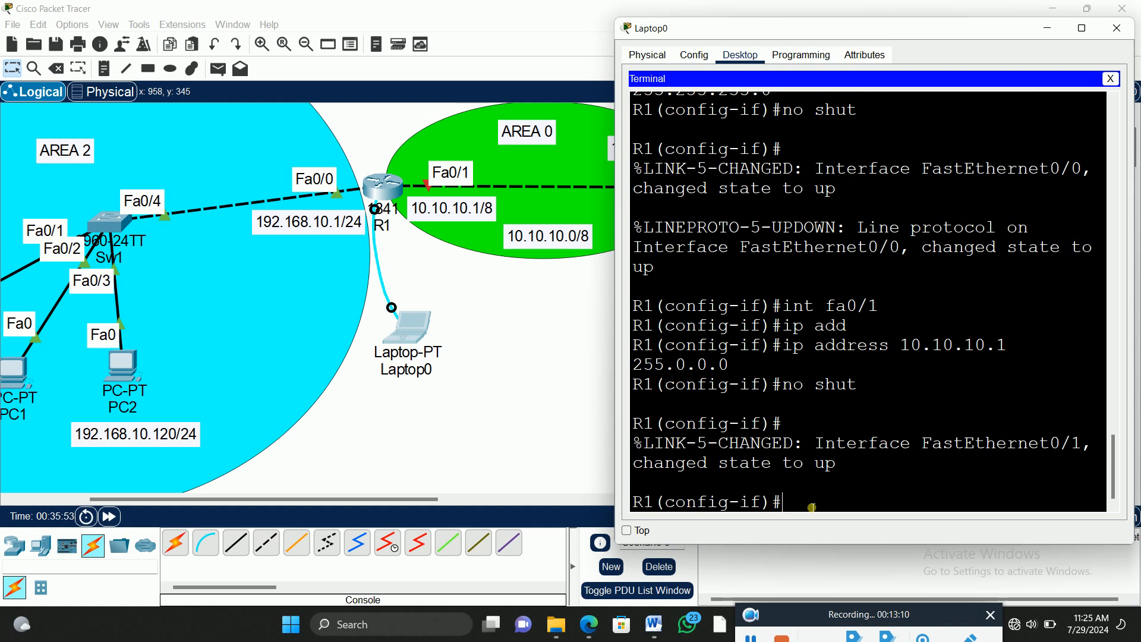
Step: Return R1 to global configuration mode and save the configuration with the do wr command
{"action": "type", "text": "exit"}
{"action": "key", "text": "Return"}
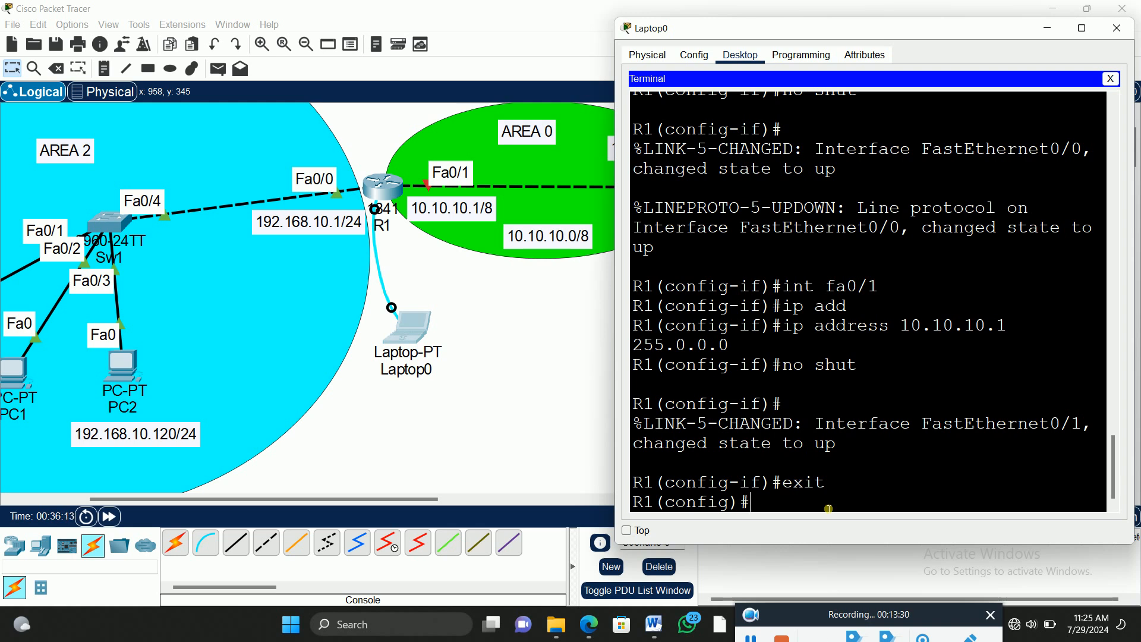
{"action": "type", "text": "do wr"}
{"action": "key", "text": "Return"}
{"action": "key", "text": "Return"}
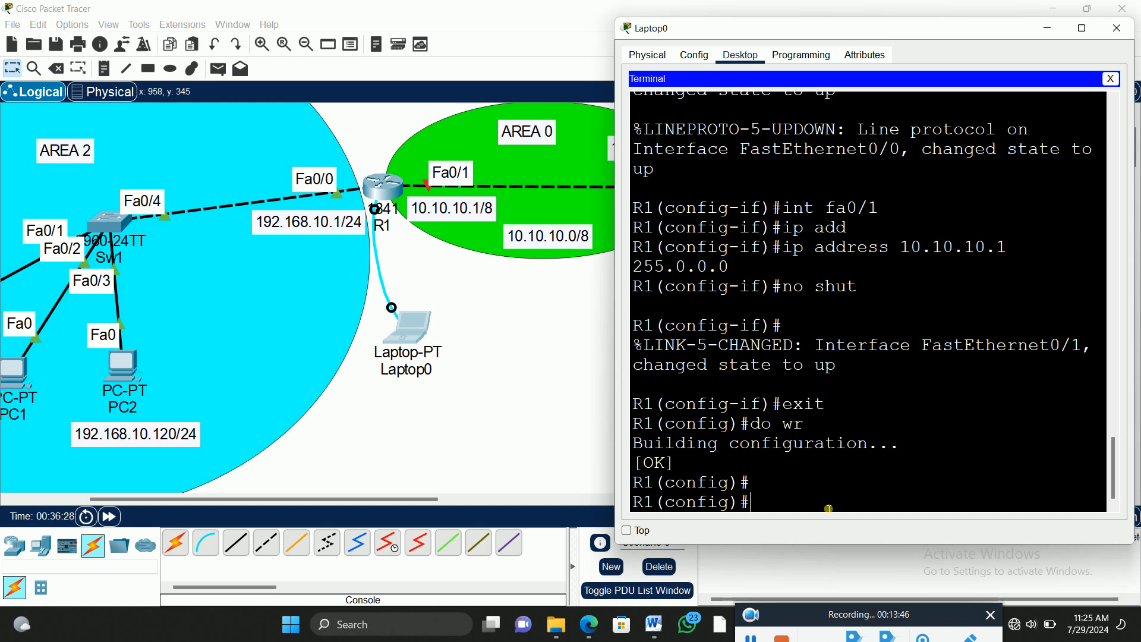
Step: Exit to privileged mode on R1 and save the configuration with the wr command
{"action": "type", "text": "exit"}
{"action": "key", "text": "Return"}
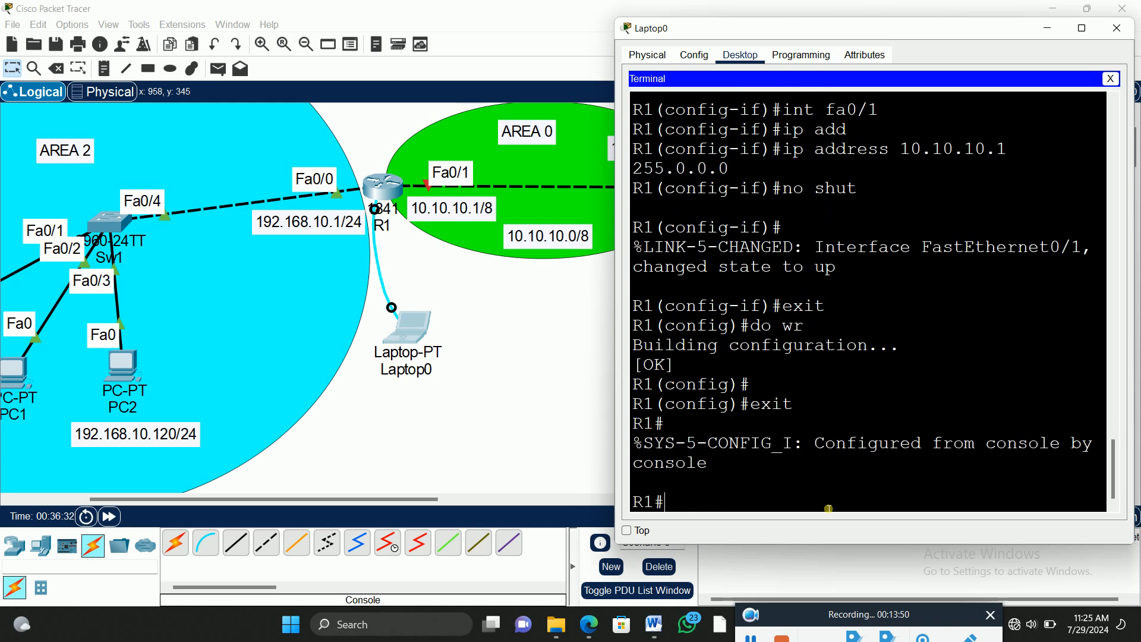
{"action": "type", "text": "wr"}
{"action": "key", "text": "Return"}
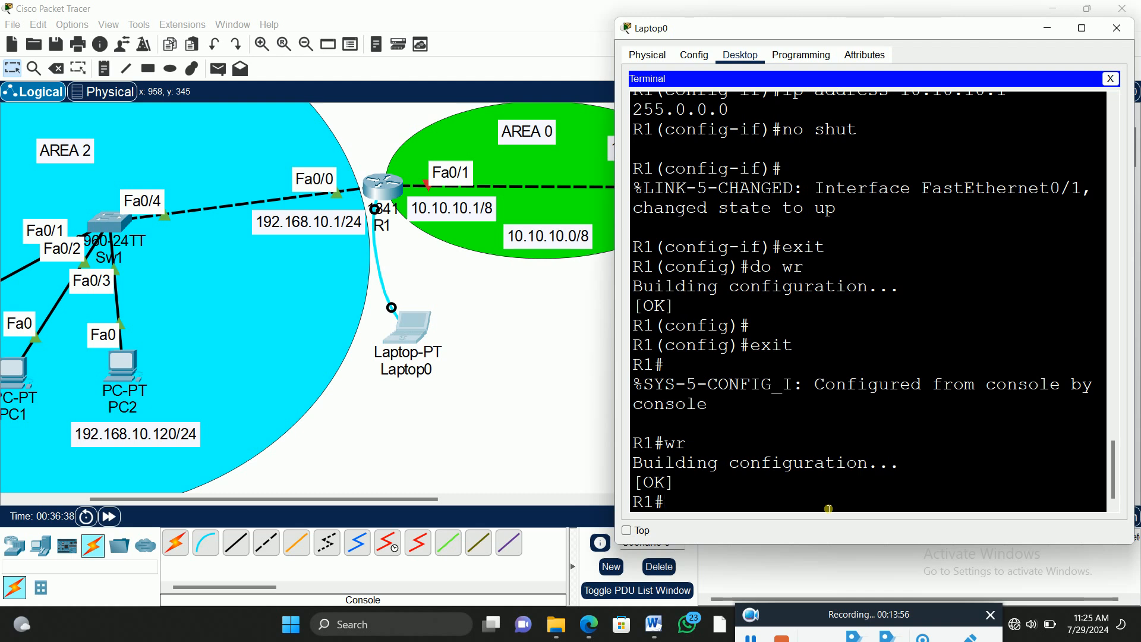
Step: Save R1's configuration with copy running-config startup-config, accepting the default destination filename
{"action": "type", "text": "copy"}
{"action": "key", "text": "Tab"}
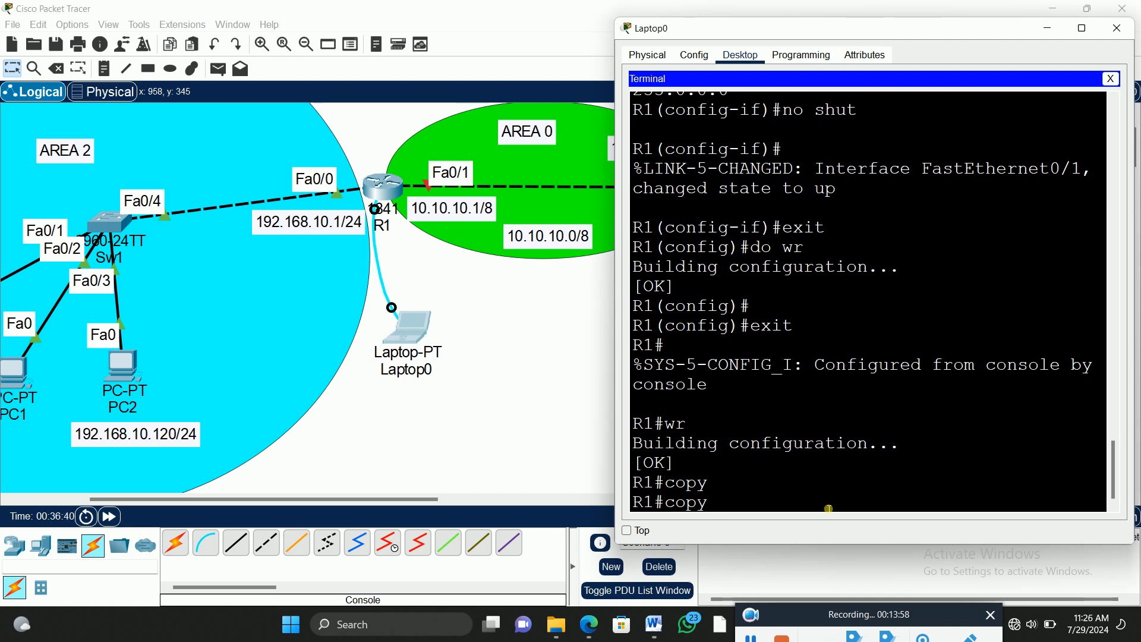
{"action": "type", "text": "run"}
{"action": "key", "text": "Tab"}
{"action": "type", "text": "star"}
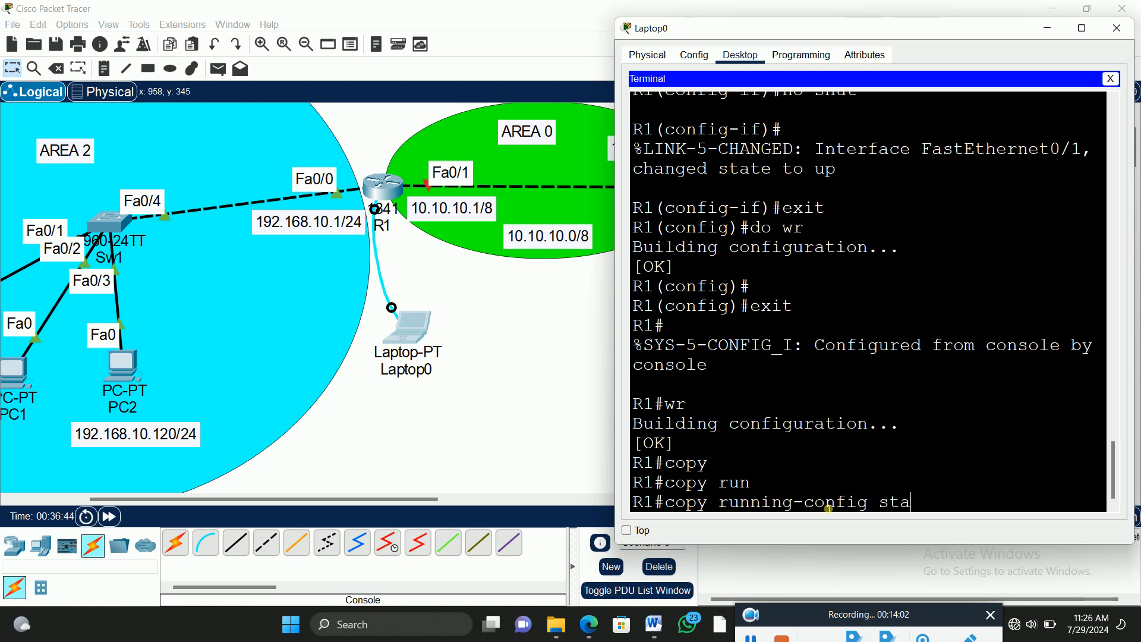
{"action": "key", "text": "Tab"}
{"action": "key", "text": "Return"}
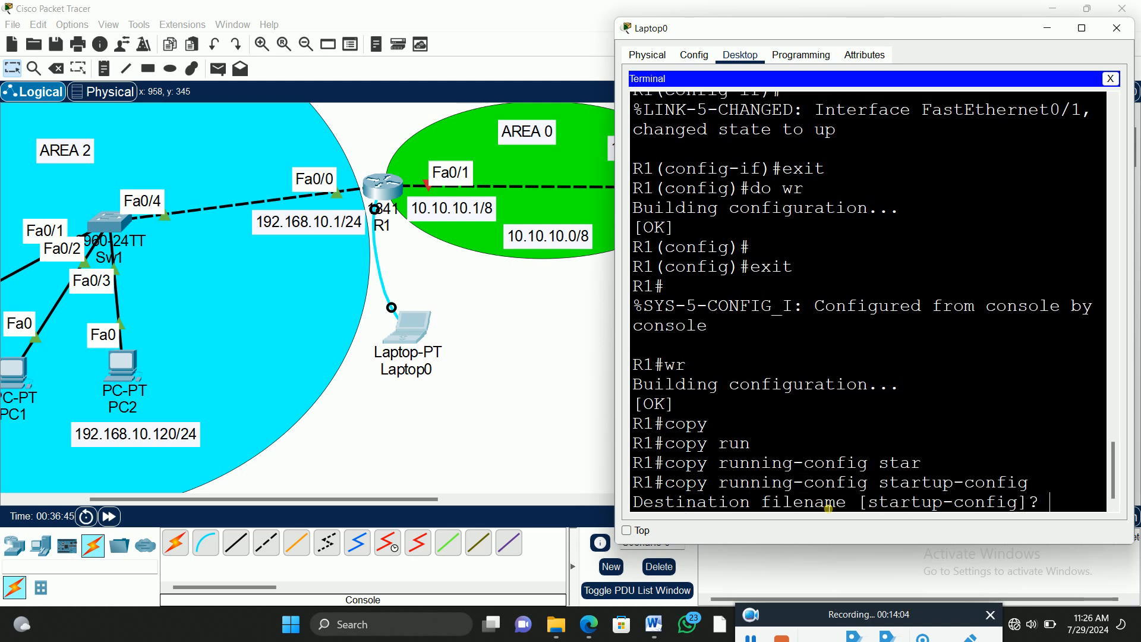
{"action": "key", "text": "Return"}
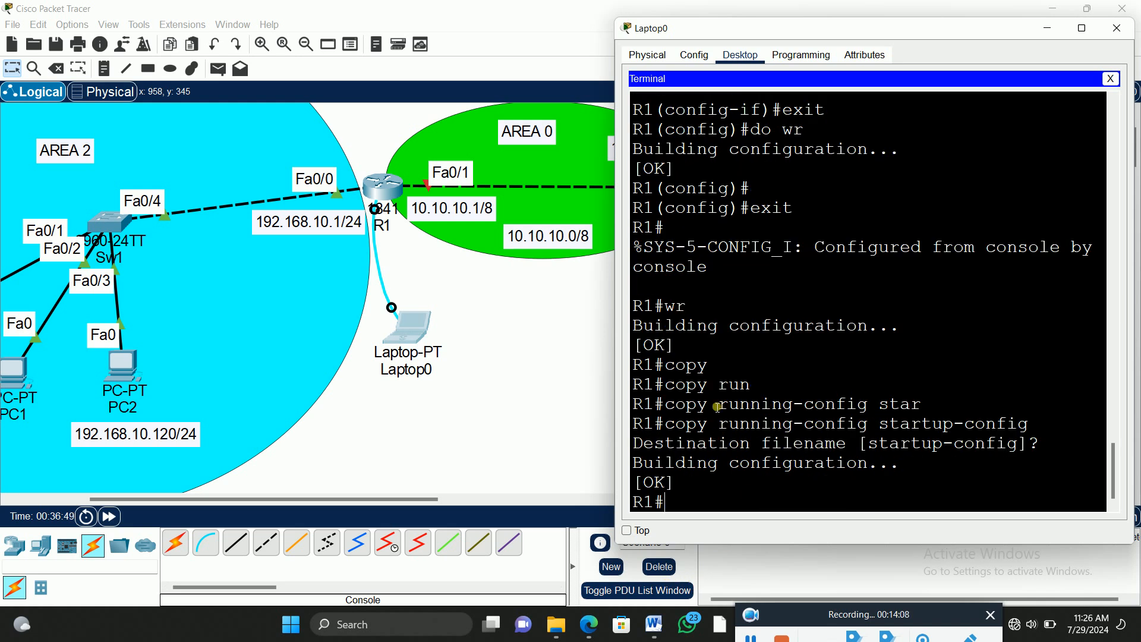
Step: Copy the text "copy running-config startup-config" from the terminal and re-enter global configuration mode with config t
{"action": "left_click_drag", "start_coordinate": [1032, 429], "coordinate": [674, 428]}
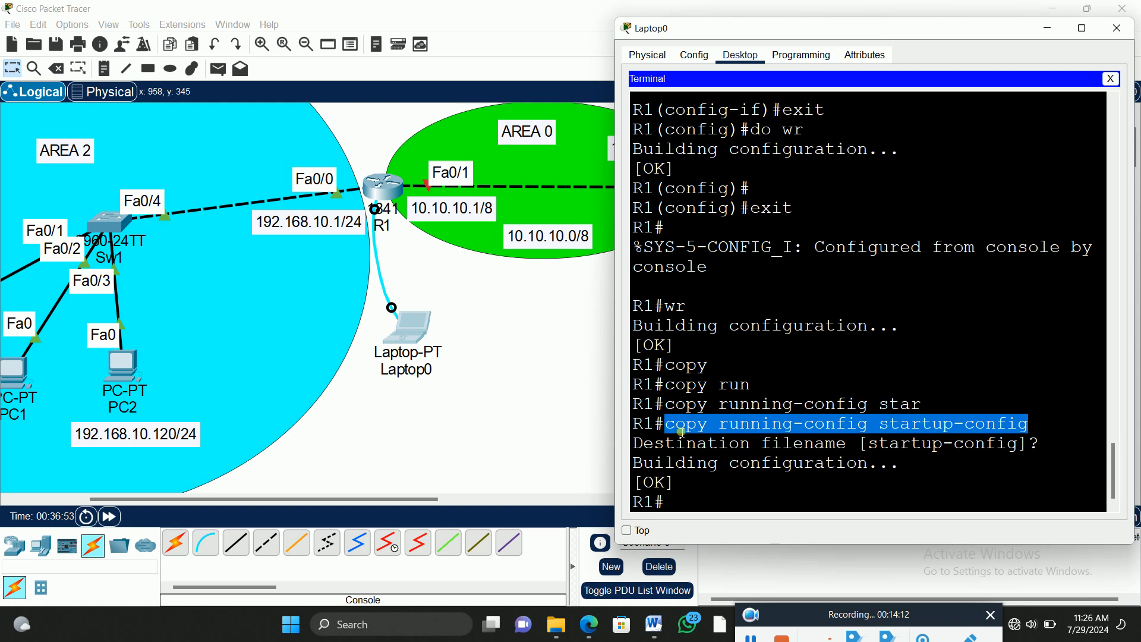
{"action": "right_click", "coordinate": [692, 431]}
{"action": "left_click", "coordinate": [729, 438]}
{"action": "left_click", "coordinate": [685, 505]}
{"action": "type", "text": "config t"}
{"action": "key", "text": "Return"}
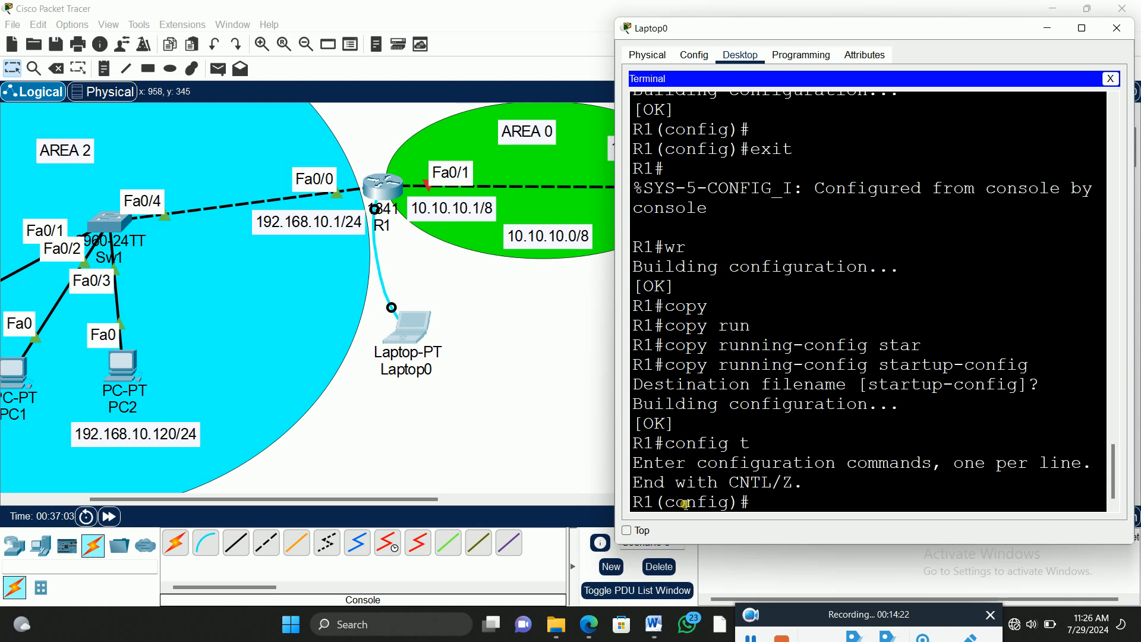
Step: Save from global configuration mode with do copy running-config startup-config, pasting the copied command and accepting the default filename
{"action": "type", "text": "do"}
{"action": "right_click", "coordinate": [832, 494]}
{"action": "left_click", "coordinate": [862, 515]}
{"action": "key", "text": "Return"}
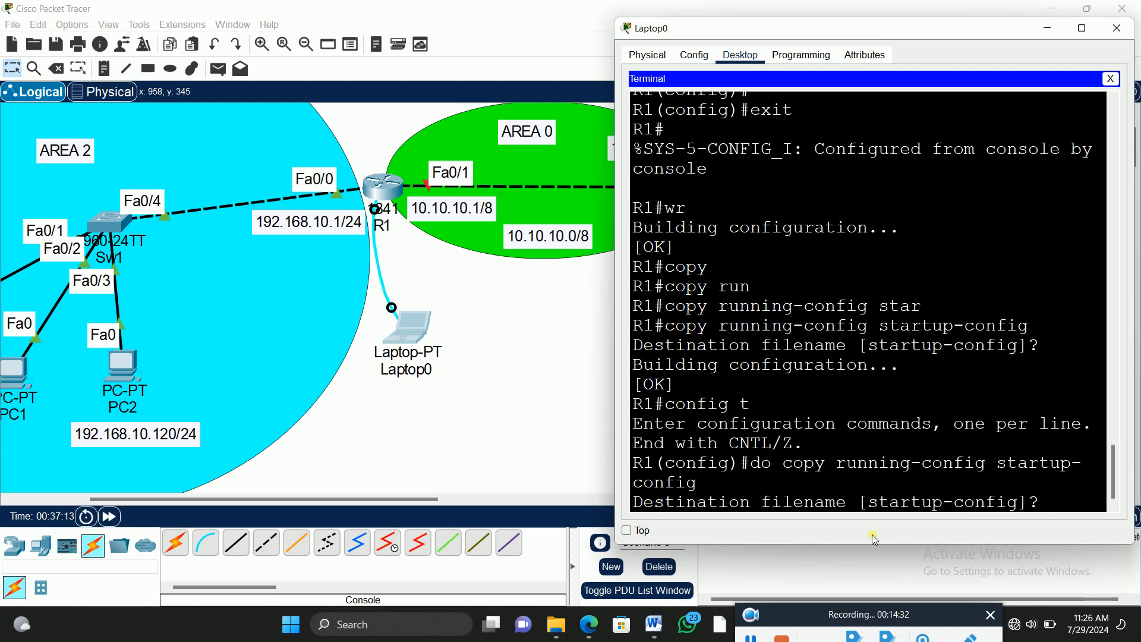
{"action": "key", "text": "Return"}
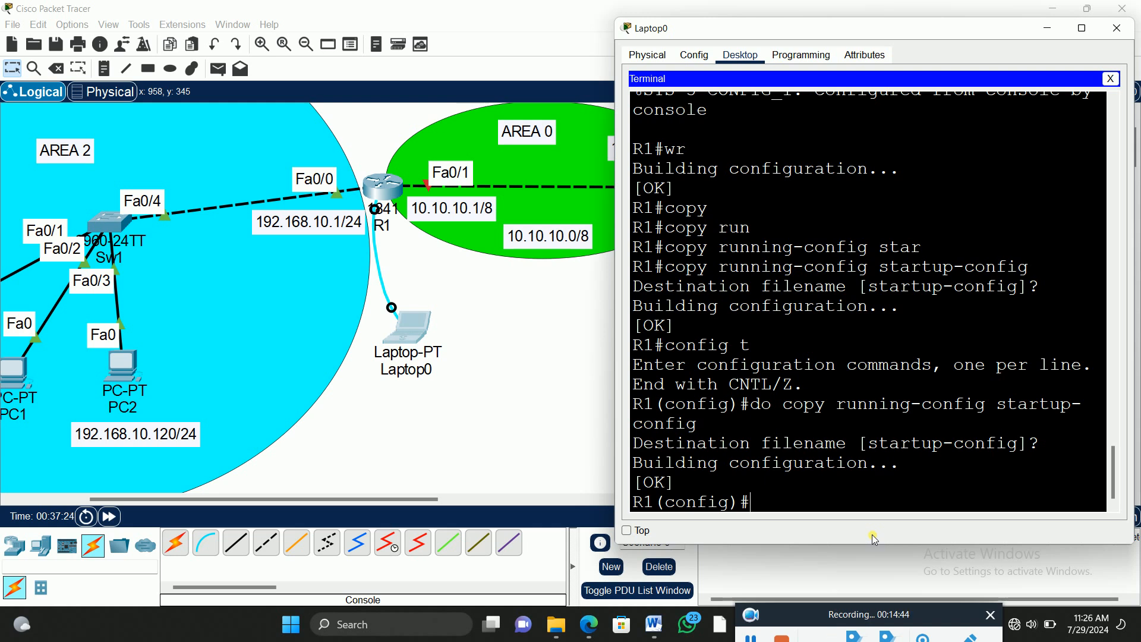
Step: Enter console line 0 configuration on R1 and set its timeout with exec-timeout 00
{"action": "type", "text": "lin"}
{"action": "key", "text": "Tab"}
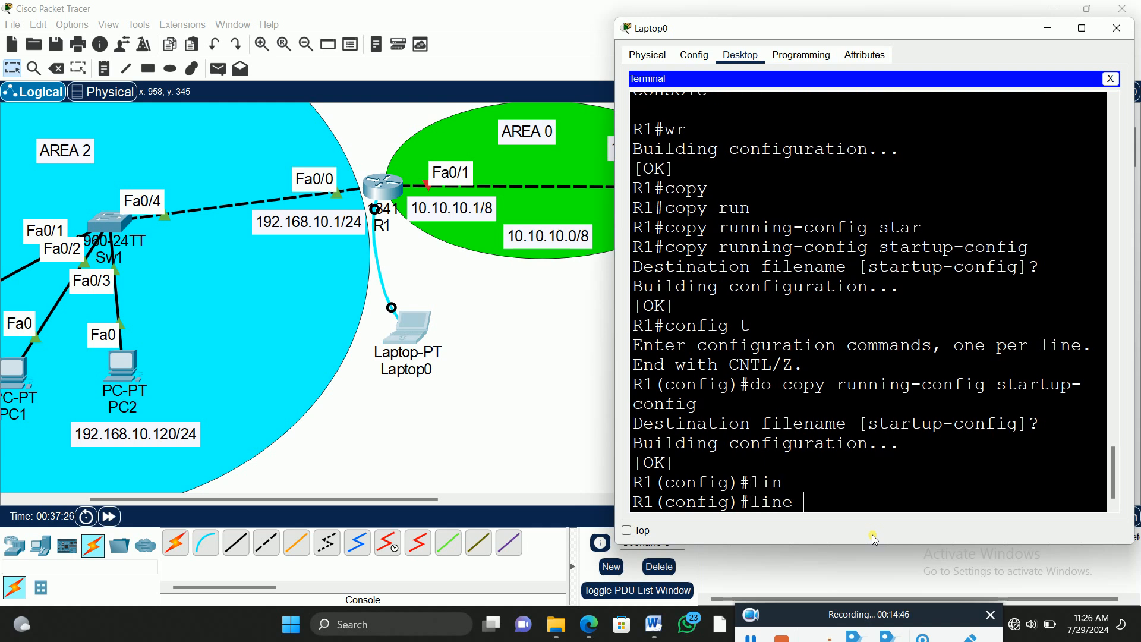
{"action": "type", "text": "con"}
{"action": "key", "text": "Tab"}
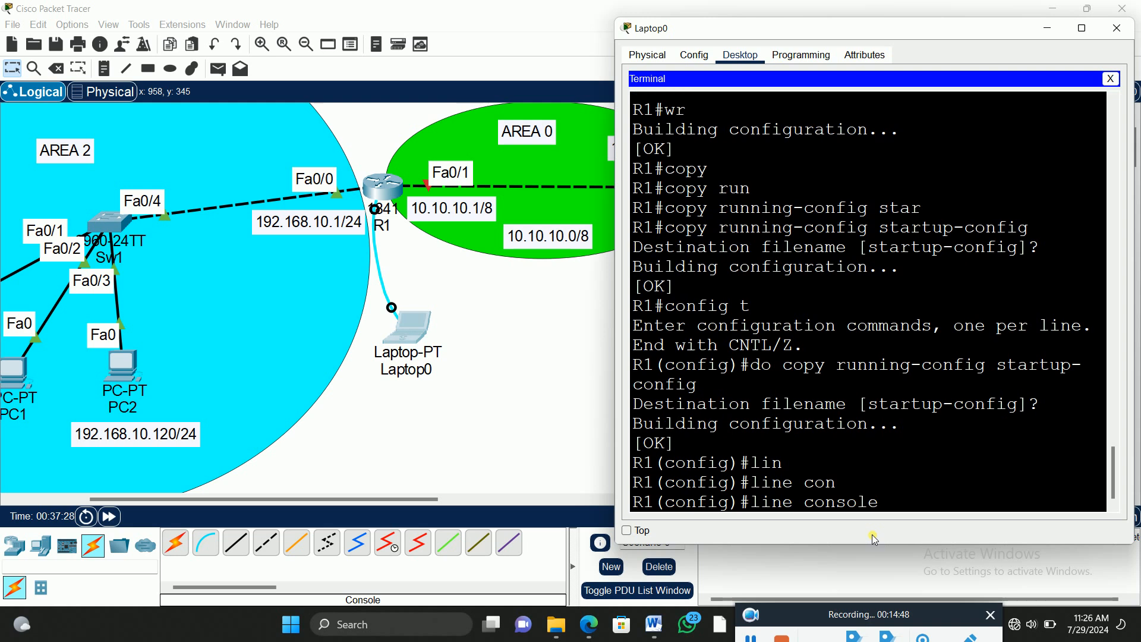
{"action": "type", "text": "0"}
{"action": "key", "text": "Return"}
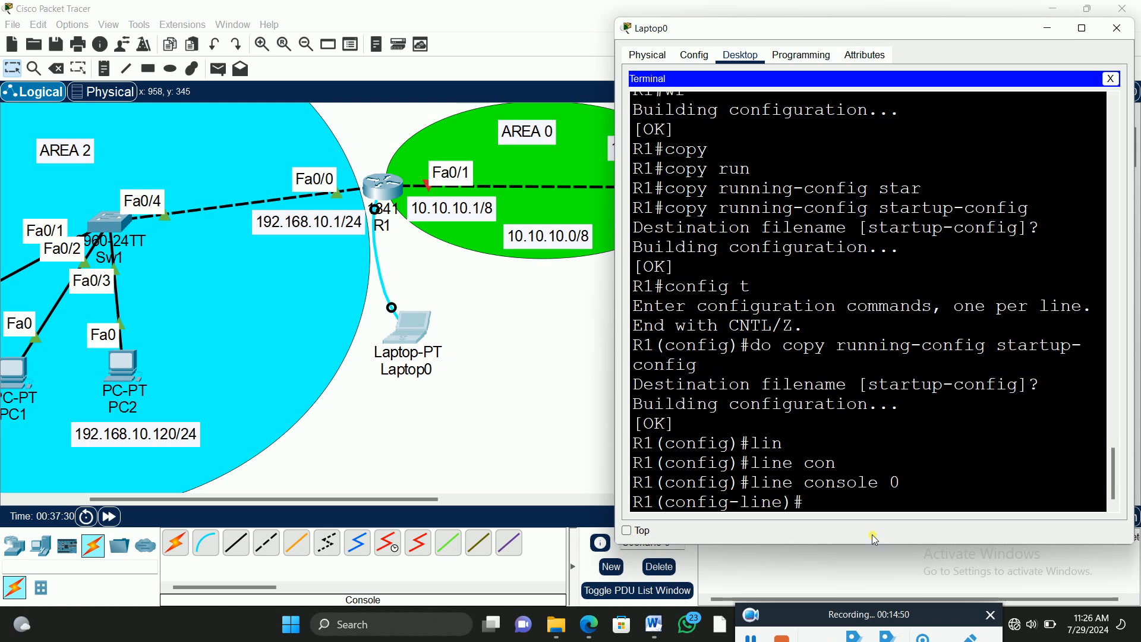
{"action": "type", "text": "exec"}
{"action": "key", "text": "Tab"}
{"action": "type", "text": "00"}
{"action": "key", "text": "Return"}
{"action": "key", "text": "Return"}
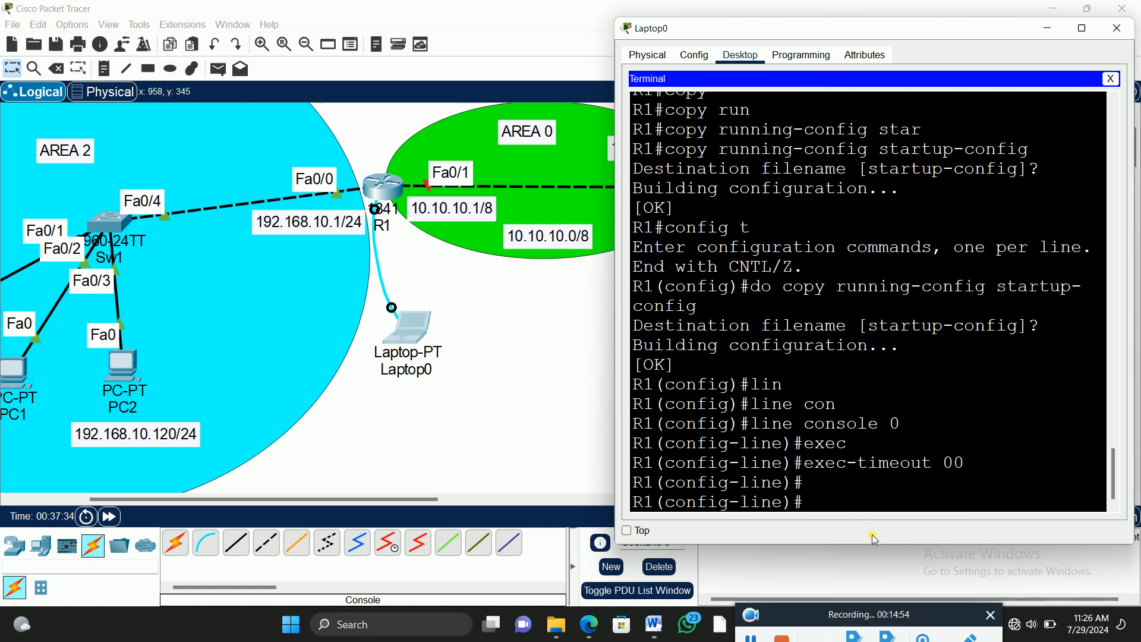
Step: Set the console line password on R1 and require it with the login command
{"action": "type", "text": "pas"}
{"action": "key", "text": "Tab"}
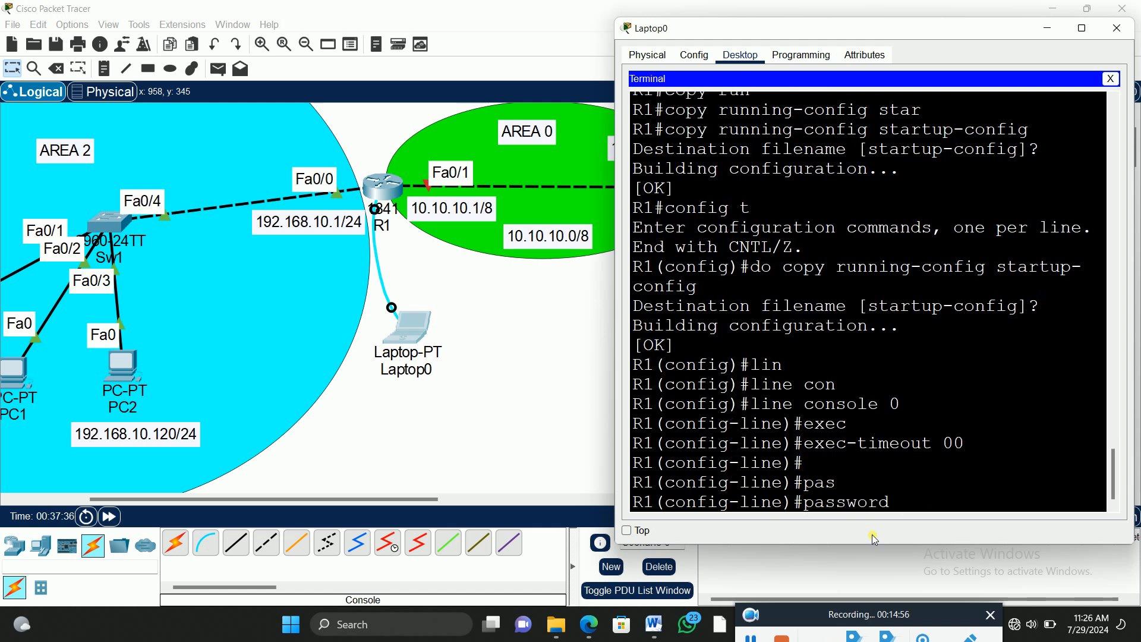
{"action": "type", "text": "crossover1"}
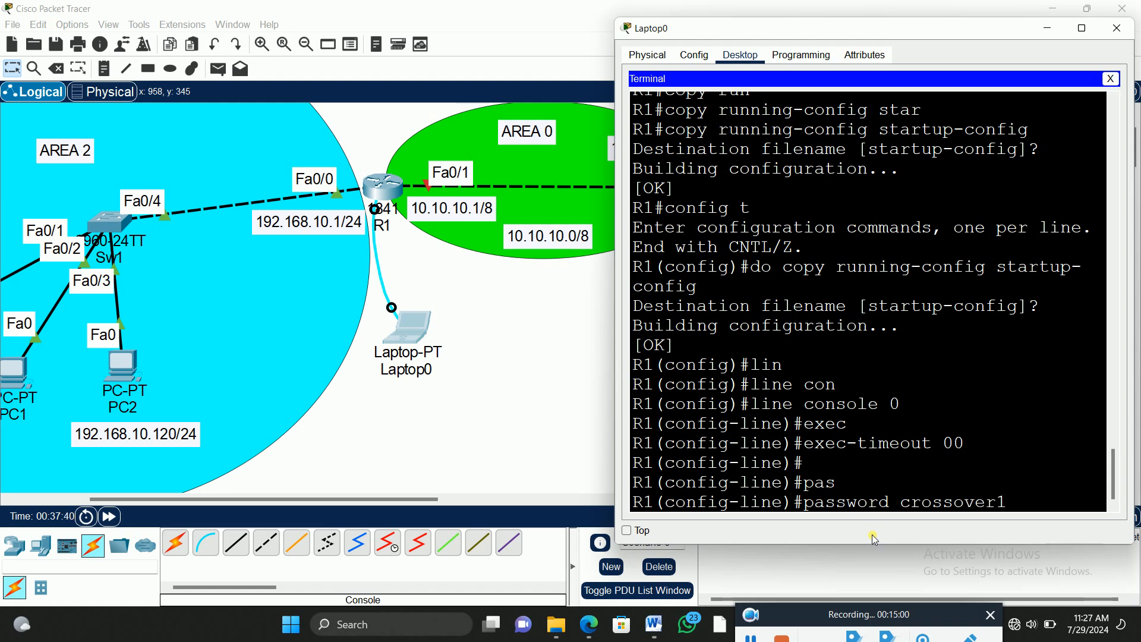
{"action": "key", "text": "Return"}
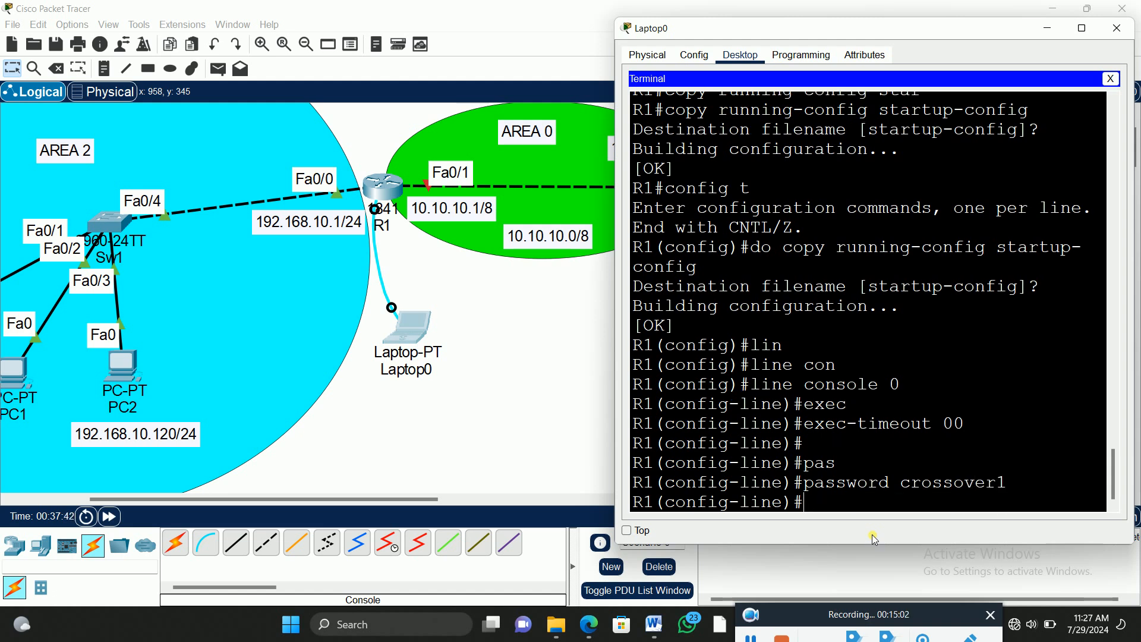
{"action": "type", "text": "login"}
{"action": "key", "text": "Return"}
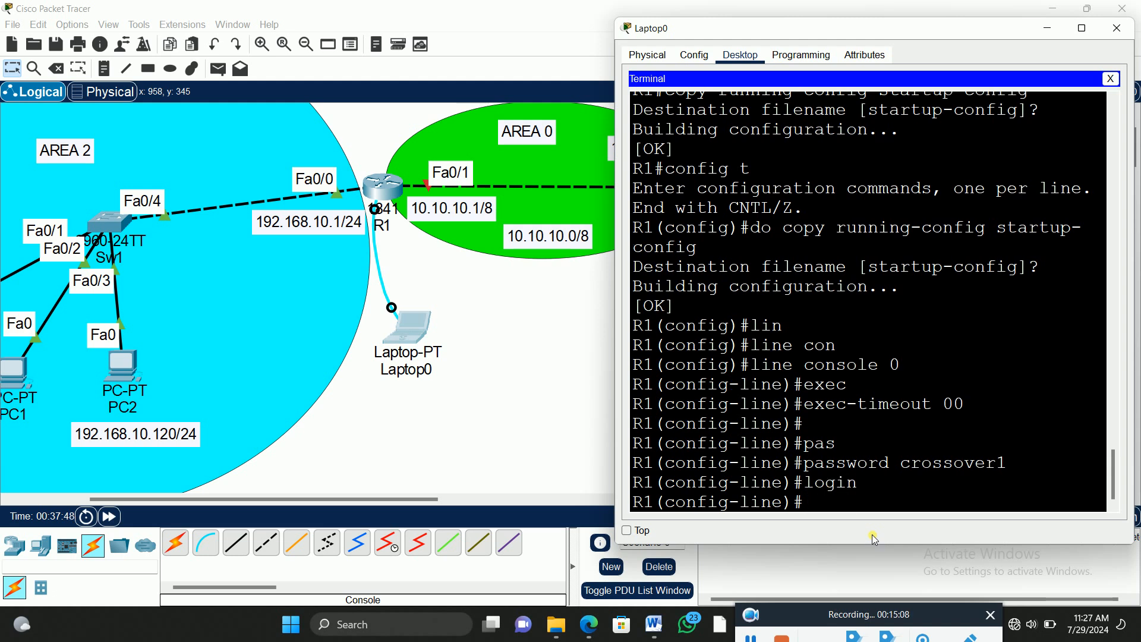
Step: Exit line configuration back to global configuration mode on R1 and close the Laptop0 window
{"action": "type", "text": "exu"}
{"action": "key", "text": "BackSpace"}
{"action": "key", "text": "BackSpace"}
{"action": "type", "text": "it"}
{"action": "key", "text": "Return"}
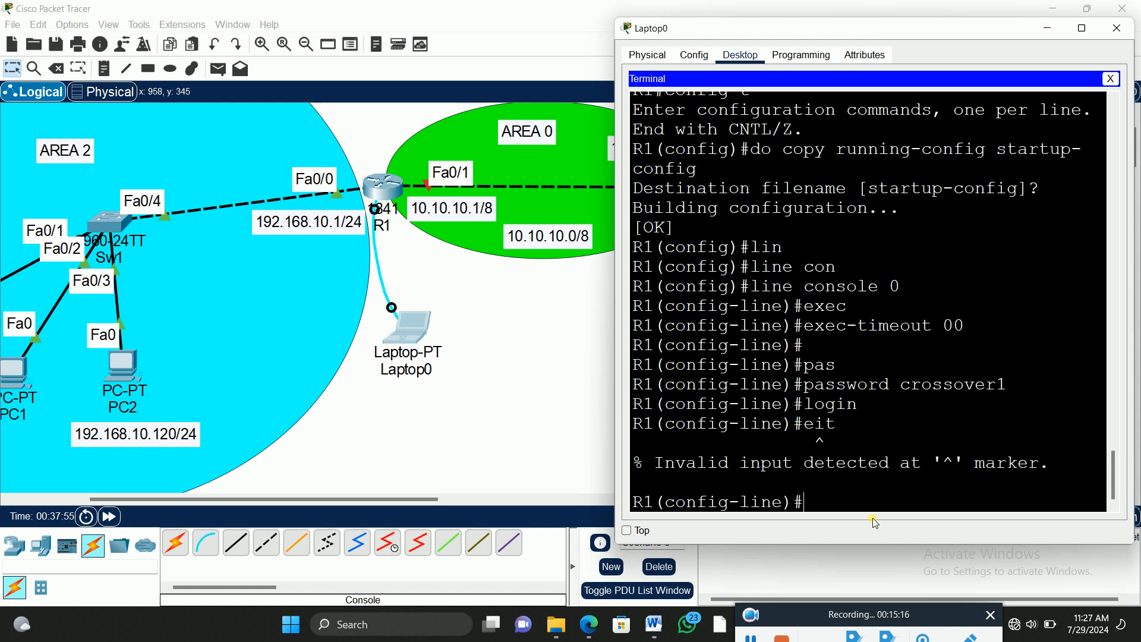
{"action": "type", "text": "exit"}
{"action": "key", "text": "Return"}
{"action": "key", "text": "Return"}
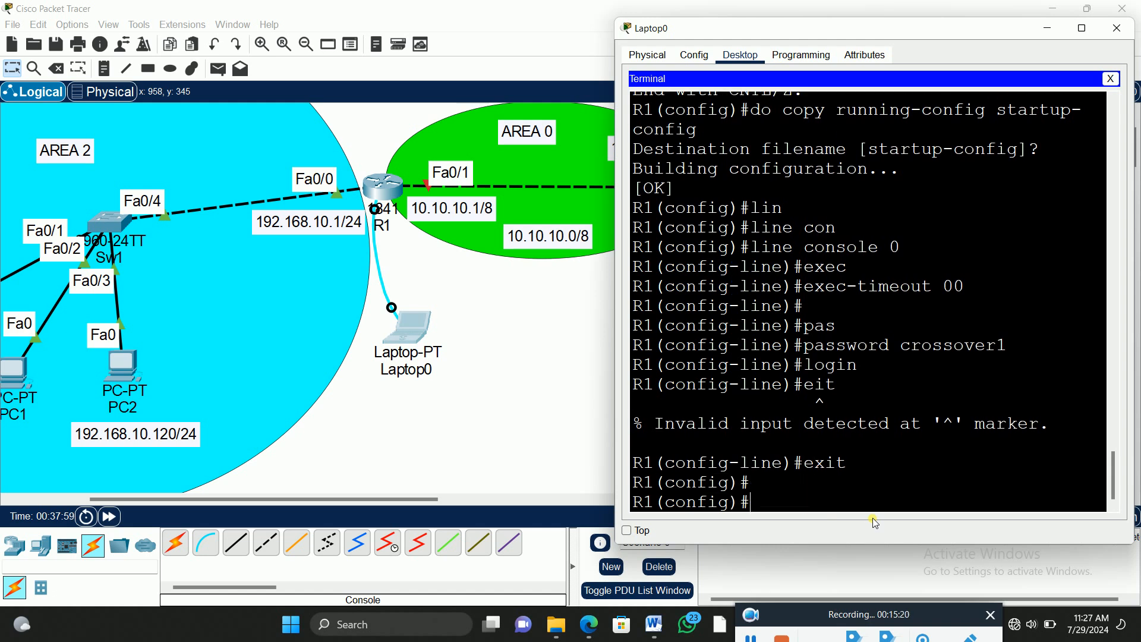
{"action": "key", "text": "alt+F4"}
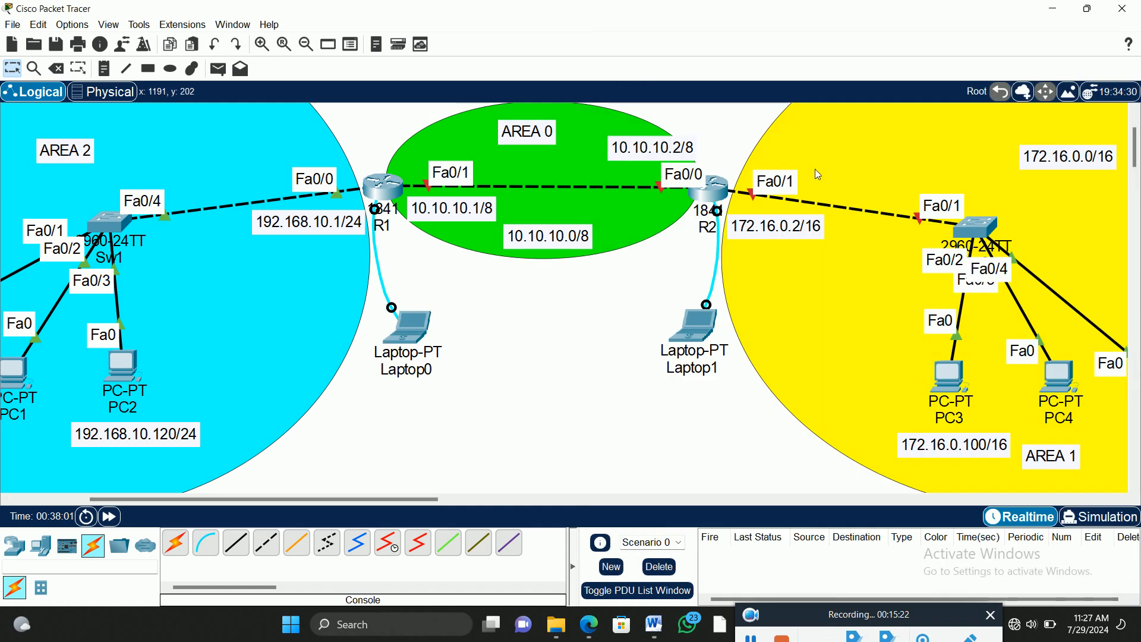
Step: Shift the 172.16.0.100/16 label slightly so it sits beneath PC3 in AREA 1
{"action": "left_click_drag", "start_coordinate": [307, 504], "coordinate": [393, 505]}
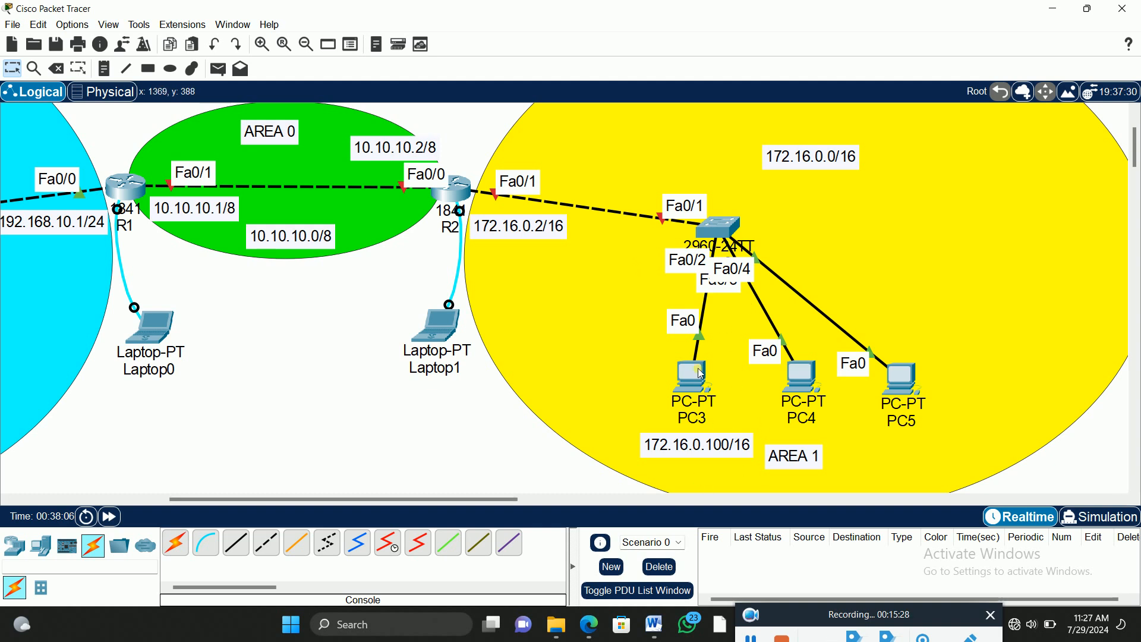
{"action": "left_click_drag", "start_coordinate": [703, 446], "coordinate": [691, 442]}
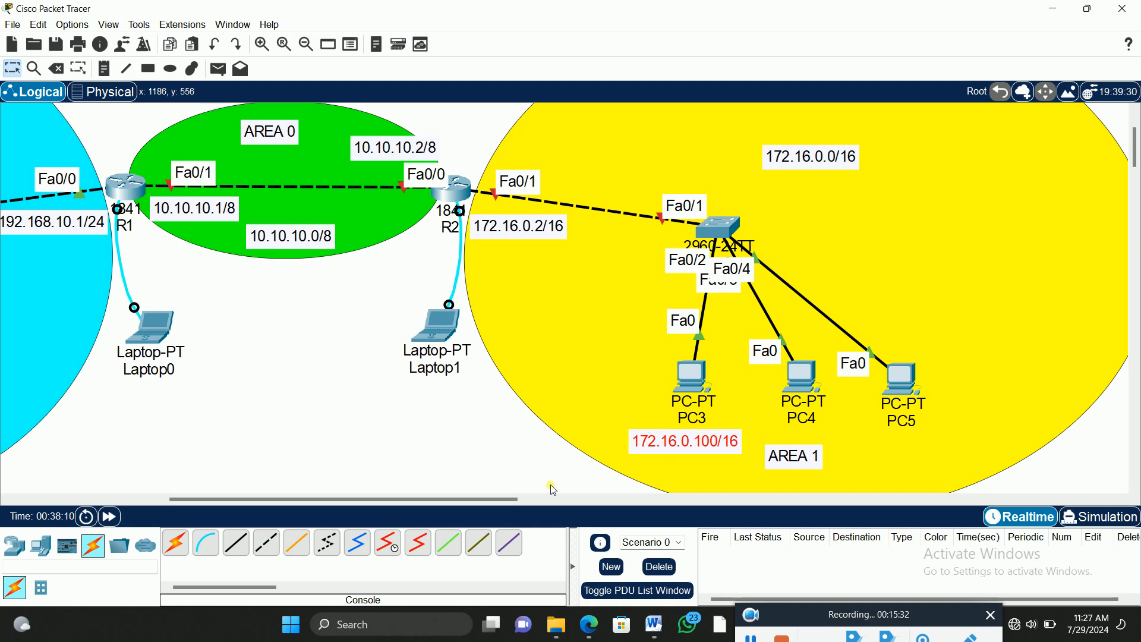
{"action": "left_click", "coordinate": [735, 459]}
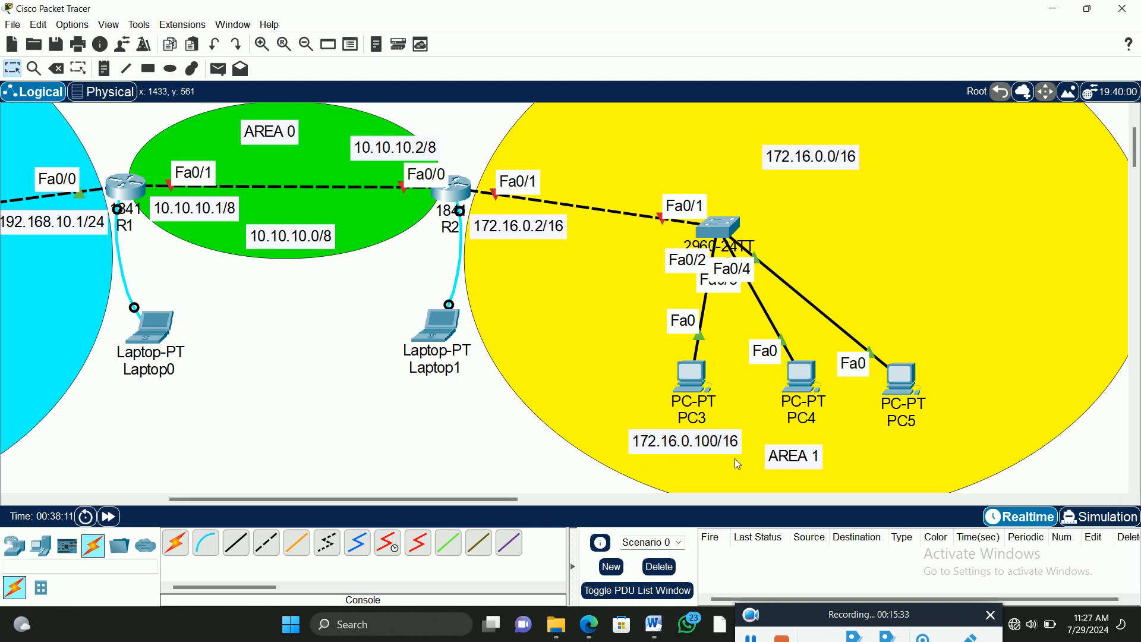
Step: Give PC3 the static IPv4 address 172.16.0.100 with subnet mask 255.255.0.0
{"action": "left_click", "coordinate": [699, 378]}
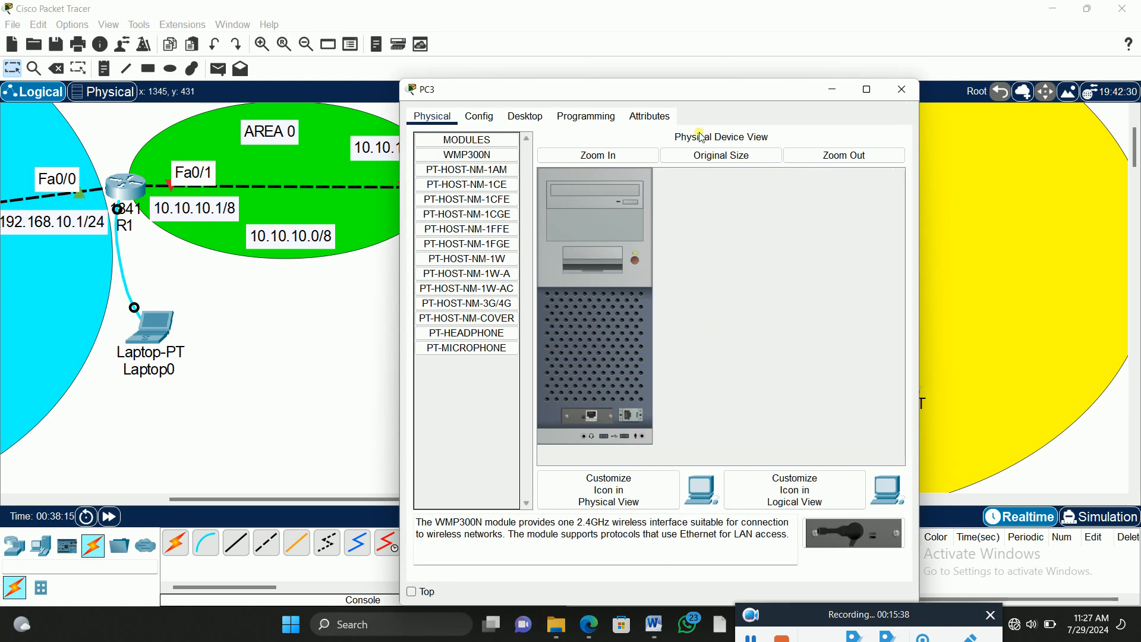
{"action": "left_click_drag", "start_coordinate": [679, 90], "coordinate": [337, 54]}
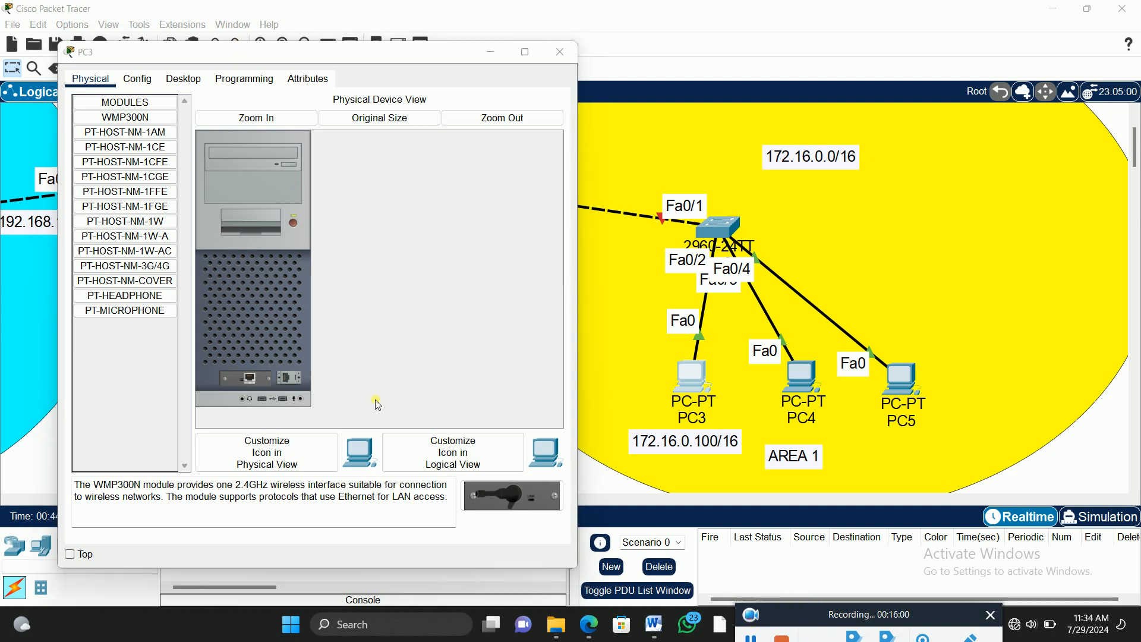
{"action": "left_click", "coordinate": [185, 79]}
{"action": "left_click", "coordinate": [122, 127]}
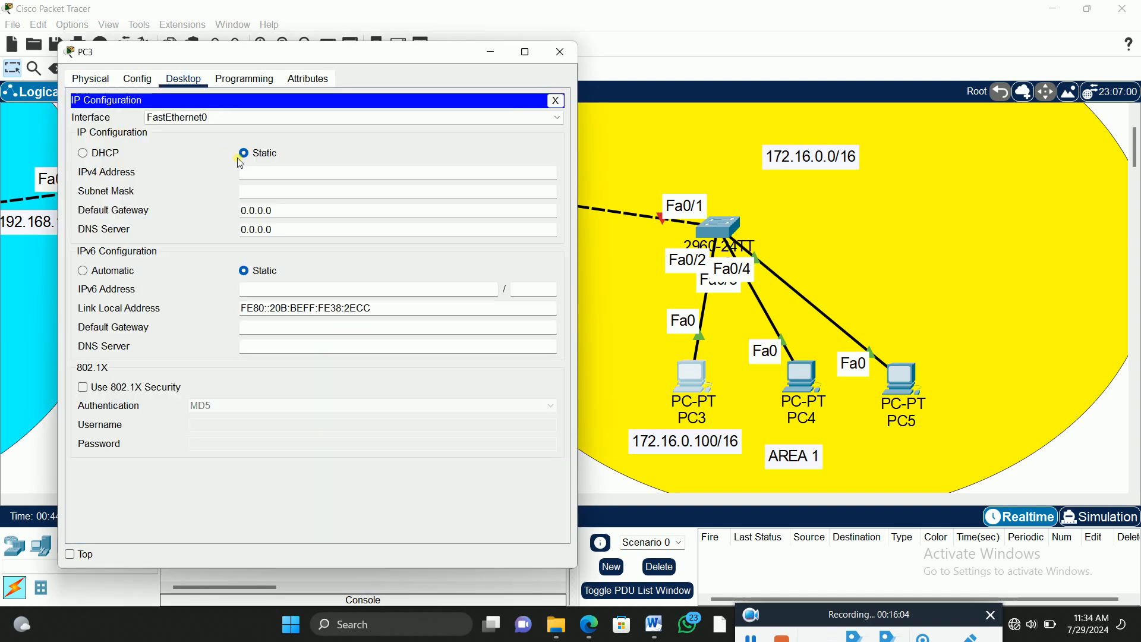
{"action": "left_click", "coordinate": [259, 173]}
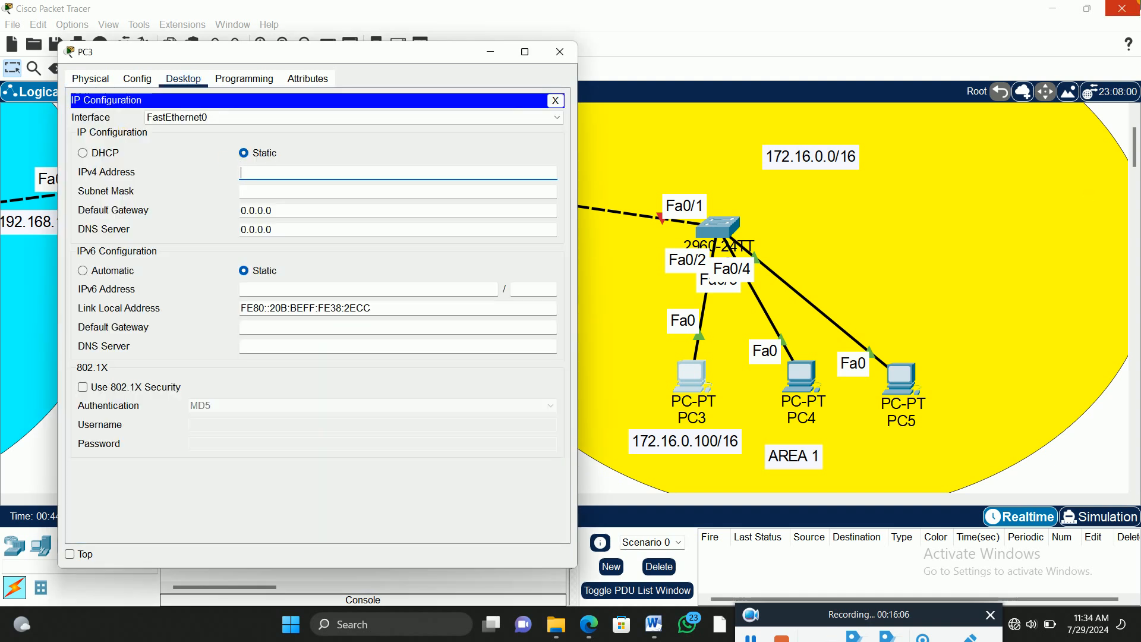
{"action": "type", "text": "172.16"}
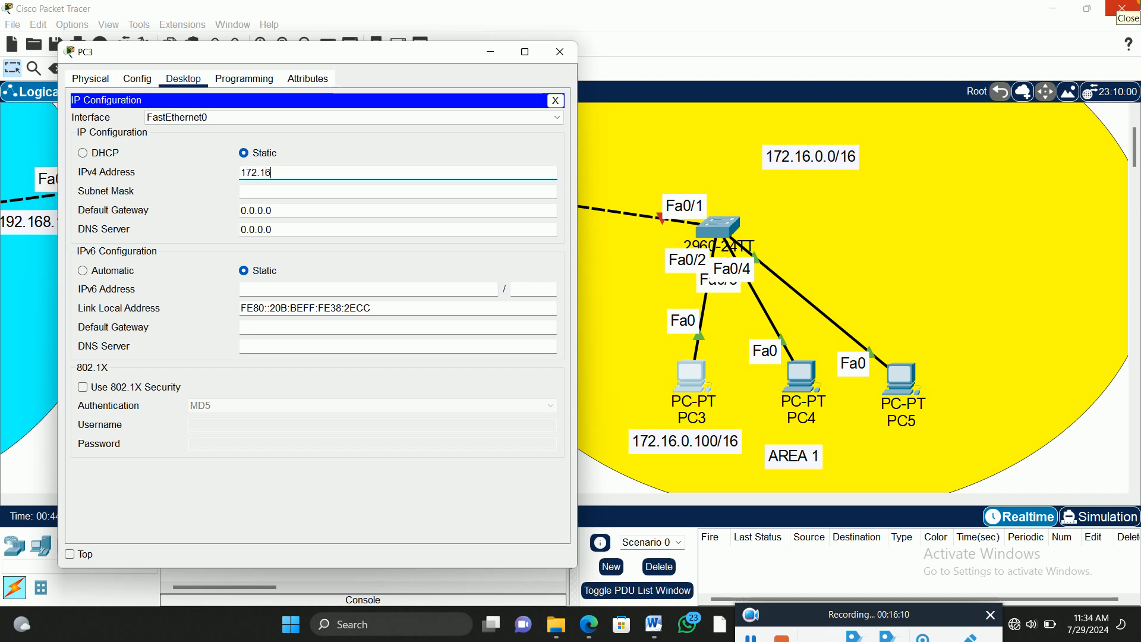
{"action": "type", "text": ".0.100"}
{"action": "key", "text": "Tab"}
{"action": "key", "text": "Tab"}
Step: Set PC3's default gateway to 172.16.0.2 and close its configuration window
{"action": "type", "text": "17"}
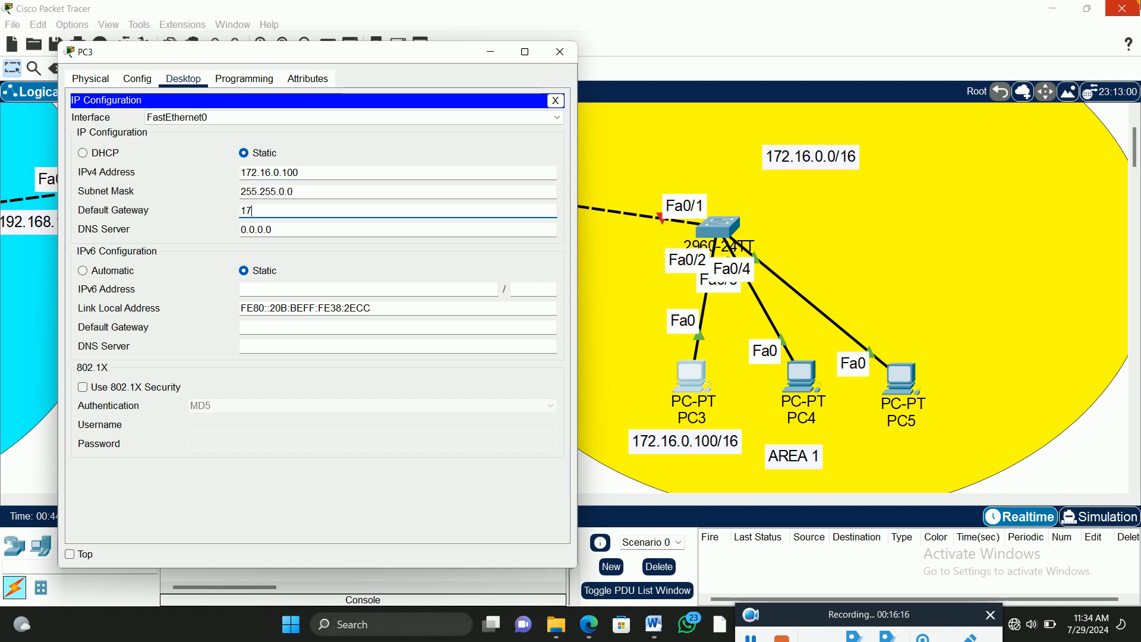
{"action": "type", "text": "2.16.0.1"}
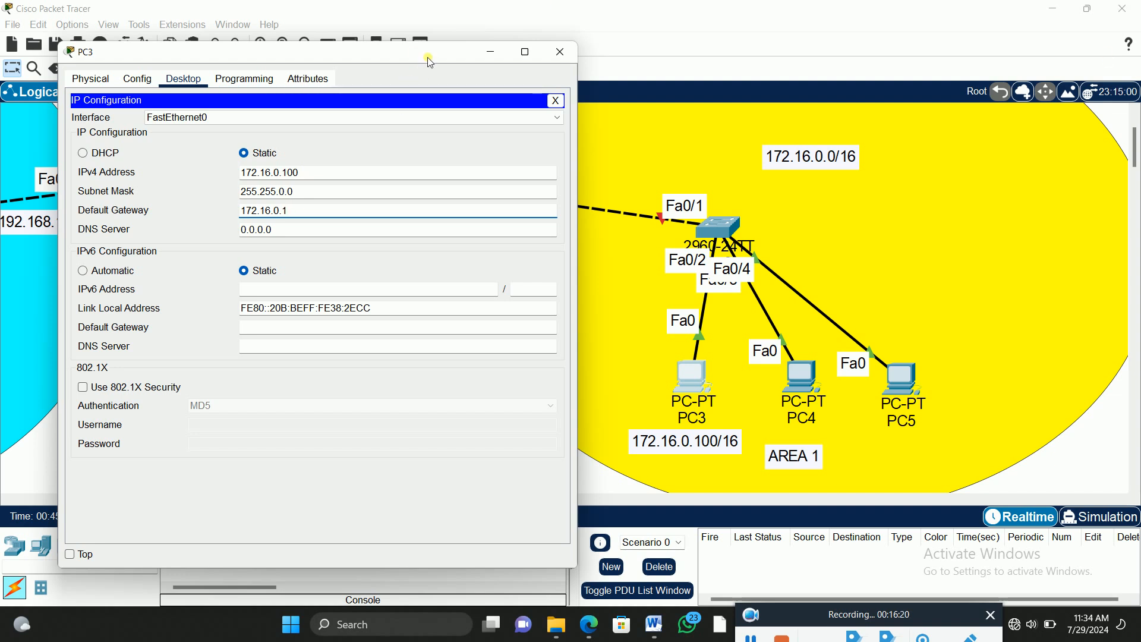
{"action": "left_click_drag", "start_coordinate": [426, 57], "coordinate": [300, 59]}
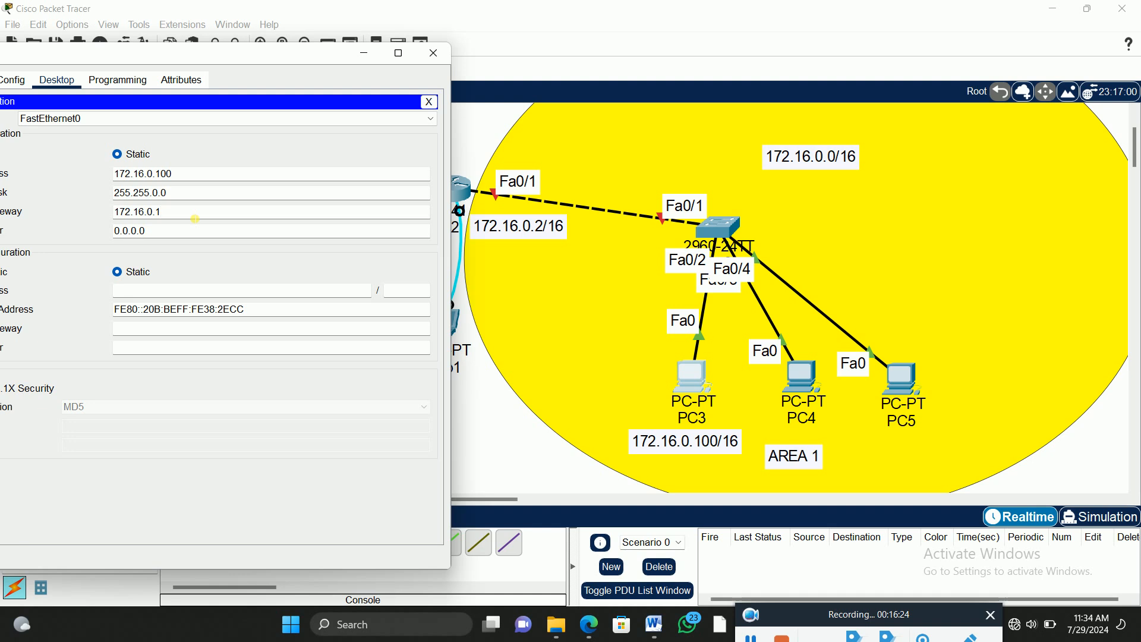
{"action": "key", "text": "BackSpace"}
{"action": "type", "text": "2"}
{"action": "left_click", "coordinate": [428, 101]}
{"action": "left_click", "coordinate": [434, 53]}
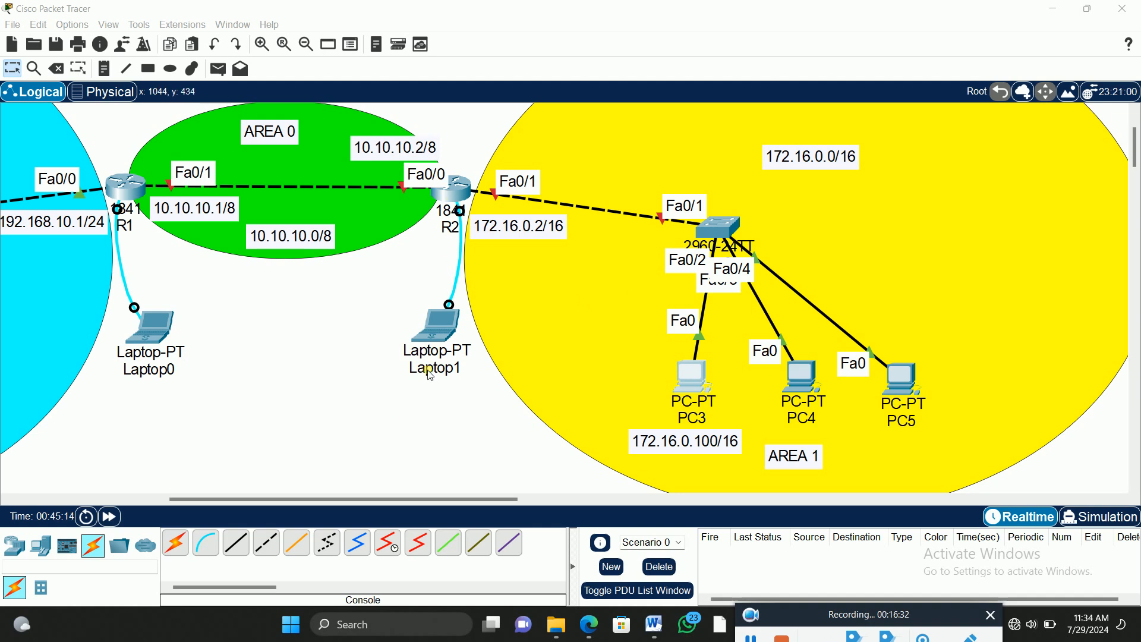
Step: Open a terminal session to R2 from Laptop1 with the default port settings
{"action": "left_click_drag", "start_coordinate": [380, 500], "coordinate": [452, 509]}
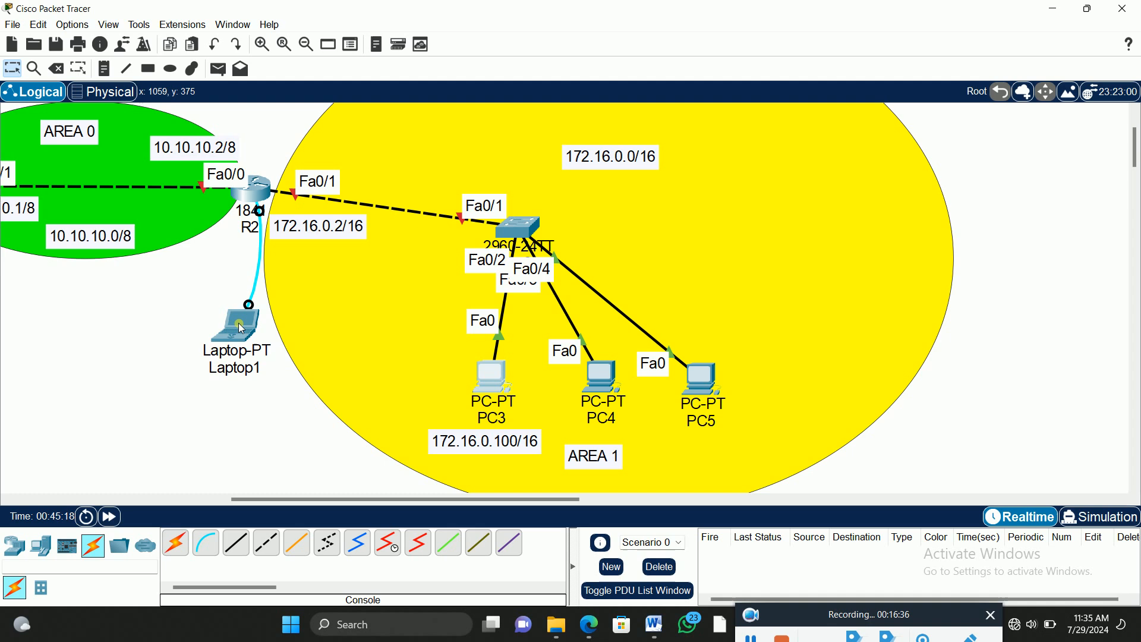
{"action": "left_click", "coordinate": [216, 321]}
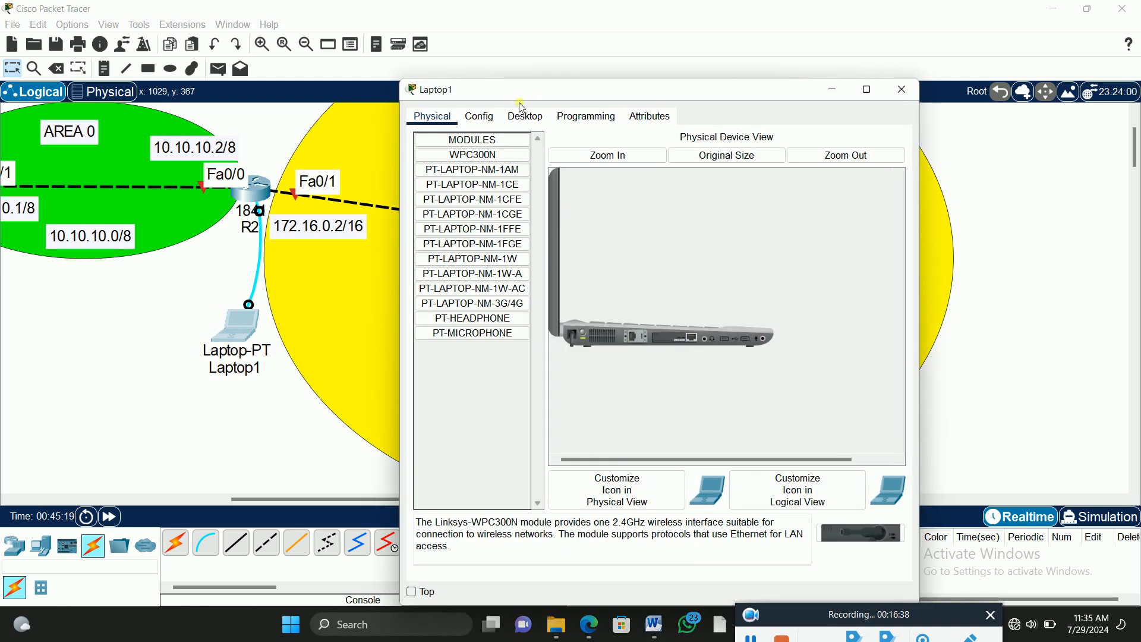
{"action": "left_click", "coordinate": [526, 116]}
{"action": "left_click", "coordinate": [645, 174]}
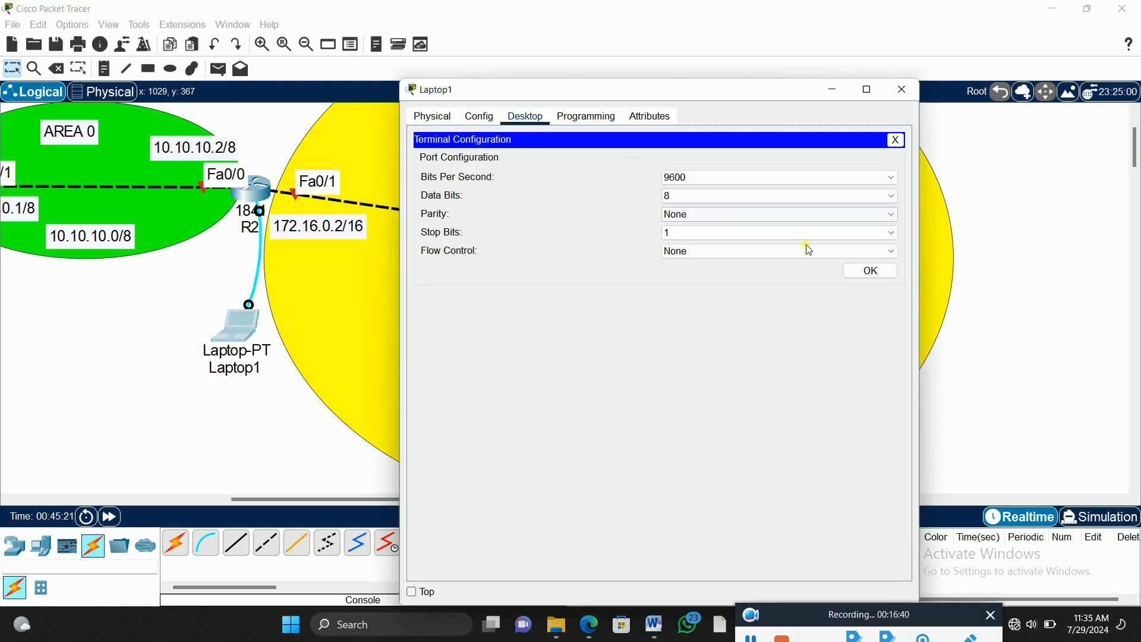
{"action": "left_click", "coordinate": [859, 271]}
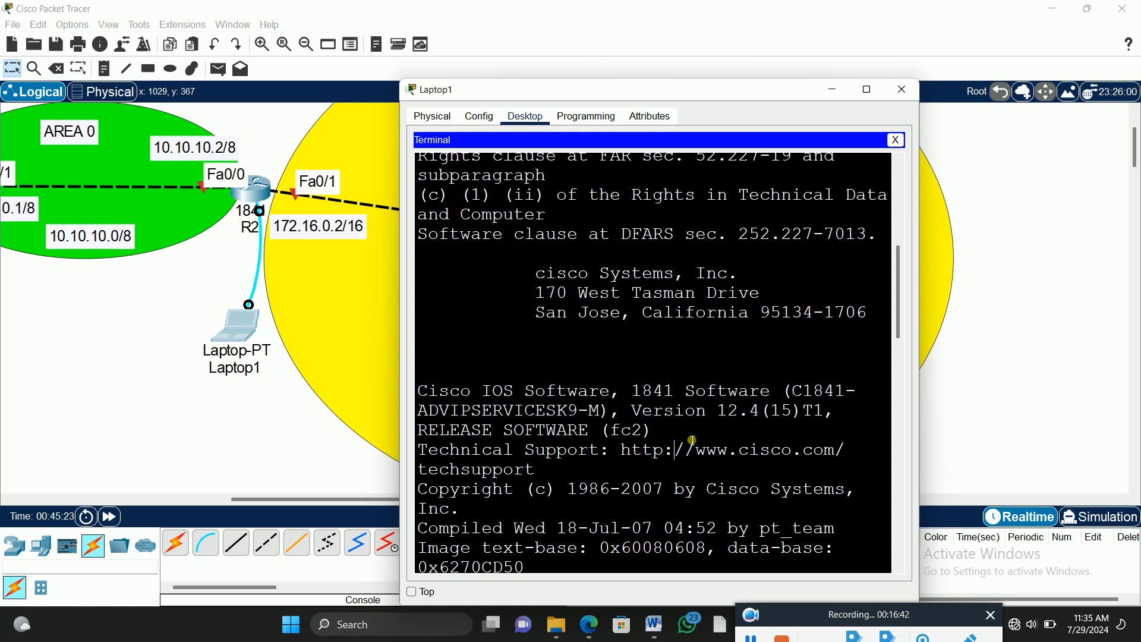
Step: Decline R2's initial configuration dialog with no and enter privileged mode with en
{"action": "key", "text": "Return"}
{"action": "type", "text": "no"}
{"action": "key", "text": "Return"}
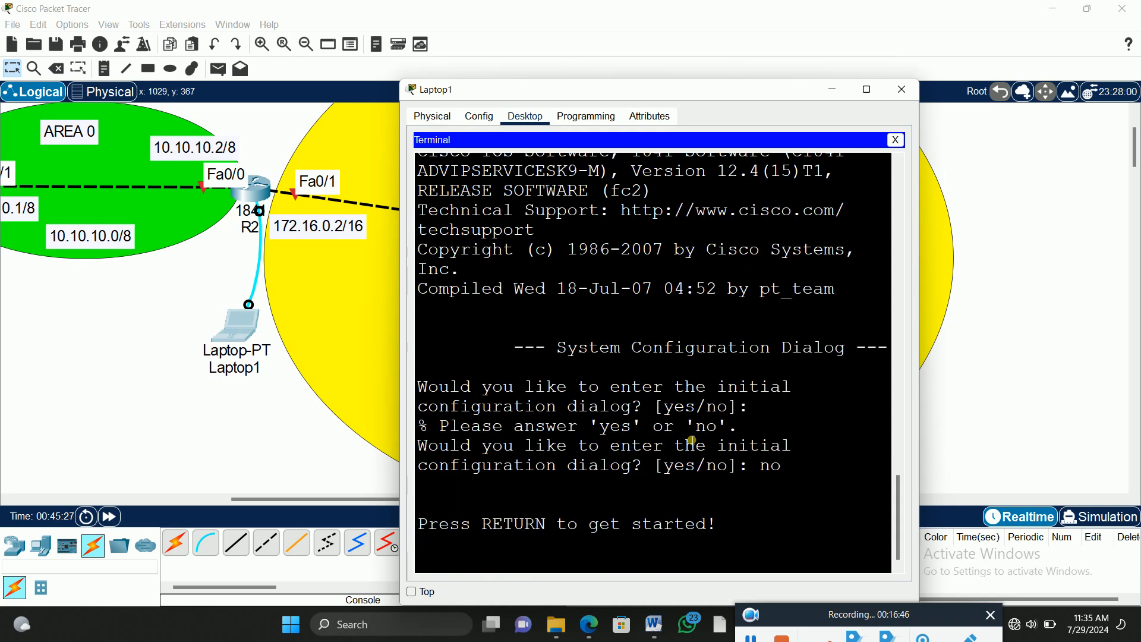
{"action": "key", "text": "Return"}
{"action": "type", "text": "en"}
{"action": "key", "text": "Return"}
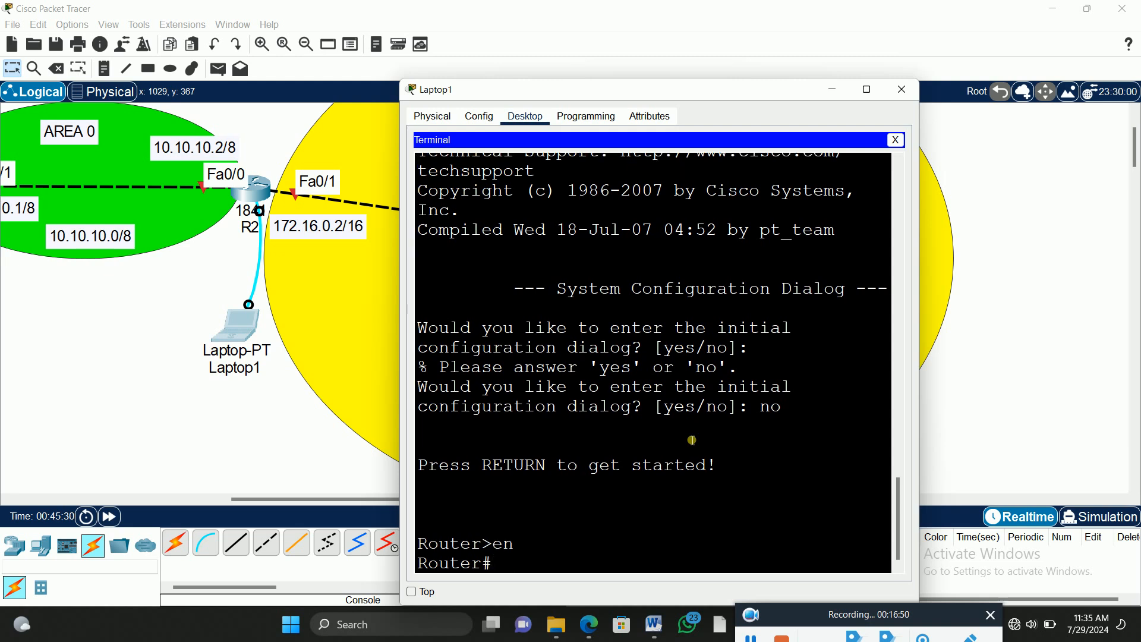
Step: Enter global configuration mode with config t and set the router's hostname to R2
{"action": "type", "text": "confi"}
{"action": "type", "text": "g t"}
{"action": "key", "text": "Return"}
{"action": "type", "text": "hosy"}
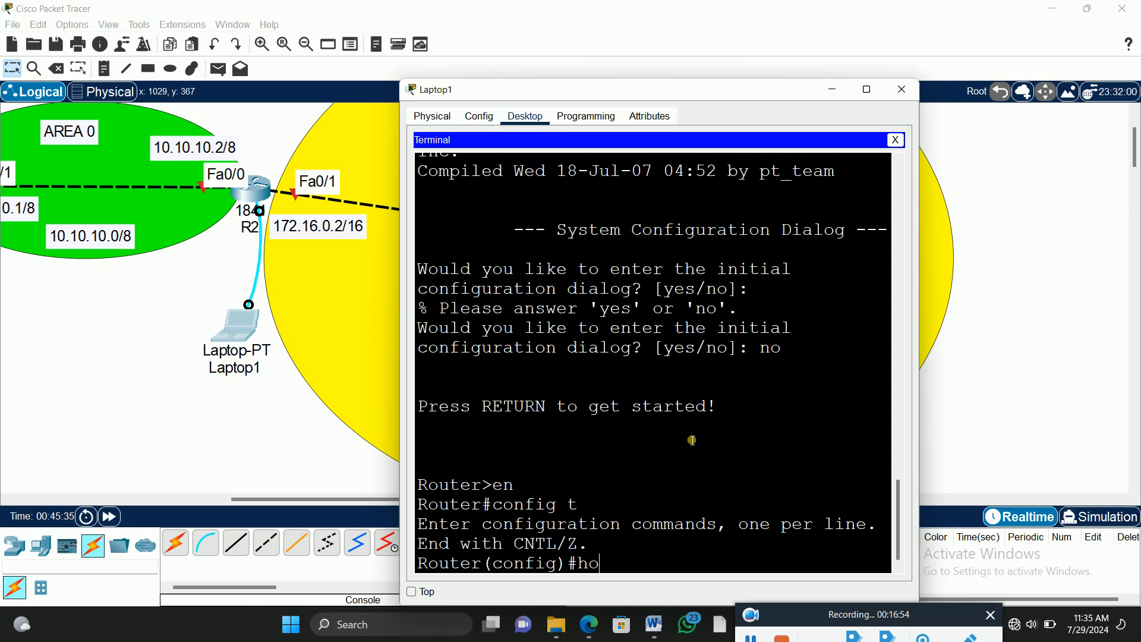
{"action": "key", "text": "Tab"}
{"action": "key", "text": "BackSpace"}
{"action": "type", "text": "t"}
{"action": "key", "text": "Tab"}
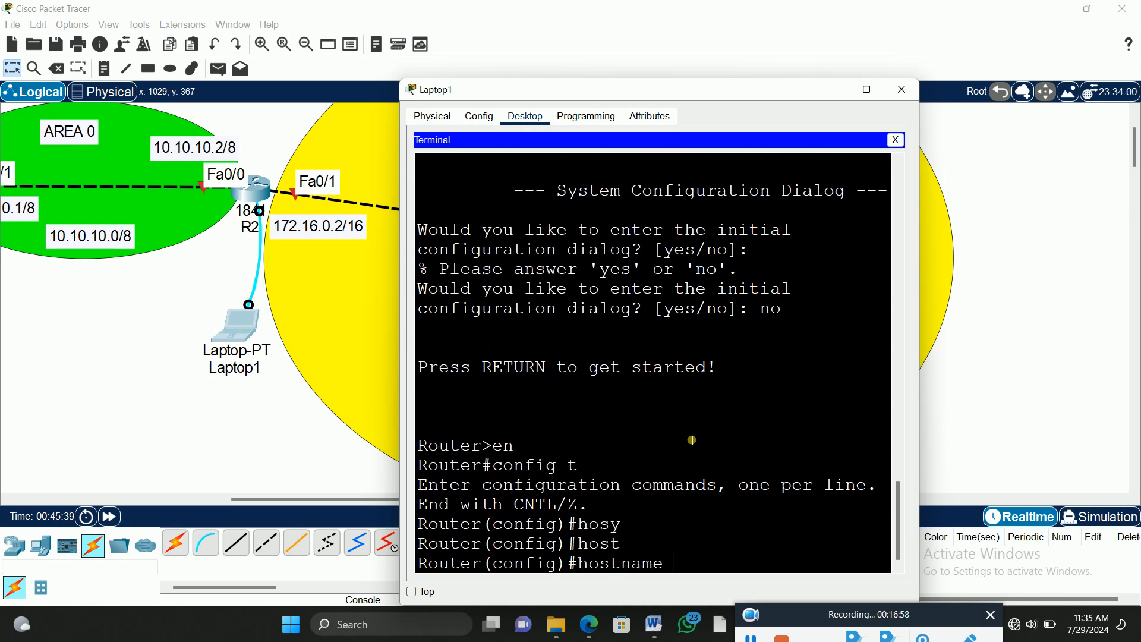
{"action": "type", "text": "R2"}
{"action": "key", "text": "Return"}
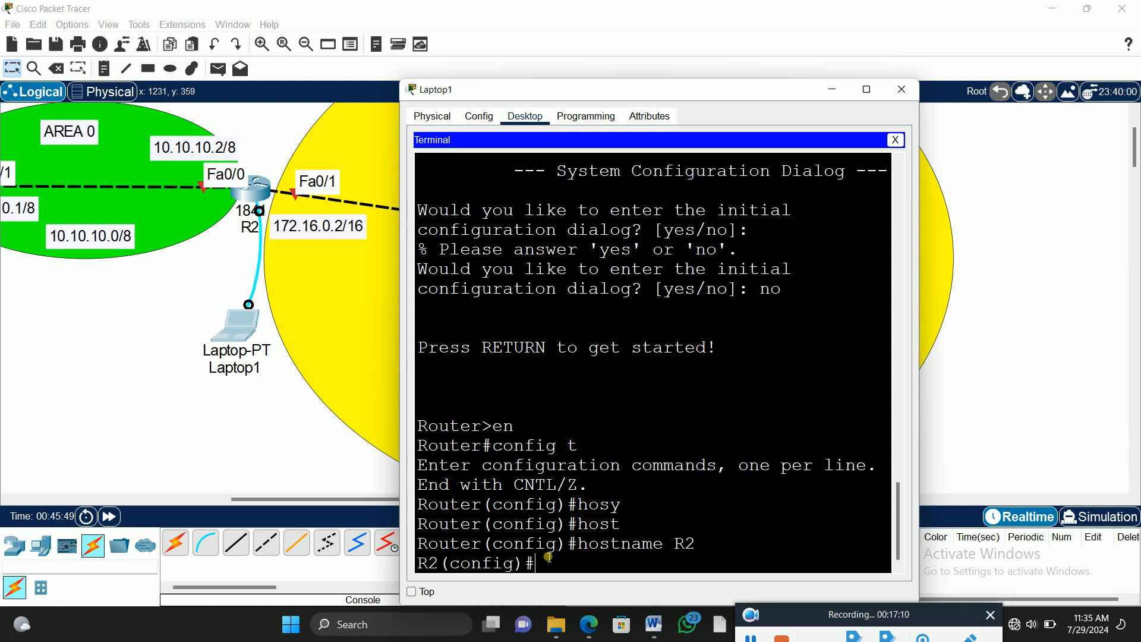
Step: Enter R2's fa0/0 interface configuration and assign it IP address 10.10.10.2 with mask 255.0.0.0
{"action": "type", "text": "int fa0/0"}
{"action": "key", "text": "Return"}
{"action": "type", "text": "ip add"}
{"action": "key", "text": "Tab"}
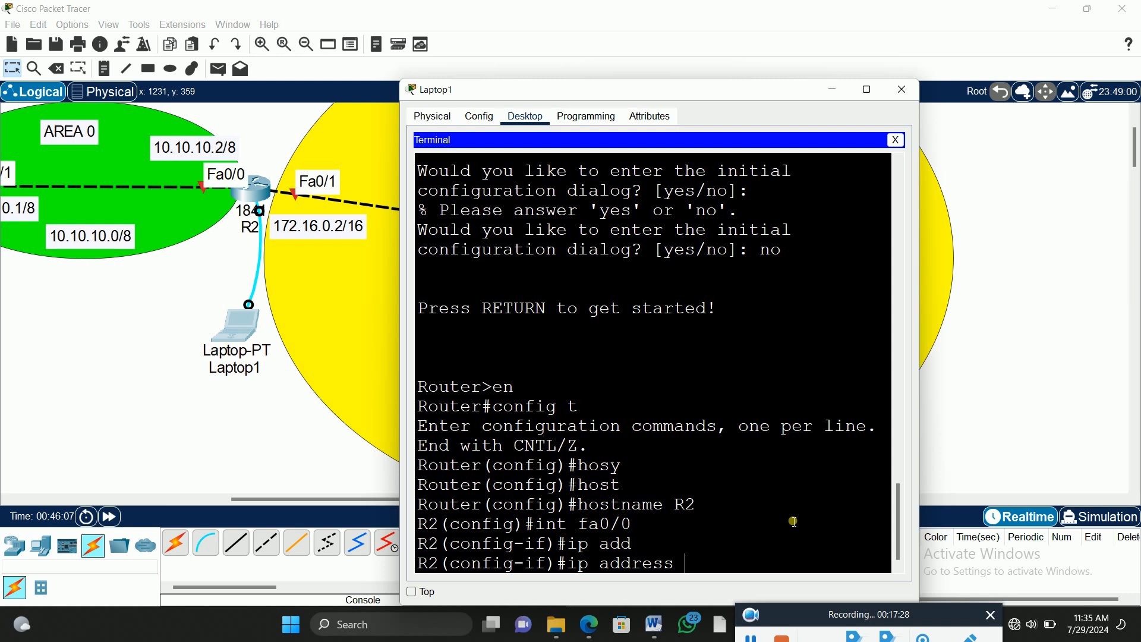
{"action": "type", "text": "10.10.10.2"}
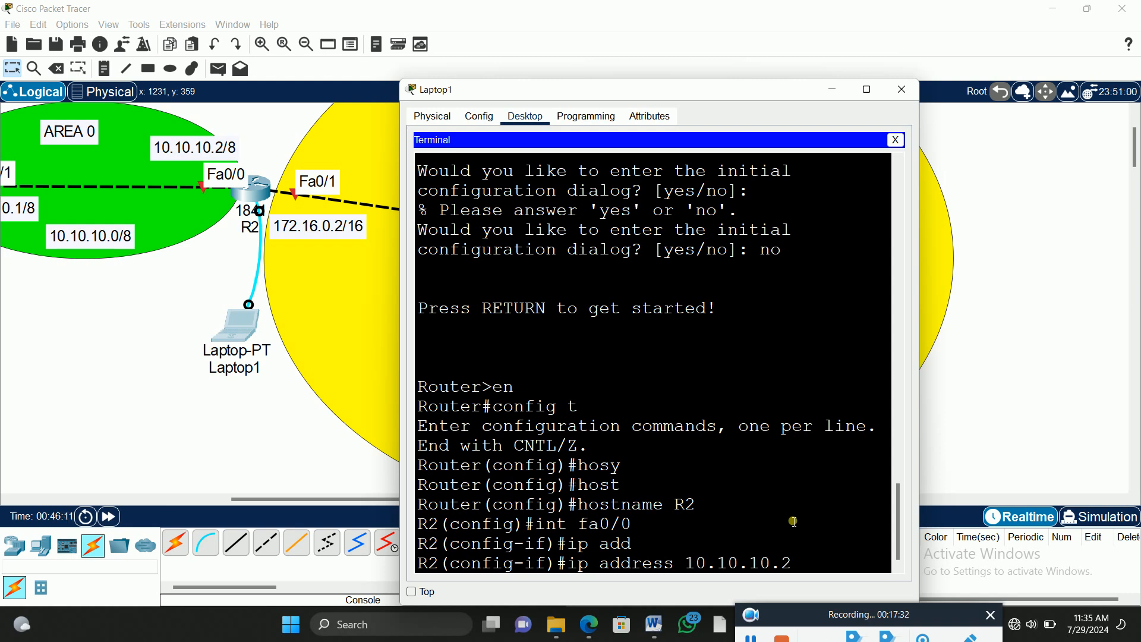
{"action": "type", "text": " 255.0.0.0"}
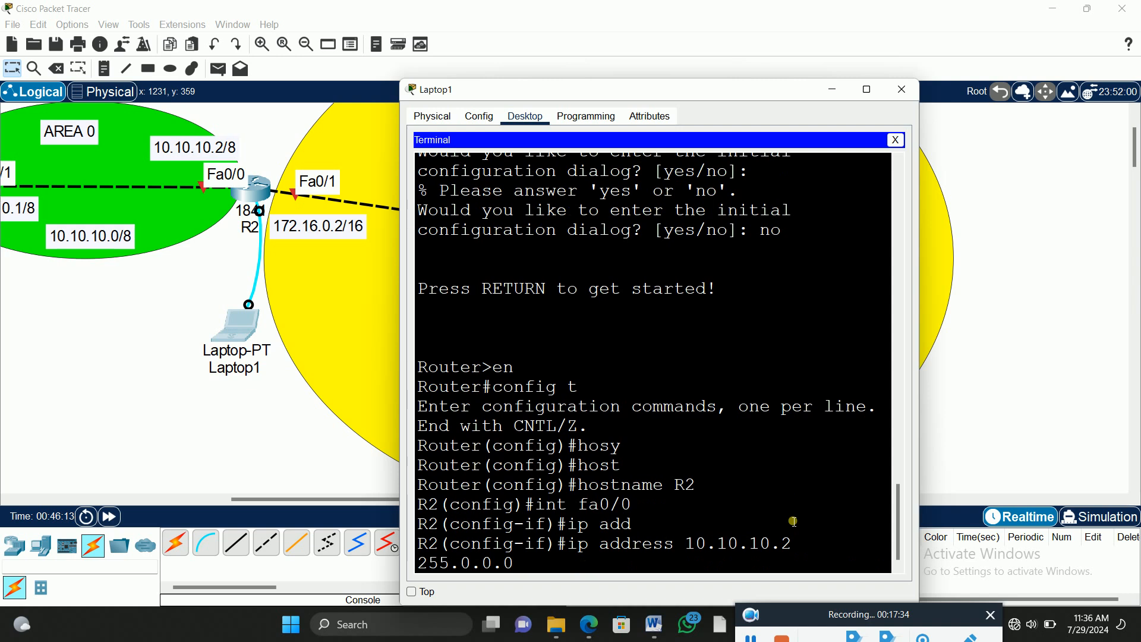
{"action": "key", "text": "Return"}
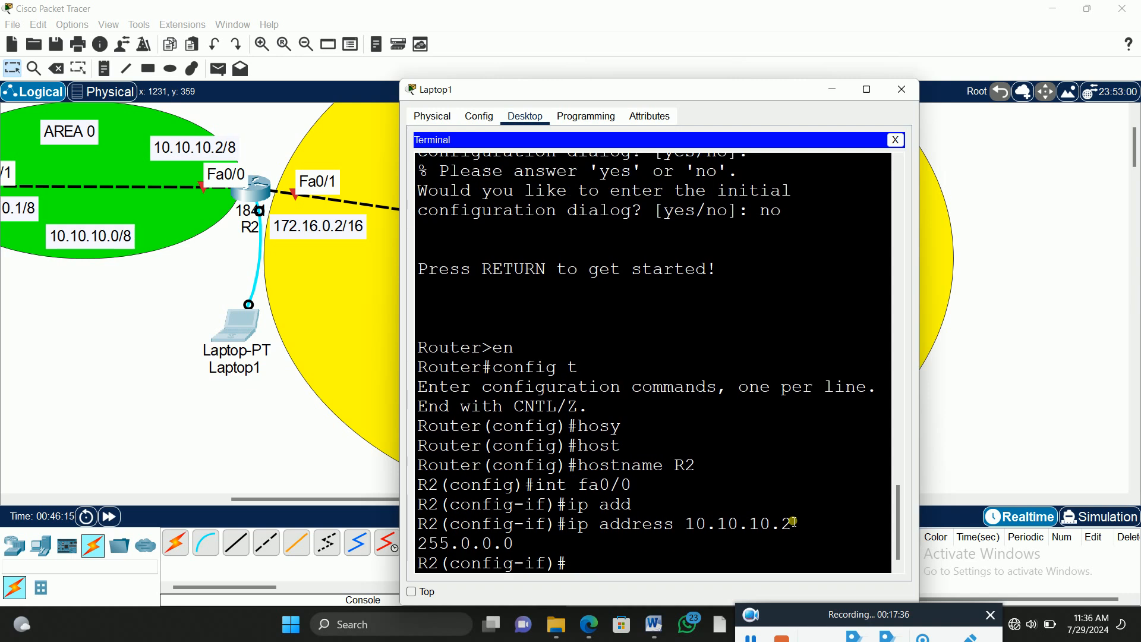
Step: Enable R2's fa0/0 interface with no shut
{"action": "type", "text": "mo shut"}
{"action": "key", "text": "Return"}
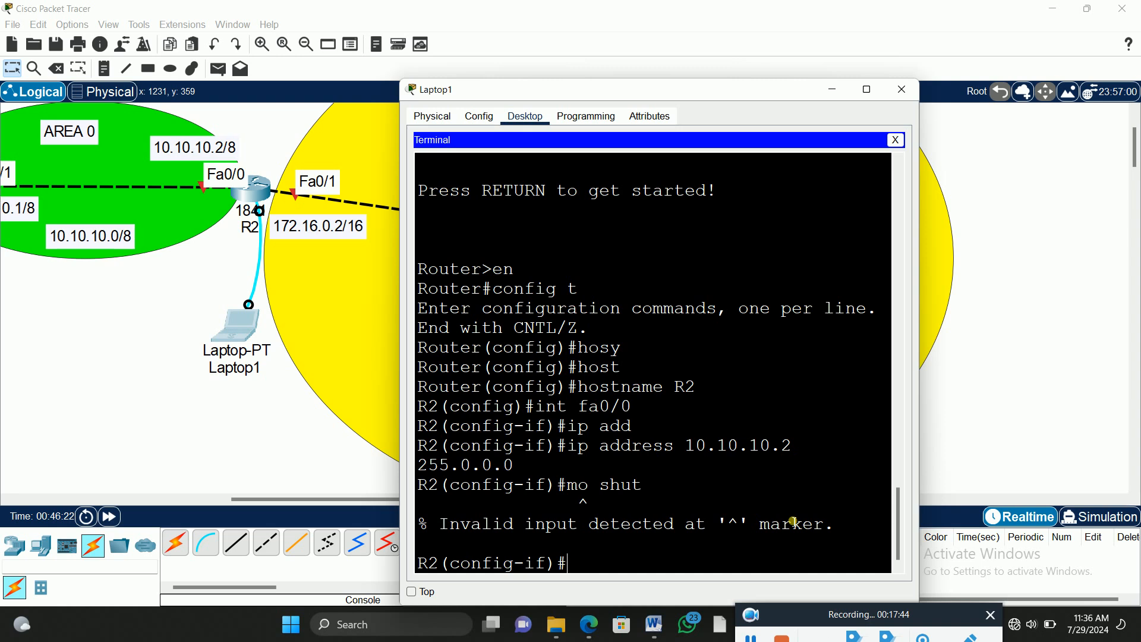
{"action": "type", "text": "no shut"}
{"action": "key", "text": "Return"}
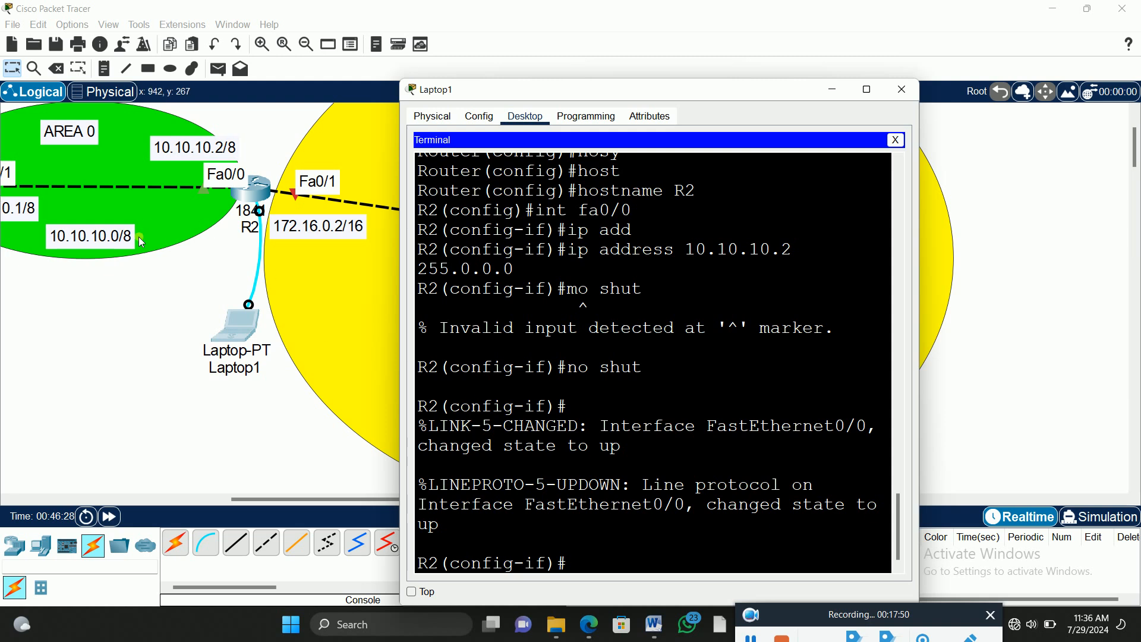
Step: Move Laptop1's terminal window clear of the AREA 1 topology and enter R2's interface configuration with int fa0/1
{"action": "left_click_drag", "start_coordinate": [253, 501], "coordinate": [169, 501]}
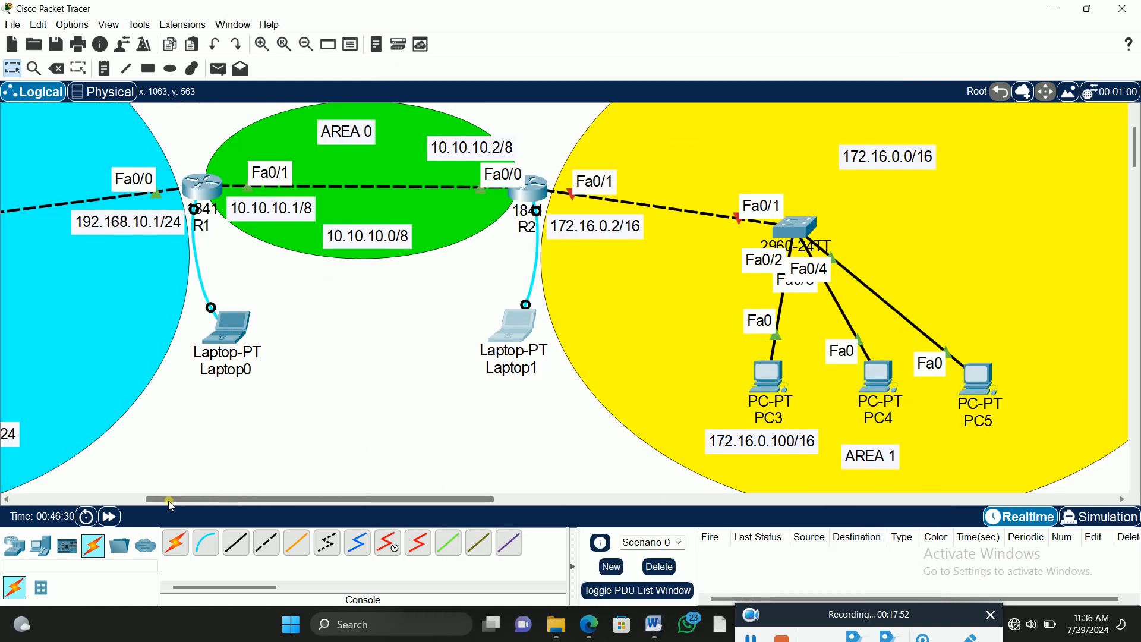
{"action": "left_click", "coordinate": [522, 324]}
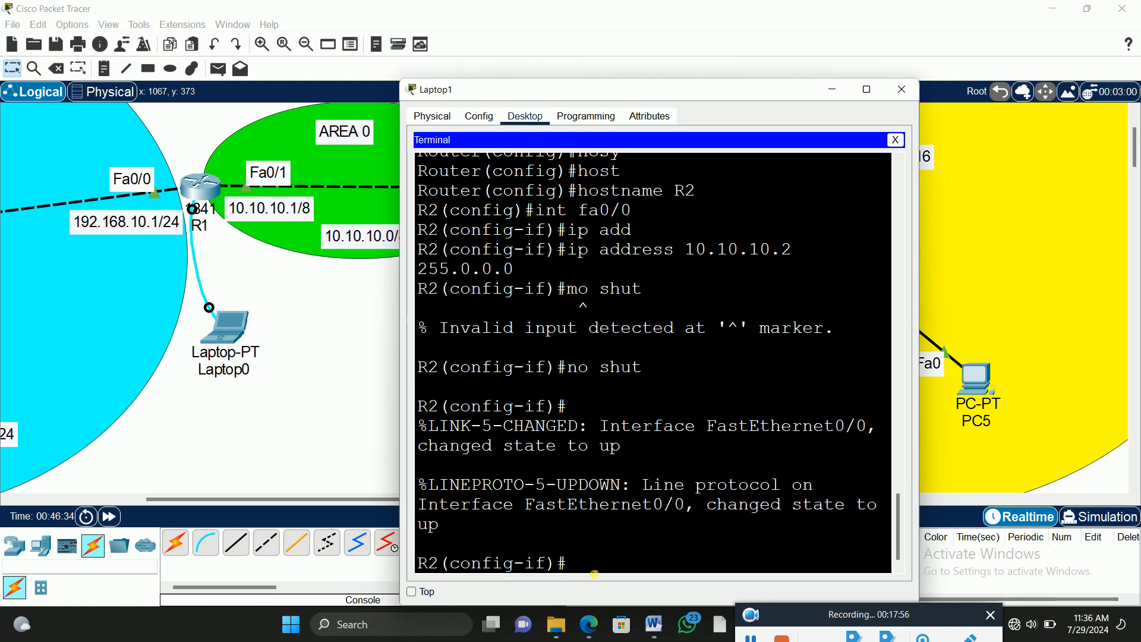
{"action": "left_click_drag", "start_coordinate": [700, 96], "coordinate": [317, 48]}
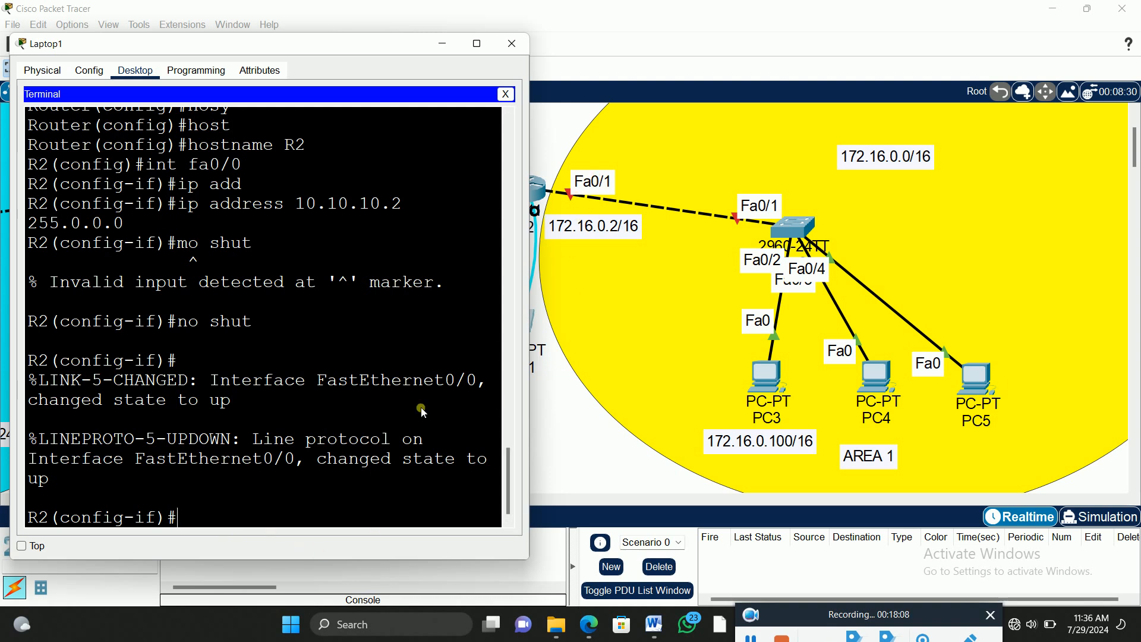
{"action": "type", "text": "fa0"}
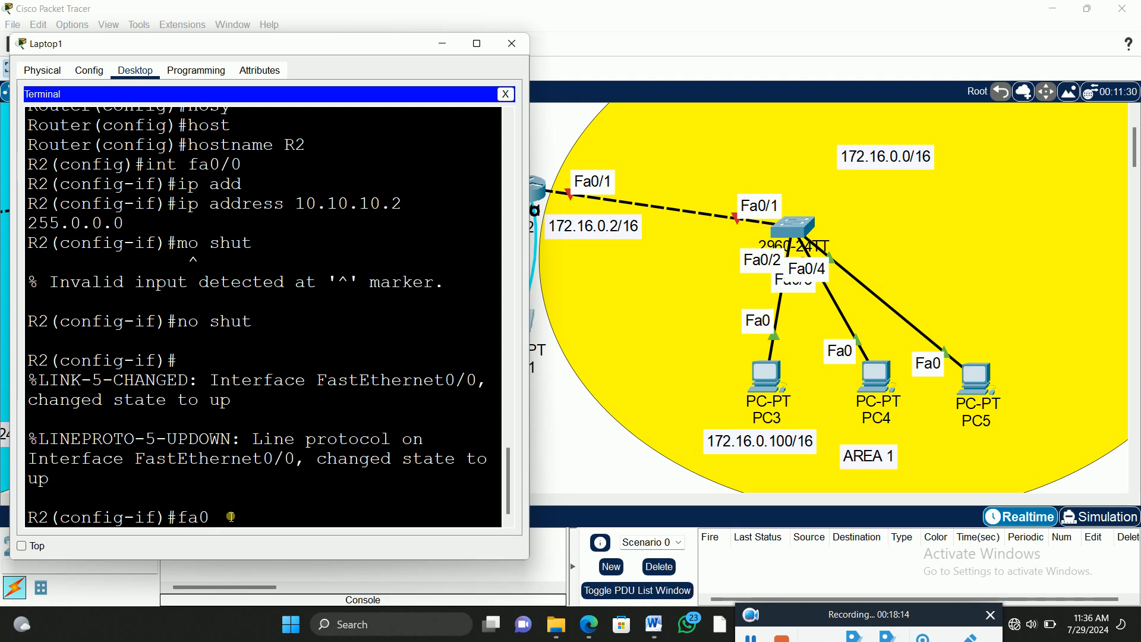
{"action": "type", "text": "/1"}
{"action": "key", "text": "Return"}
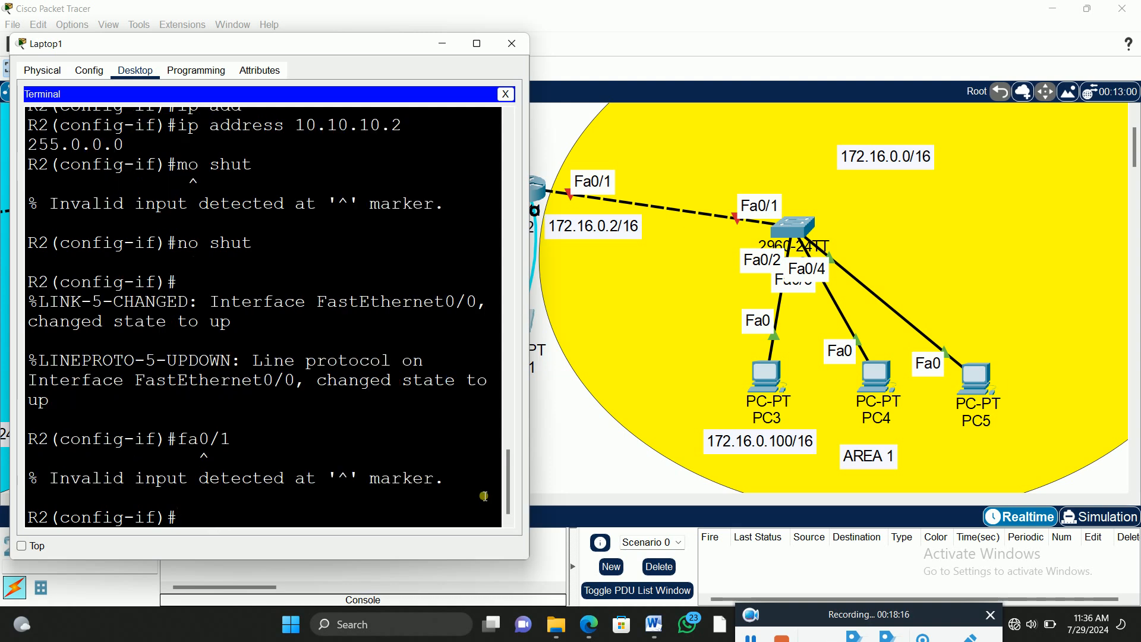
{"action": "key", "text": "Return"}
{"action": "type", "text": "int fa"}
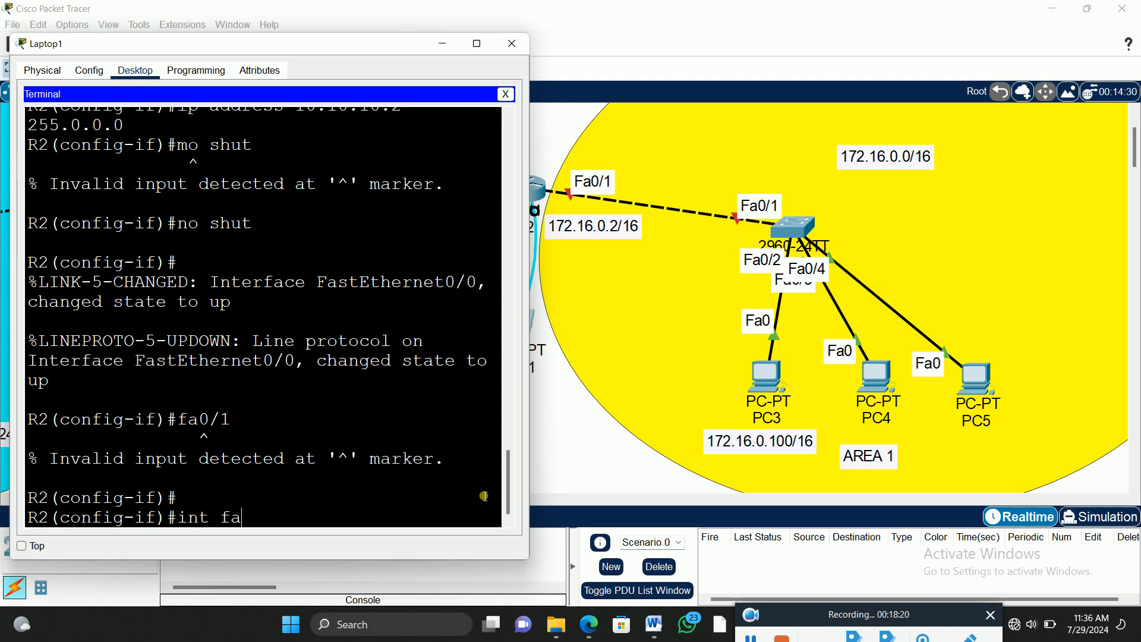
{"action": "type", "text": "0/1"}
{"action": "key", "text": "Return"}
Step: Assign IP address 172.16.0.2 with mask 255.255.0.0 to R2's fa0/1 interface
{"action": "key", "text": "Return"}
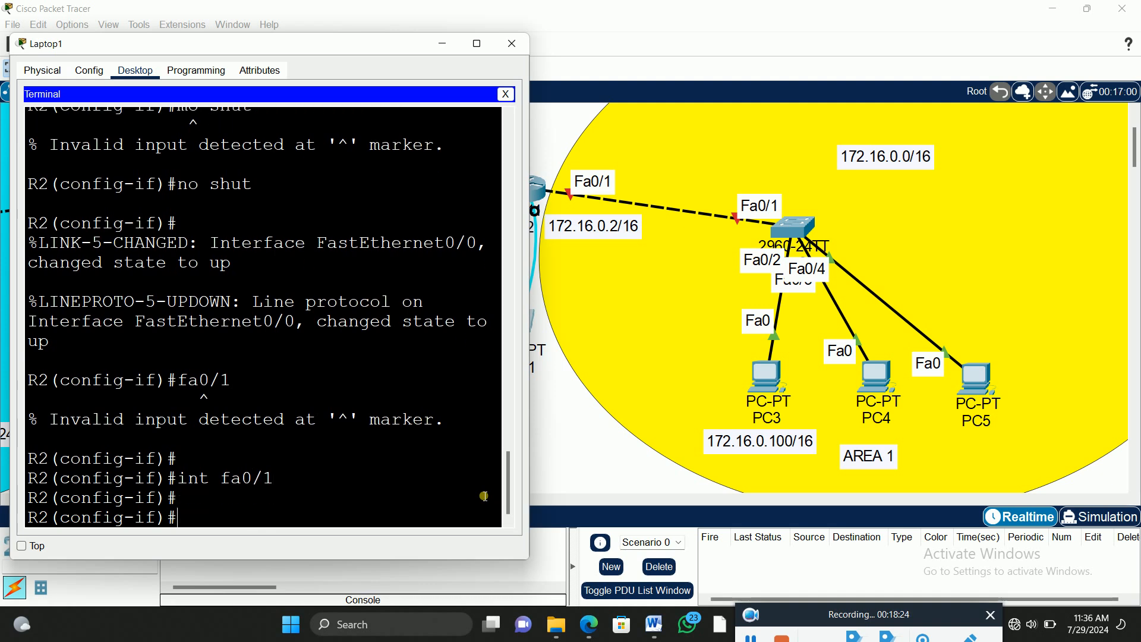
{"action": "type", "text": "ip add 172.16.0.2 255.255.0.0"}
{"action": "key", "text": "Return"}
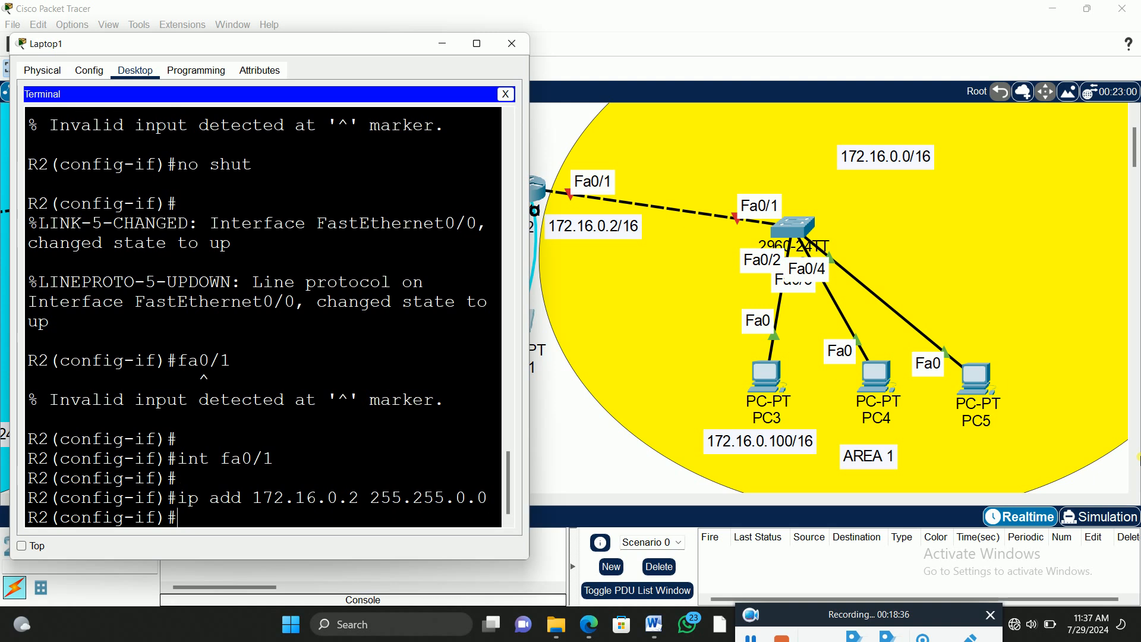
Step: Enable R2's fa0/1 interface with no shutdown and minimize Laptop1's window
{"action": "type", "text": "no shut"}
{"action": "key", "text": "Tab"}
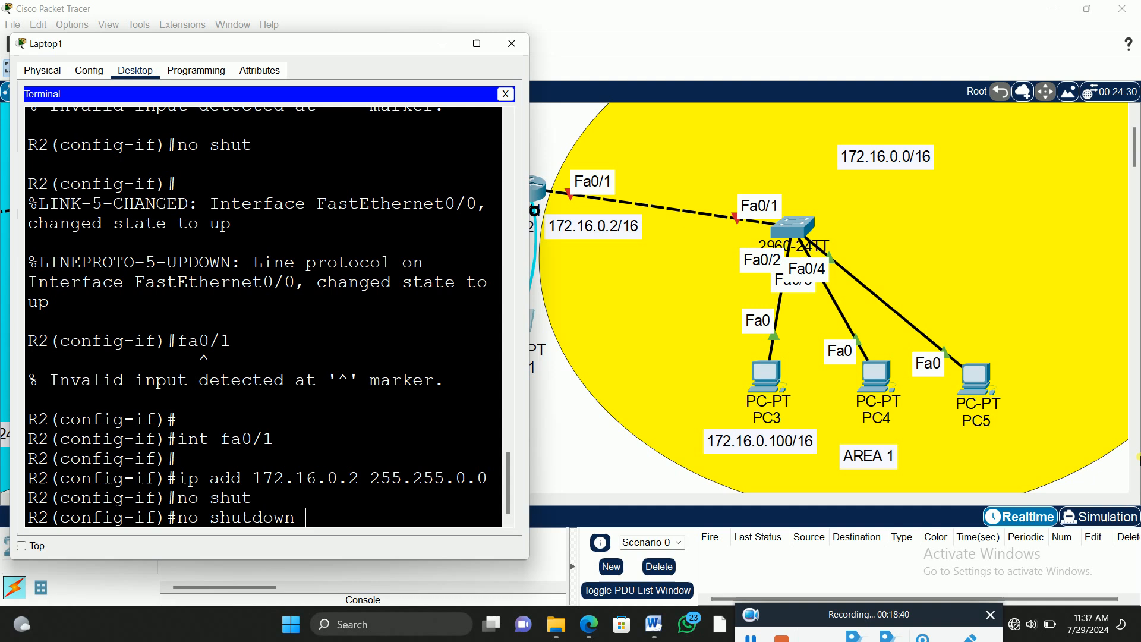
{"action": "key", "text": "Return"}
{"action": "key", "text": "Return"}
{"action": "key", "text": "Return"}
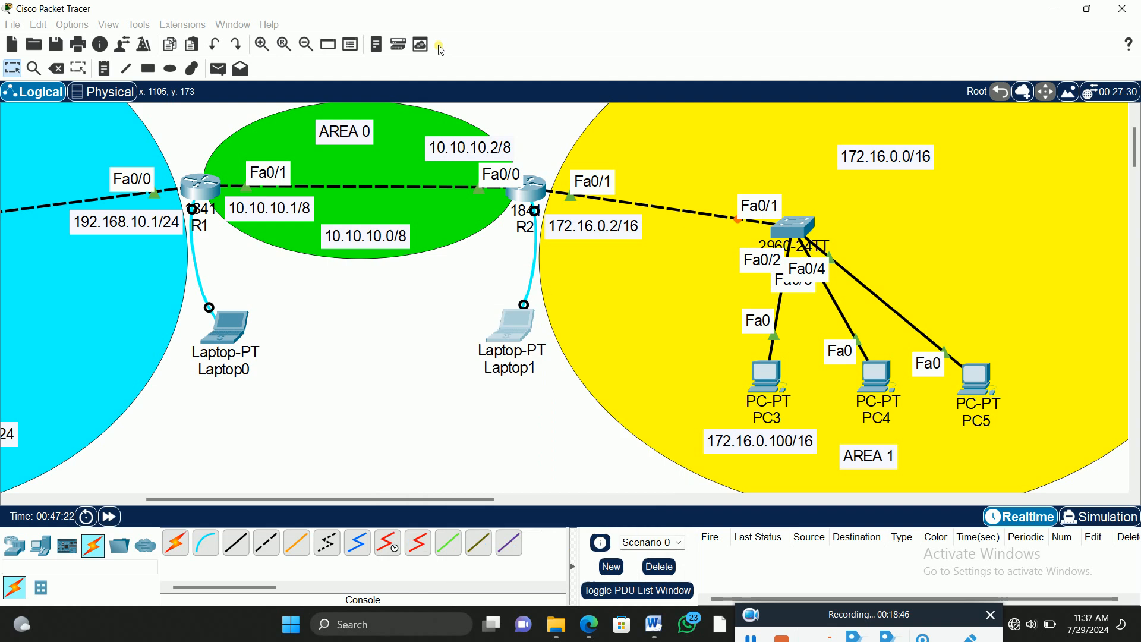
{"action": "left_click", "coordinate": [442, 44]}
Step: Move the AREA 1 label from below the PCs to the open space beside the switch in the yellow area
{"action": "scroll", "coordinate": [757, 230], "scroll_direction": "up", "scroll_amount": 2}
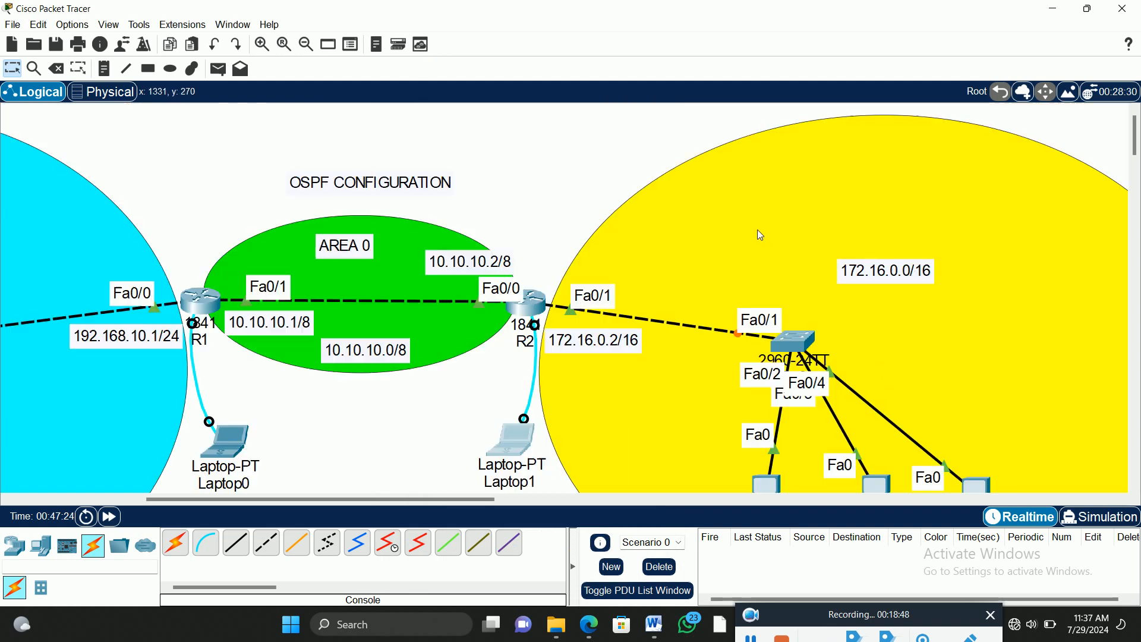
{"action": "scroll", "coordinate": [757, 230], "scroll_direction": "down", "scroll_amount": 1}
{"action": "left_click_drag", "start_coordinate": [465, 500], "coordinate": [386, 484]}
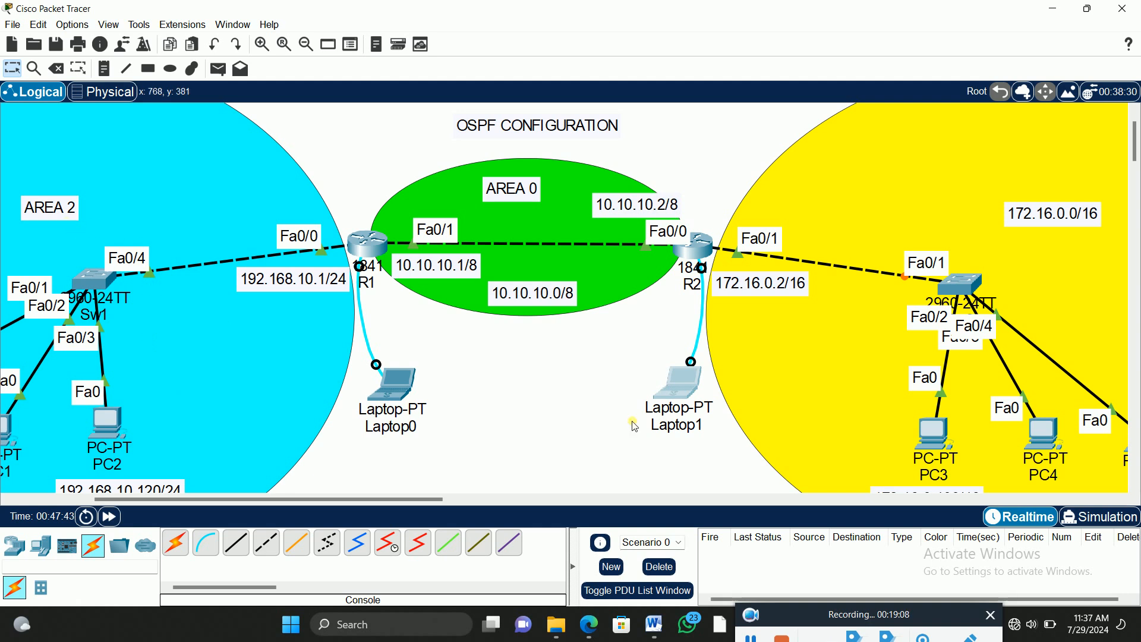
{"action": "left_click_drag", "start_coordinate": [433, 502], "coordinate": [484, 503]}
{"action": "scroll", "coordinate": [1050, 320], "scroll_direction": "down", "scroll_amount": 2}
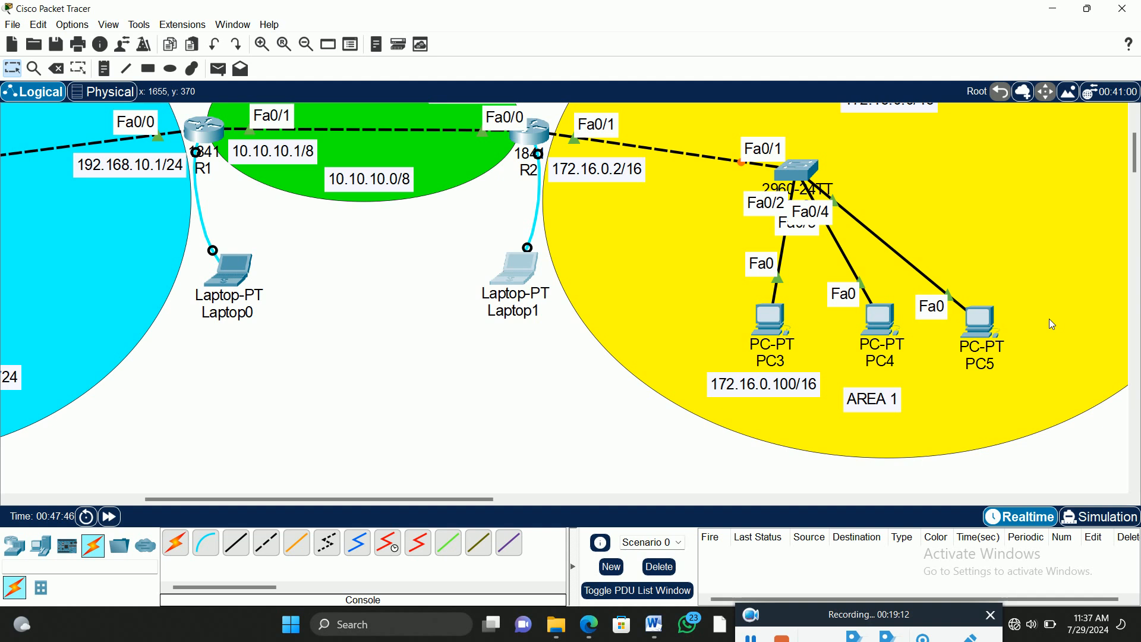
{"action": "left_click_drag", "start_coordinate": [884, 399], "coordinate": [946, 175]}
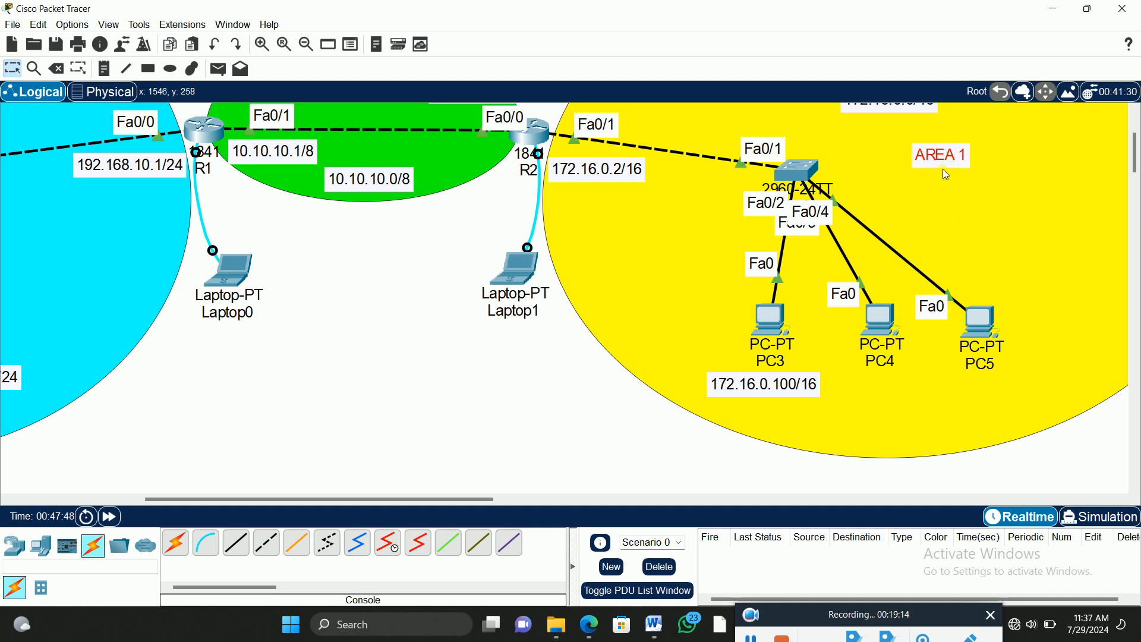
Step: Reopen Laptop0's terminal session to R1 at the global configuration prompt
{"action": "scroll", "coordinate": [949, 332], "scroll_direction": "left", "scroll_amount": 5}
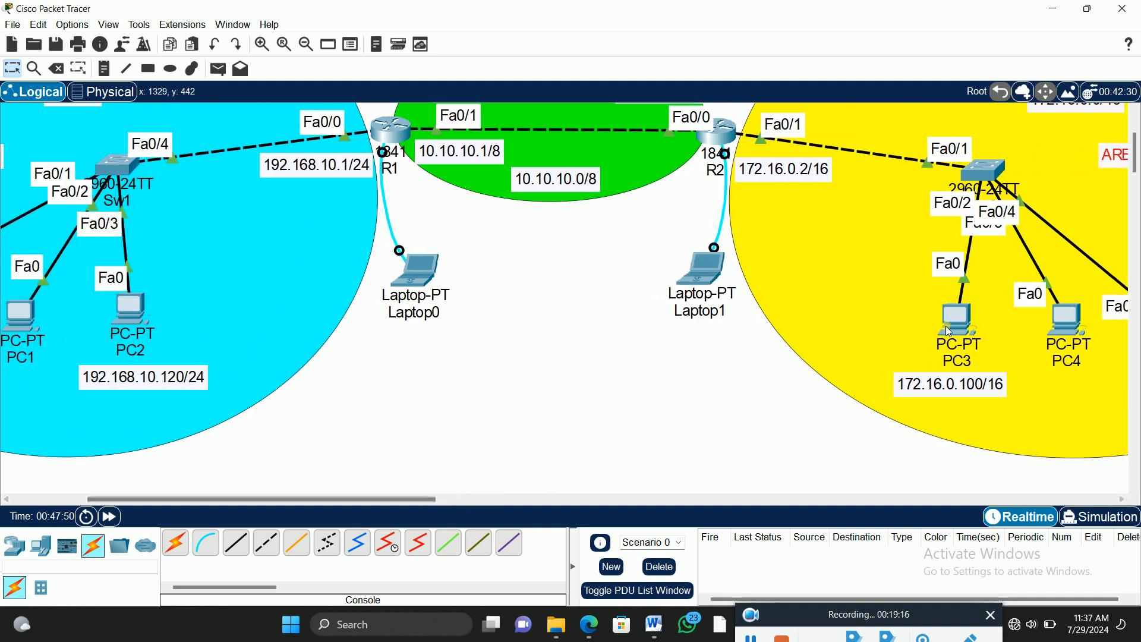
{"action": "scroll", "coordinate": [949, 331], "scroll_direction": "up", "scroll_amount": 2}
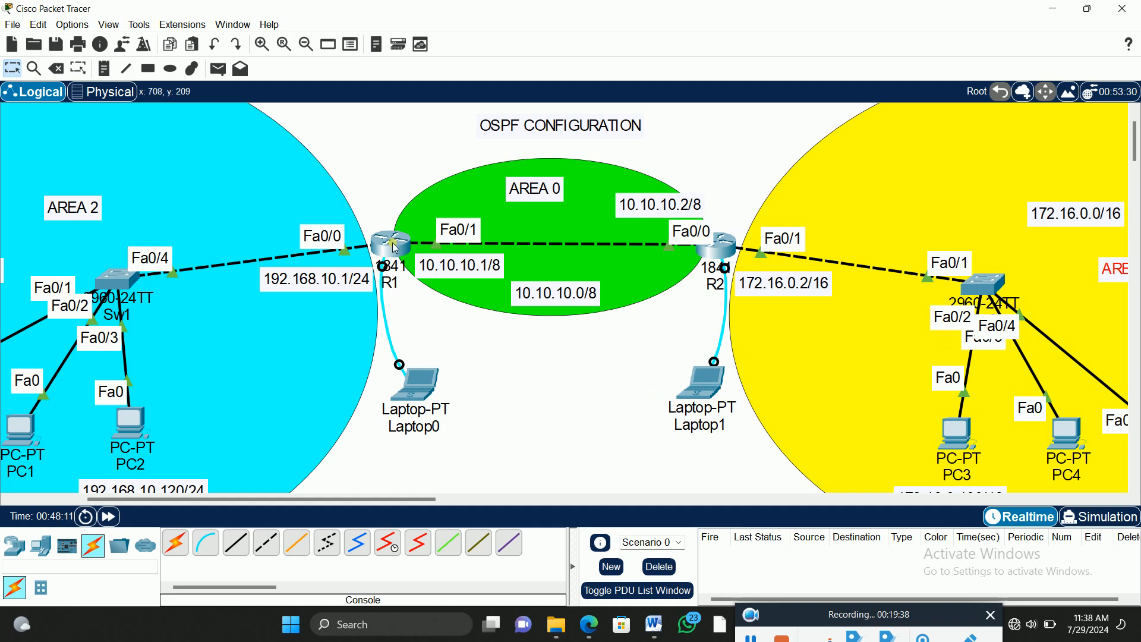
{"action": "left_click", "coordinate": [419, 381]}
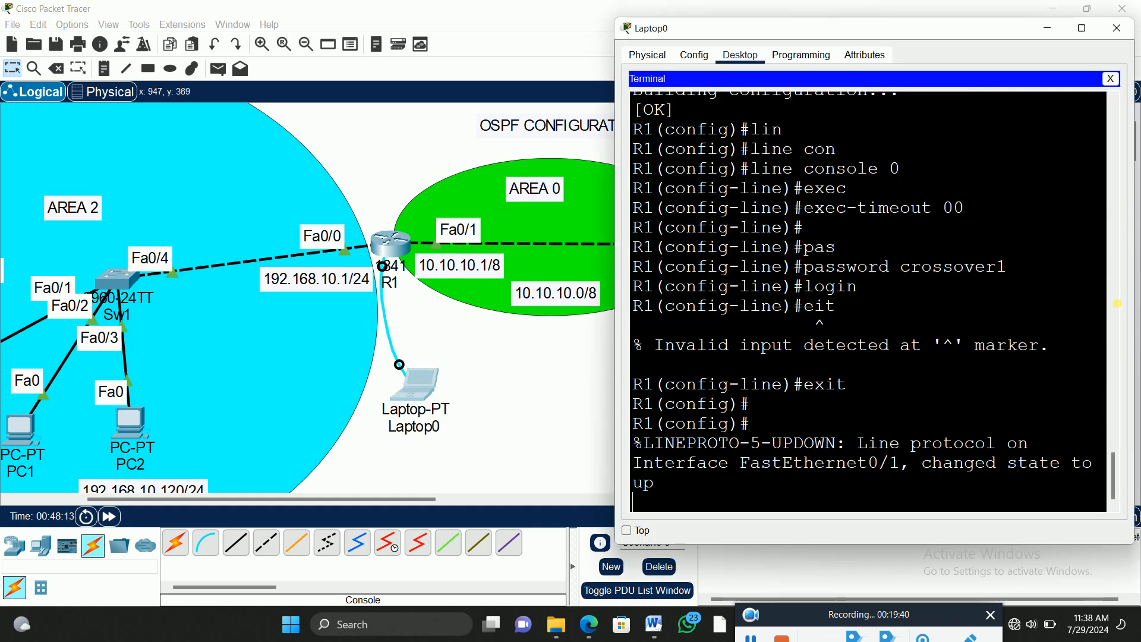
{"action": "key", "text": "Return"}
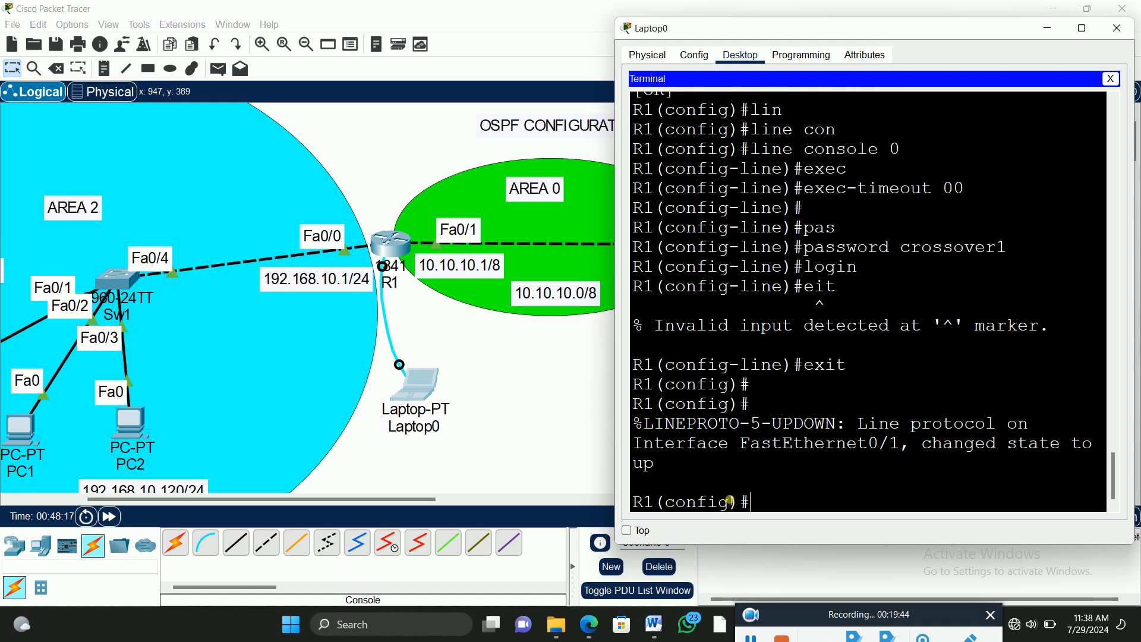
Step: Check the allowed OSPF process ID range on R1 and start the routing process with router ospf 20
{"action": "type", "text": "route"}
{"action": "key", "text": "Tab"}
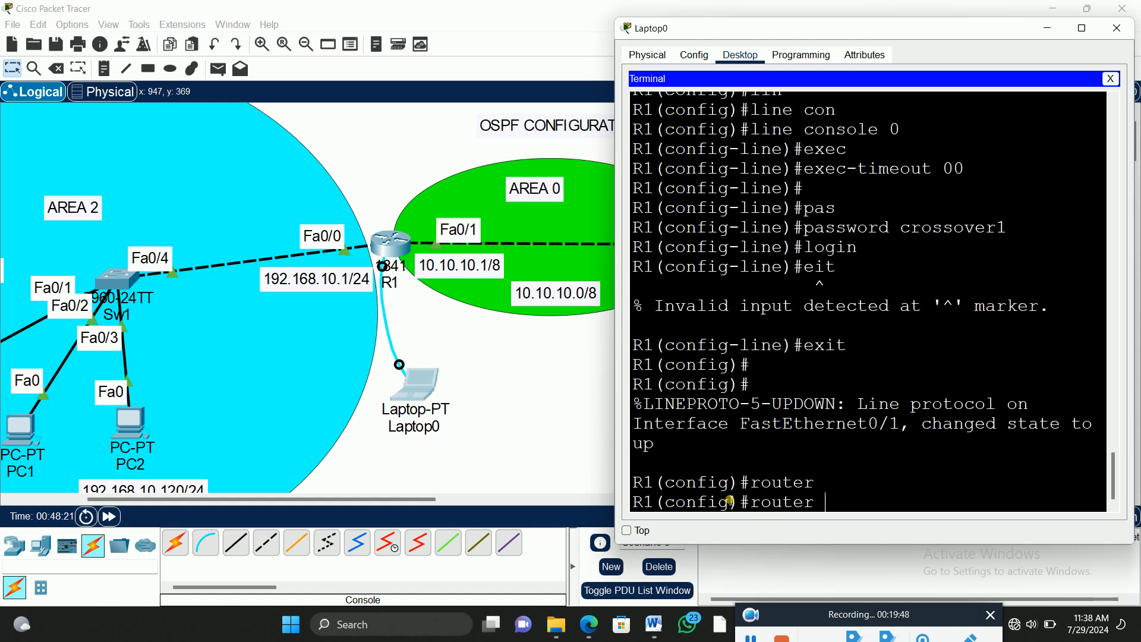
{"action": "type", "text": "os"}
{"action": "key", "text": "Tab"}
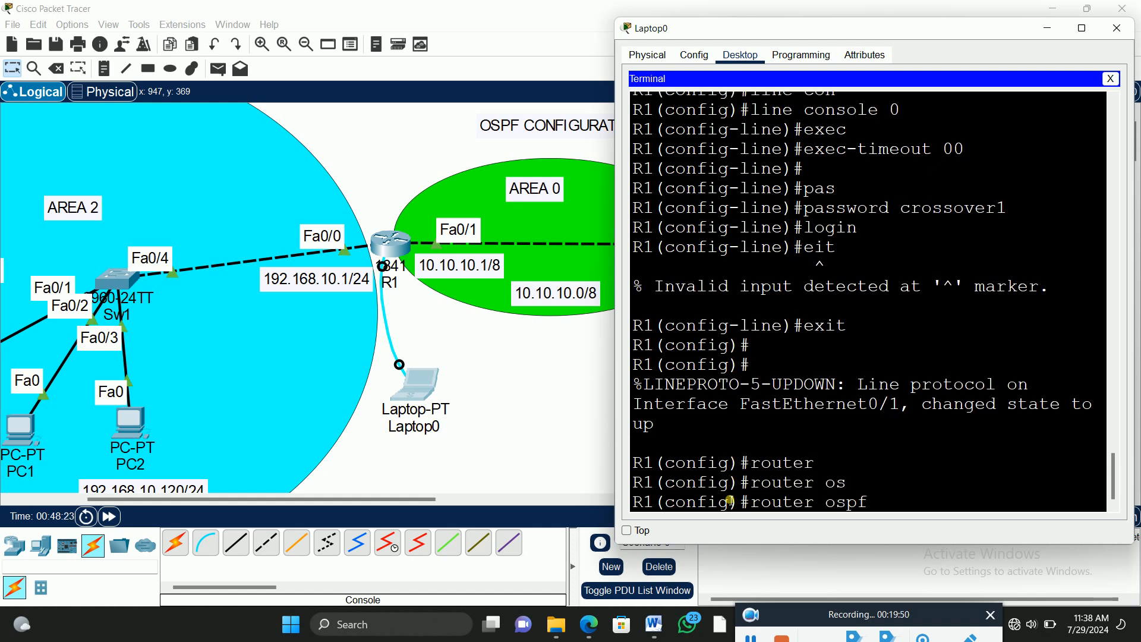
{"action": "type", "text": "20"}
{"action": "key", "text": "BackSpace"}
{"action": "key", "text": "BackSpace"}
{"action": "type", "text": "?"}
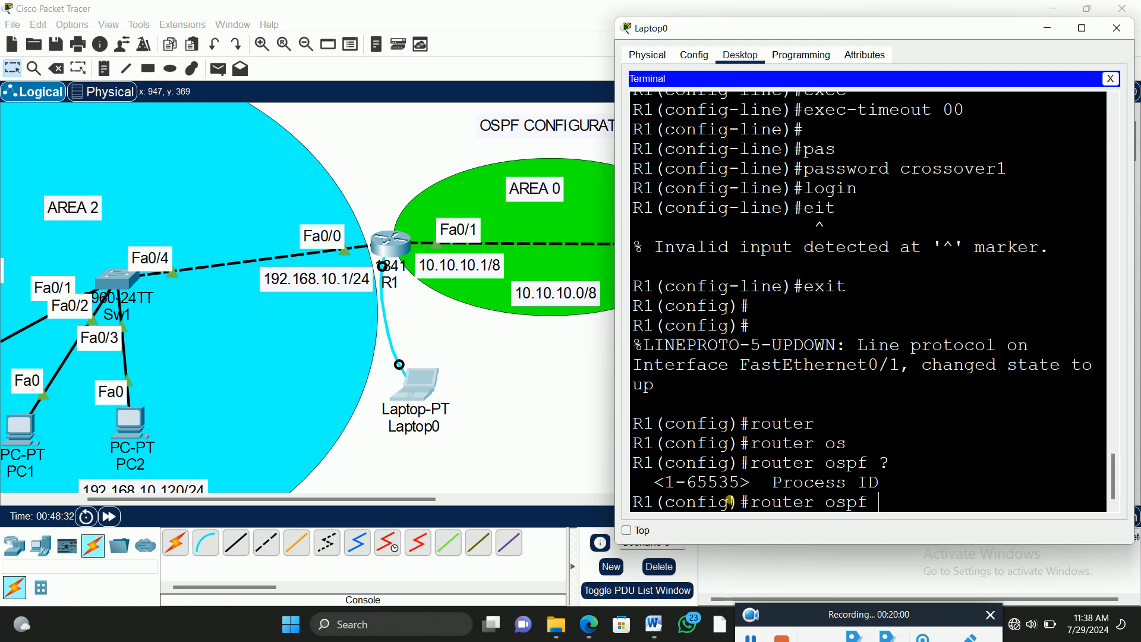
{"action": "type", "text": "20"}
{"action": "key", "text": "Return"}
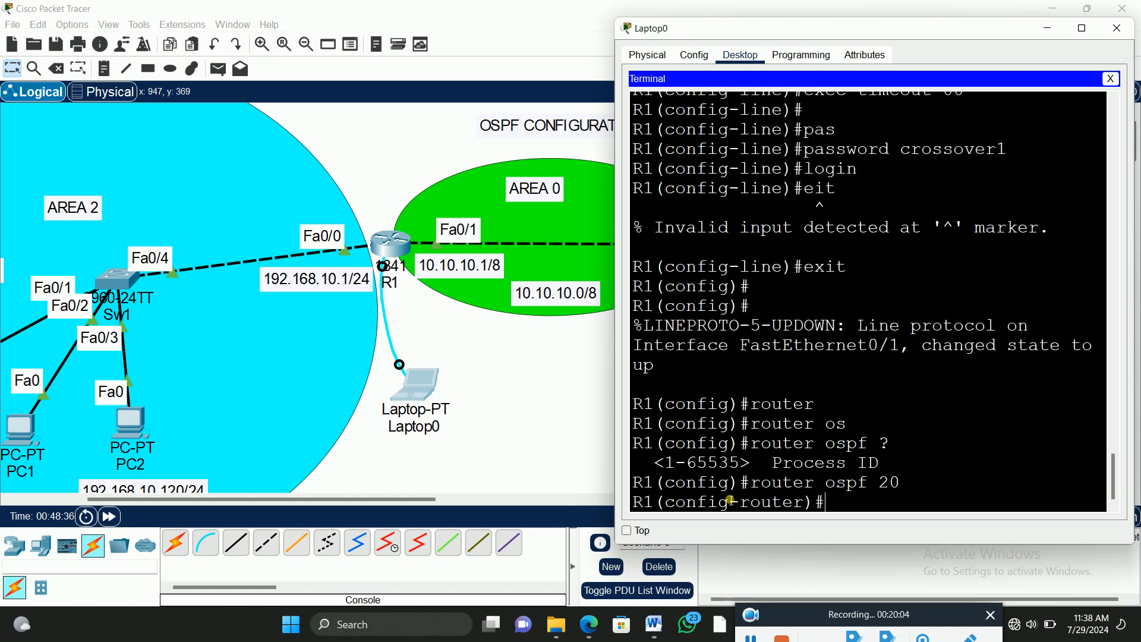
Step: Set R1's OSPF router ID to 1.1.1.1 with the router-id command
{"action": "type", "text": "router"}
{"action": "key", "text": "Tab"}
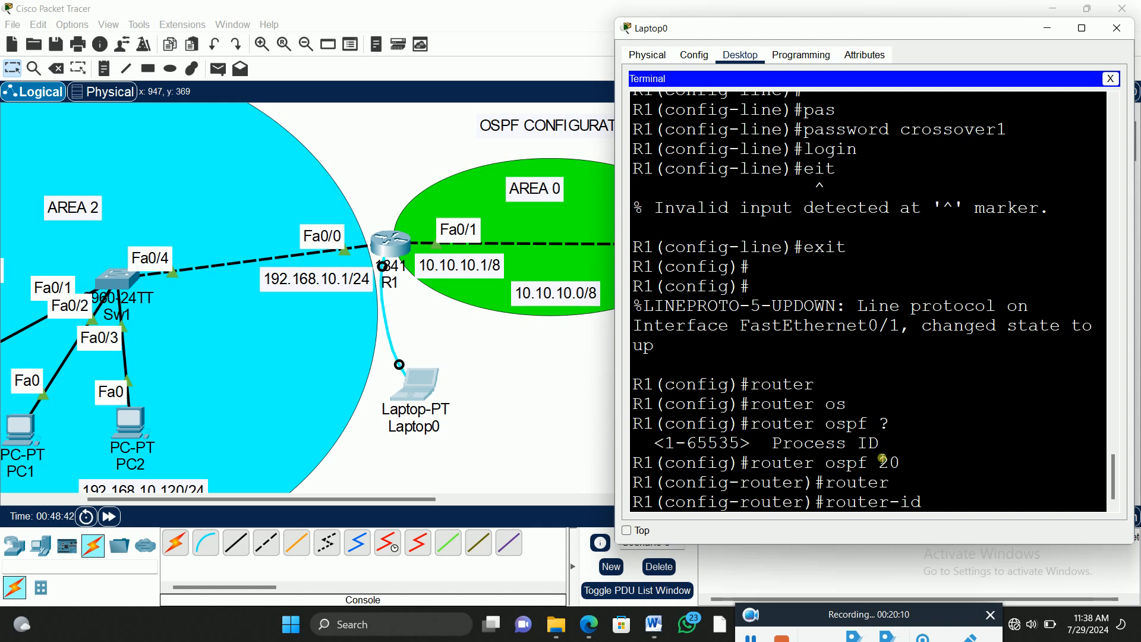
{"action": "type", "text": "1.1.1.1"}
{"action": "key", "text": "Return"}
Step: Advertise network 192.168.10.0 with 255.255.255.0 in OSPF area 2 on R1
{"action": "type", "text": "net"}
{"action": "key", "text": "Tab"}
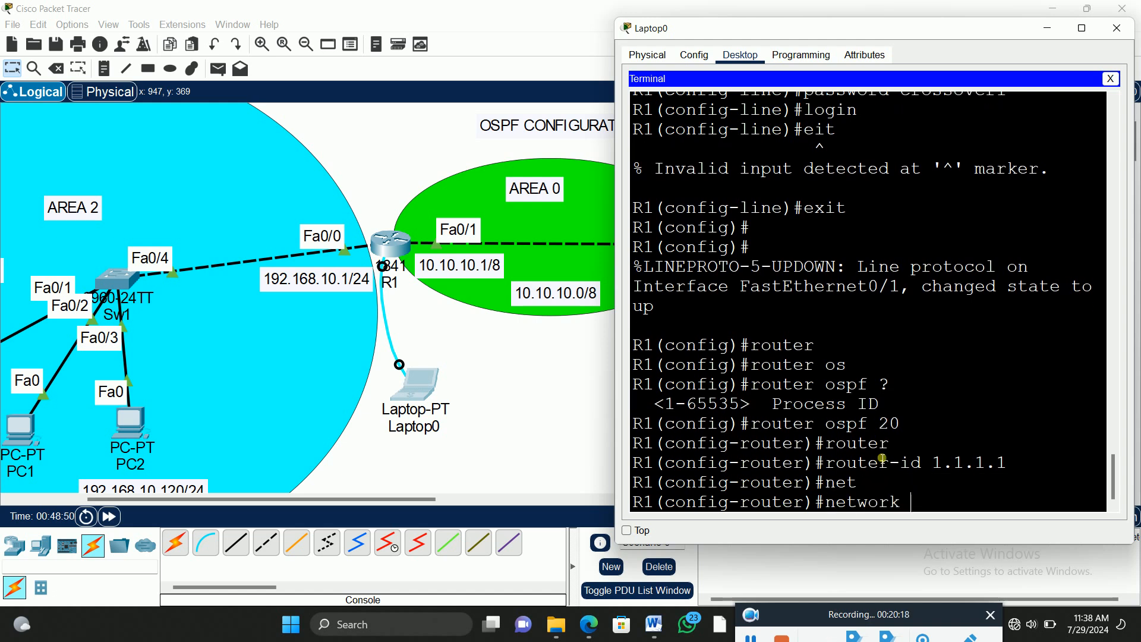
{"action": "type", "text": "192.168.10.0"}
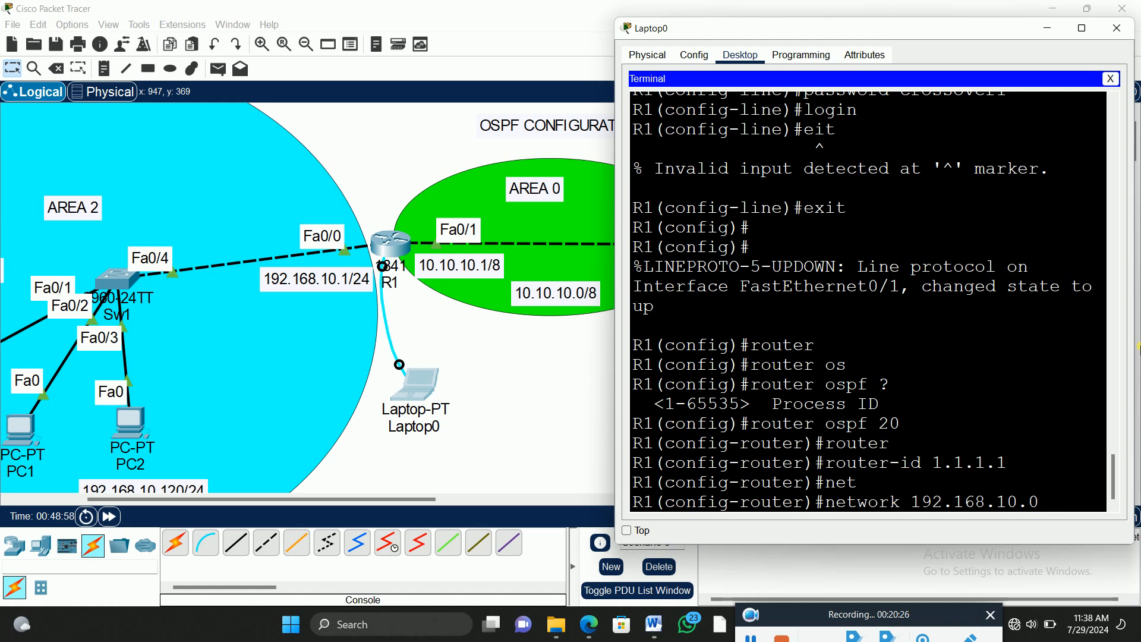
{"action": "type", "text": " 255.255."}
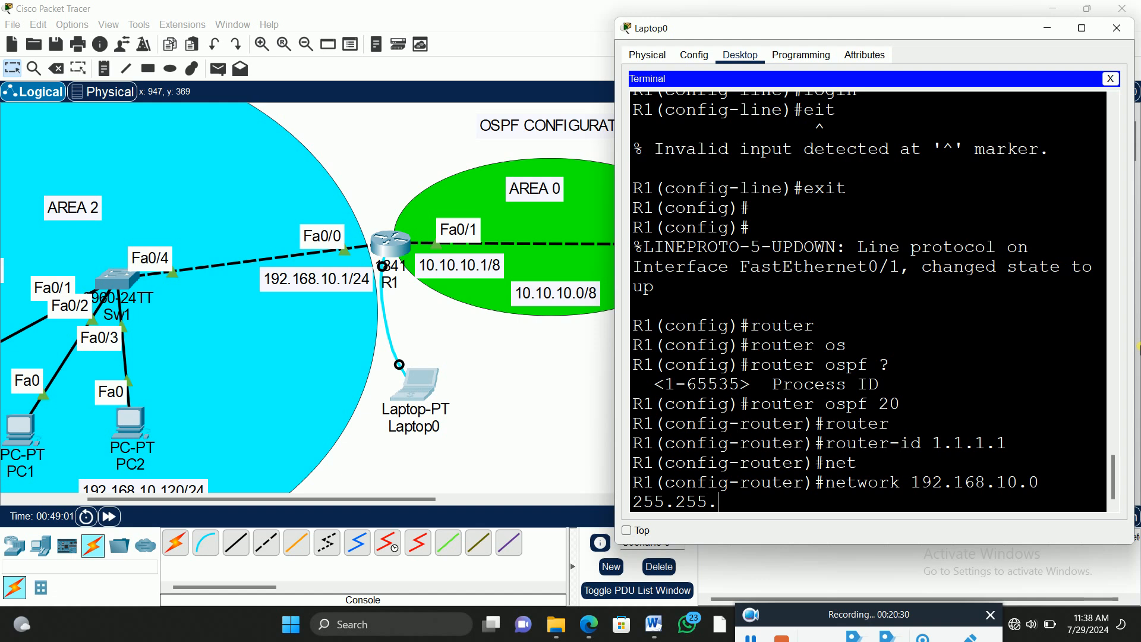
{"action": "type", "text": "255.0 are"}
{"action": "key", "text": "Tab"}
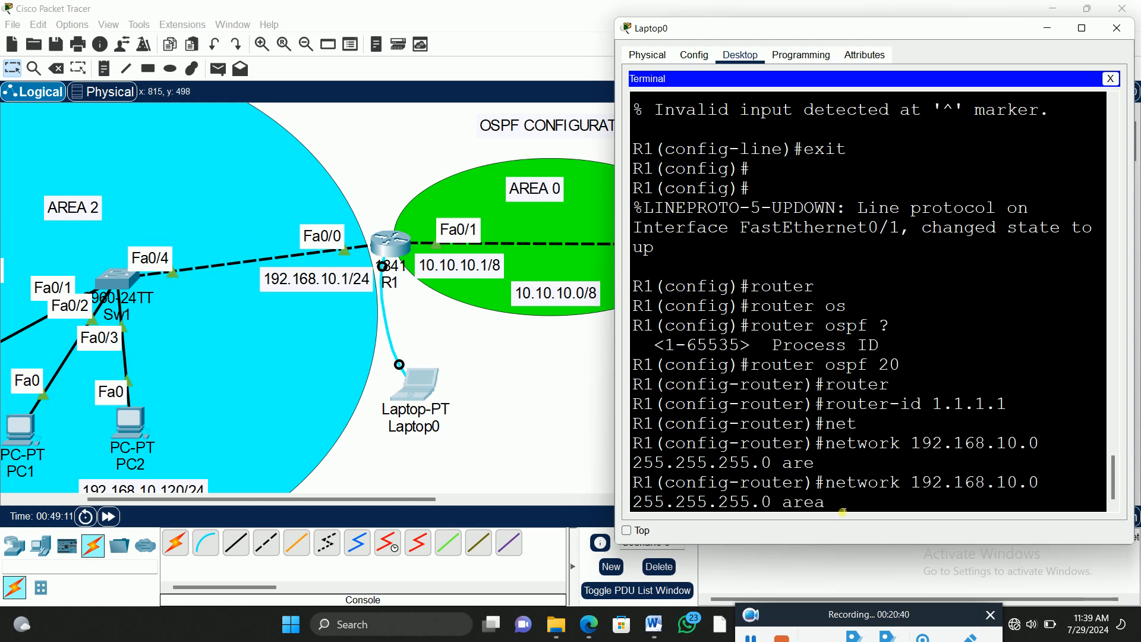
{"action": "type", "text": "2"}
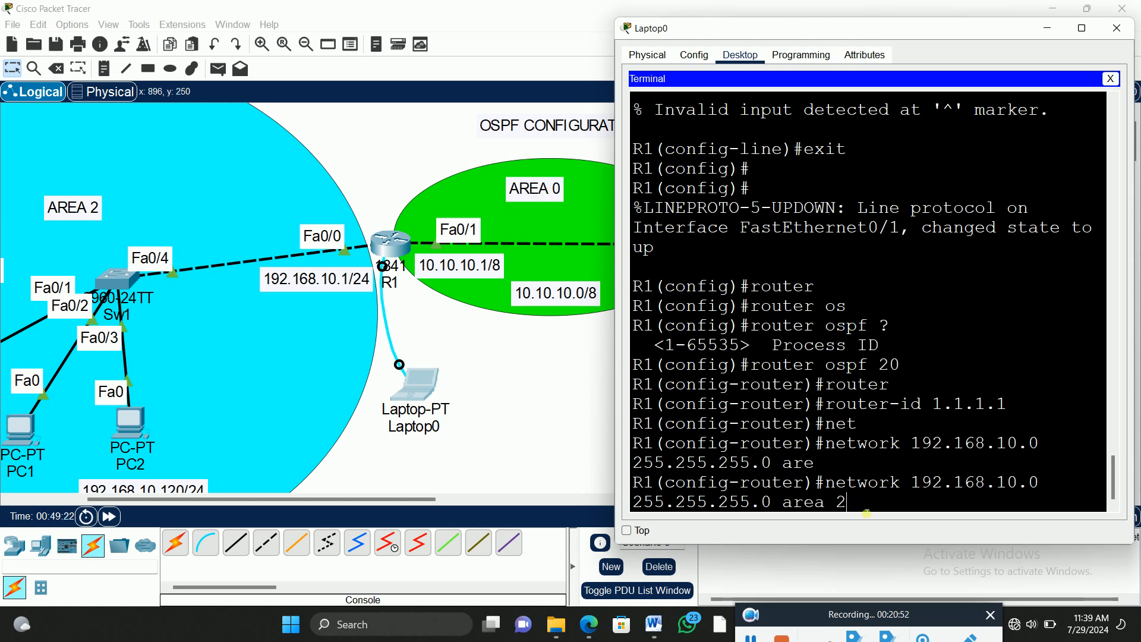
{"action": "key", "text": "Return"}
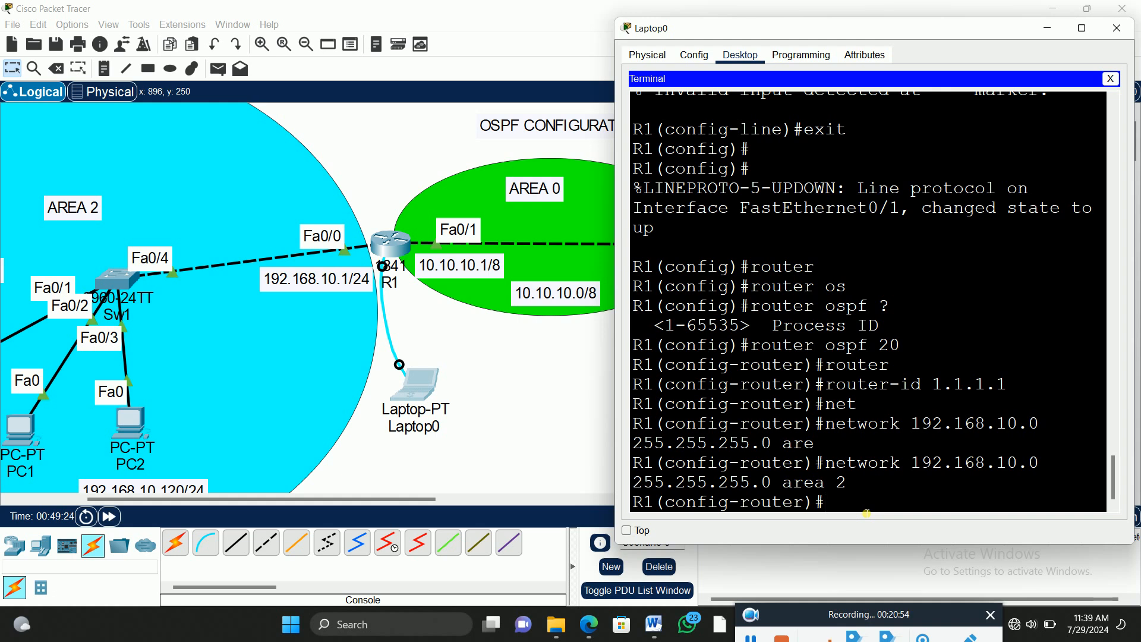
Step: Advertise network 10.10.10.0 with 255.0.0.0 in OSPF area 0 on R1
{"action": "type", "text": "net"}
{"action": "key", "text": "Tab"}
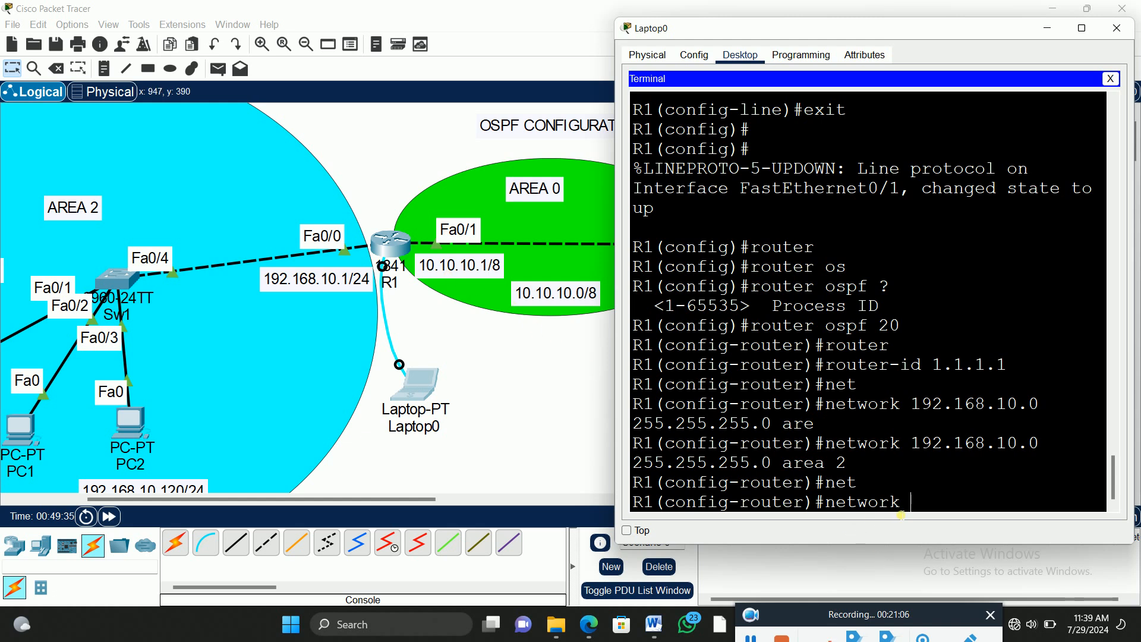
{"action": "type", "text": "10.10.10.0 255.0.0.0"}
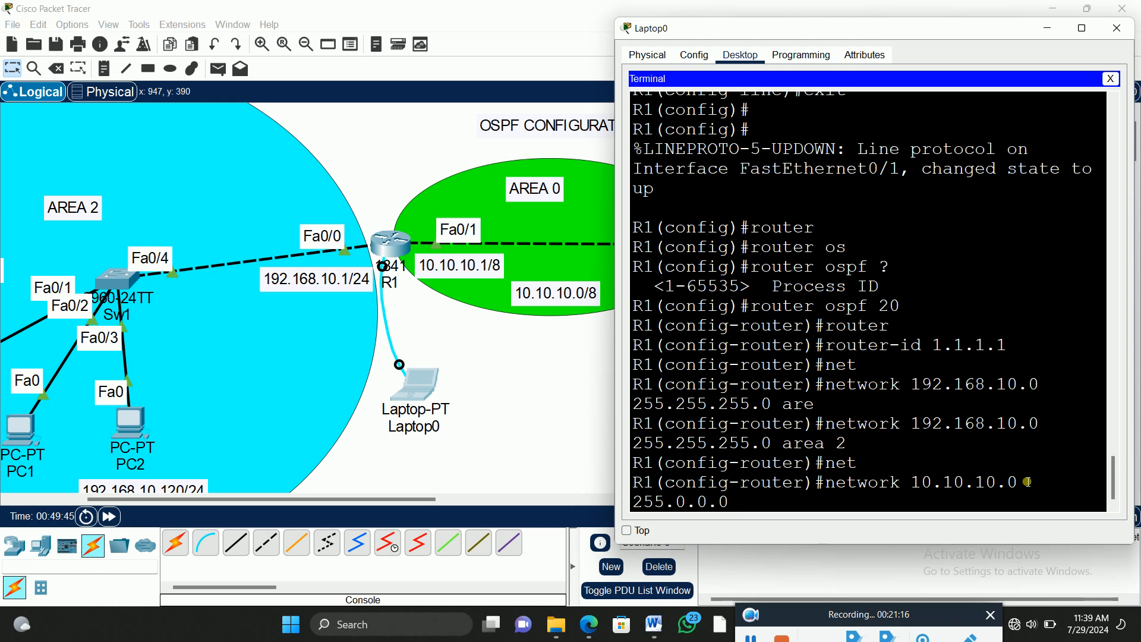
{"action": "type", "text": " are"}
{"action": "key", "text": "Tab"}
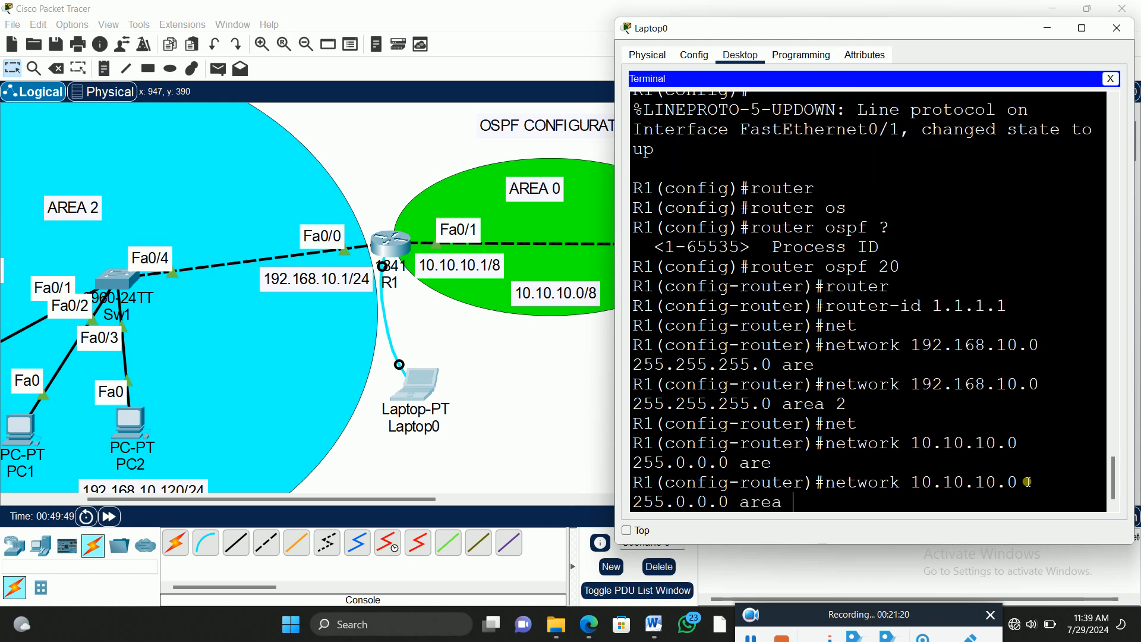
{"action": "type", "text": "0"}
{"action": "key", "text": "Return"}
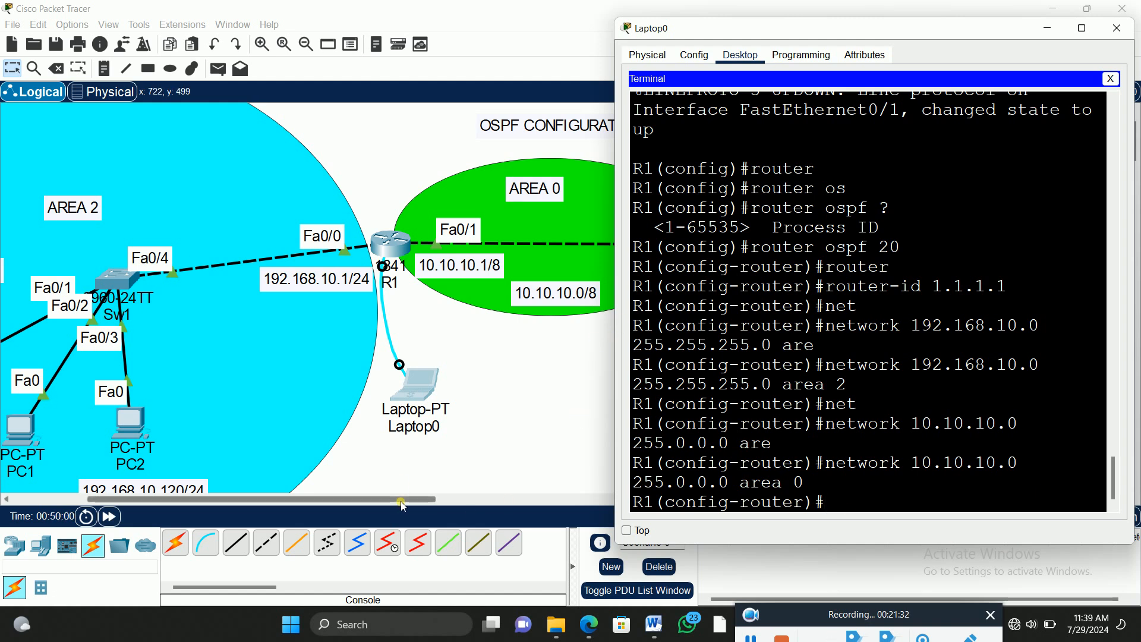
Step: Bring R2 and area 1 into view, reopen Laptop0's R1 terminal and widen its window to show the OSPF commands on single lines
{"action": "left_click", "coordinate": [436, 508]}
{"action": "left_click_drag", "start_coordinate": [436, 508], "coordinate": [519, 508]}
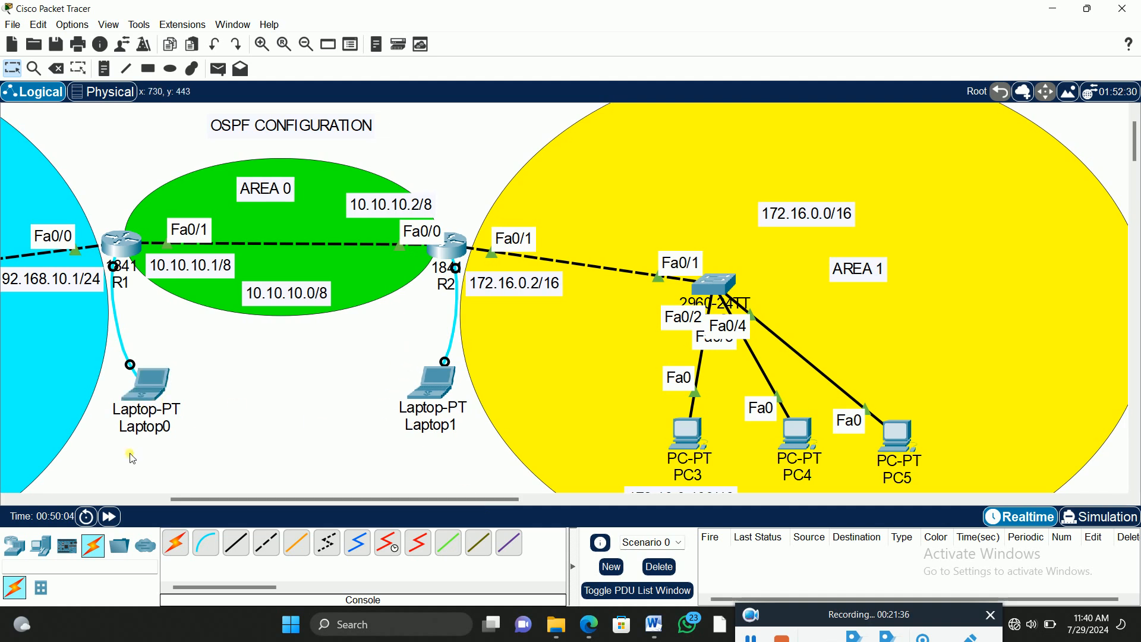
{"action": "left_click_drag", "start_coordinate": [225, 499], "coordinate": [265, 499]}
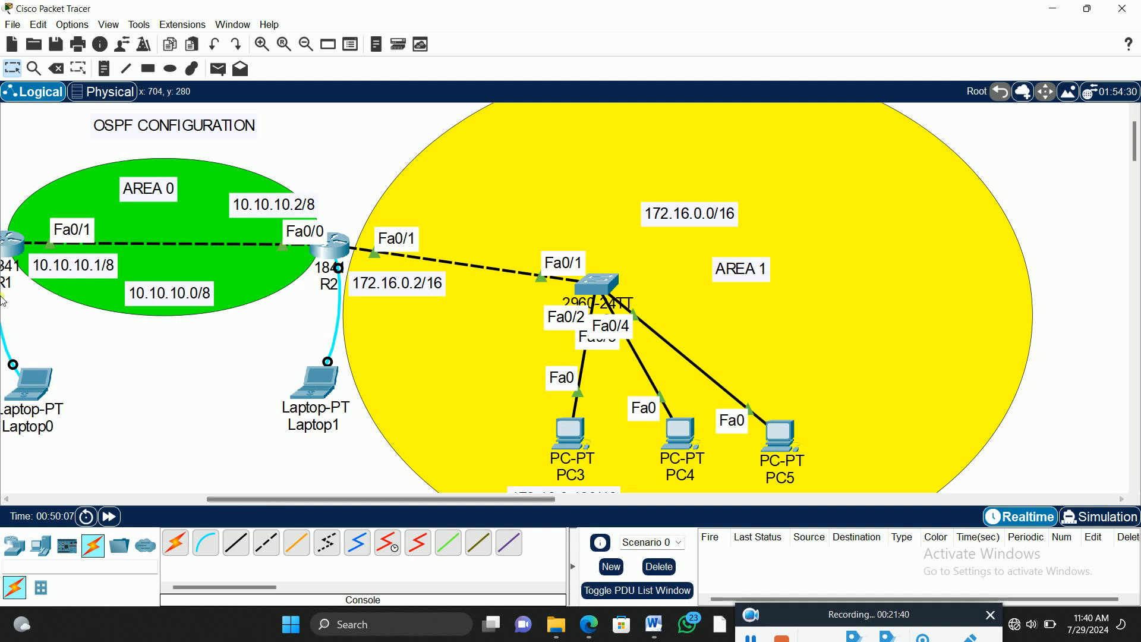
{"action": "left_click", "coordinate": [42, 385]}
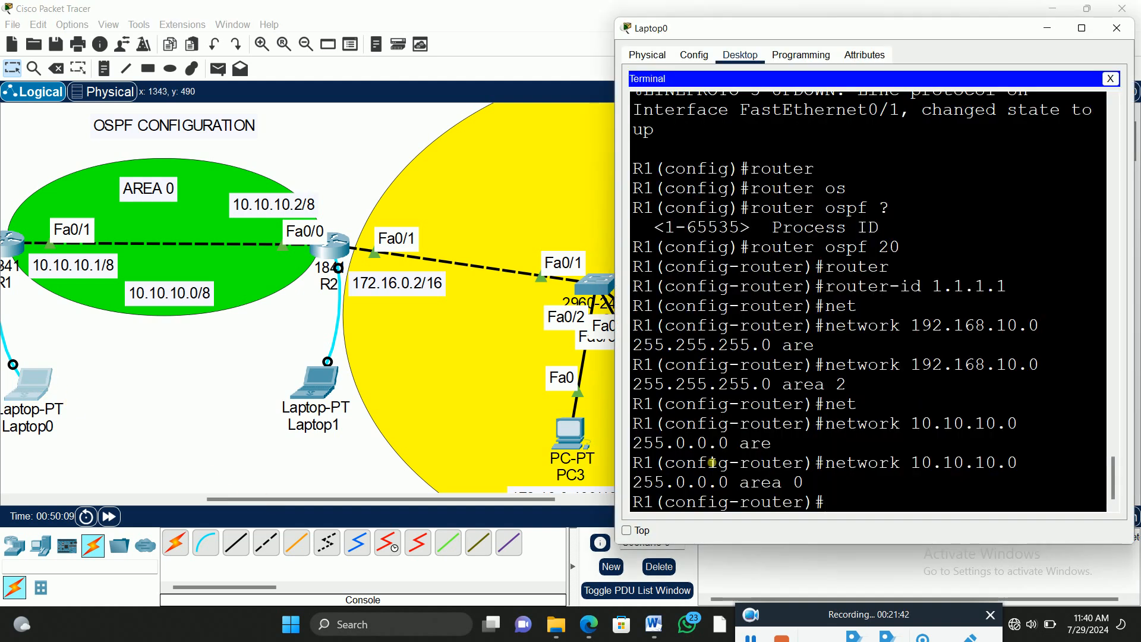
{"action": "left_click_drag", "start_coordinate": [616, 311], "coordinate": [384, 309]}
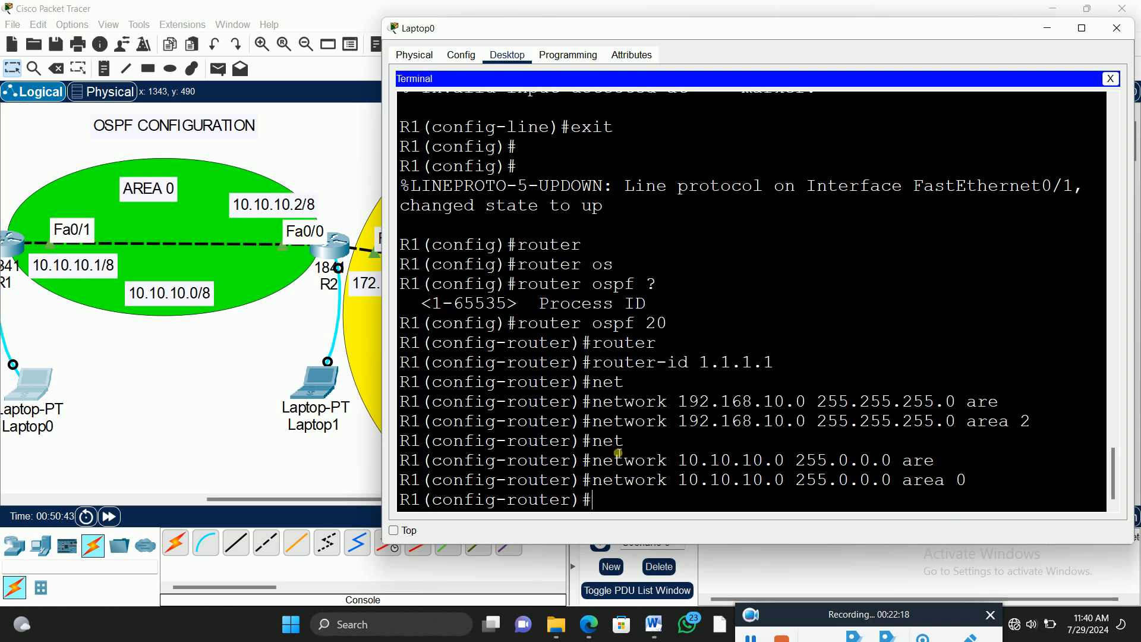
Step: Open Laptop1's terminal session to R2 and place its window clear of the R2 part of the topology
{"action": "left_click", "coordinate": [232, 335]}
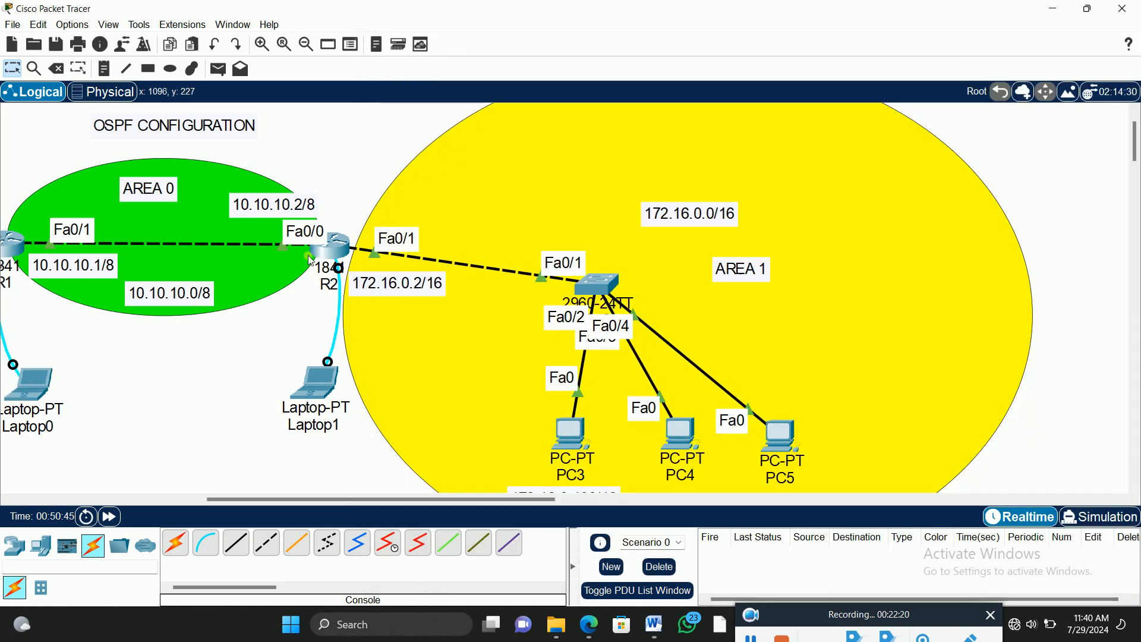
{"action": "left_click", "coordinate": [322, 394]}
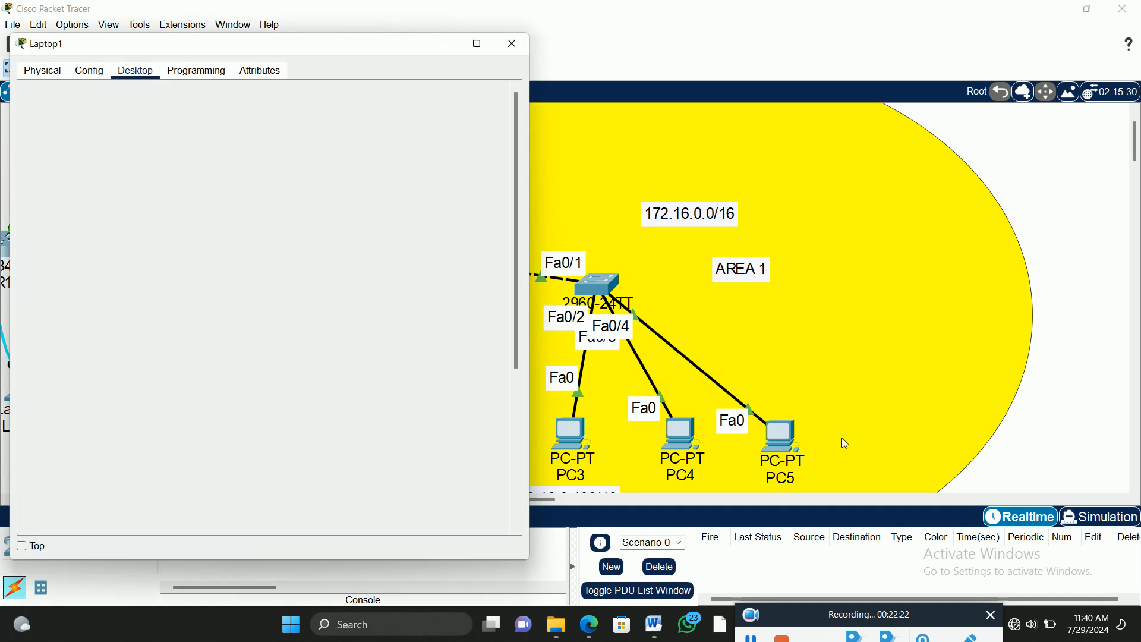
{"action": "left_click_drag", "start_coordinate": [380, 45], "coordinate": [878, 27]}
{"action": "key", "text": "Return"}
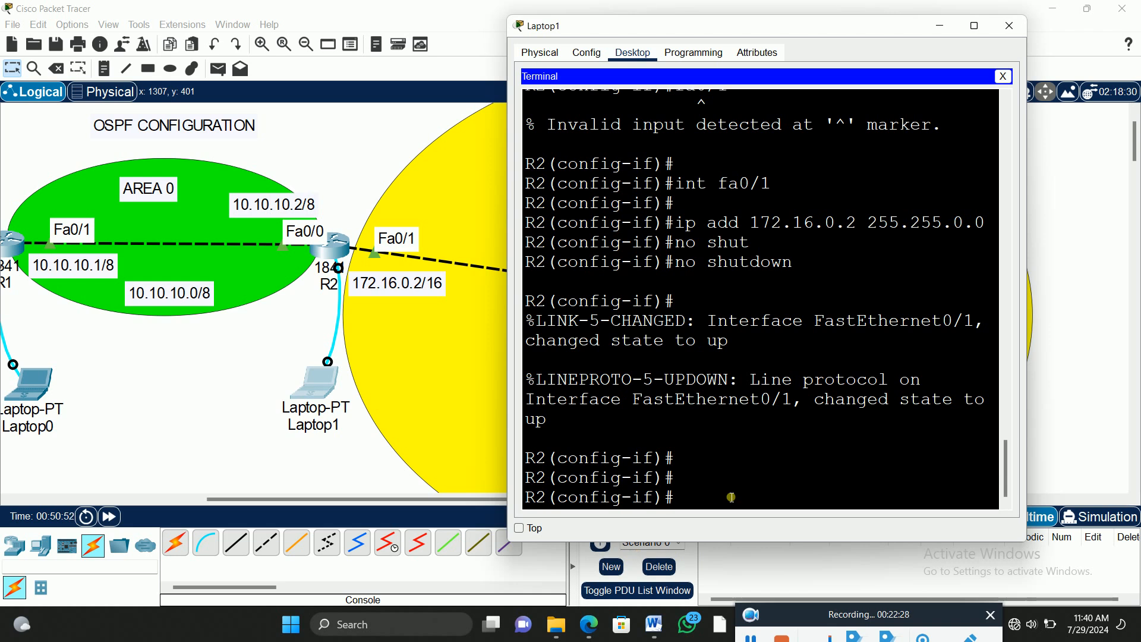
Step: Leave interface configuration on R2 and start OSPF process 20
{"action": "type", "text": "exit"}
{"action": "key", "text": "Return"}
{"action": "type", "text": "router"}
{"action": "key", "text": "Tab"}
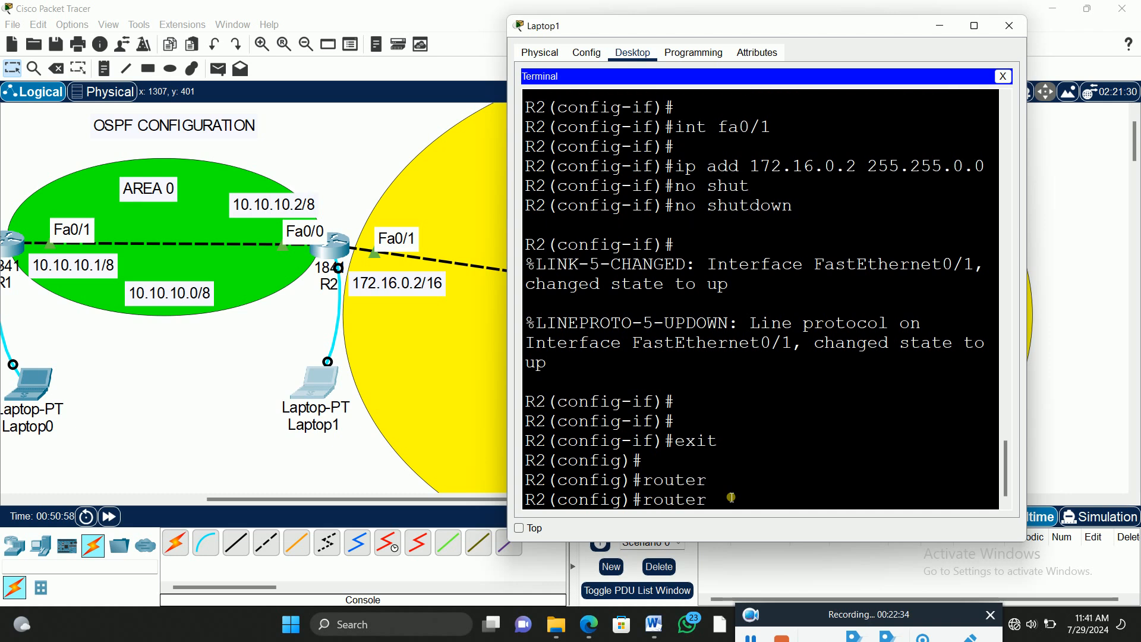
{"action": "type", "text": "os"}
{"action": "key", "text": "Tab"}
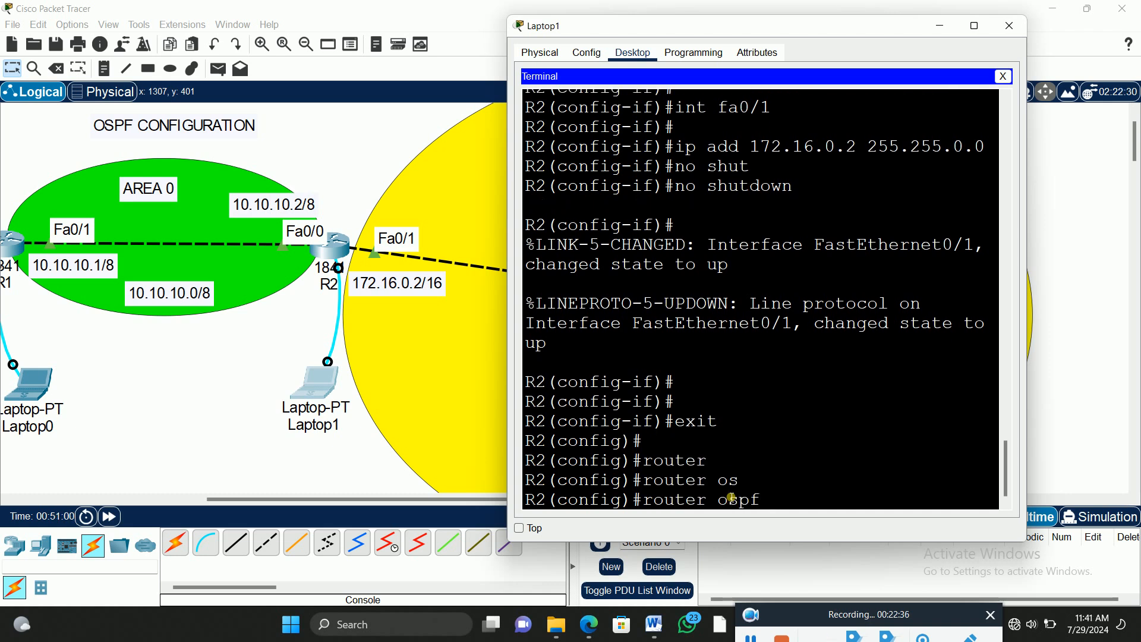
{"action": "type", "text": "20"}
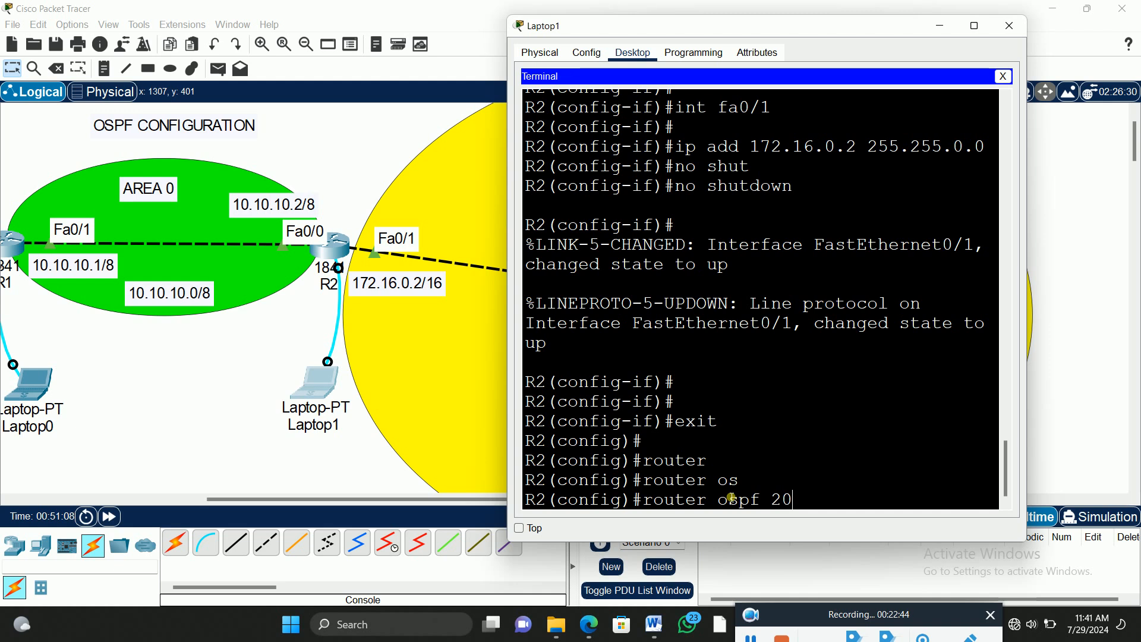
{"action": "key", "text": "Return"}
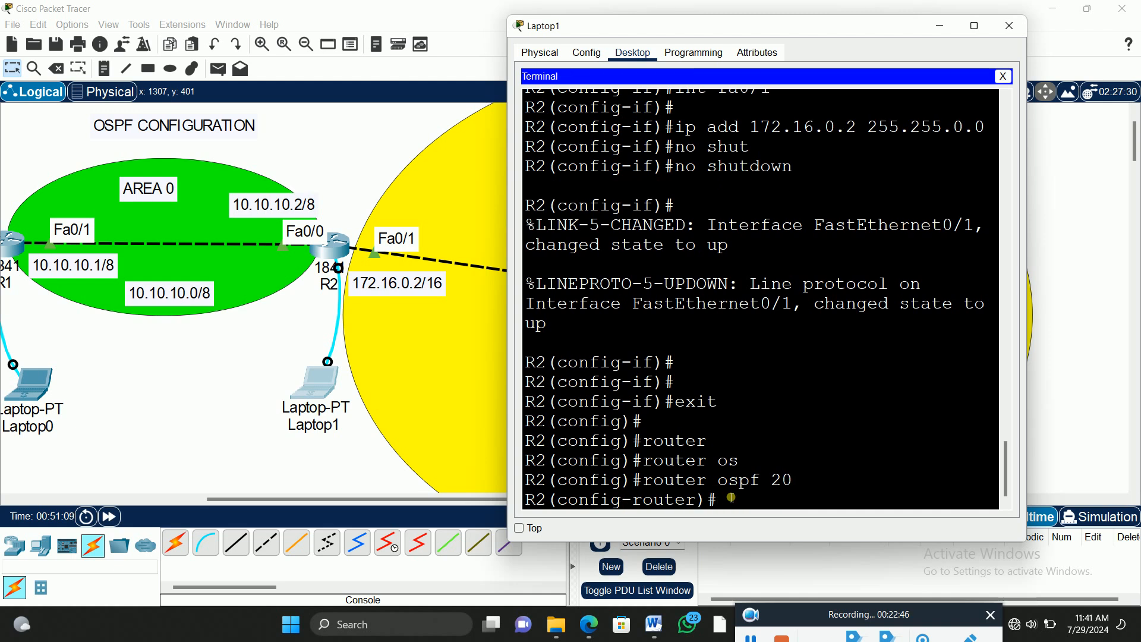
Step: Set R2's OSPF router ID to 2.2.2.2 with the router-id command
{"action": "type", "text": "router"}
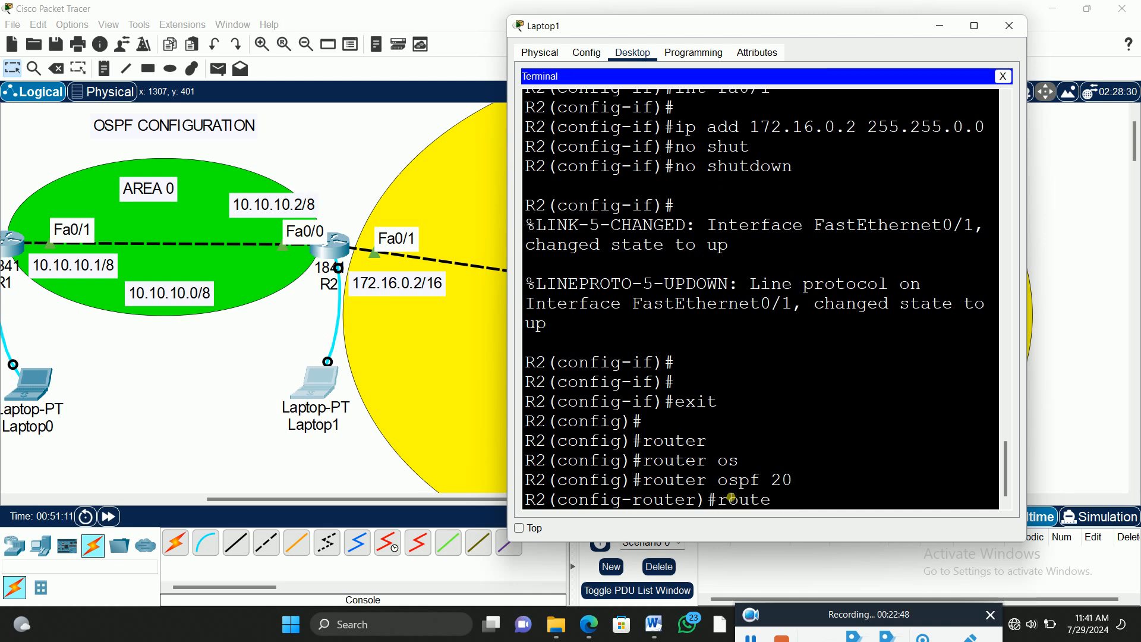
{"action": "key", "text": "Tab"}
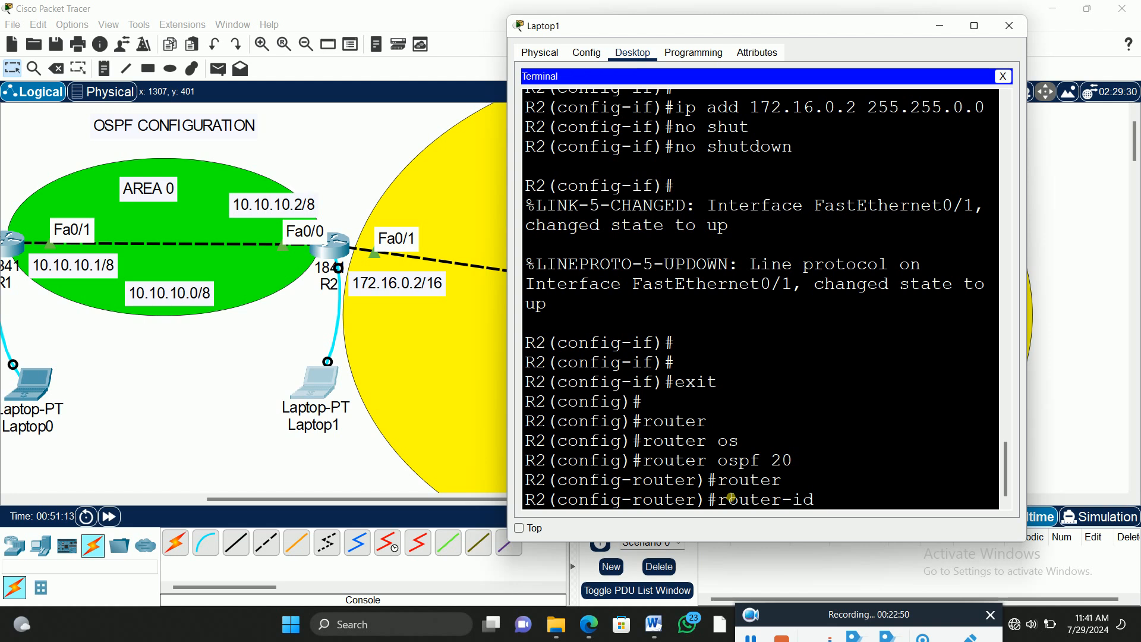
{"action": "type", "text": "2.2.2.2"}
{"action": "key", "text": "Return"}
Step: Advertise network 10.10.10.0 with 255.0.0.0 in OSPF area 0 on R2
{"action": "type", "text": "net"}
{"action": "key", "text": "Tab"}
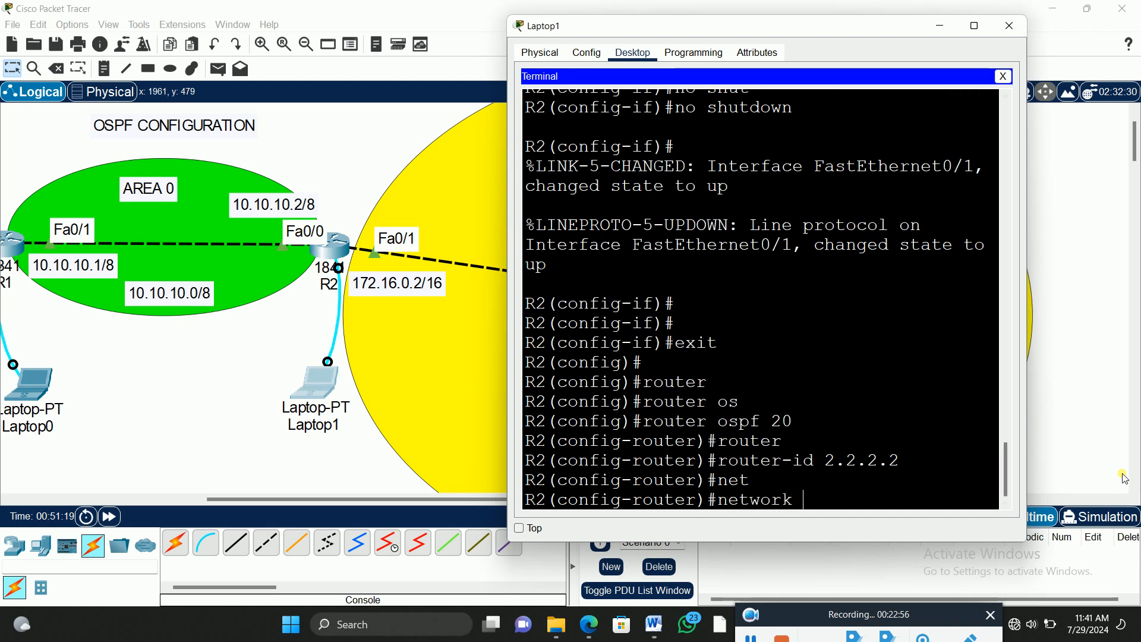
{"action": "type", "text": "10.10.10.0 255.0.0.0"}
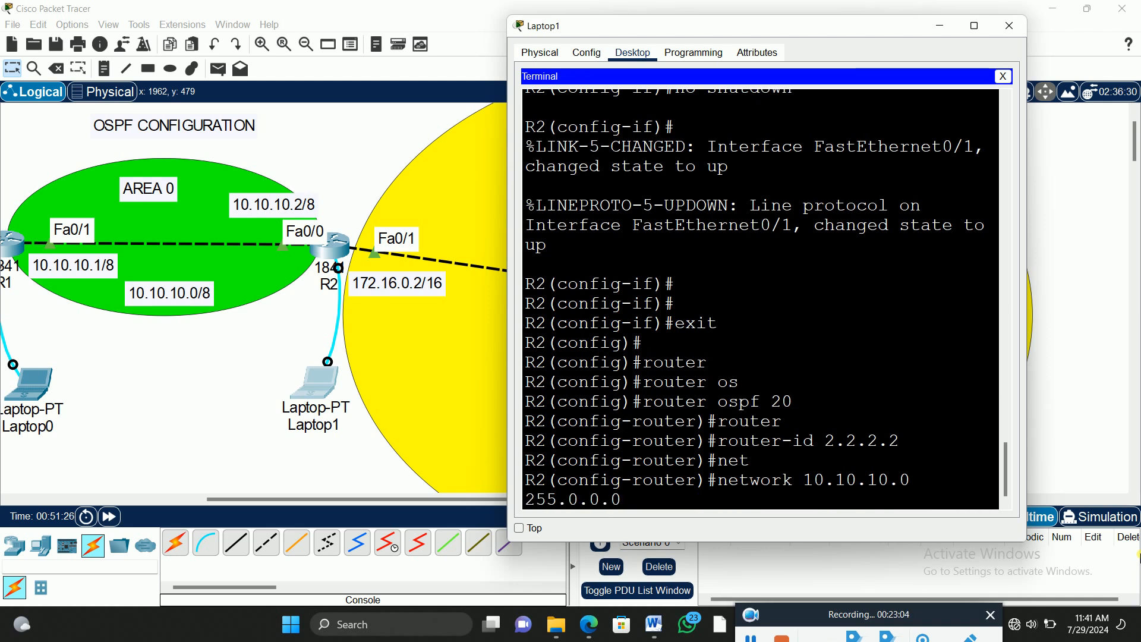
{"action": "type", "text": " are"}
{"action": "key", "text": "Tab"}
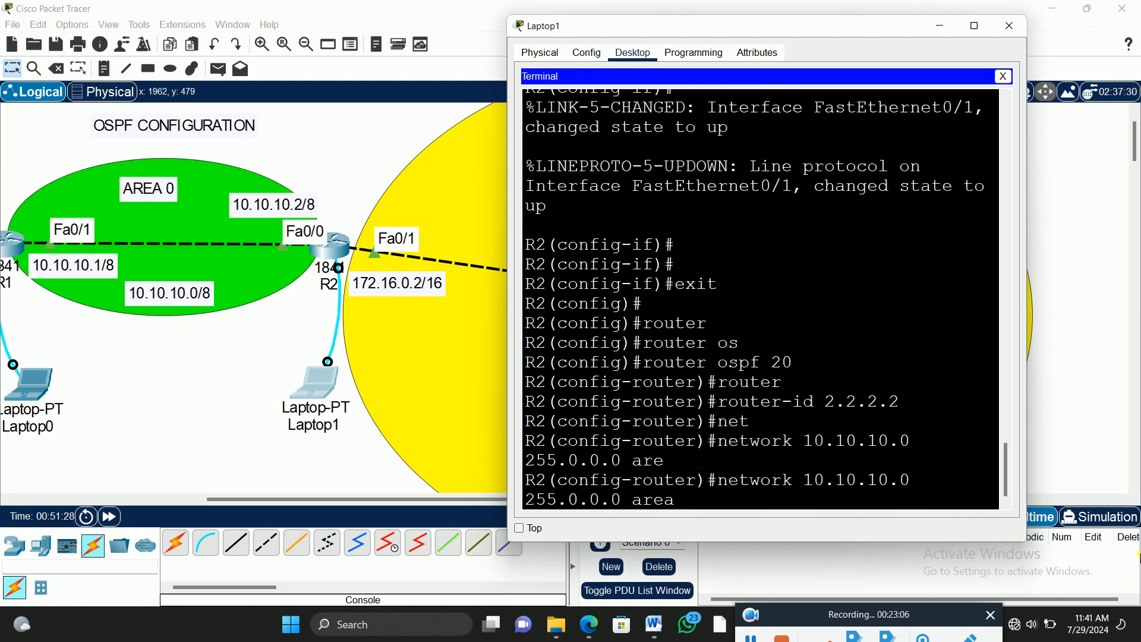
{"action": "type", "text": "0"}
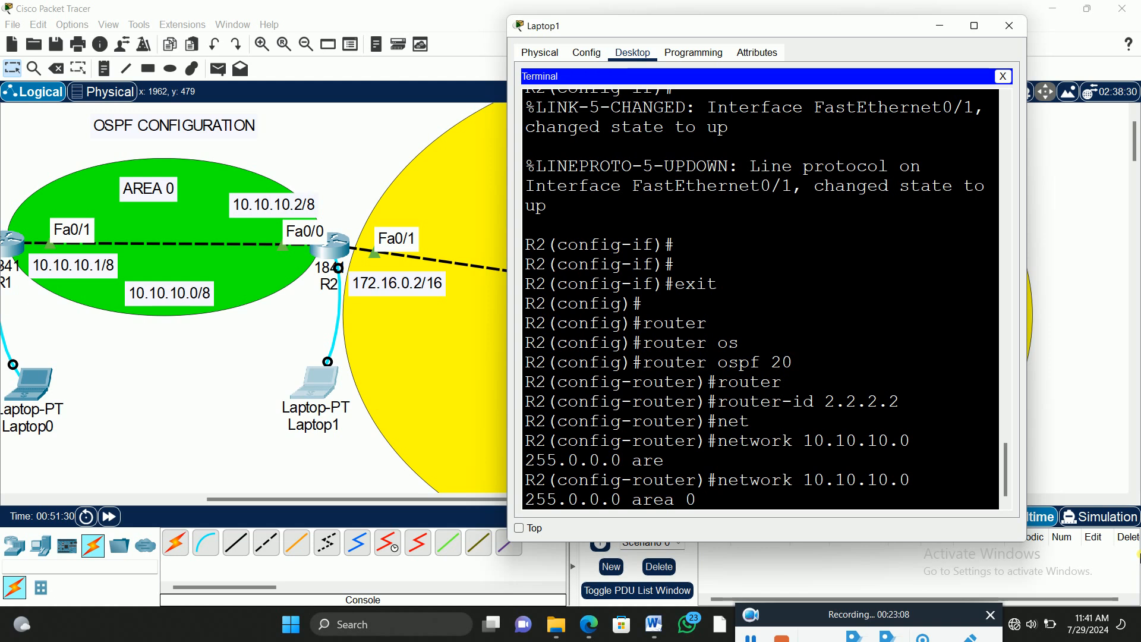
{"action": "key", "text": "Return"}
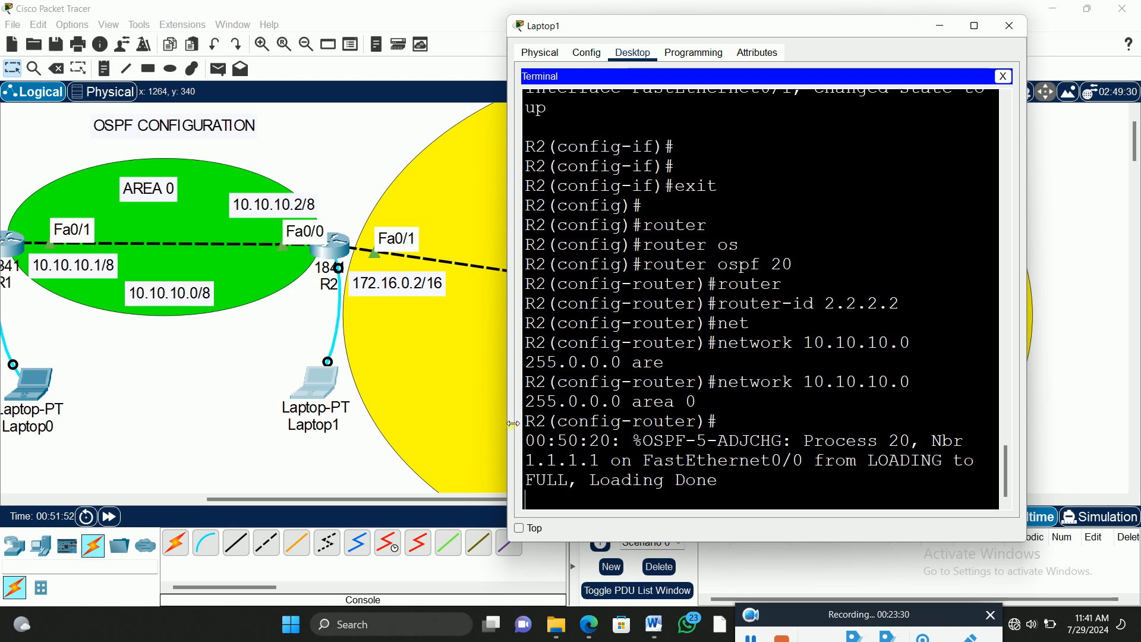
Step: Widen Laptop1's terminal window so commands fit on single lines, get a fresh prompt and uncover R2 in the topology
{"action": "left_click_drag", "start_coordinate": [506, 419], "coordinate": [417, 419]}
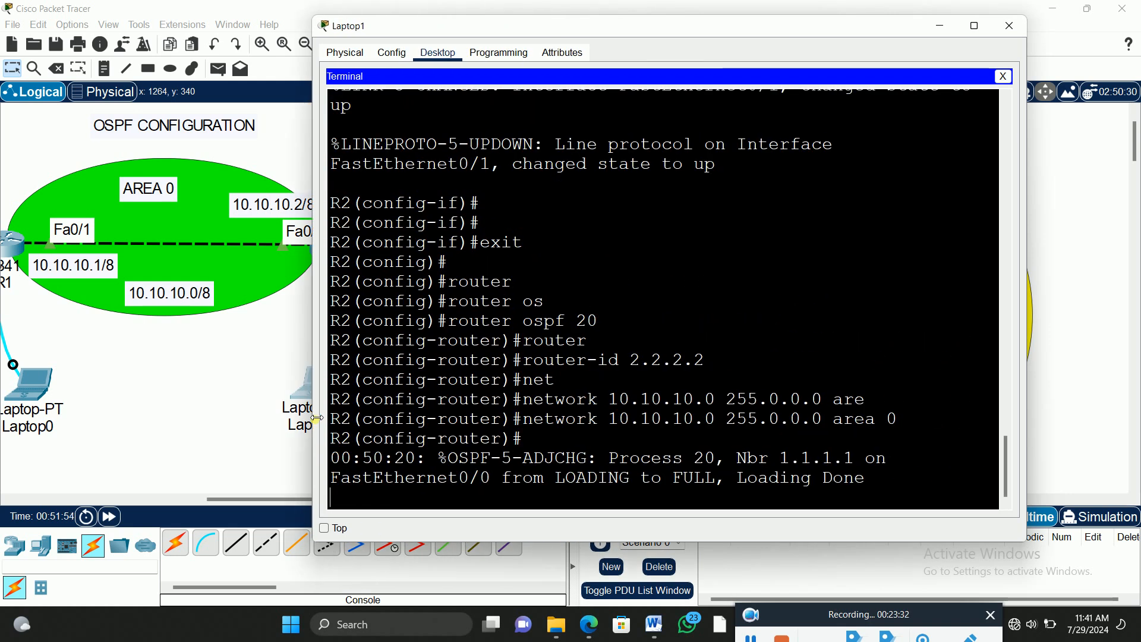
{"action": "left_click_drag", "start_coordinate": [317, 418], "coordinate": [315, 418]}
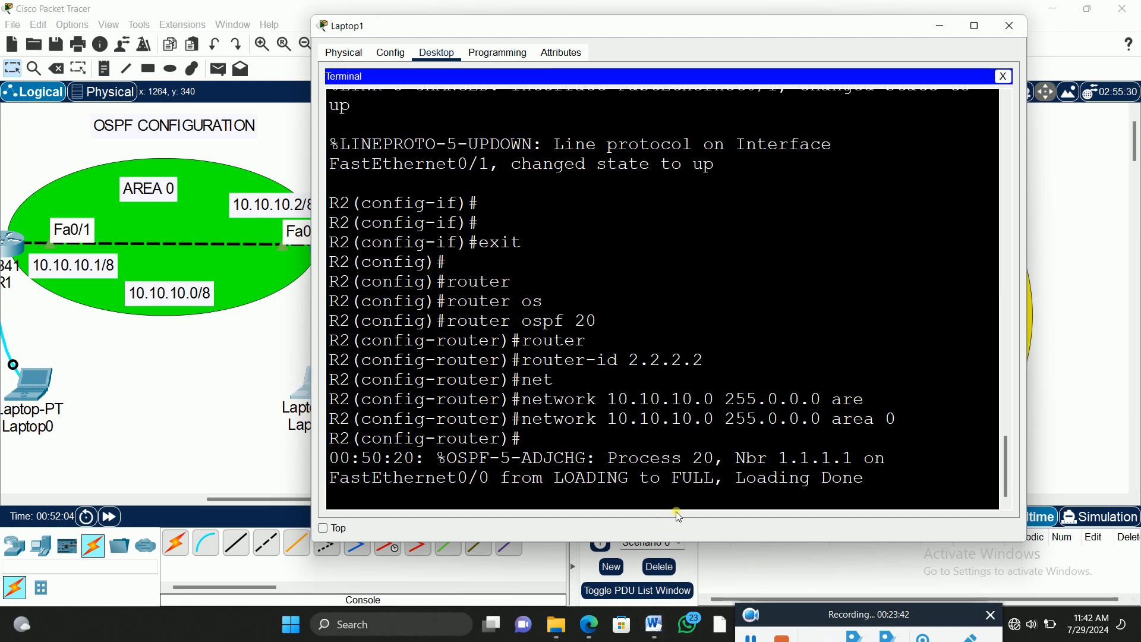
{"action": "key", "text": "Return"}
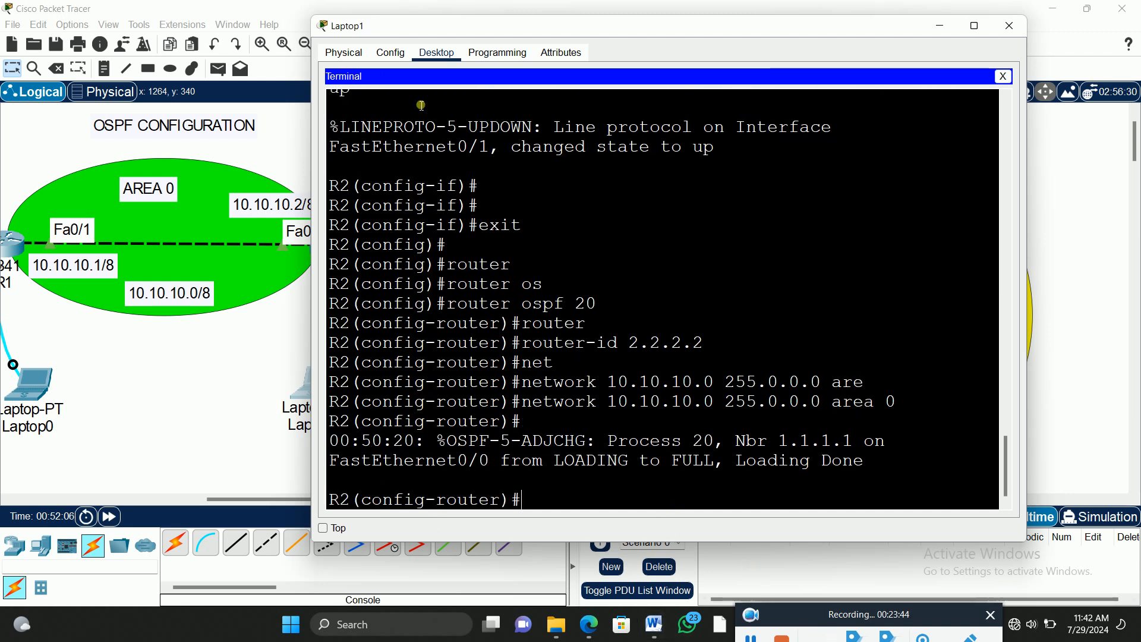
{"action": "left_click_drag", "start_coordinate": [426, 28], "coordinate": [589, 36]}
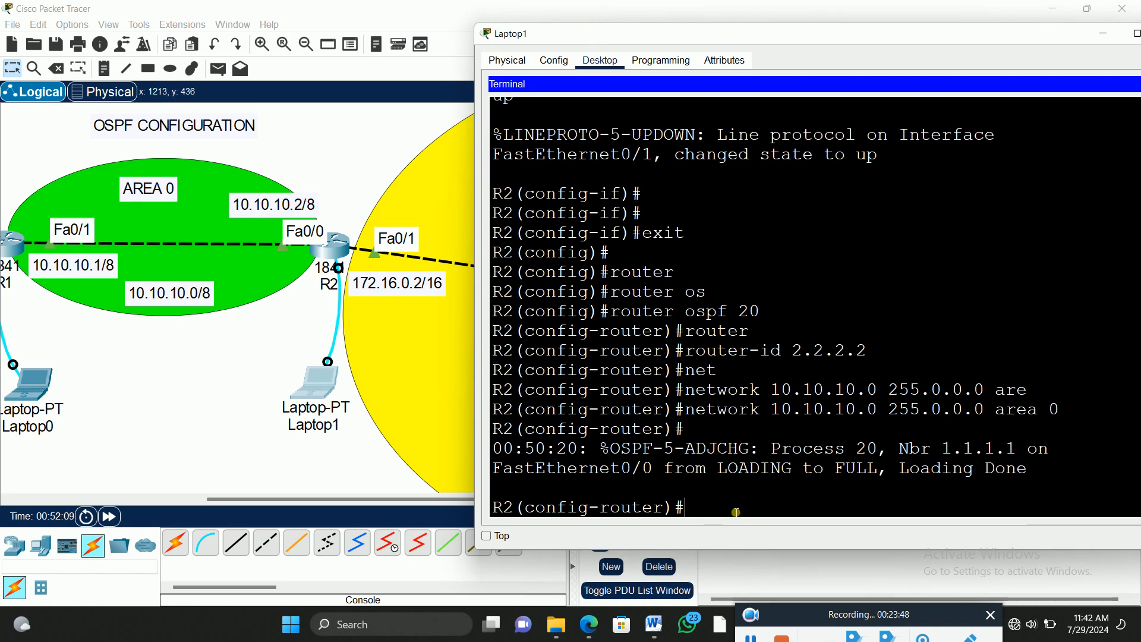
{"action": "key", "text": "Up"}
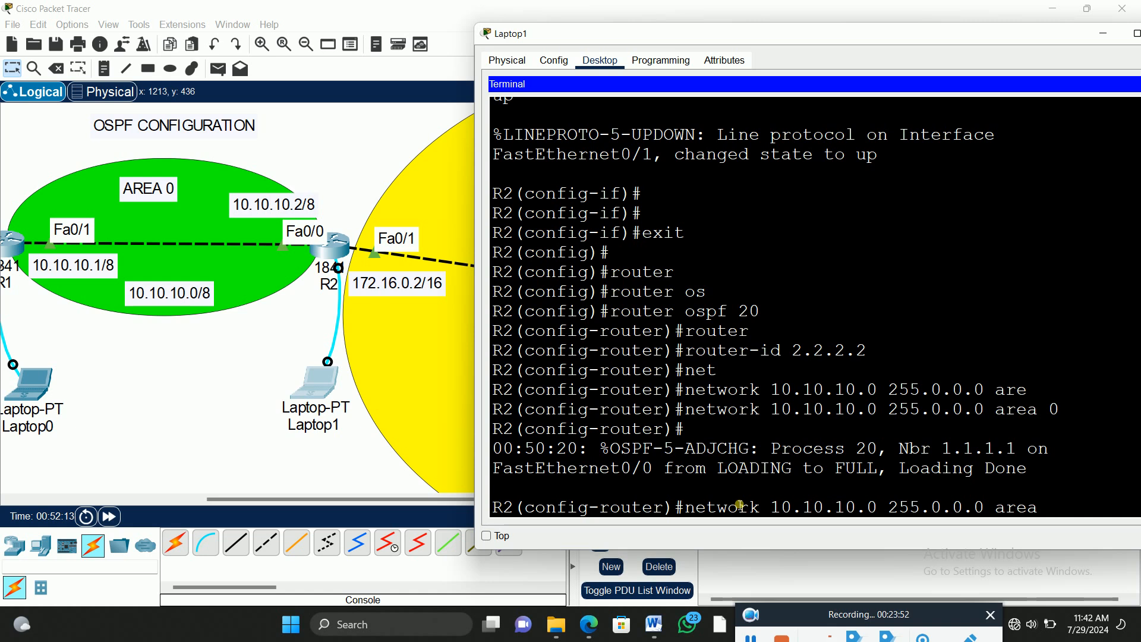
{"action": "key", "text": "BackSpace"}
{"action": "key", "text": "BackSpace"}
{"action": "key", "text": "BackSpace"}
{"action": "key", "text": "BackSpace"}
{"action": "key", "text": "BackSpace"}
{"action": "key", "text": "BackSpace"}
{"action": "key", "text": "BackSpace"}
{"action": "key", "text": "BackSpace"}
{"action": "key", "text": "BackSpace"}
{"action": "key", "text": "BackSpace"}
{"action": "key", "text": "BackSpace"}
{"action": "key", "text": "BackSpace"}
{"action": "key", "text": "BackSpace"}
{"action": "key", "text": "BackSpace"}
{"action": "key", "text": "BackSpace"}
{"action": "key", "text": "BackSpace"}
{"action": "key", "text": "BackSpace"}
{"action": "key", "text": "BackSpace"}
{"action": "key", "text": "BackSpace"}
{"action": "key", "text": "BackSpace"}
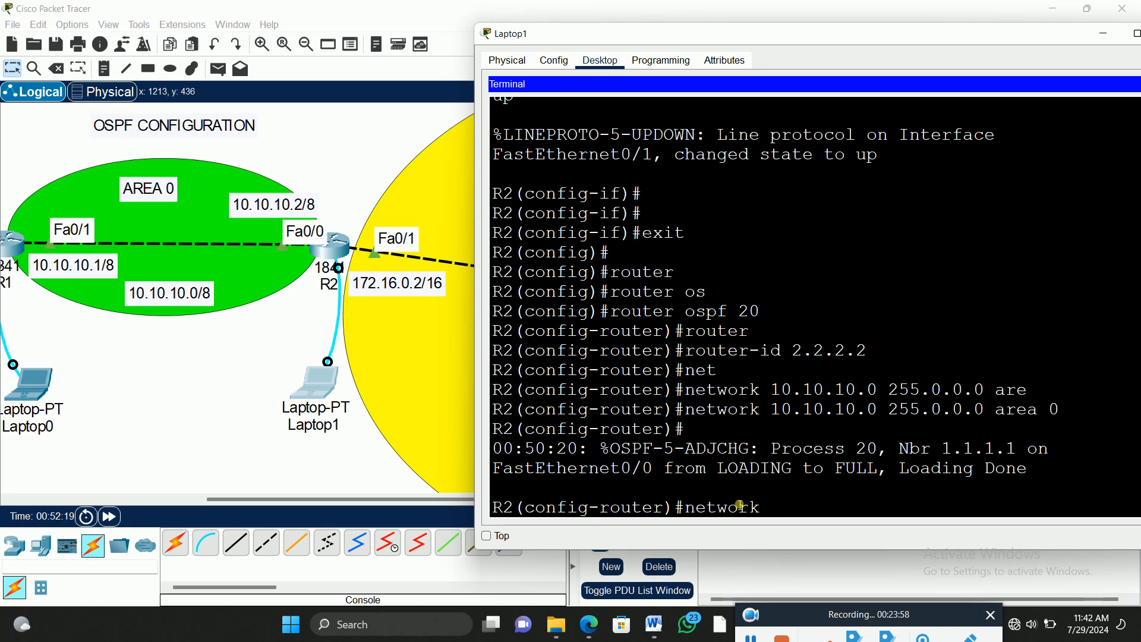
{"action": "key", "text": "BackSpace"}
{"action": "key", "text": "BackSpace"}
{"action": "key", "text": "BackSpace"}
{"action": "key", "text": "BackSpace"}
{"action": "key", "text": "BackSpace"}
{"action": "key", "text": "BackSpace"}
{"action": "key", "text": "BackSpace"}
{"action": "key", "text": "BackSpace"}
{"action": "key", "text": "Up"}
{"action": "key", "text": "Up"}
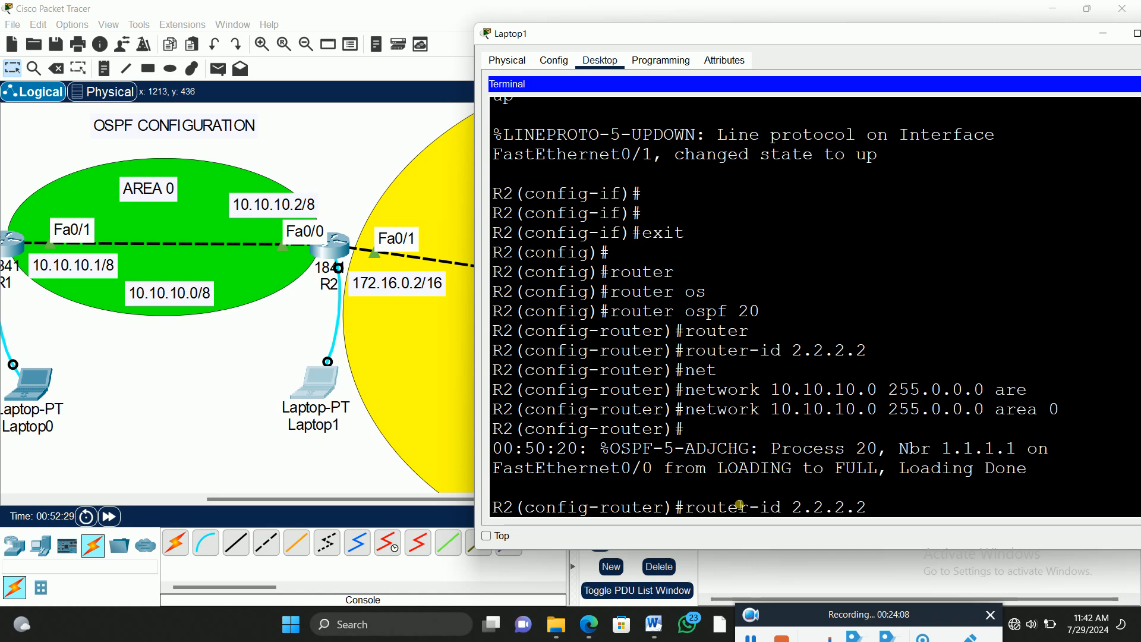
{"action": "key", "text": "Up"}
{"action": "key", "text": "Up"}
{"action": "key", "text": "Down"}
{"action": "key", "text": "Down"}
{"action": "key", "text": "Down"}
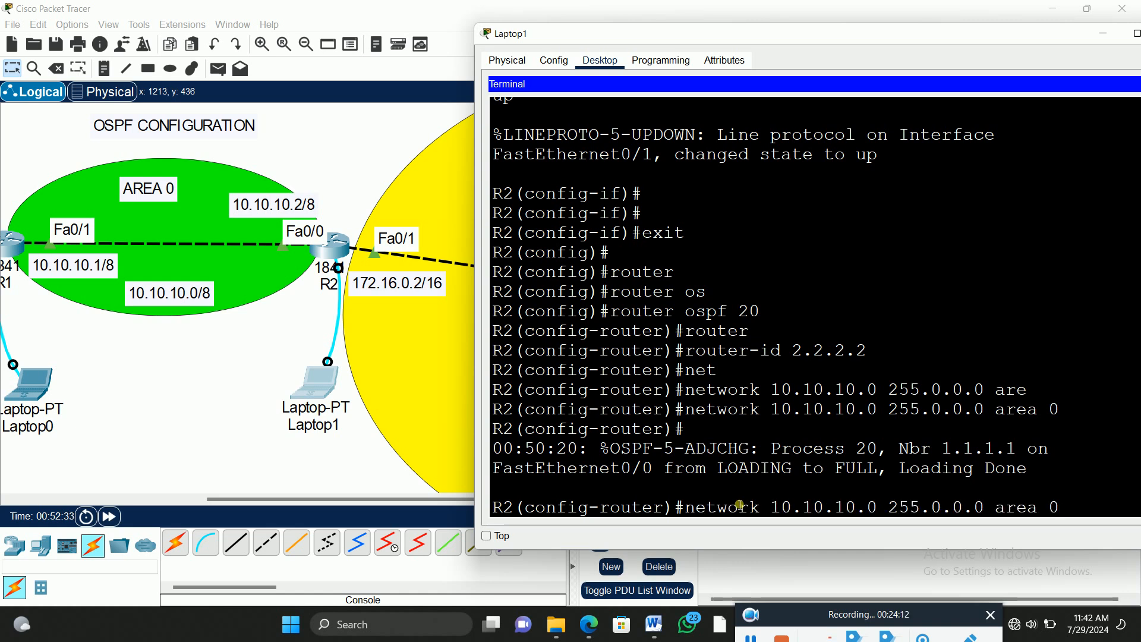
{"action": "key", "text": "BackSpace"}
{"action": "key", "text": "BackSpace"}
{"action": "key", "text": "BackSpace"}
{"action": "key", "text": "BackSpace"}
{"action": "key", "text": "BackSpace"}
{"action": "key", "text": "BackSpace"}
{"action": "key", "text": "BackSpace"}
{"action": "key", "text": "BackSpace"}
{"action": "key", "text": "BackSpace"}
{"action": "key", "text": "BackSpace"}
{"action": "key", "text": "BackSpace"}
{"action": "key", "text": "BackSpace"}
{"action": "key", "text": "BackSpace"}
{"action": "key", "text": "BackSpace"}
{"action": "key", "text": "BackSpace"}
{"action": "key", "text": "BackSpace"}
{"action": "key", "text": "BackSpace"}
{"action": "key", "text": "BackSpace"}
{"action": "key", "text": "BackSpace"}
{"action": "key", "text": "BackSpace"}
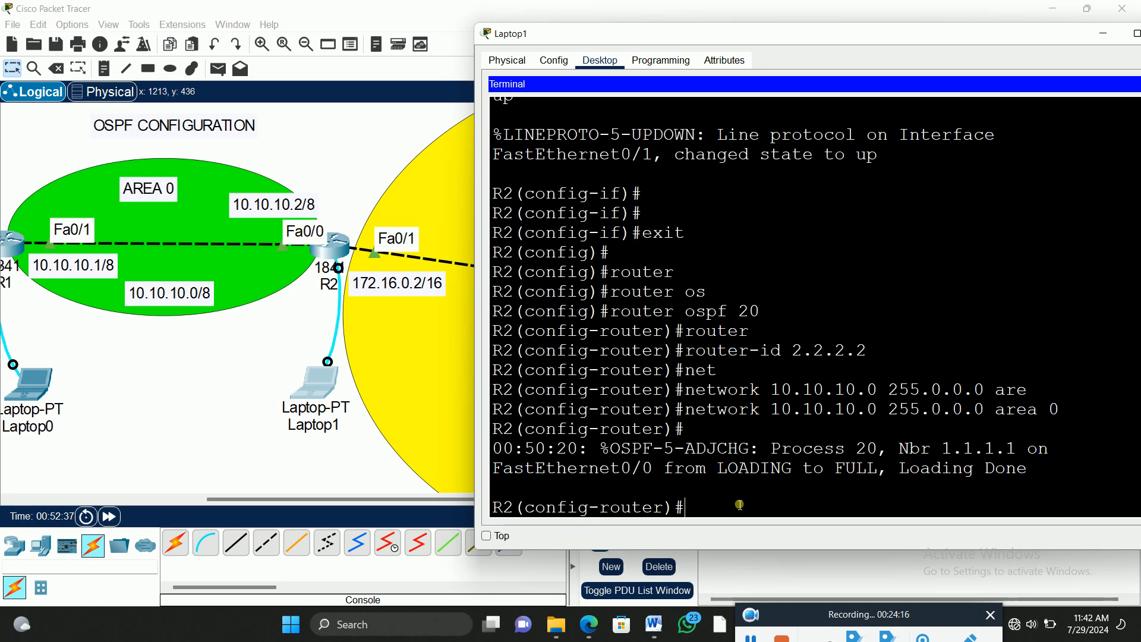
Step: Write R2's OSPF network statement for 172.16.0.0 with 255.255.0.0 up to the area keyword
{"action": "type", "text": "net"}
{"action": "key", "text": "Tab"}
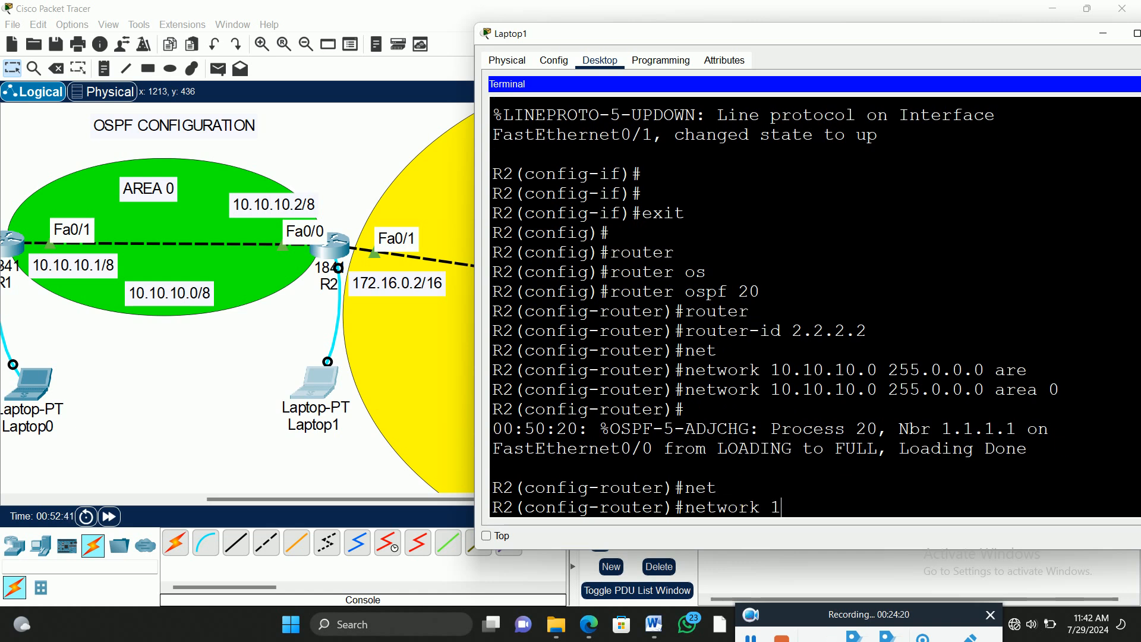
{"action": "type", "text": "172.16.0.0 255.255.0.0 "}
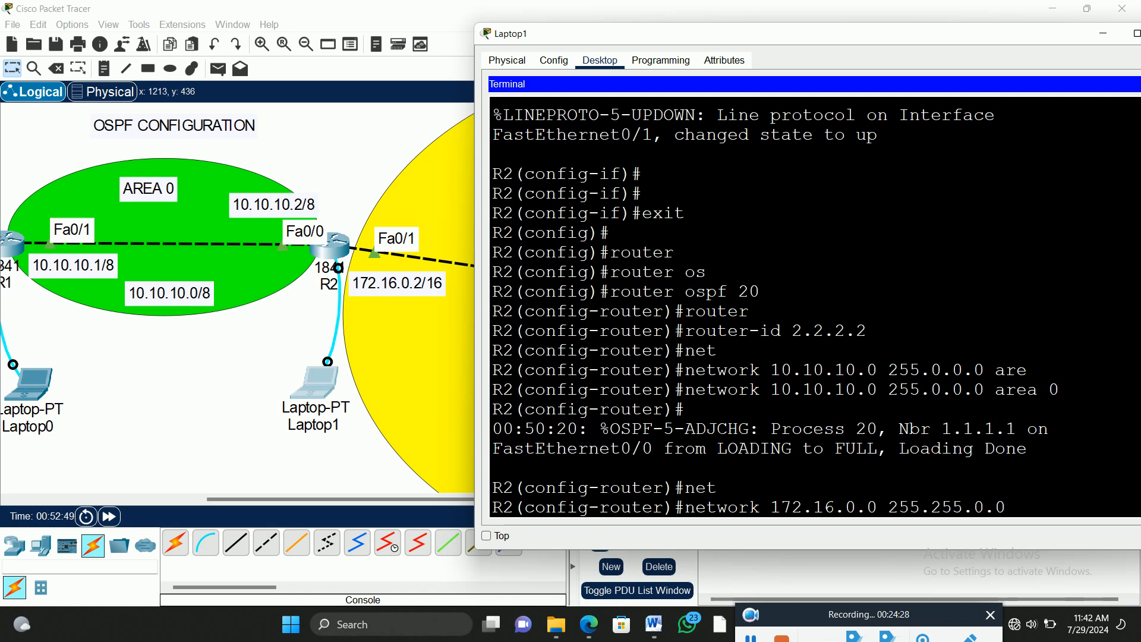
{"action": "type", "text": "are"}
{"action": "key", "text": "Tab"}
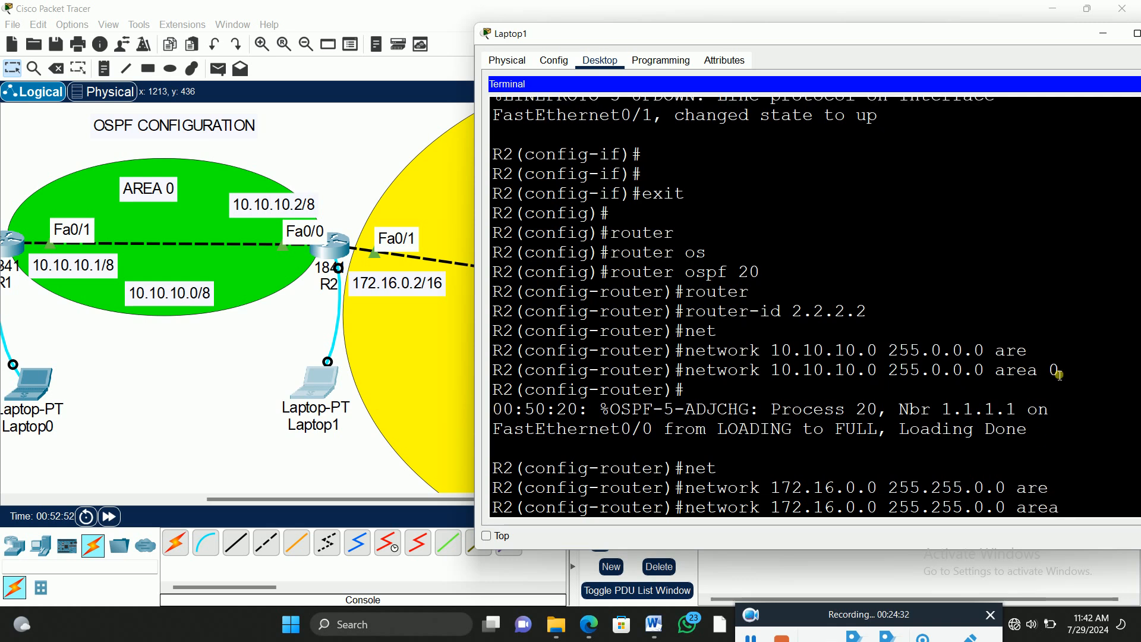
Step: Move the AREA 1 label in the yellow area to the open space between Laptop1 and PC3
{"action": "left_click_drag", "start_coordinate": [627, 38], "coordinate": [849, 58]}
{"action": "scroll", "coordinate": [621, 318], "scroll_direction": "down", "scroll_amount": 2}
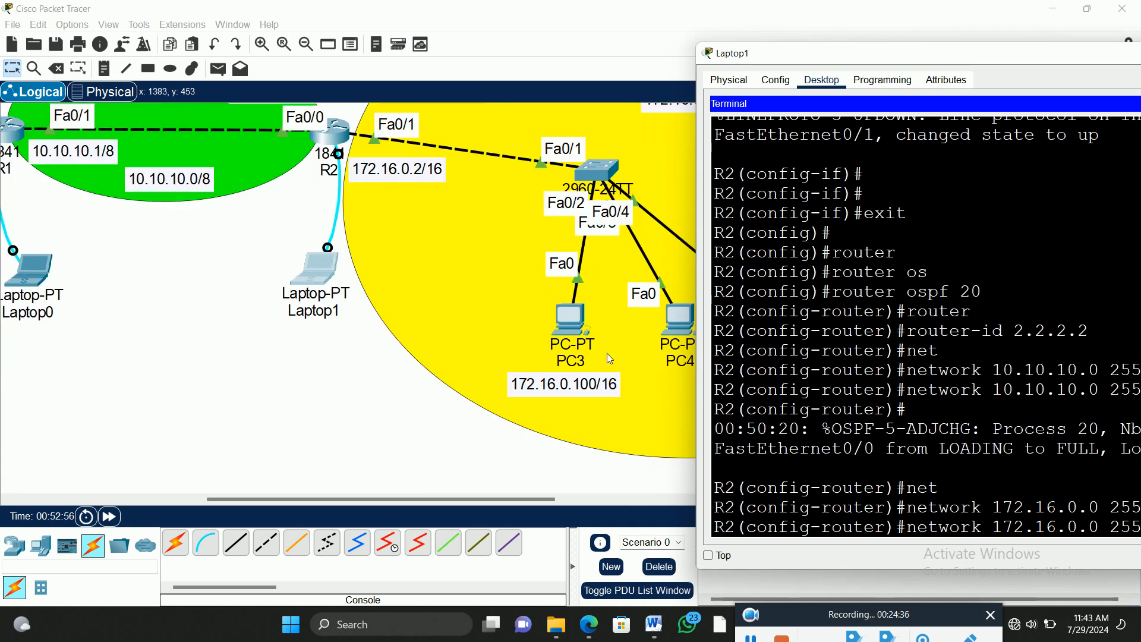
{"action": "left_click", "coordinate": [415, 501]}
{"action": "left_click_drag", "start_coordinate": [413, 501], "coordinate": [513, 504]}
{"action": "scroll", "coordinate": [779, 203], "scroll_direction": "up", "scroll_amount": 3}
{"action": "scroll", "coordinate": [766, 221], "scroll_direction": "down", "scroll_amount": 1}
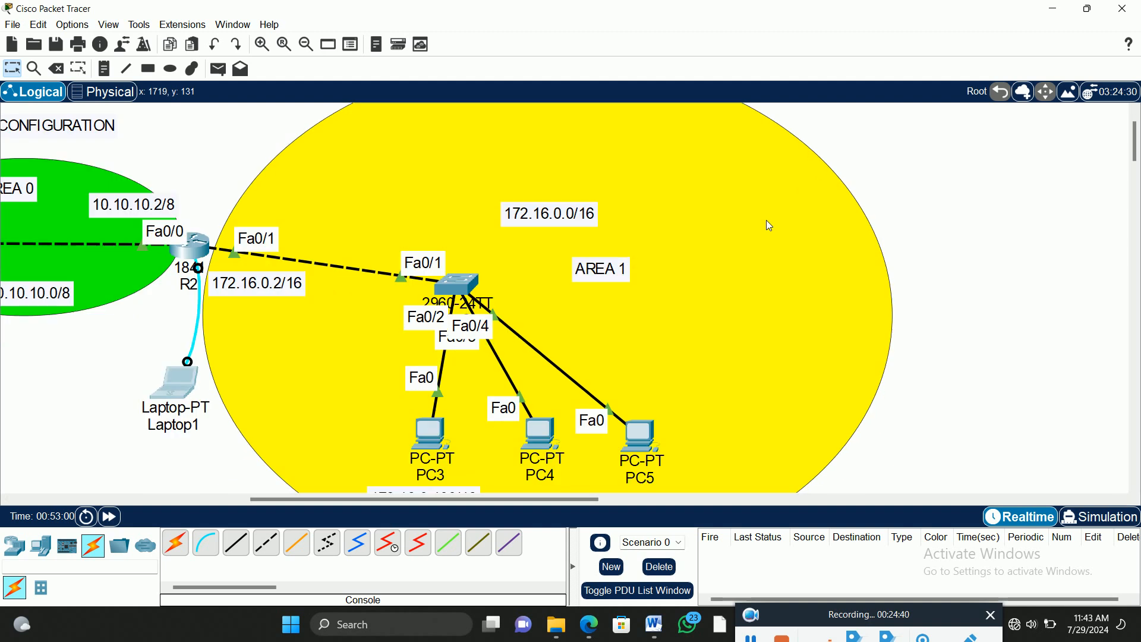
{"action": "left_click", "coordinate": [180, 386]}
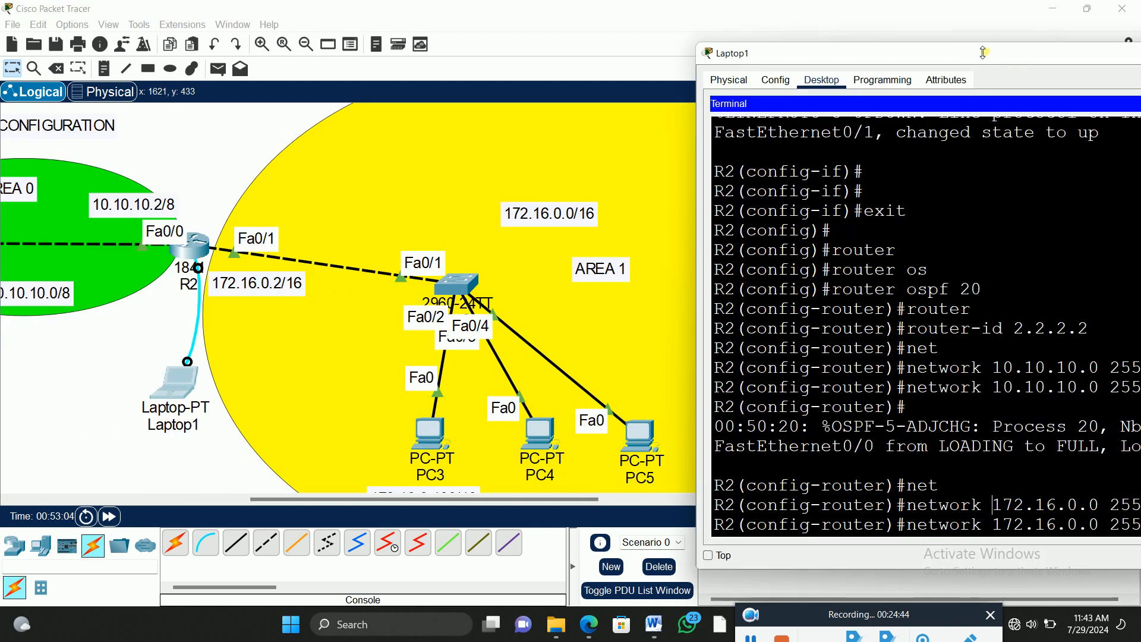
{"action": "left_click_drag", "start_coordinate": [978, 53], "coordinate": [908, 45]}
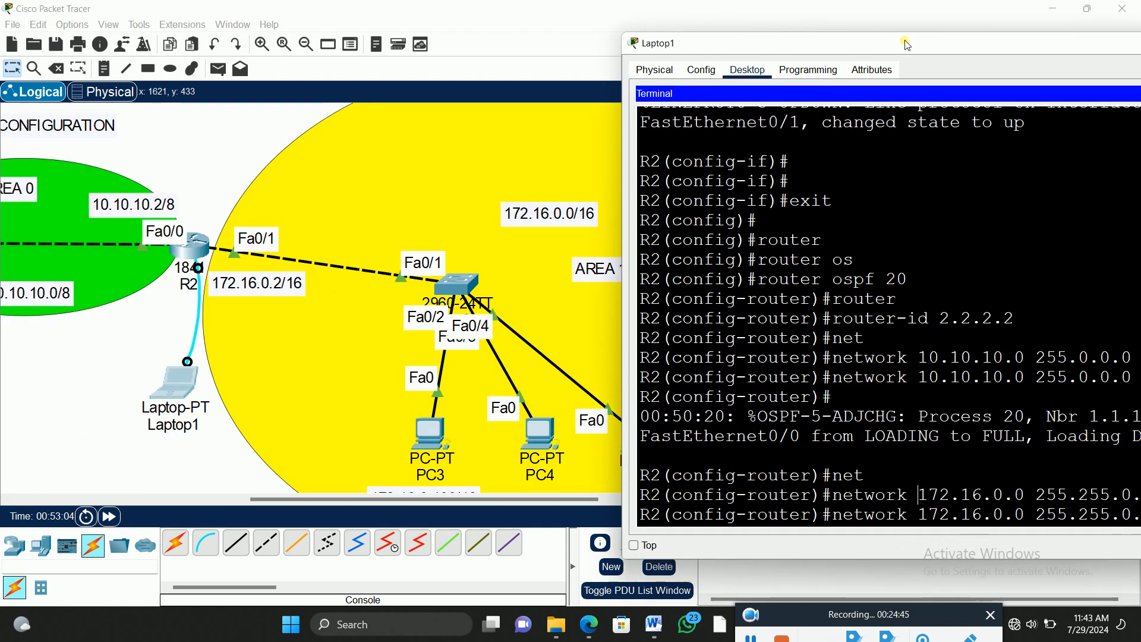
{"action": "left_click", "coordinate": [594, 272]}
{"action": "left_click_drag", "start_coordinate": [594, 272], "coordinate": [348, 359]}
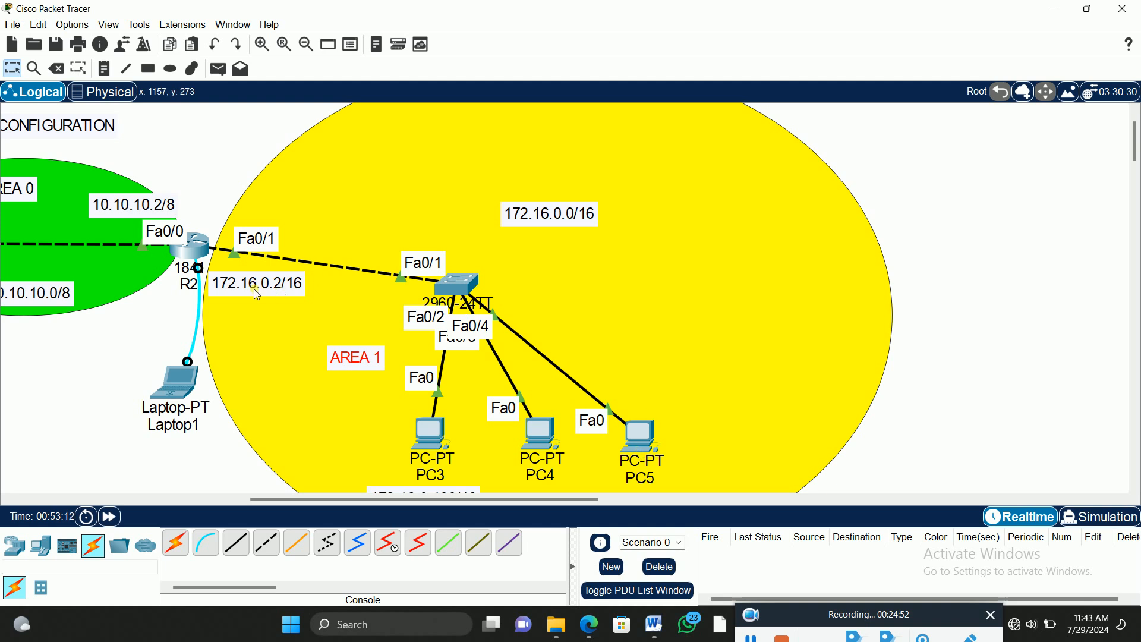
Step: Return to R2's terminal on Laptop1 and complete the 172.16.0.0 network statement with area 1
{"action": "left_click", "coordinate": [179, 384]}
{"action": "left_click_drag", "start_coordinate": [982, 48], "coordinate": [810, 32]}
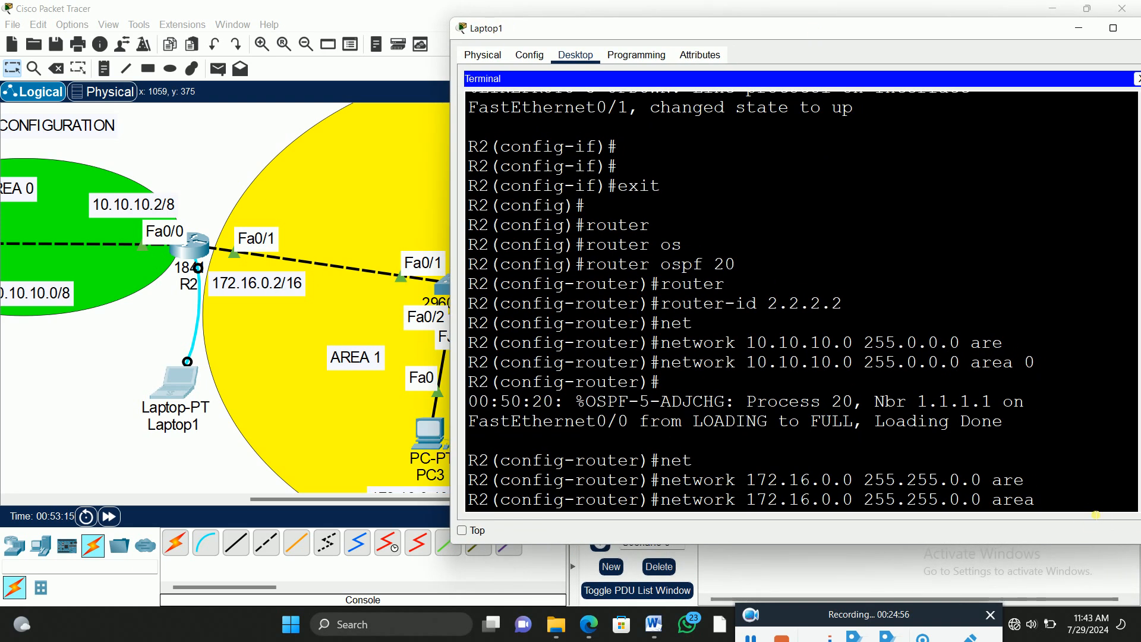
{"action": "left_click_drag", "start_coordinate": [1067, 489], "coordinate": [1074, 510]}
{"action": "left_click", "coordinate": [1101, 502]}
{"action": "type", "text": "1"}
{"action": "key", "text": "Return"}
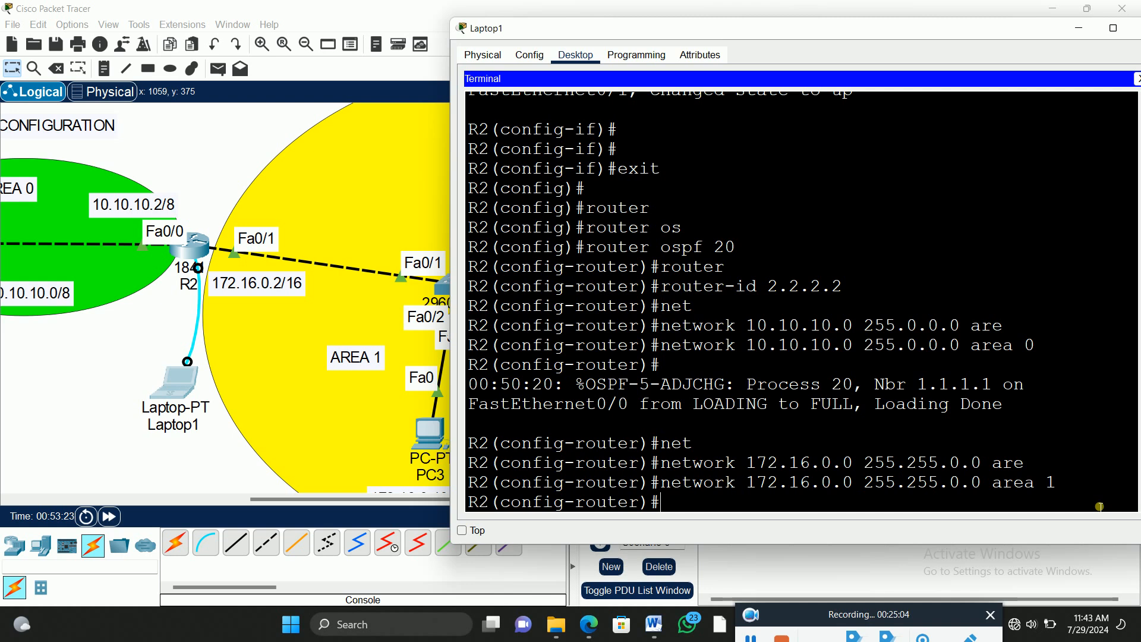
Step: Exit R2's router and global configuration modes and save the configuration with wr
{"action": "type", "text": "e"}
{"action": "key", "text": "Return"}
{"action": "key", "text": "Return"}
{"action": "type", "text": "exit"}
{"action": "key", "text": "Return"}
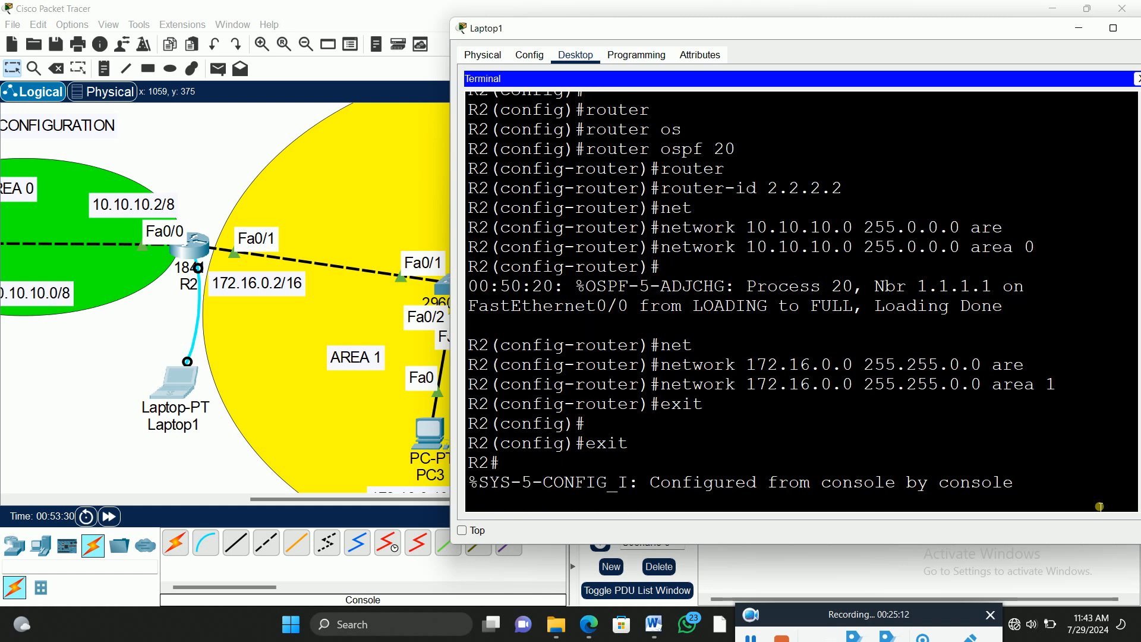
{"action": "type", "text": "wr"}
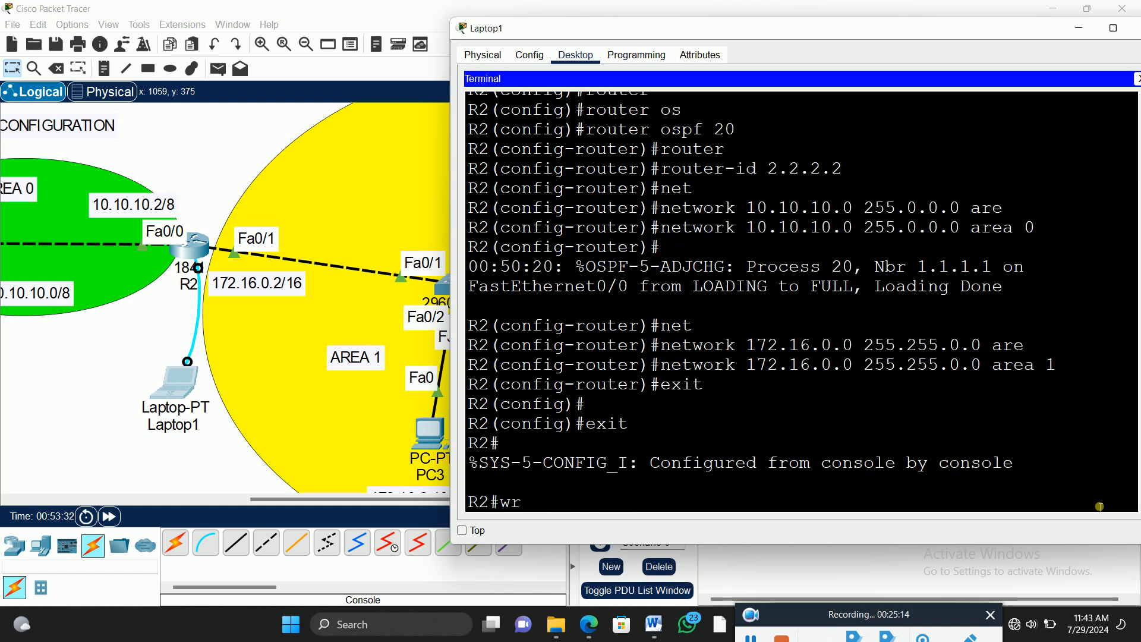
{"action": "key", "text": "Return"}
Step: Copy R2's running-config to startup-config with the default destination filename and review the entered OSPF commands
{"action": "type", "text": "cop"}
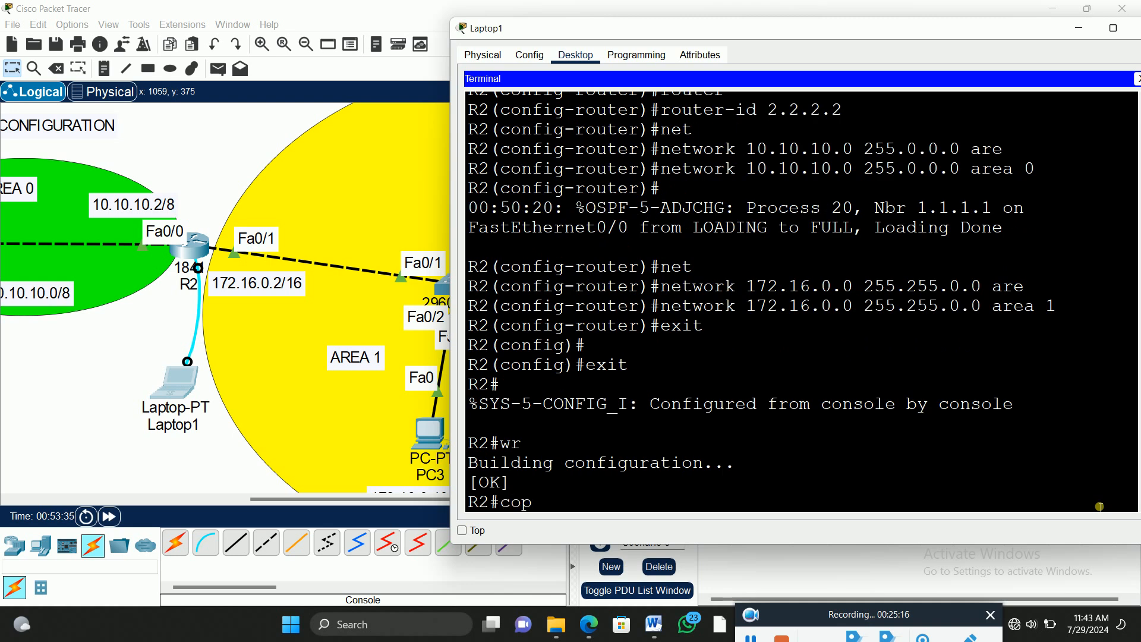
{"action": "type", "text": "y run"}
{"action": "key", "text": "Tab"}
{"action": "type", "text": "star"}
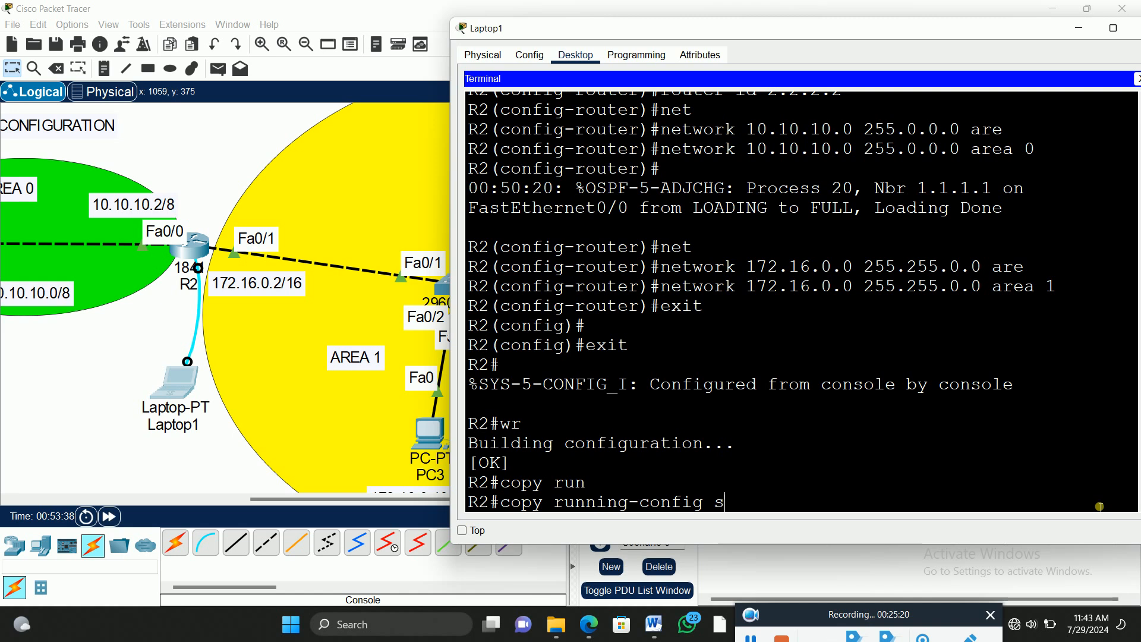
{"action": "key", "text": "Tab"}
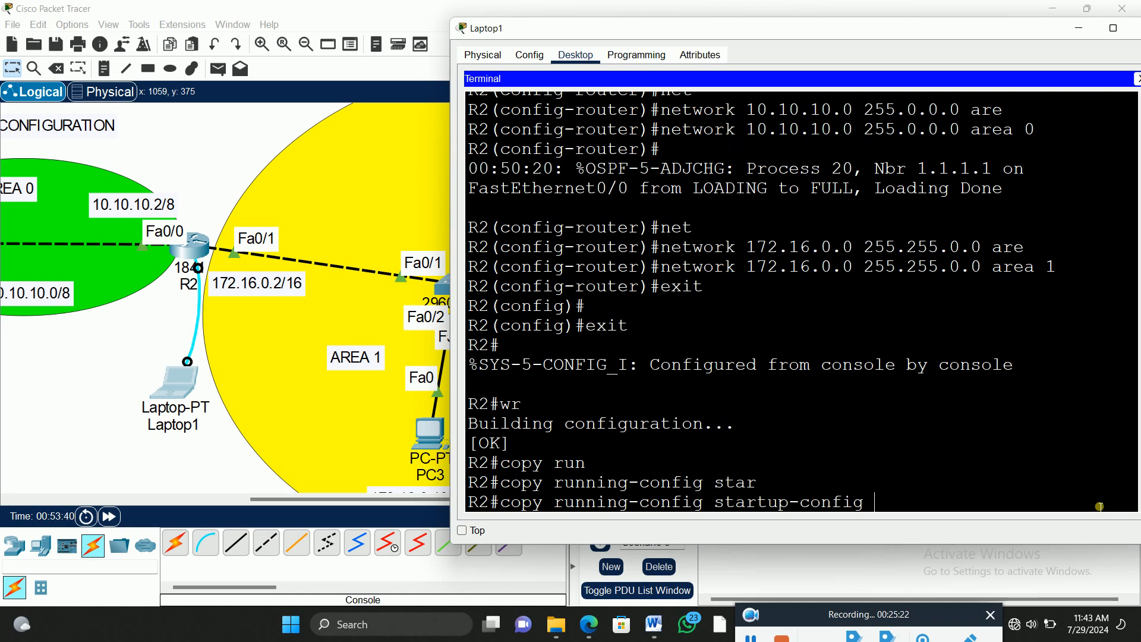
{"action": "key", "text": "Return"}
{"action": "key", "text": "Return"}
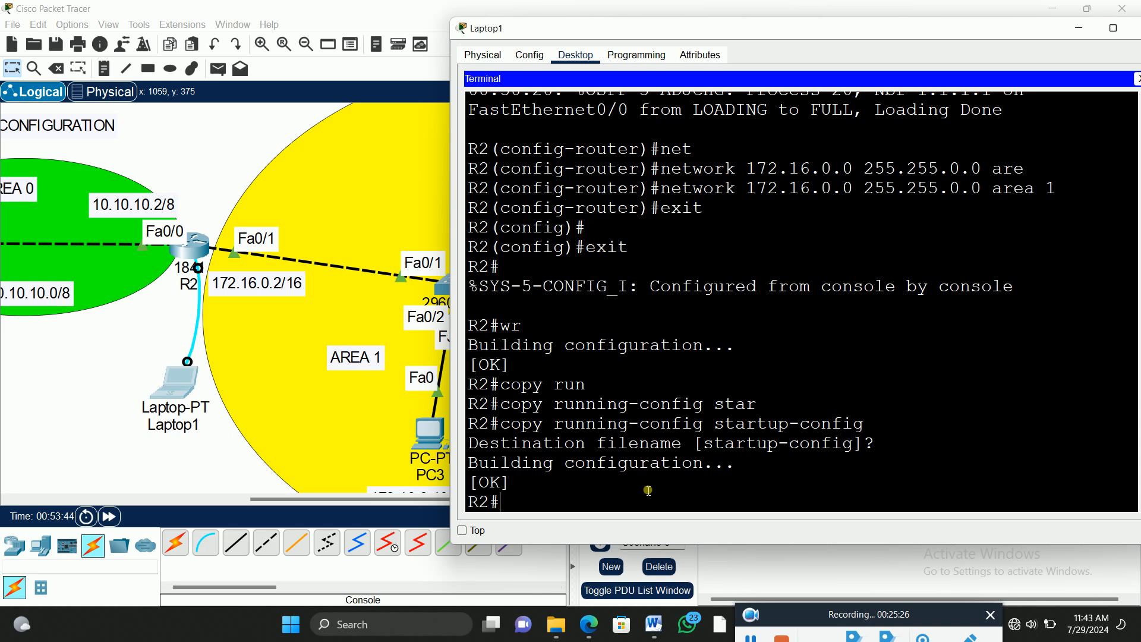
{"action": "scroll", "coordinate": [754, 322], "scroll_direction": "up", "scroll_amount": 6}
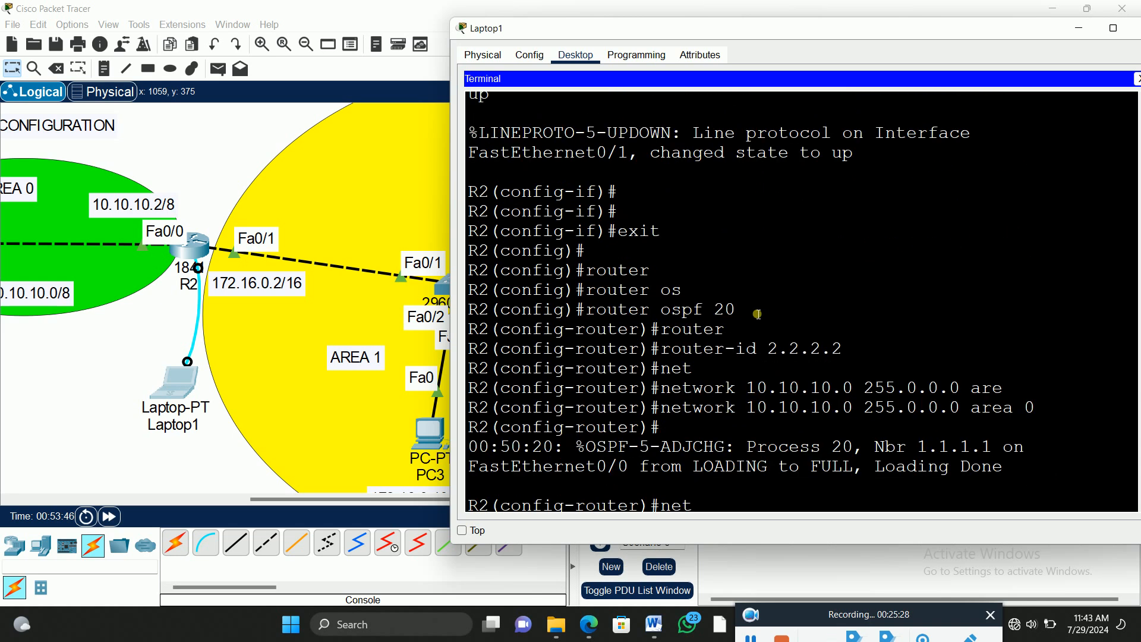
{"action": "scroll", "coordinate": [760, 310], "scroll_direction": "down", "scroll_amount": 6}
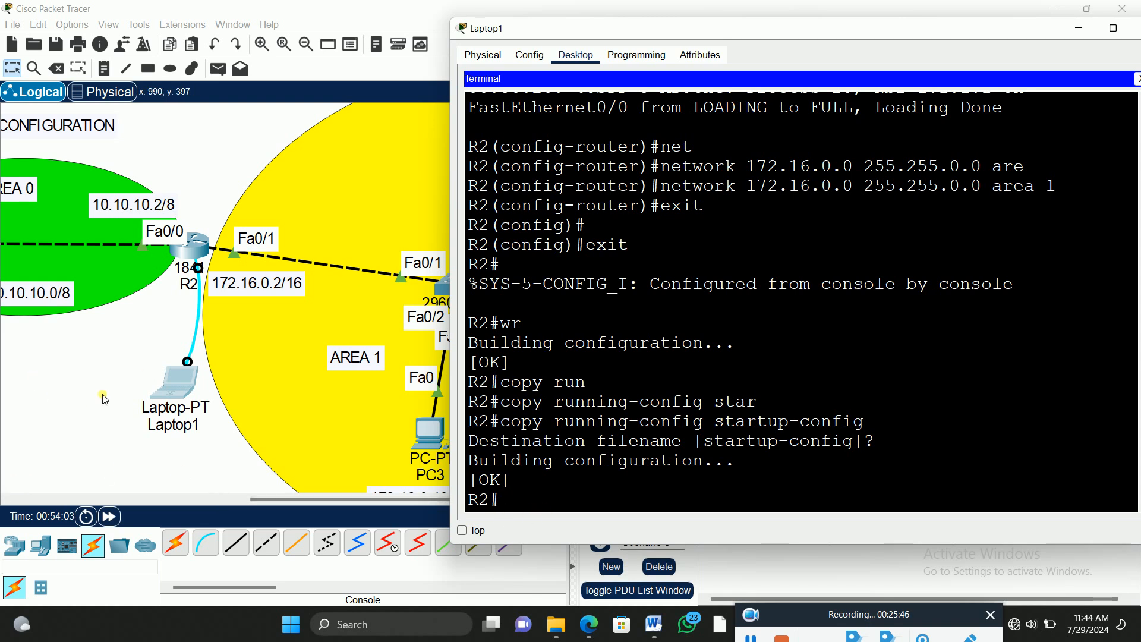
Step: Return to the topology, bring the area 1 PCs into reach and open PC3's Command Prompt
{"action": "left_click", "coordinate": [72, 400]}
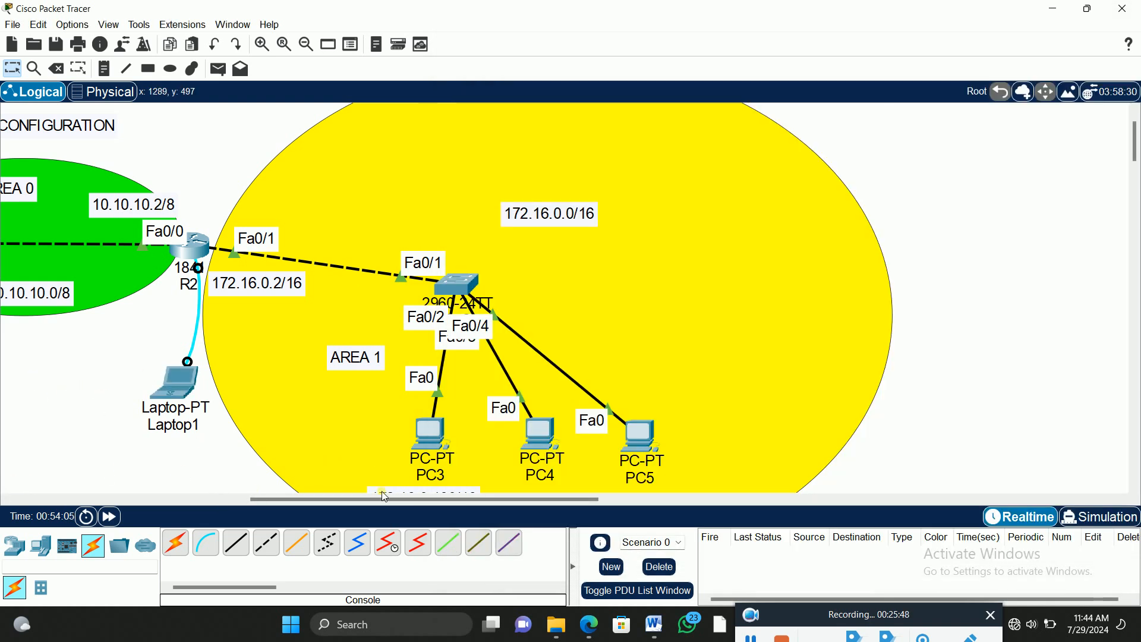
{"action": "left_click_drag", "start_coordinate": [376, 497], "coordinate": [214, 498]}
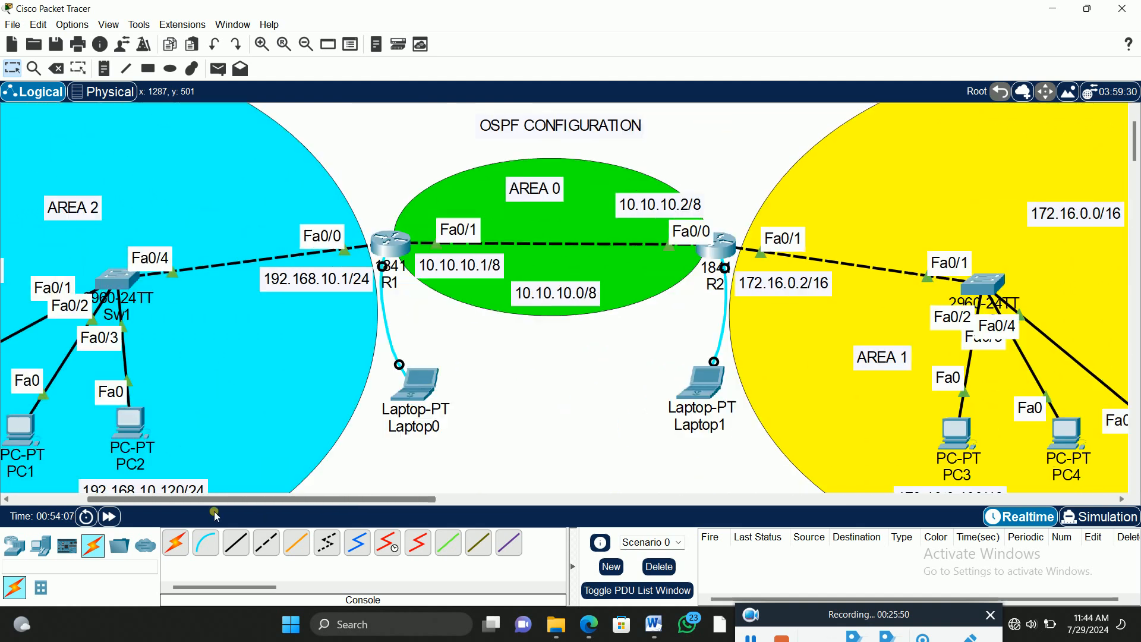
{"action": "left_click", "coordinate": [306, 44]}
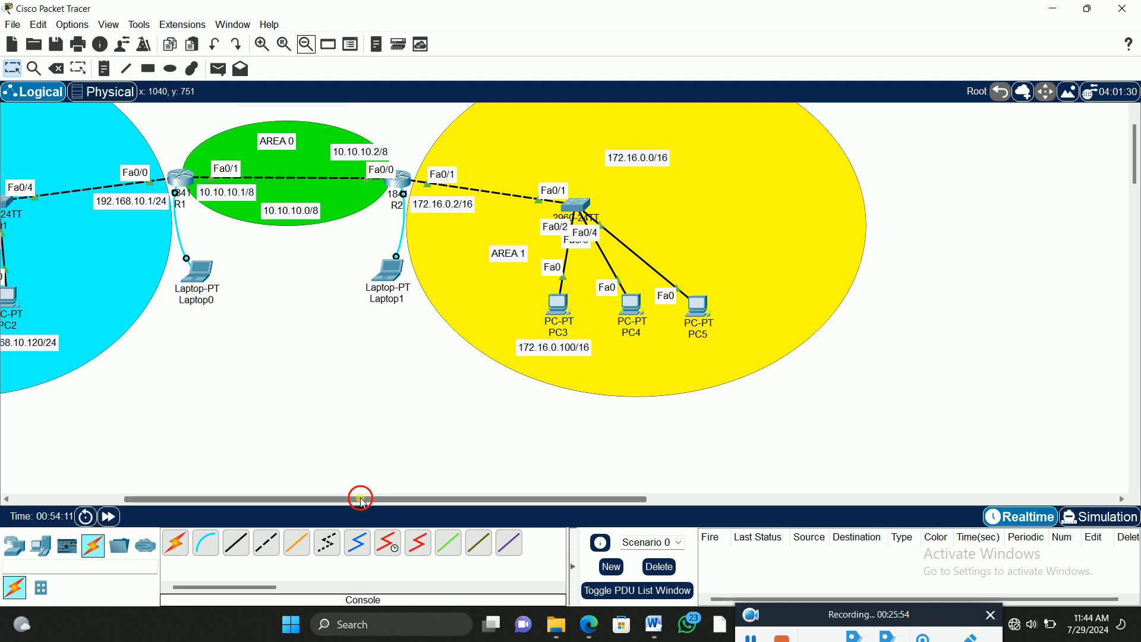
{"action": "left_click_drag", "start_coordinate": [381, 498], "coordinate": [220, 512]}
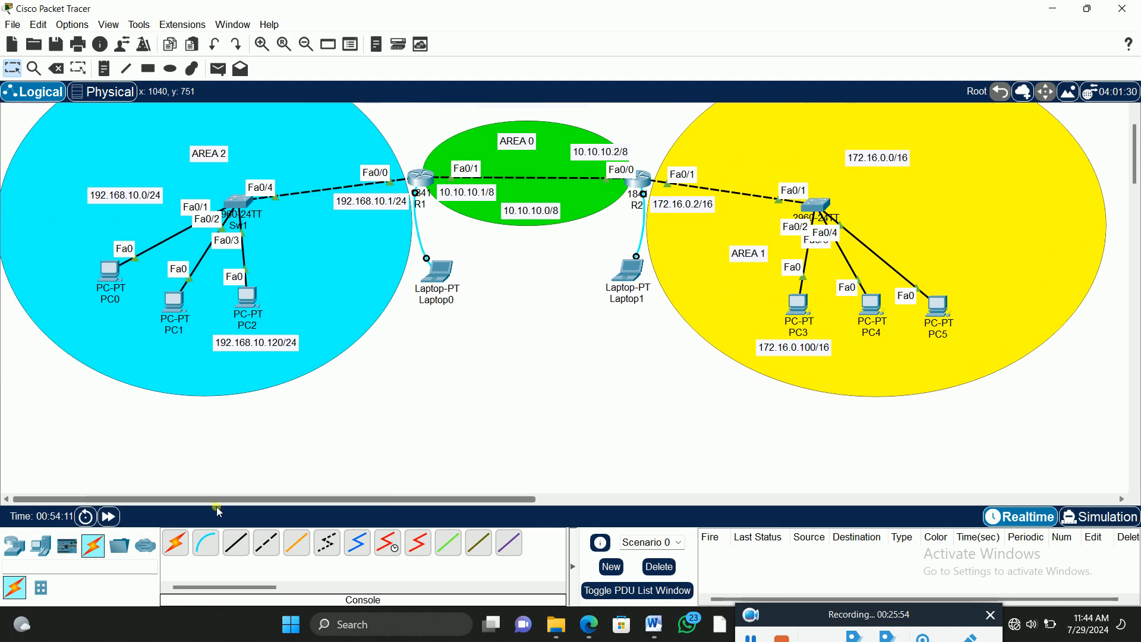
{"action": "left_click", "coordinate": [262, 44]}
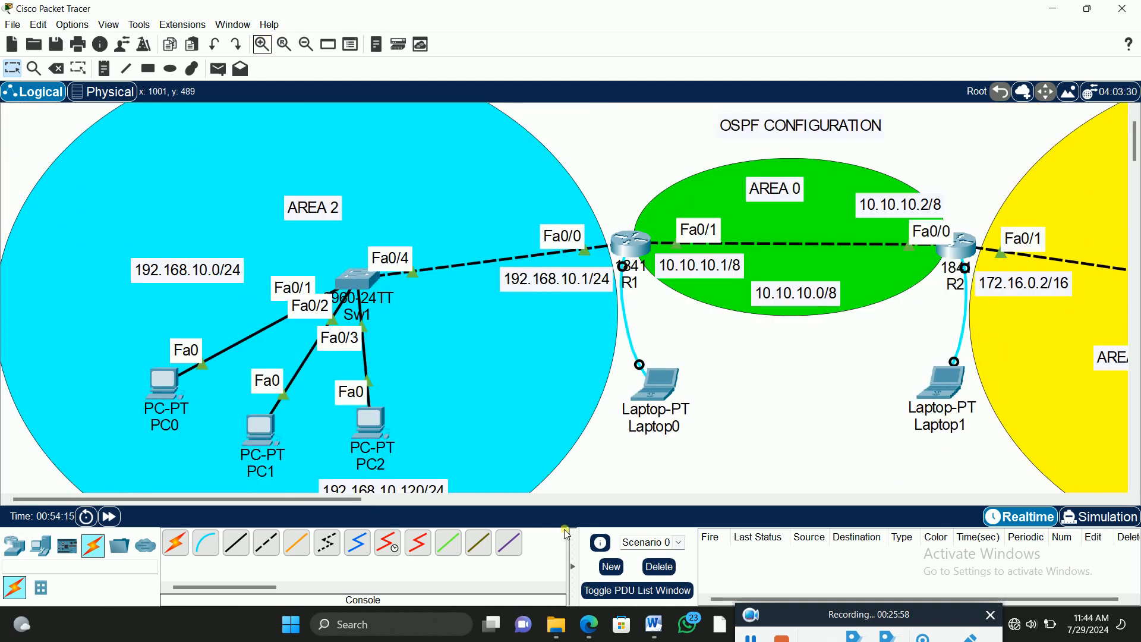
{"action": "scroll", "coordinate": [505, 331], "scroll_direction": "down", "scroll_amount": 2}
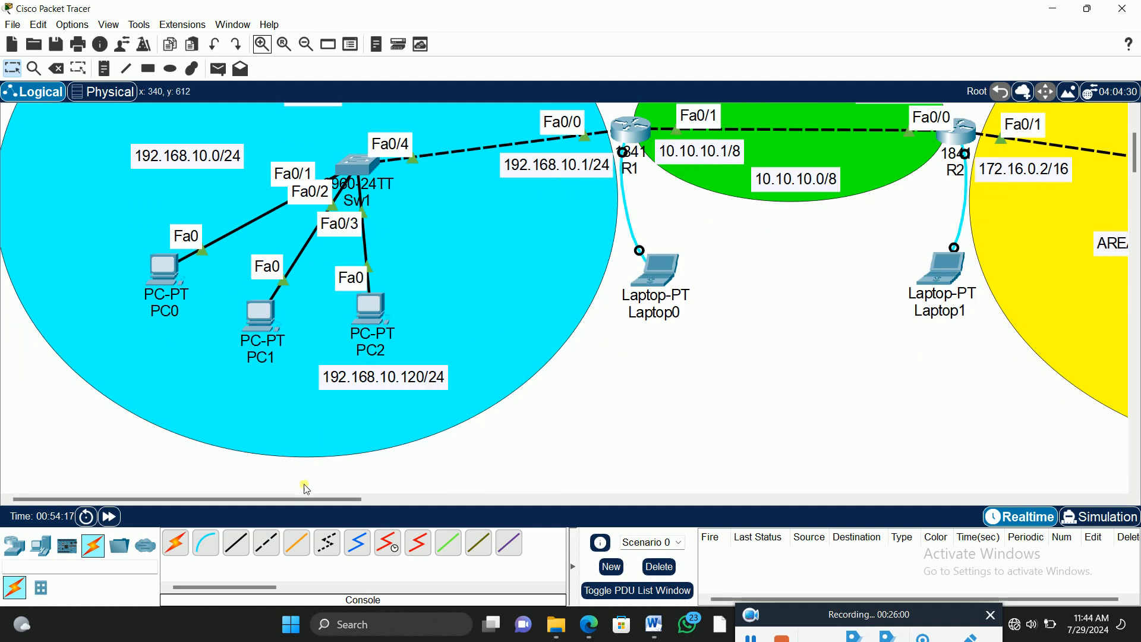
{"action": "left_click_drag", "start_coordinate": [305, 501], "coordinate": [383, 513]}
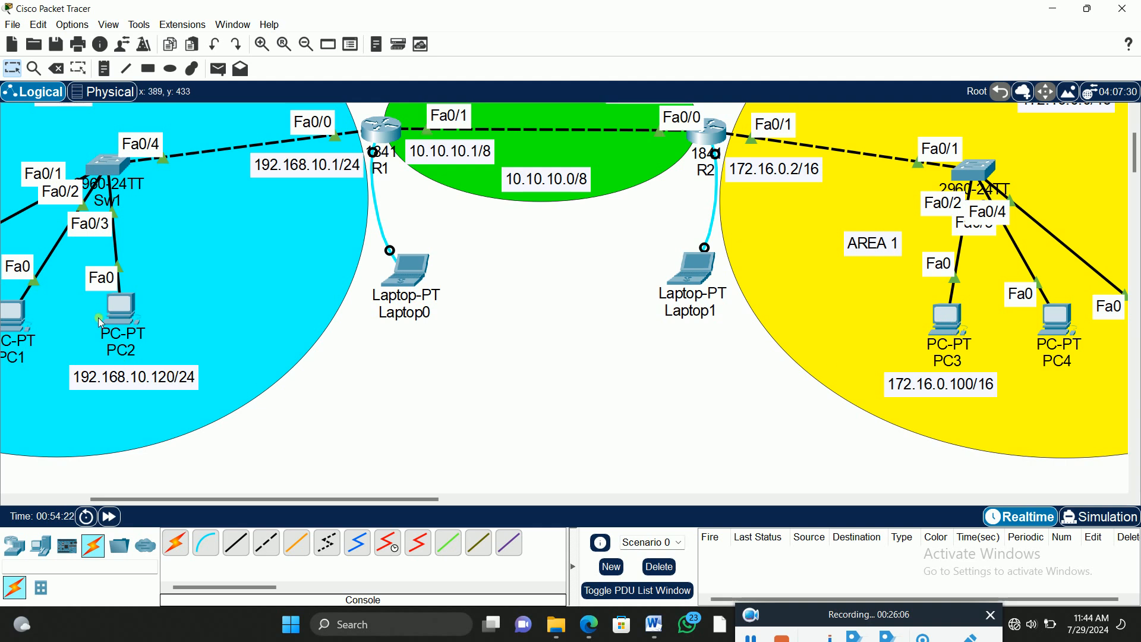
{"action": "left_click", "coordinate": [951, 320]}
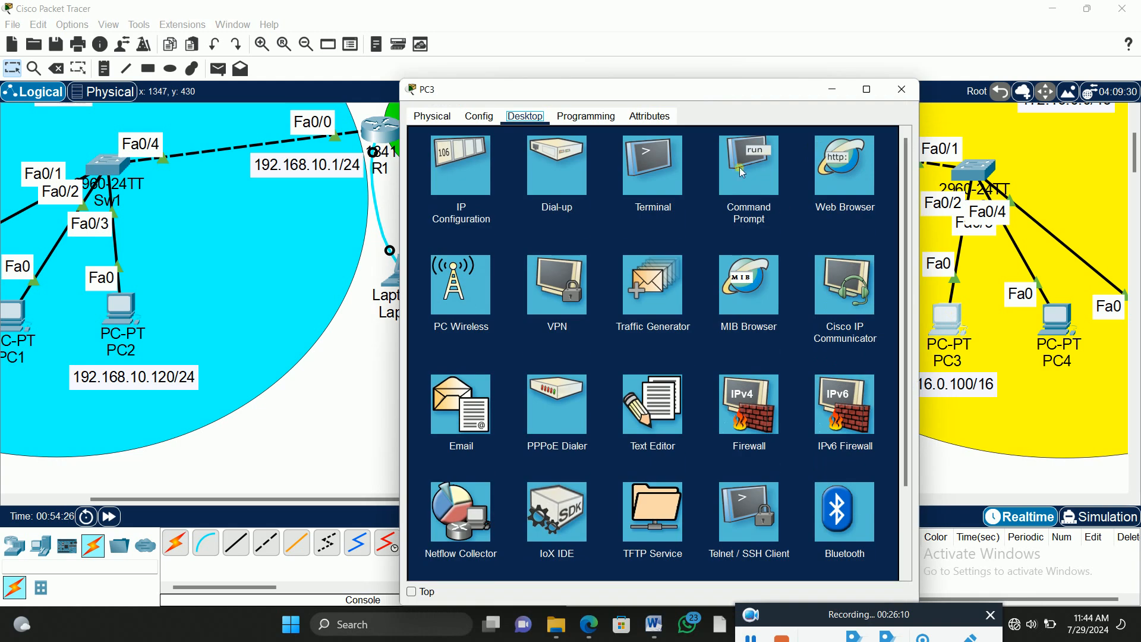
{"action": "left_click", "coordinate": [750, 154]}
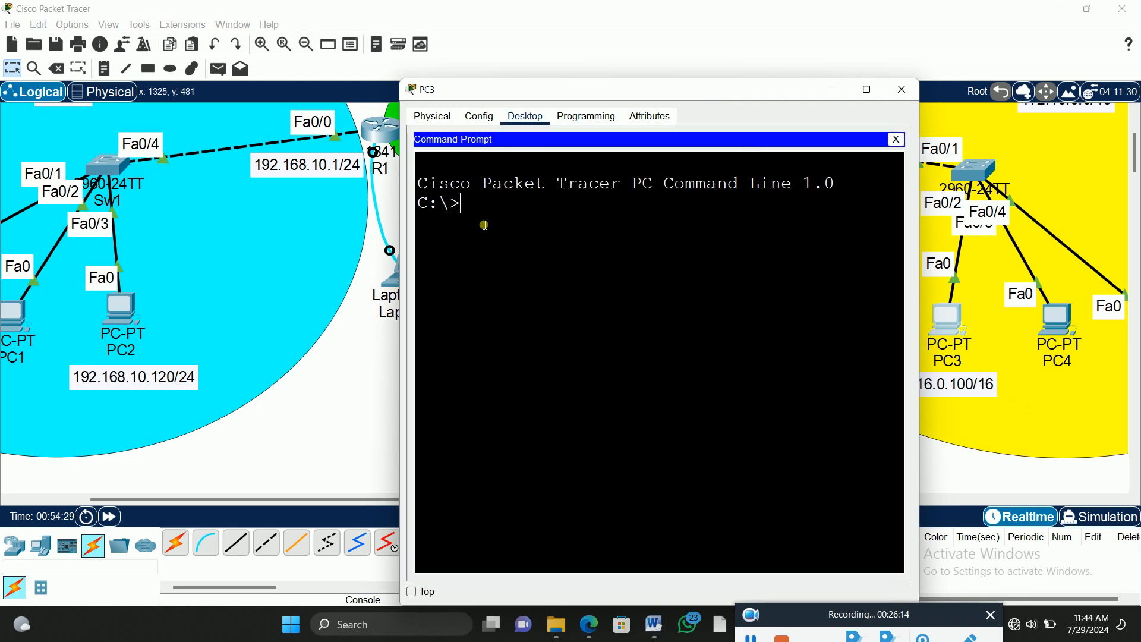
Step: Ping PC2 at 192.168.10.120 from PC3 to test connectivity between the areas
{"action": "type", "text": "ping 192"}
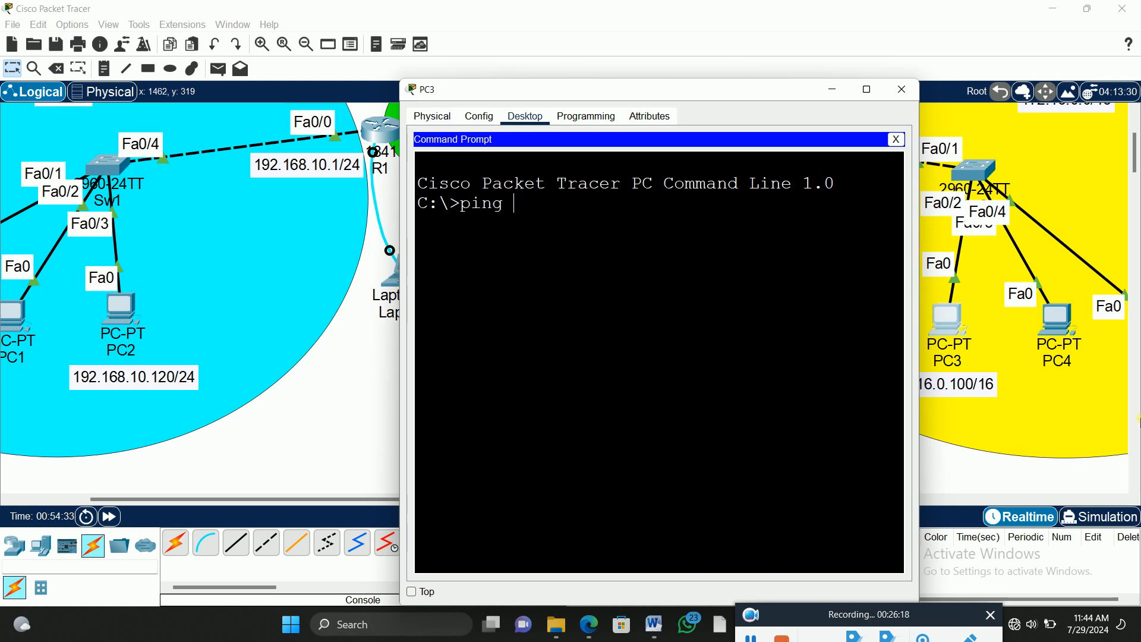
{"action": "type", "text": ".168.10."}
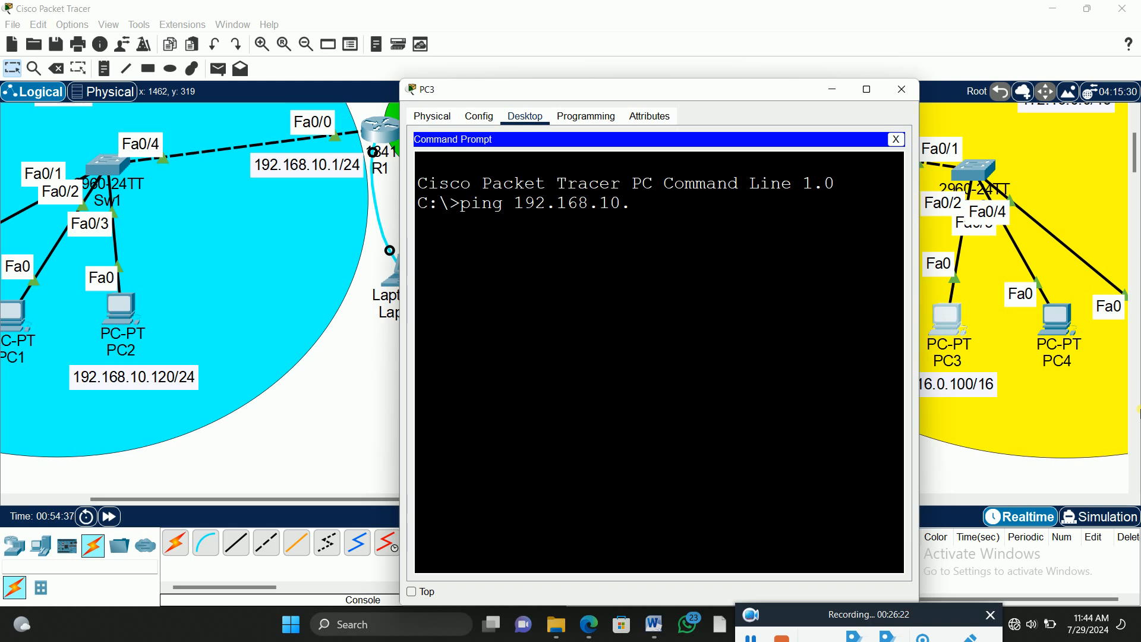
{"action": "type", "text": "120"}
{"action": "key", "text": "Return"}
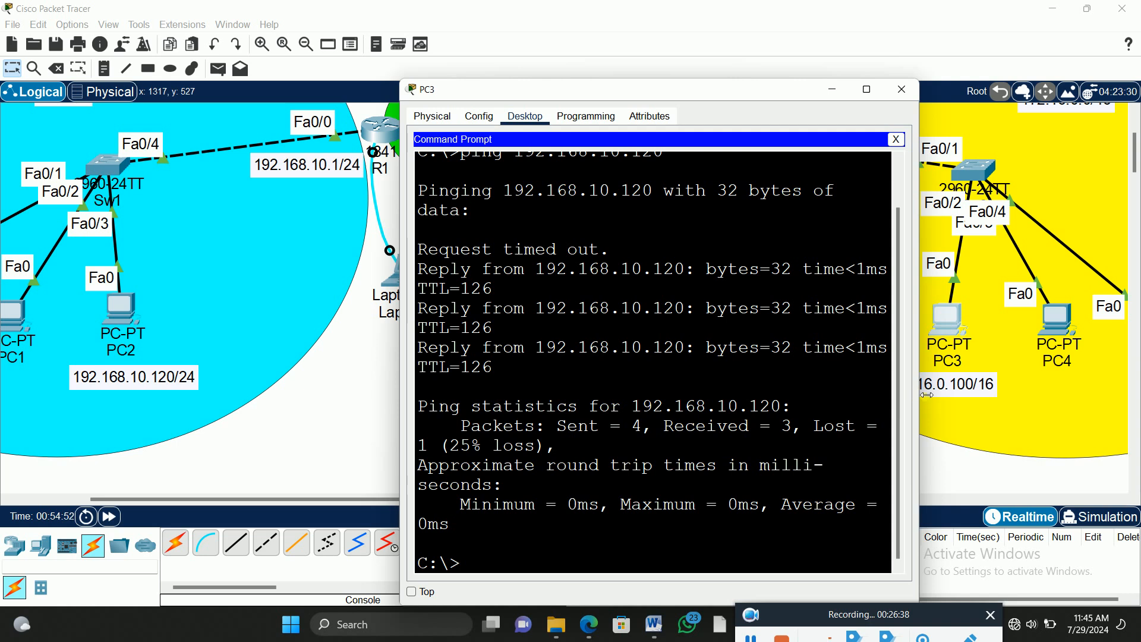
Step: Widen PC3's window so the output fits on single lines and repeat the ping to 192.168.10.120
{"action": "left_click_drag", "start_coordinate": [919, 394], "coordinate": [1055, 422]}
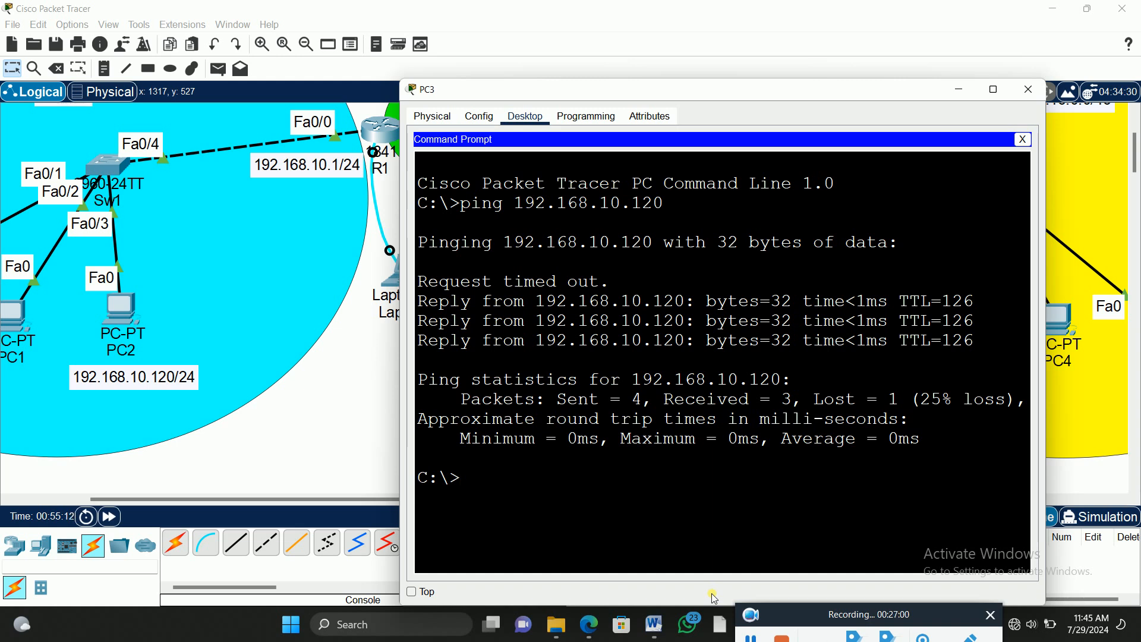
{"action": "key", "text": "Up"}
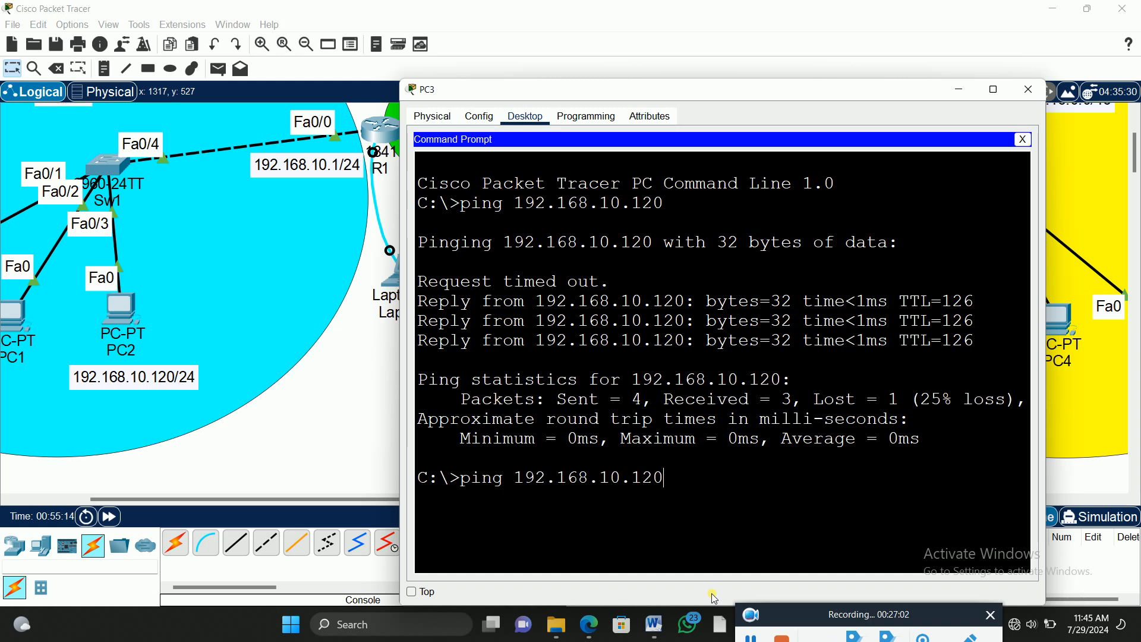
{"action": "key", "text": "Return"}
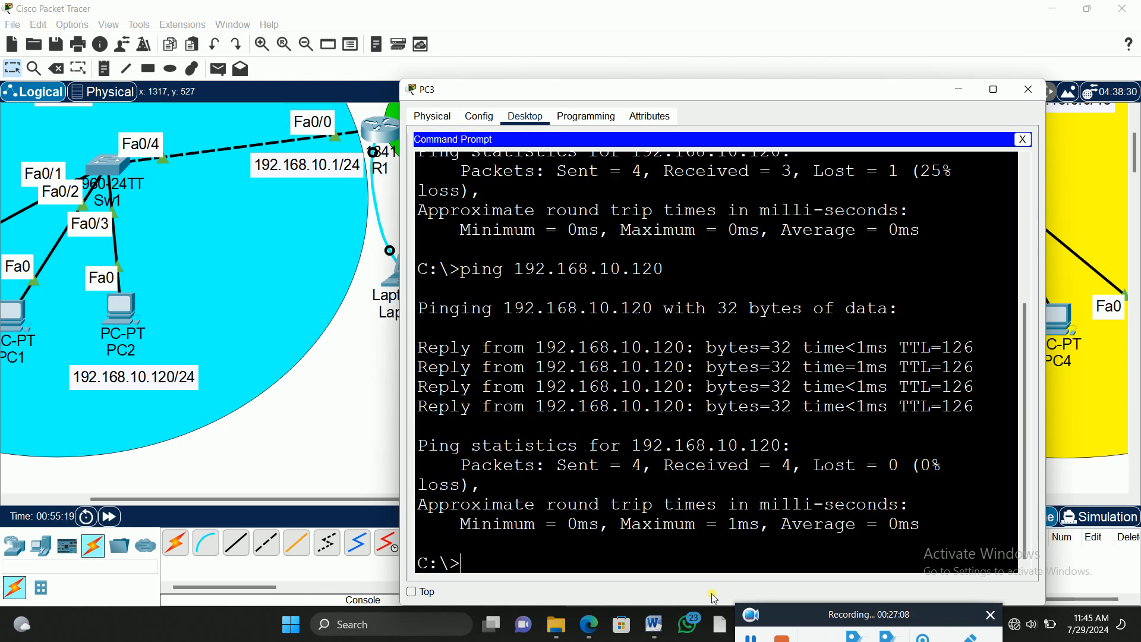
Step: Reopen R1's terminal on Laptop0 and exit the router and global configuration modes to privileged mode
{"action": "left_click", "coordinate": [348, 391]}
{"action": "left_click", "coordinate": [415, 272]}
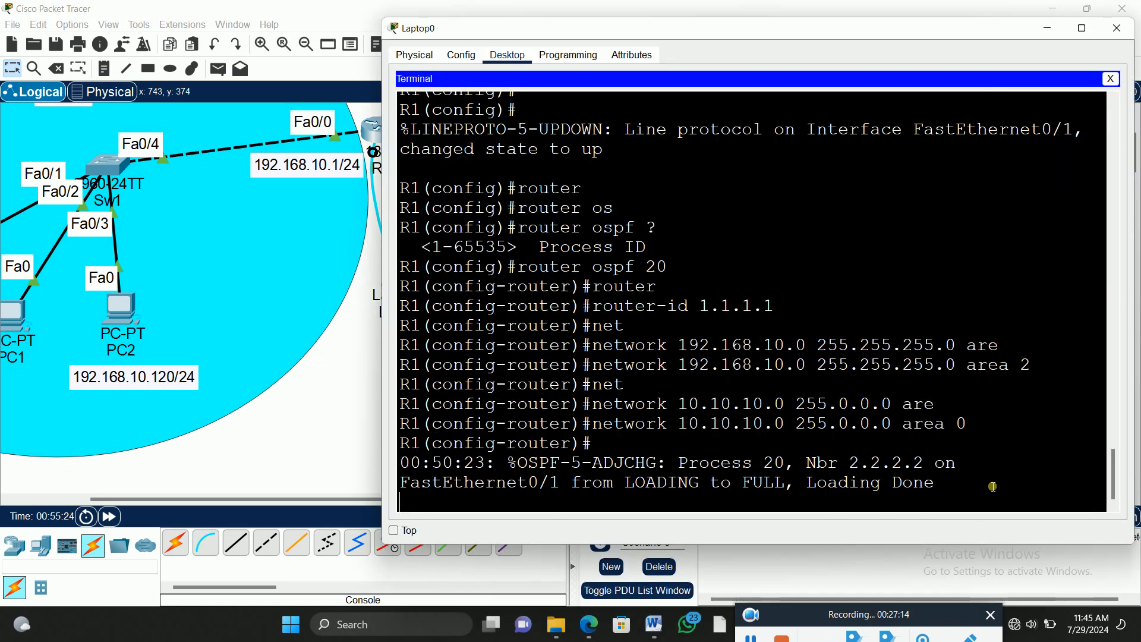
{"action": "key", "text": "Return"}
{"action": "key", "text": "Return"}
{"action": "key", "text": "Return"}
{"action": "key", "text": "Return"}
{"action": "key", "text": "Return"}
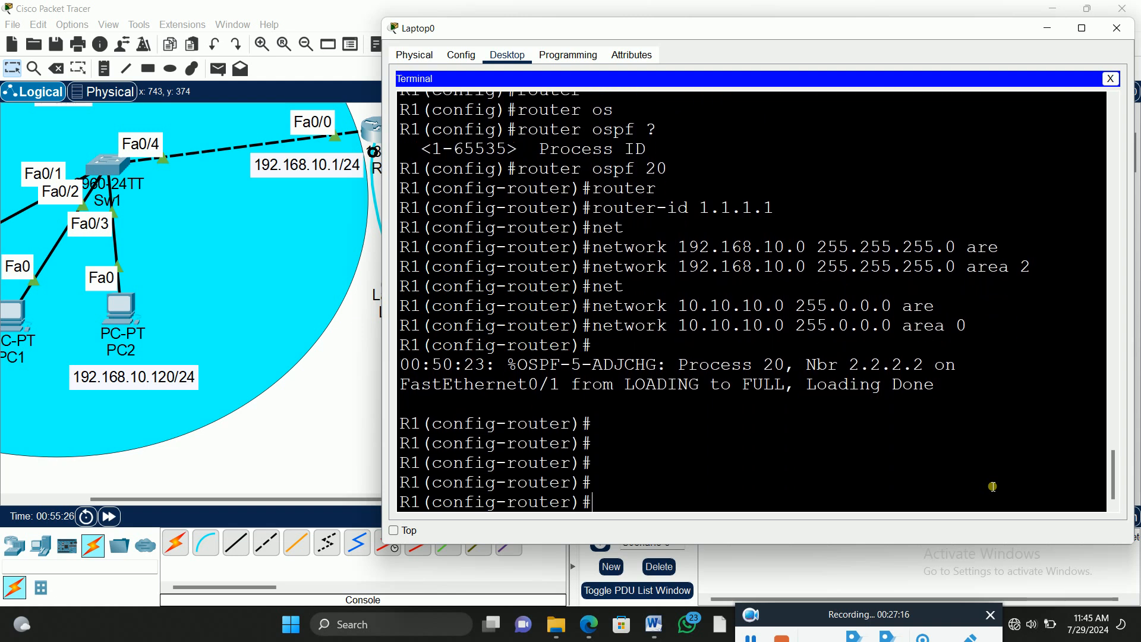
{"action": "type", "text": "exit"}
{"action": "key", "text": "Return"}
{"action": "key", "text": "Return"}
{"action": "key", "text": "Return"}
{"action": "type", "text": "exit"}
{"action": "key", "text": "Return"}
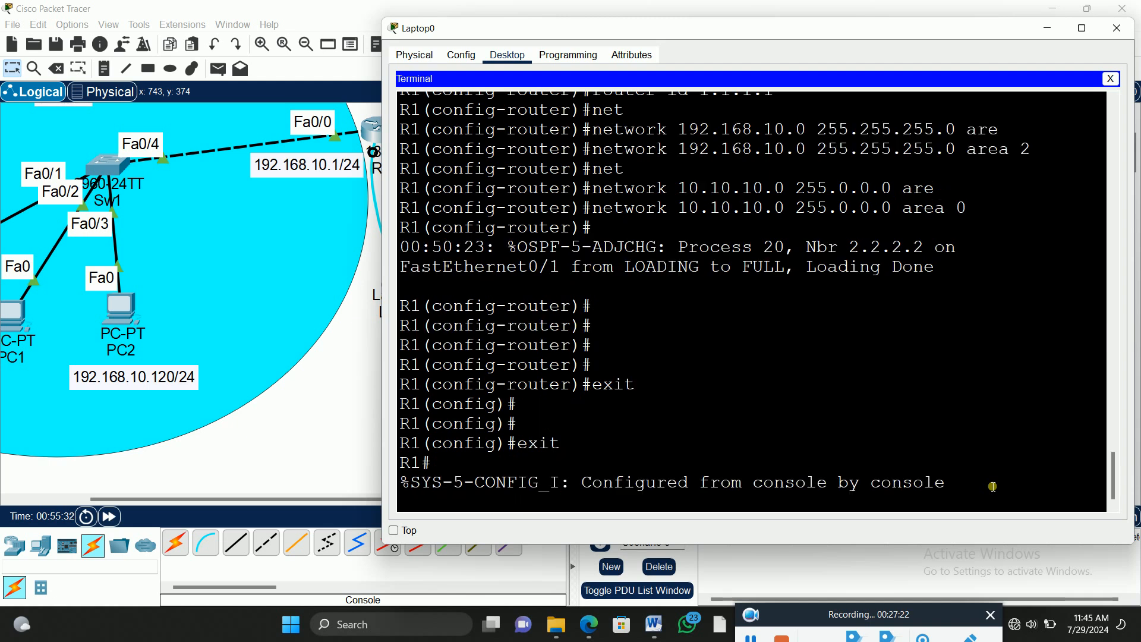
Step: Display R1's OSPF neighbors with sh ip ospf neighbor
{"action": "key", "text": "Return"}
{"action": "key", "text": "Return"}
{"action": "key", "text": "Return"}
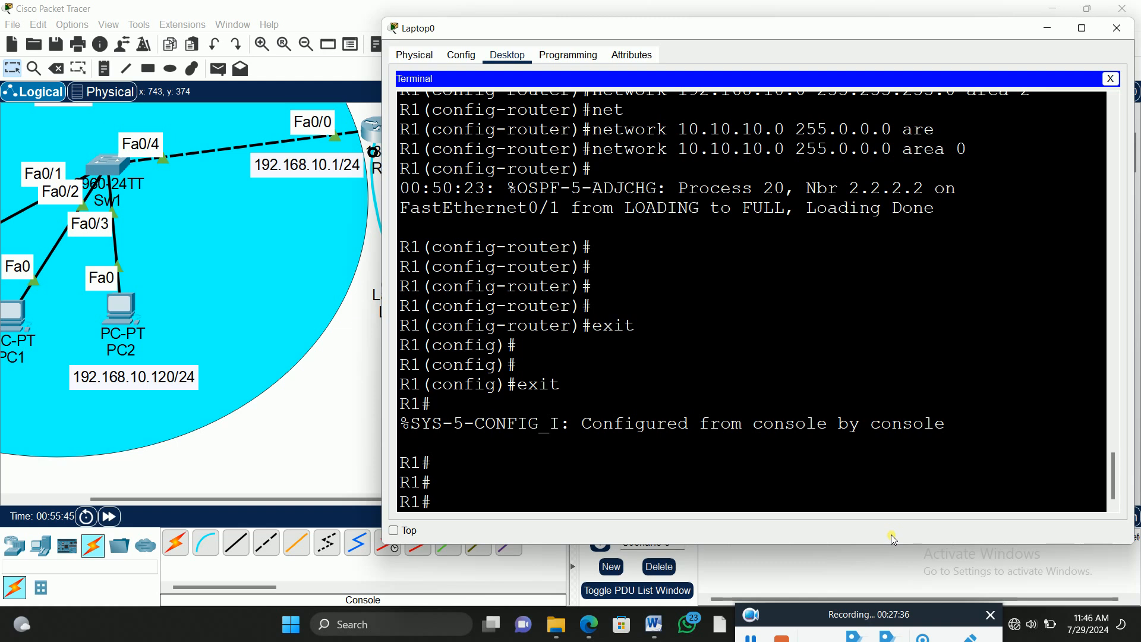
{"action": "type", "text": "sh ip os"}
{"action": "key", "text": "Tab"}
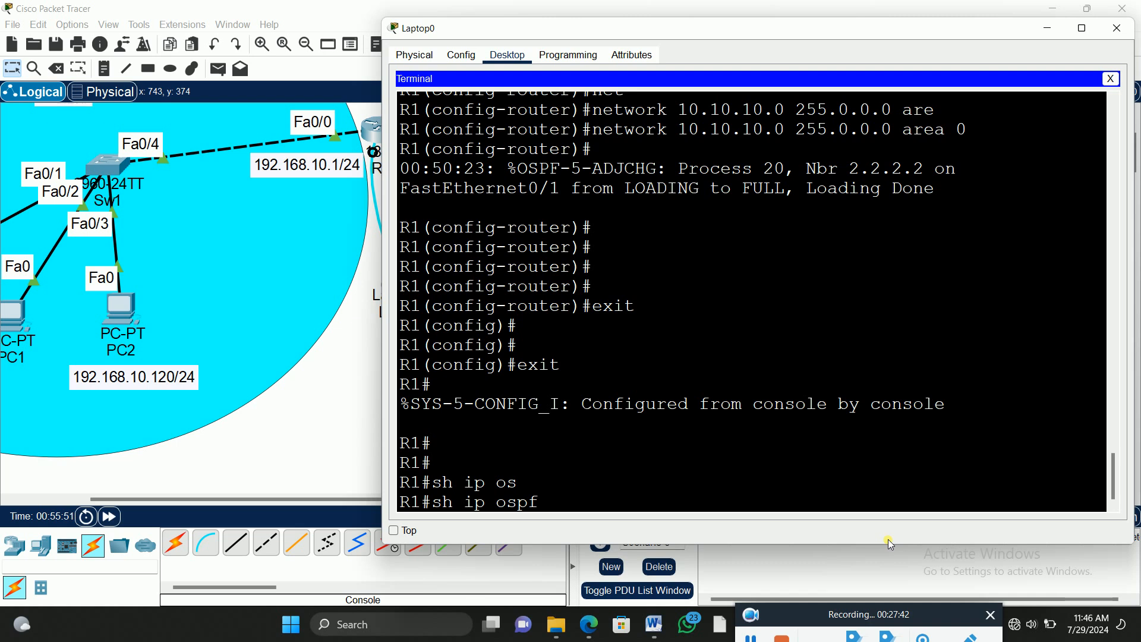
{"action": "type", "text": "nei"}
{"action": "key", "text": "Tab"}
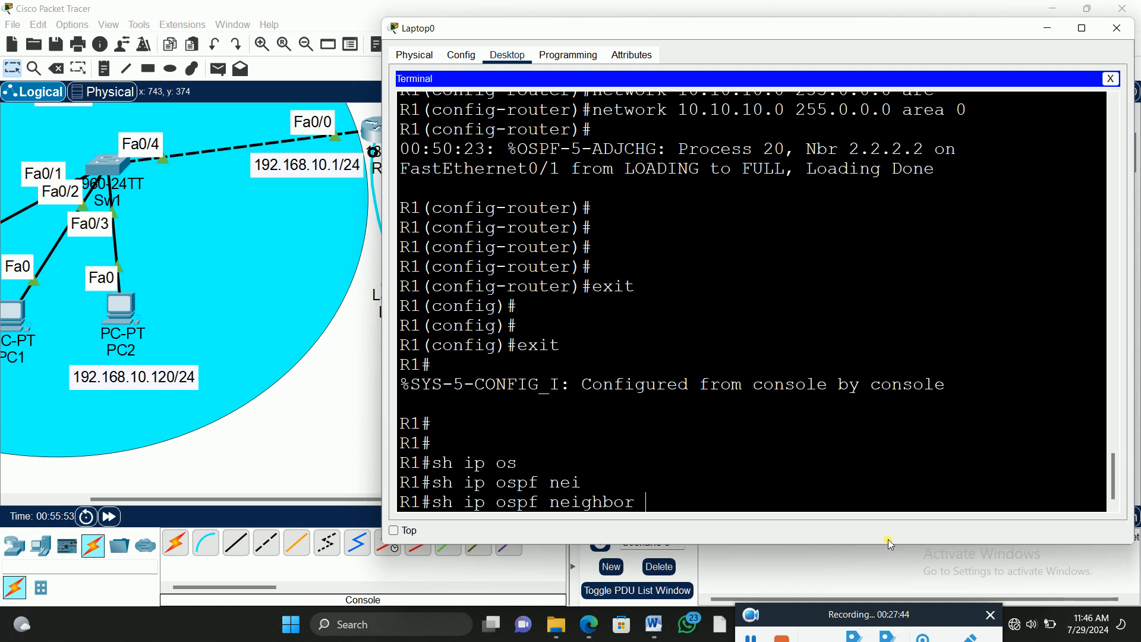
{"action": "key", "text": "Return"}
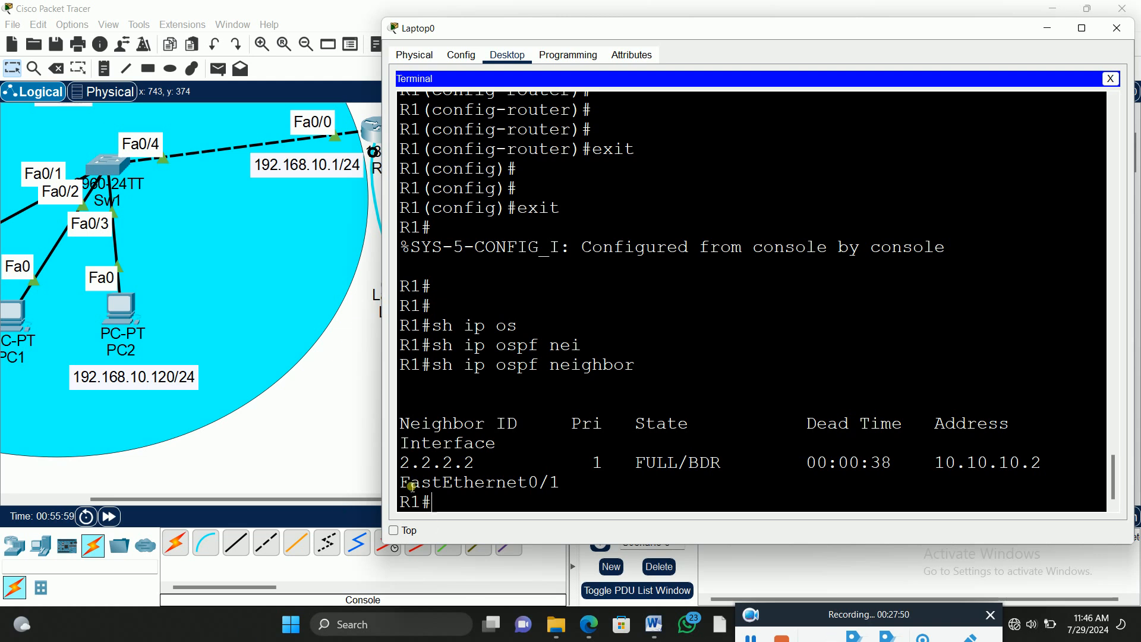
Step: Highlight the neighbor ID in R1's output, move the terminal aside to compare it with the topology, and close Laptop0's window
{"action": "double_click", "coordinate": [471, 467]}
{"action": "left_click_drag", "start_coordinate": [446, 464], "coordinate": [400, 462]}
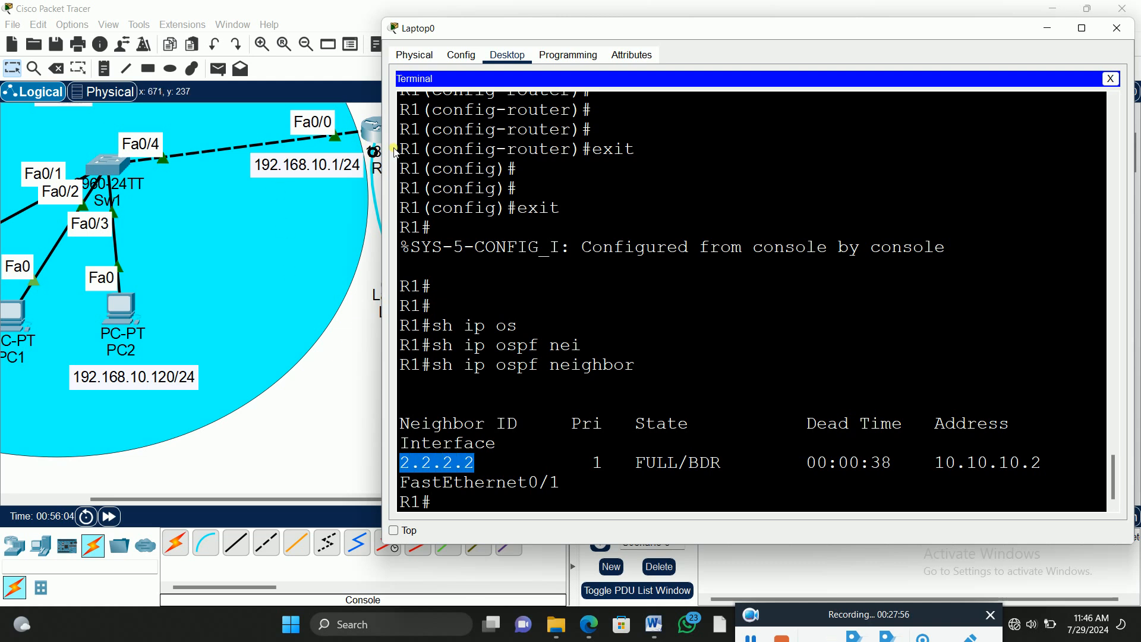
{"action": "left_click_drag", "start_coordinate": [520, 28], "coordinate": [693, 31]}
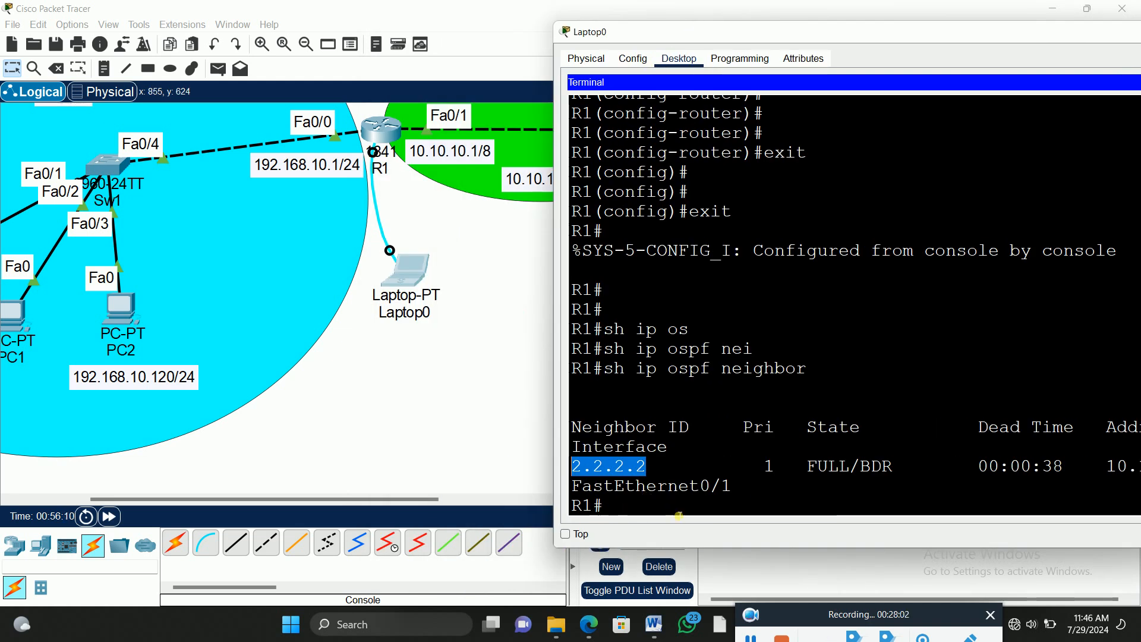
{"action": "left_click_drag", "start_coordinate": [856, 36], "coordinate": [484, 34]}
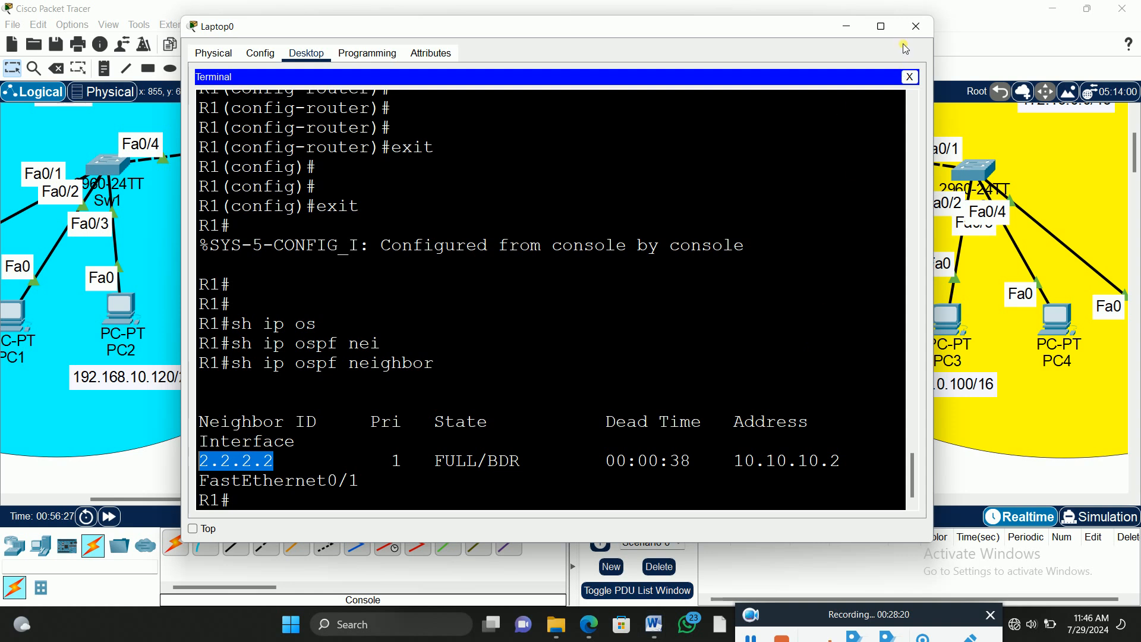
{"action": "left_click", "coordinate": [915, 28]}
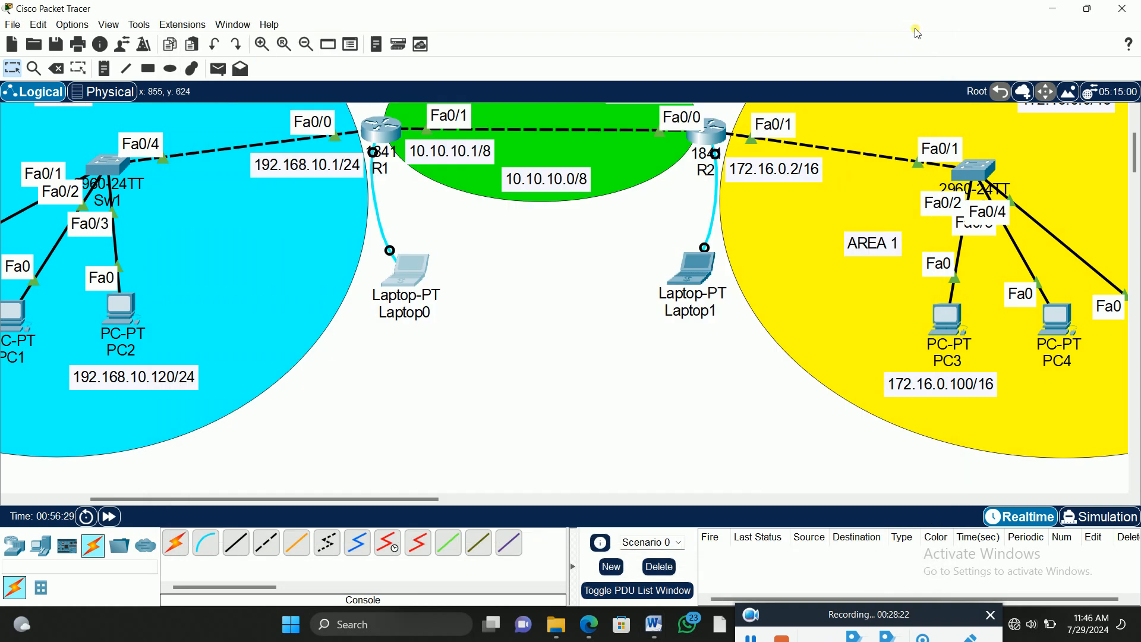